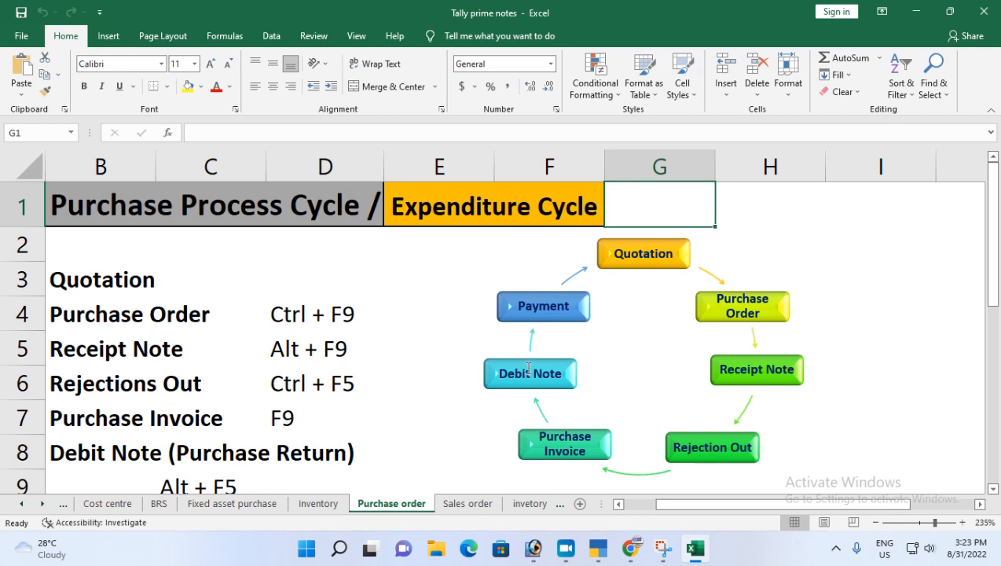
- Switch to TallyPrime and display Patna Enterprises' Day Book for 1-May-2021
{"action": "left_click", "coordinate": [600, 549]}
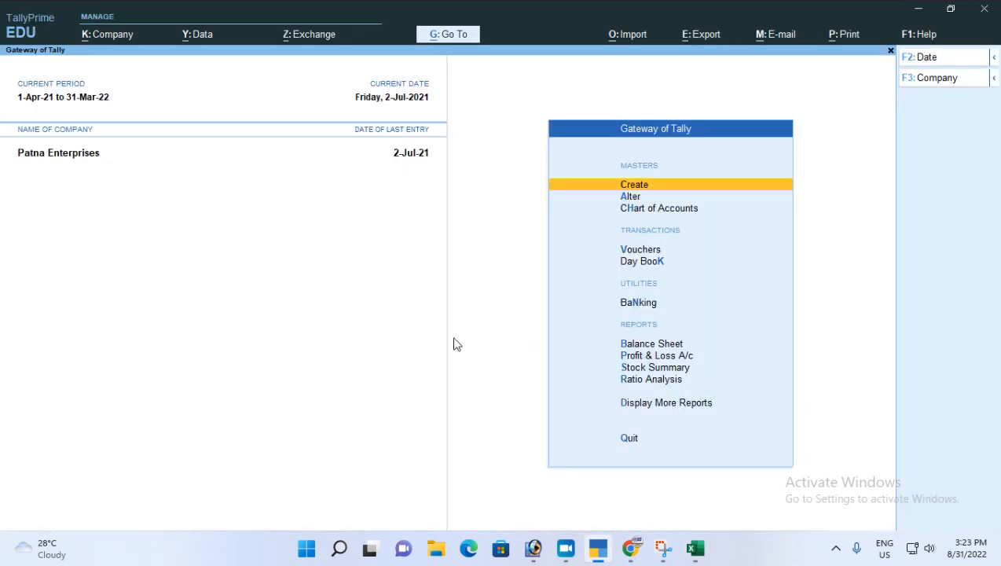
{"action": "key", "text": "Down"}
{"action": "key", "text": "Down"}
{"action": "key", "text": "Down"}
{"action": "key", "text": "Down"}
{"action": "key", "text": "Return"}
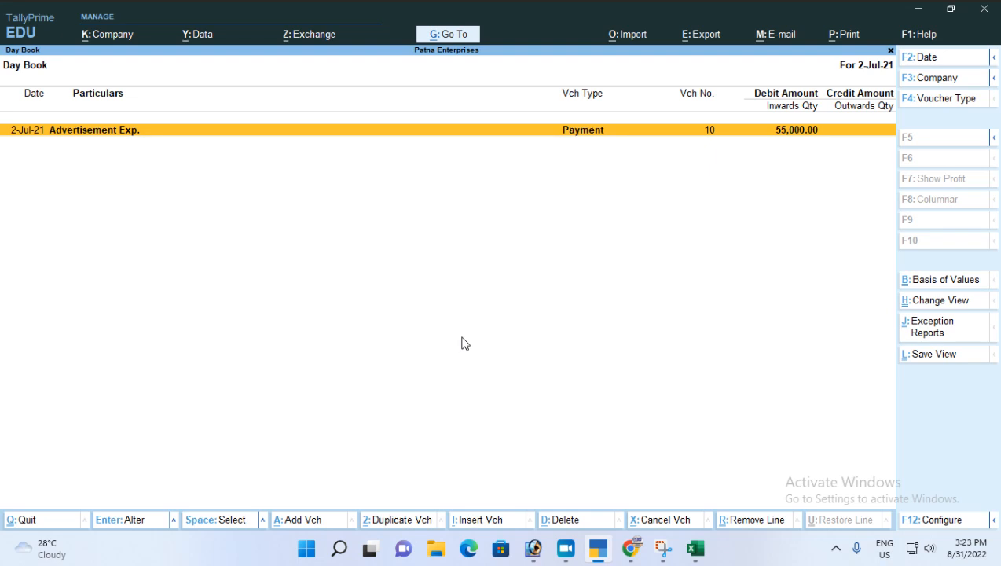
{"action": "key", "text": "F2"}
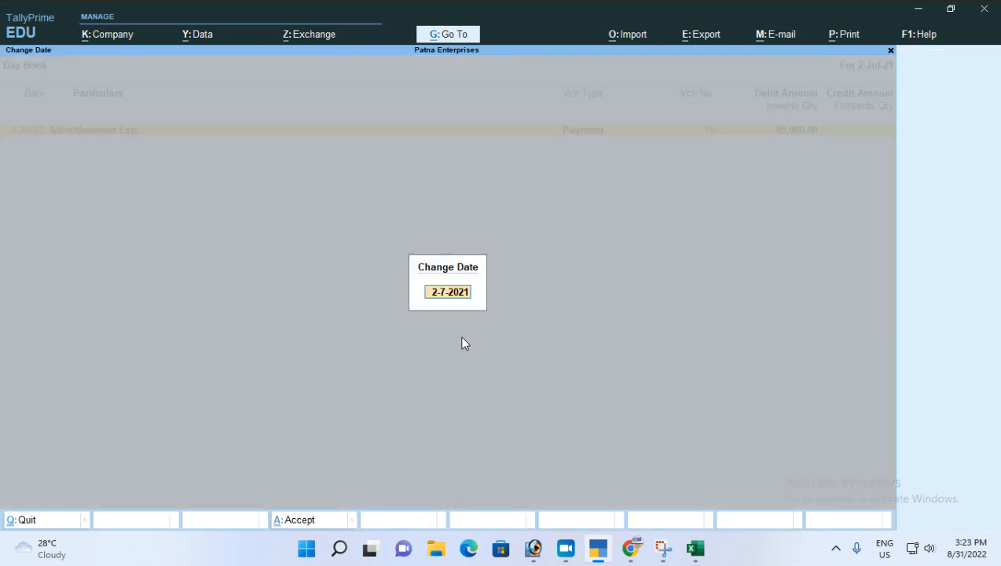
{"action": "type", "text": "1"}
{"action": "type", "text": ".5"}
{"action": "key", "text": "Return"}
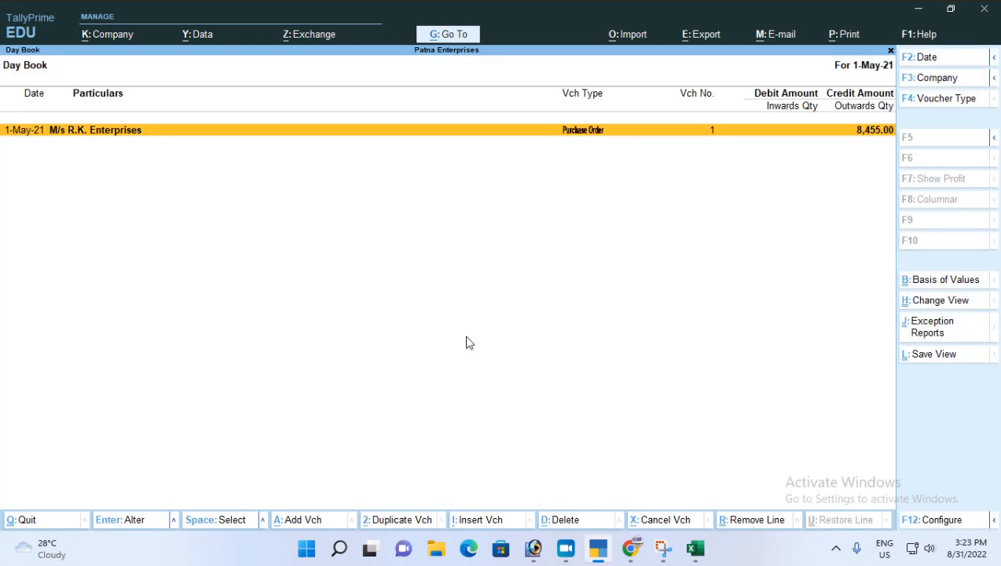
- Review the M/s R.K. Enterprises purchase order's order, receipt and party details, then leave the voucher without saving
{"action": "key", "text": "Return"}
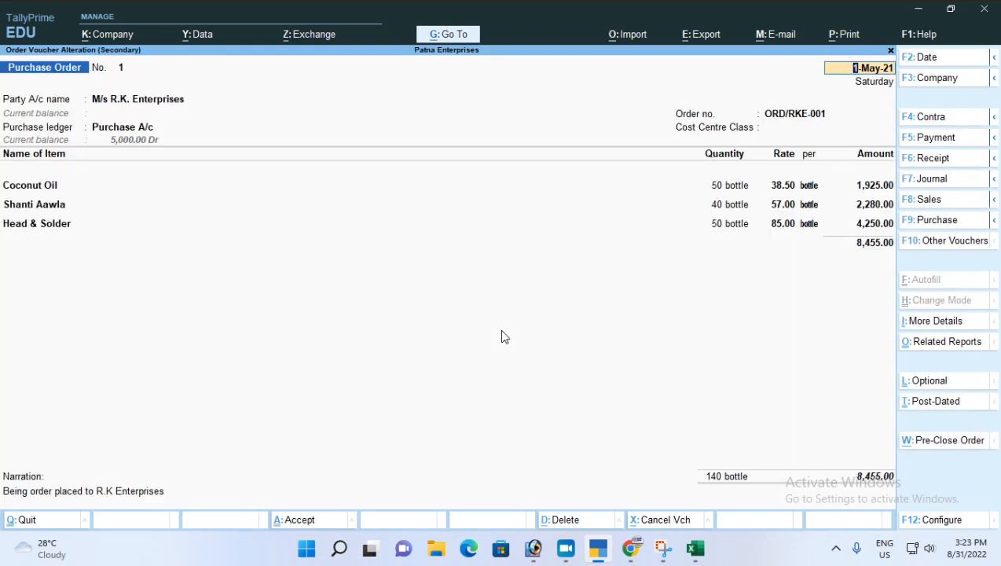
{"action": "key", "text": "Return"}
{"action": "key", "text": "Return"}
{"action": "key", "text": "Return"}
{"action": "key", "text": "Return"}
{"action": "key", "text": "Return"}
{"action": "key", "text": "Return"}
{"action": "key", "text": "Return"}
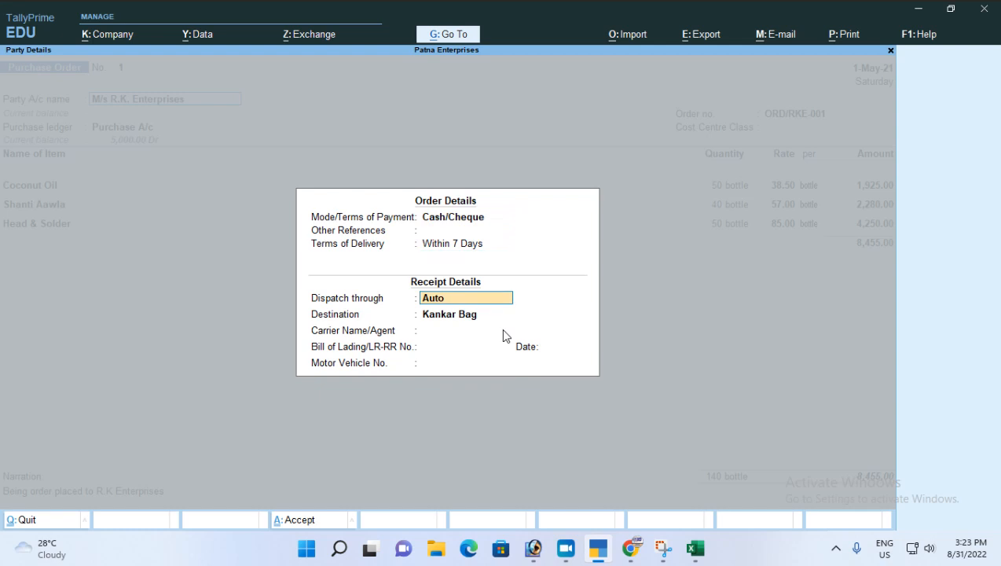
{"action": "key", "text": "Return"}
{"action": "key", "text": "Return"}
{"action": "key", "text": "Return"}
{"action": "key", "text": "Return"}
{"action": "key", "text": "Return"}
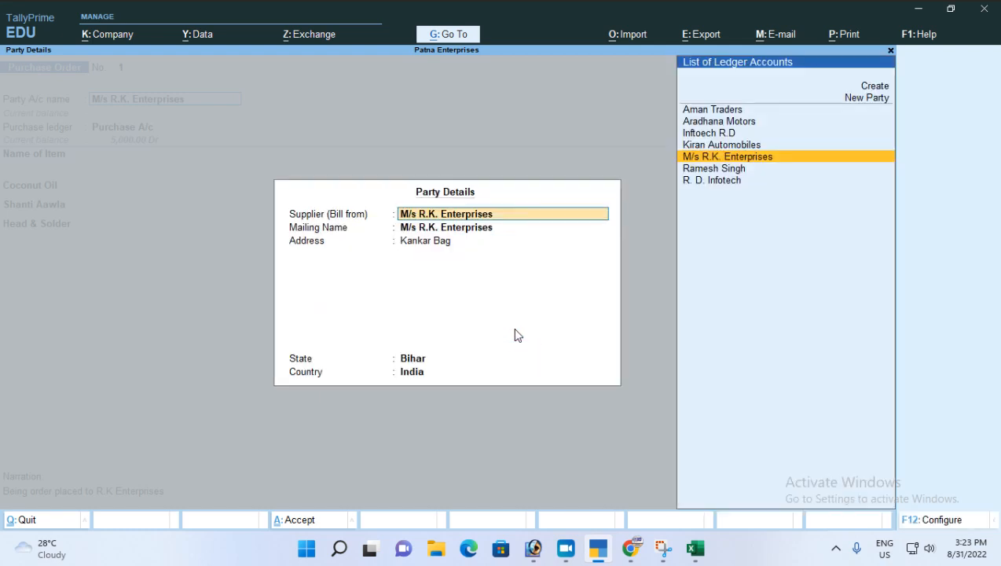
{"action": "key", "text": "Return"}
{"action": "key", "text": "Return"}
{"action": "key", "text": "Return"}
{"action": "key", "text": "Return"}
{"action": "key", "text": "Return"}
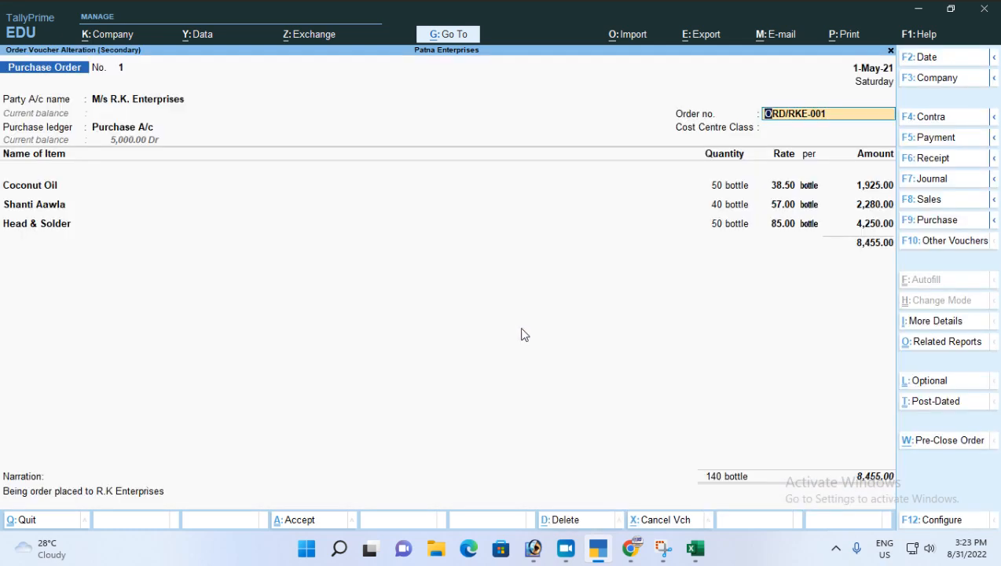
{"action": "key", "text": "Escape"}
{"action": "key", "text": "Escape"}
{"action": "key", "text": "Return"}
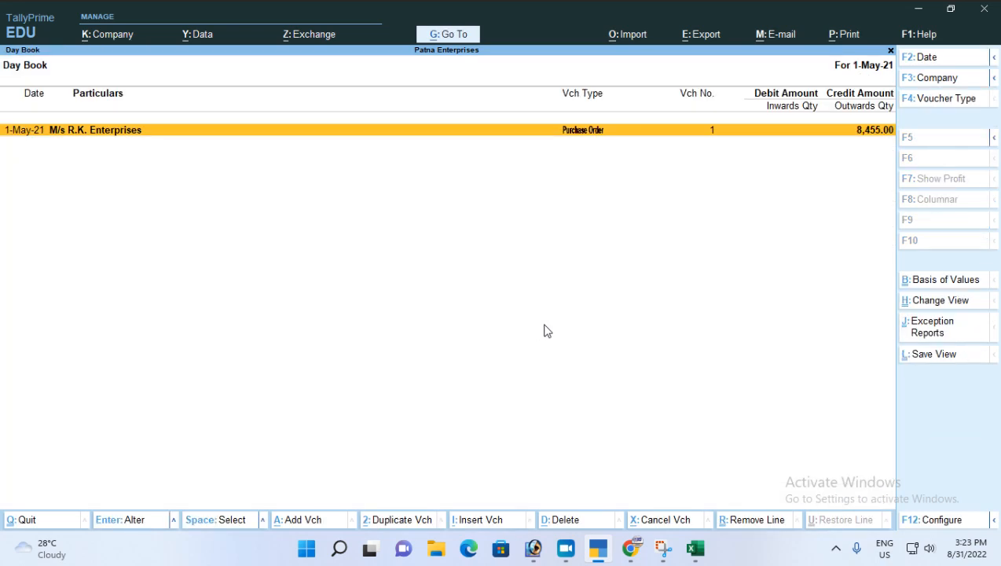
- Show the Day Book for 2-May-2021 and open its receipt note voucher for Coconut Oil
{"action": "key", "text": "F2"}
{"action": "type", "text": "2-5"}
{"action": "key", "text": "Return"}
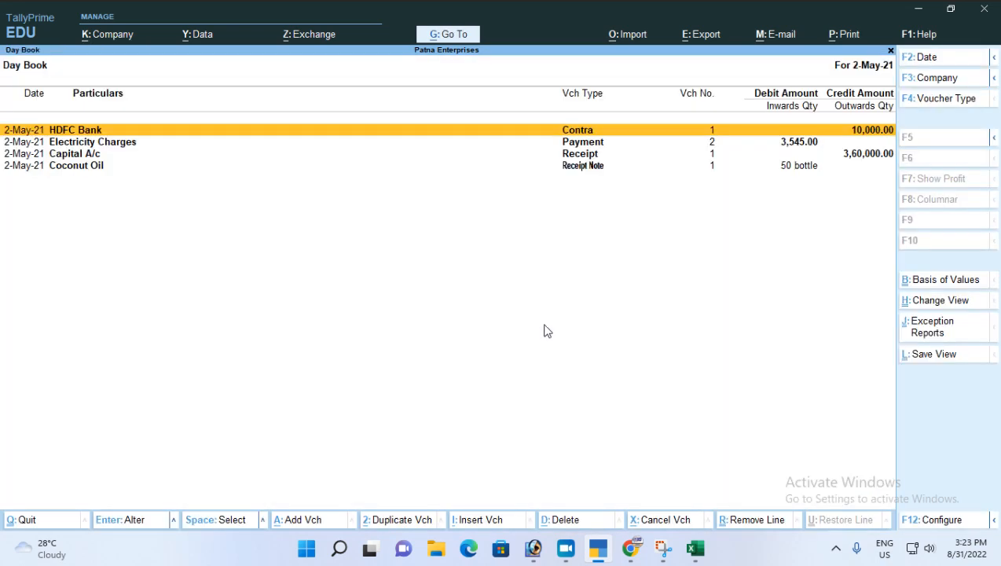
{"action": "key", "text": "Down"}
{"action": "key", "text": "Down"}
{"action": "key", "text": "Down"}
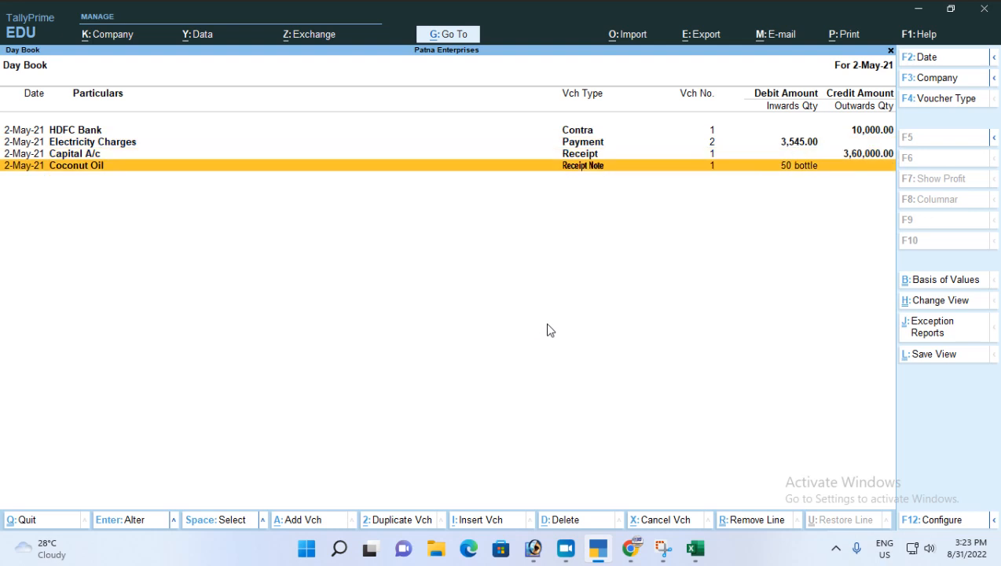
{"action": "key", "text": "Return"}
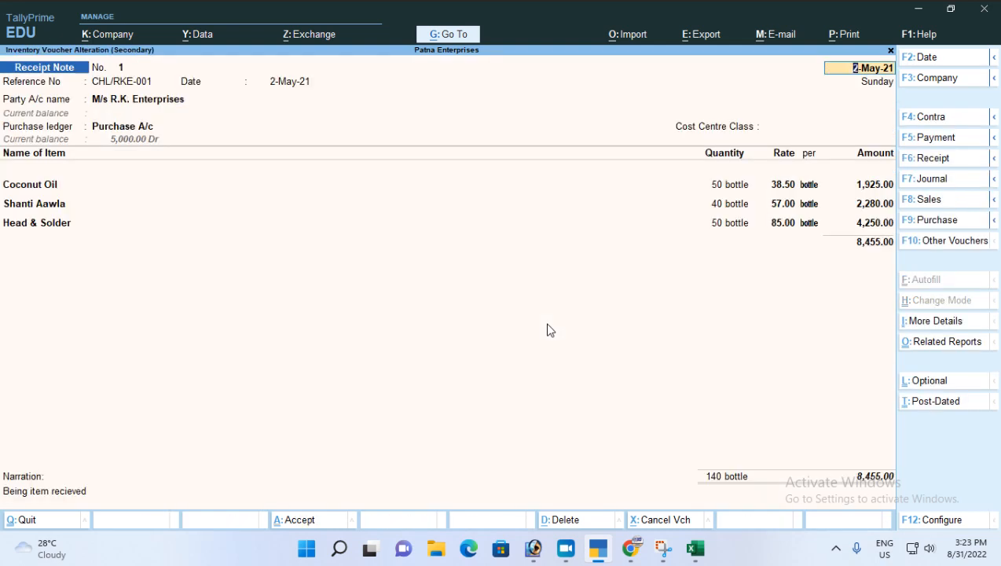
- Check the purchase process cycle in the Excel notes, return to TallyPrime and leave the receipt note and Day Book
{"action": "left_click", "coordinate": [695, 549]}
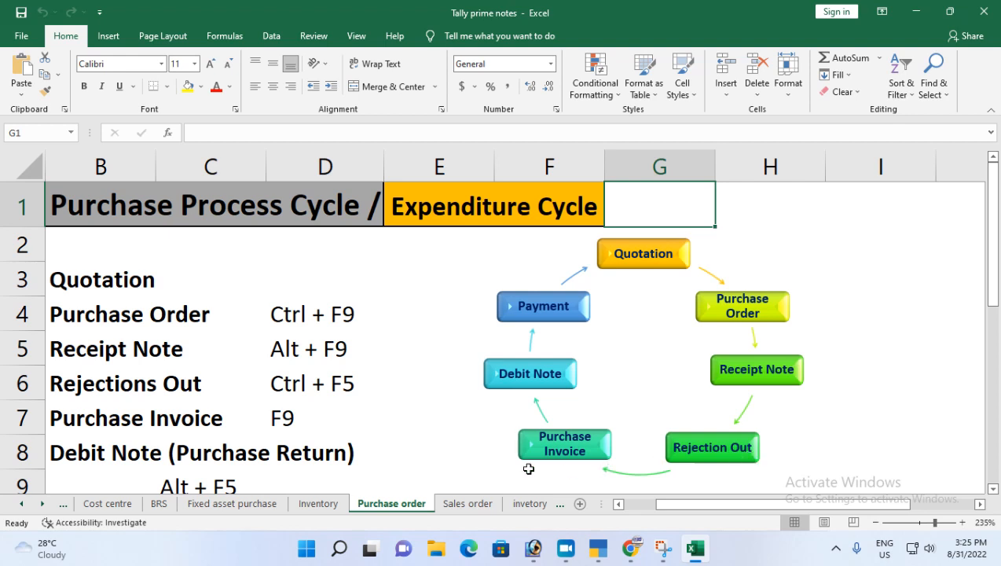
{"action": "left_click", "coordinate": [598, 549]}
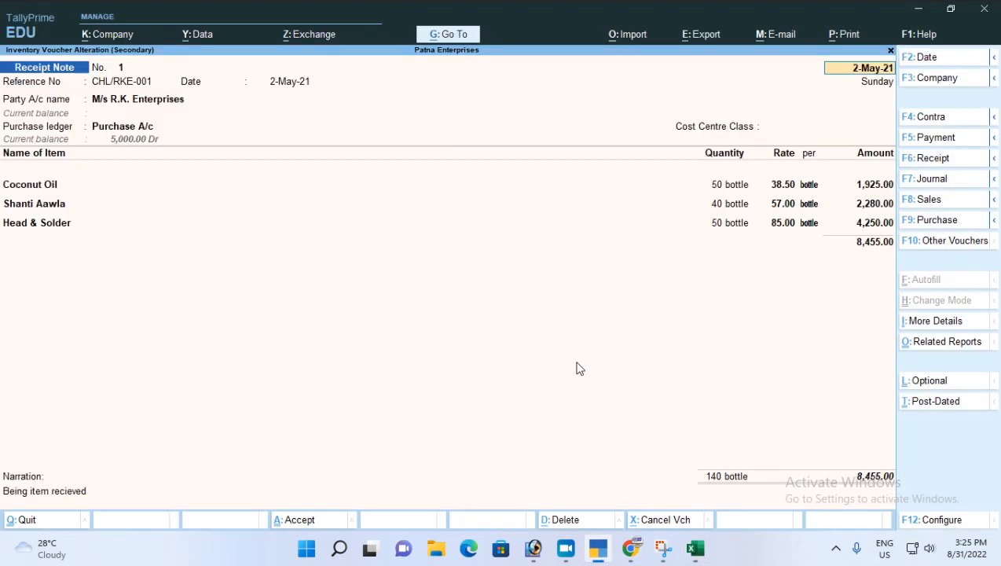
{"action": "key", "text": "Escape"}
{"action": "key", "text": "Escape"}
{"action": "key", "text": "Escape"}
- Start a new voucher and show the inactive types in the list of voucher types
{"action": "key", "text": "Up"}
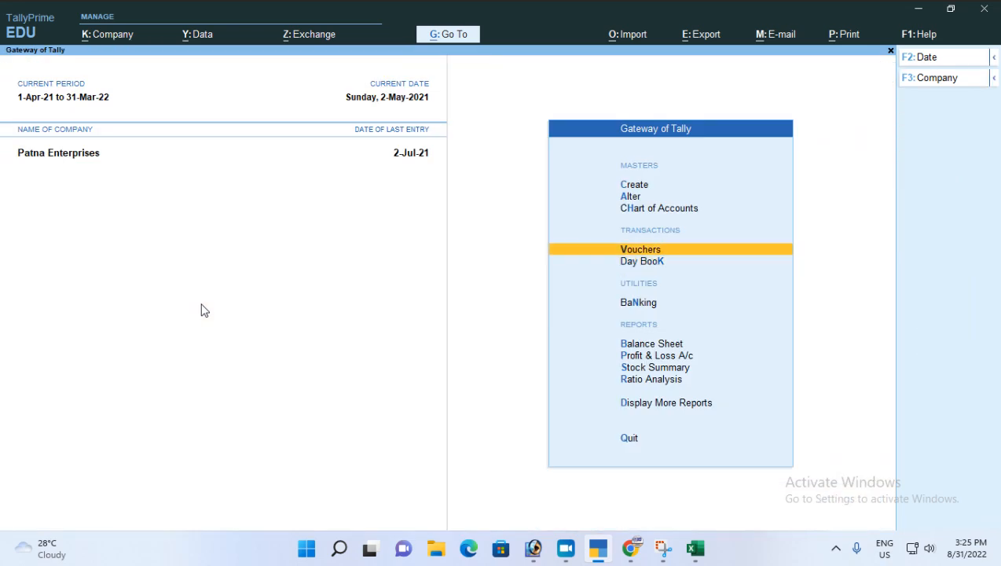
{"action": "key", "text": "Return"}
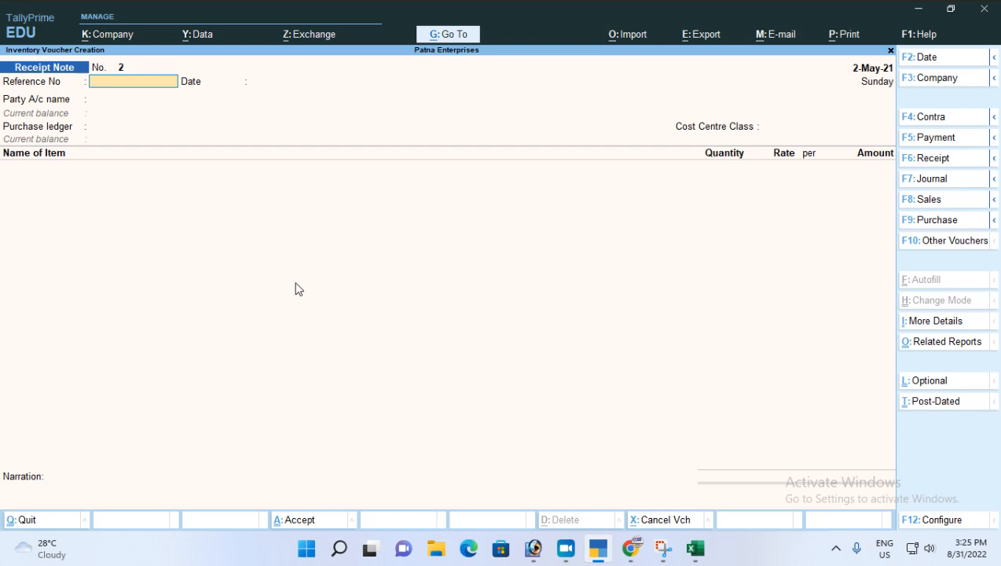
{"action": "left_click", "coordinate": [974, 246]}
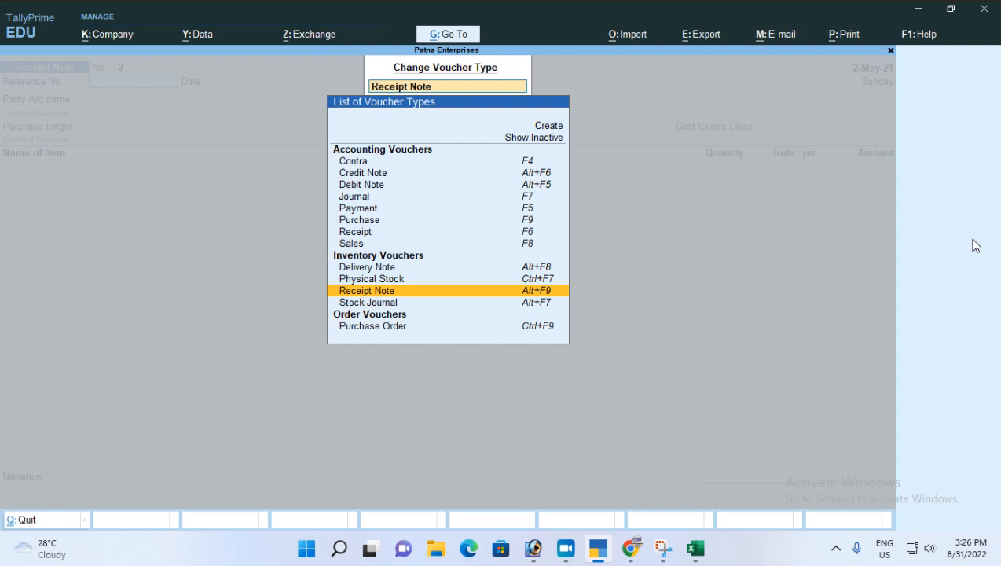
{"action": "key", "text": "Up"}
{"action": "key", "text": "Up"}
{"action": "key", "text": "Up"}
{"action": "key", "text": "Up"}
{"action": "key", "text": "Up"}
{"action": "key", "text": "Up"}
{"action": "key", "text": "Up"}
{"action": "key", "text": "Up"}
{"action": "key", "text": "Up"}
{"action": "key", "text": "Up"}
{"action": "key", "text": "Up"}
{"action": "key", "text": "Down"}
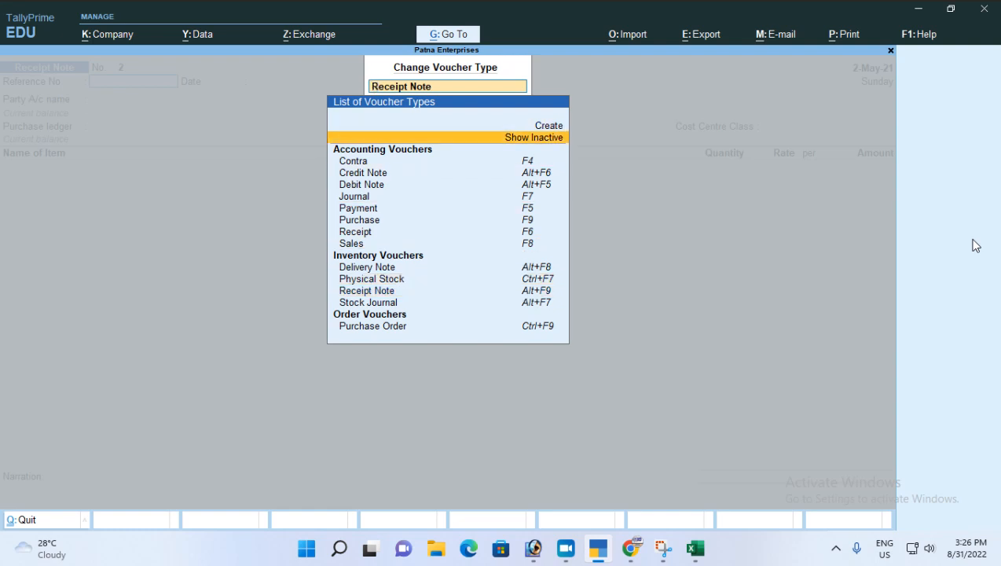
{"action": "key", "text": "Return"}
- Choose the Rejections Out inventory voucher type, activate it, and leave the blank voucher
{"action": "key", "text": "Down"}
{"action": "key", "text": "Down"}
{"action": "key", "text": "Down"}
{"action": "key", "text": "Down"}
{"action": "key", "text": "Down"}
{"action": "key", "text": "Down"}
{"action": "key", "text": "Down"}
{"action": "key", "text": "Down"}
{"action": "key", "text": "Down"}
{"action": "key", "text": "Down"}
{"action": "key", "text": "Down"}
{"action": "key", "text": "Down"}
{"action": "key", "text": "Down"}
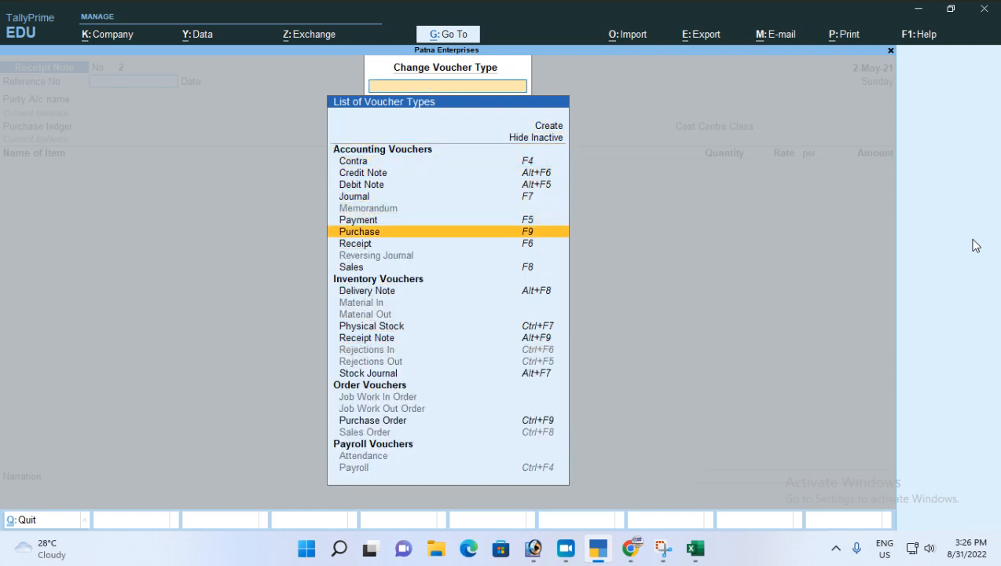
{"action": "key", "text": "Down"}
{"action": "key", "text": "Down"}
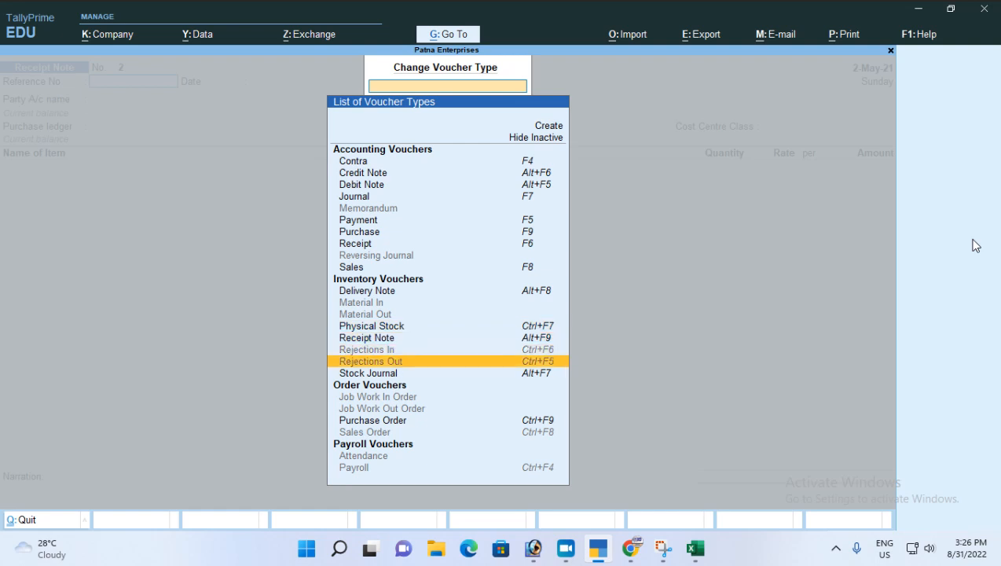
{"action": "key", "text": "Return"}
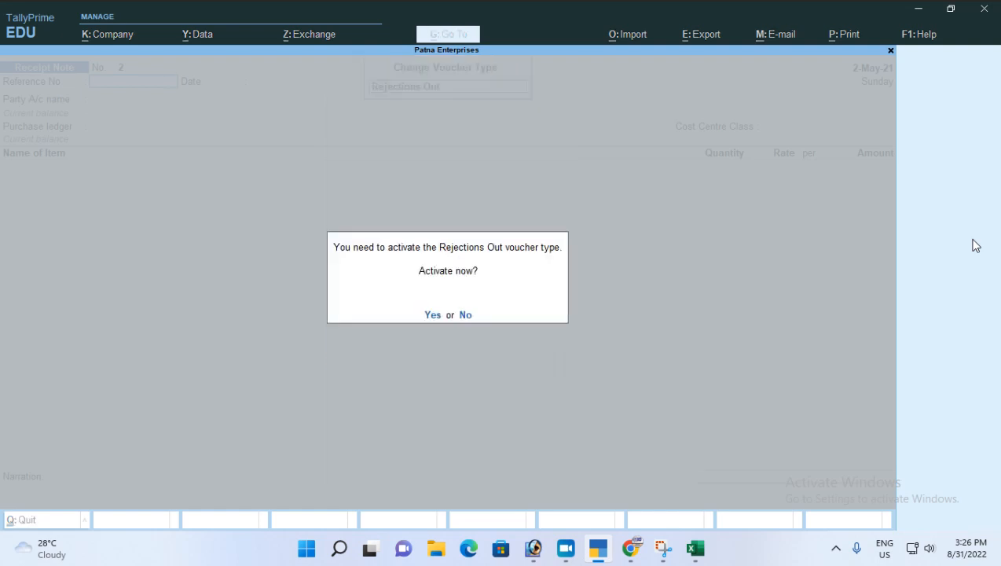
{"action": "key", "text": "y"}
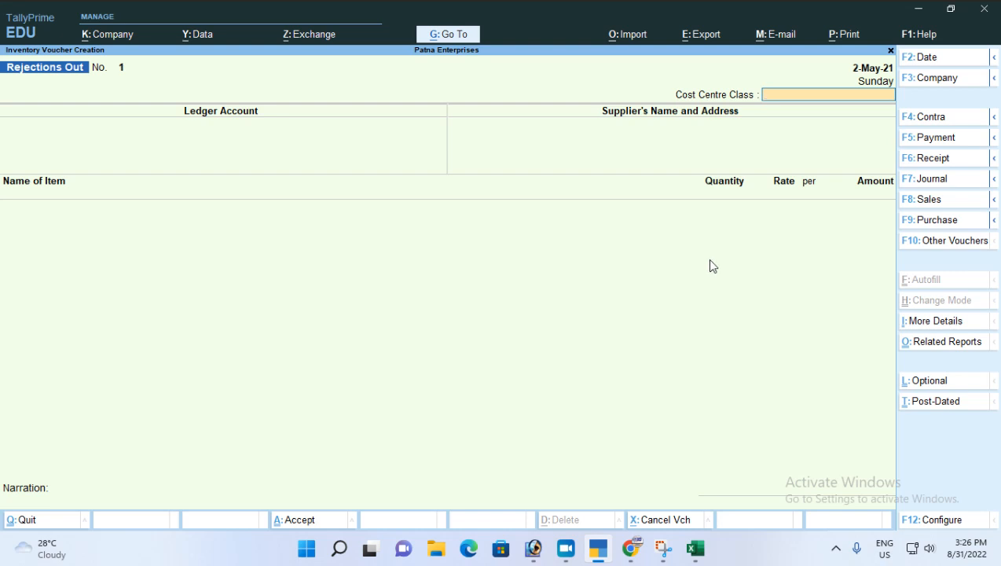
{"action": "key", "text": "Escape"}
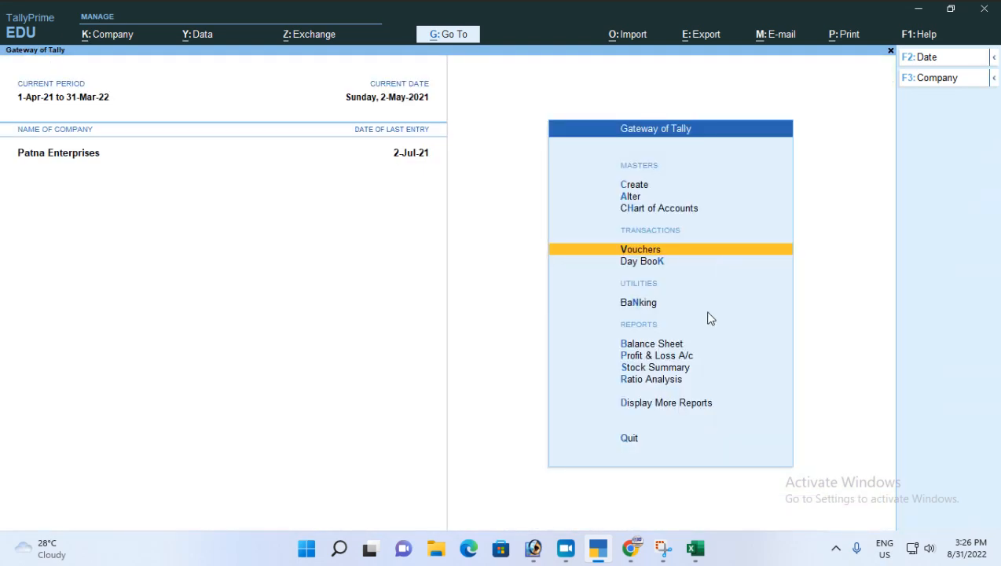
- Review the item quantities on the 2-May-21 receipt note from the Day Book, then return to the Gateway of Tally
{"action": "key", "text": "Down"}
{"action": "key", "text": "Return"}
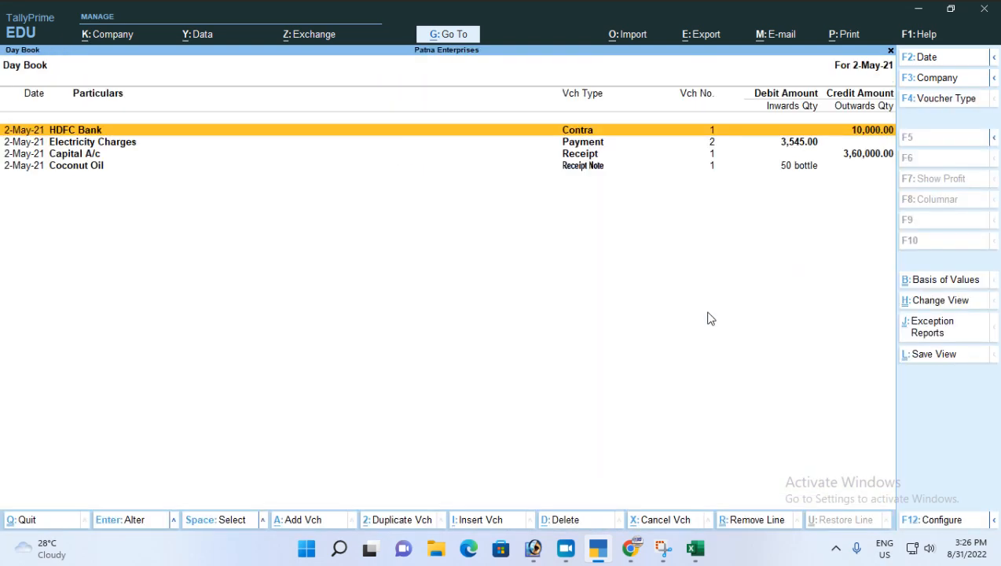
{"action": "key", "text": "Down"}
{"action": "key", "text": "Down"}
{"action": "key", "text": "Down"}
{"action": "key", "text": "Return"}
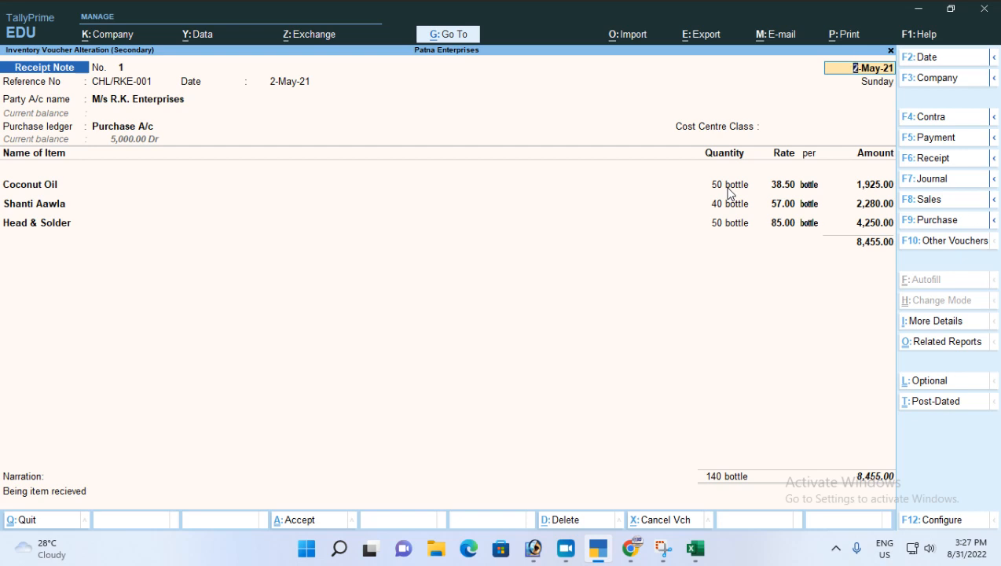
{"action": "key", "text": "BackSpace"}
{"action": "key", "text": "Escape"}
{"action": "key", "text": "Escape"}
{"action": "key", "text": "Escape"}
{"action": "key", "text": "Escape"}
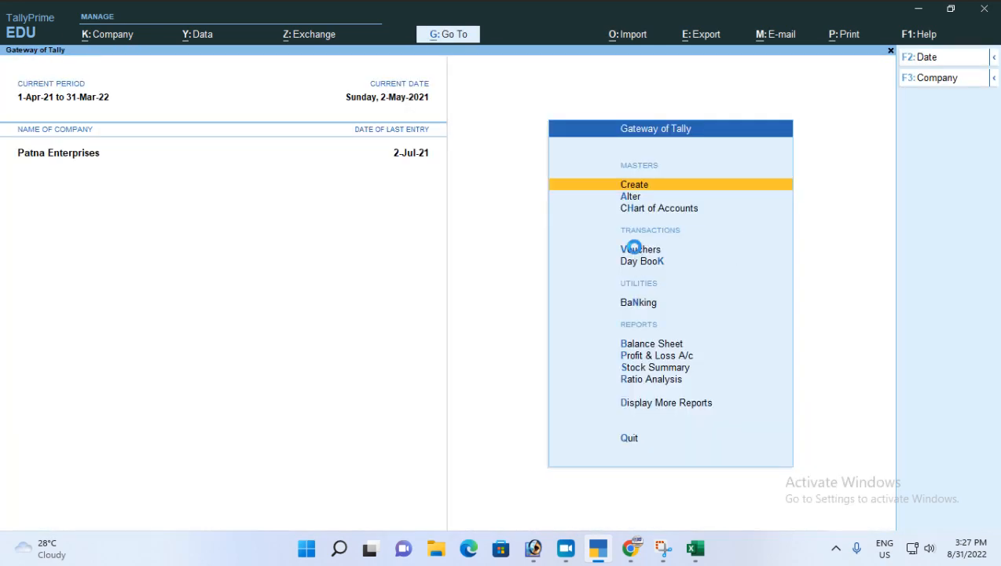
- Start a new Rejections Out voucher and set its cost centre class to Not Applicable
{"action": "left_click", "coordinate": [634, 250]}
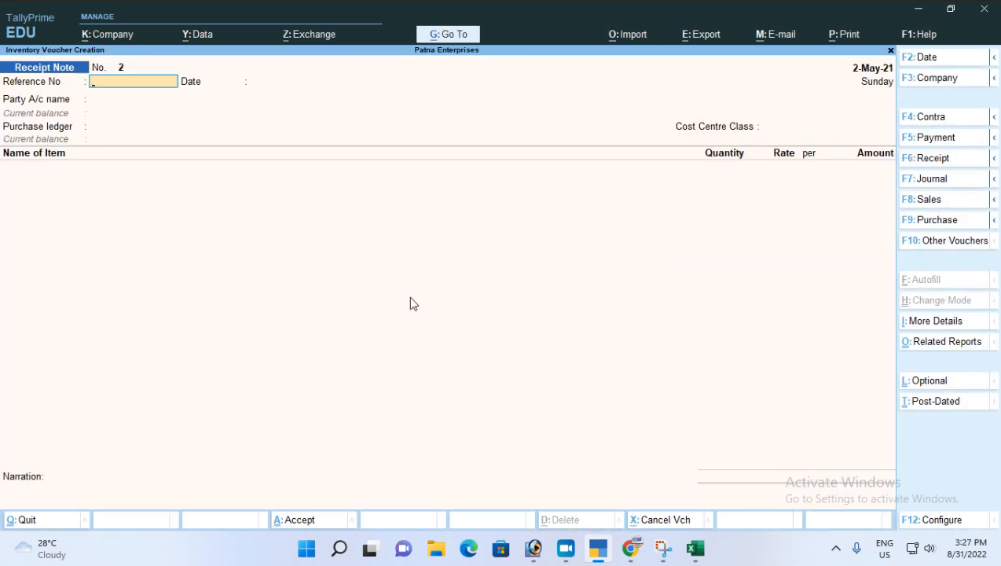
{"action": "key", "text": "ctrl+F5"}
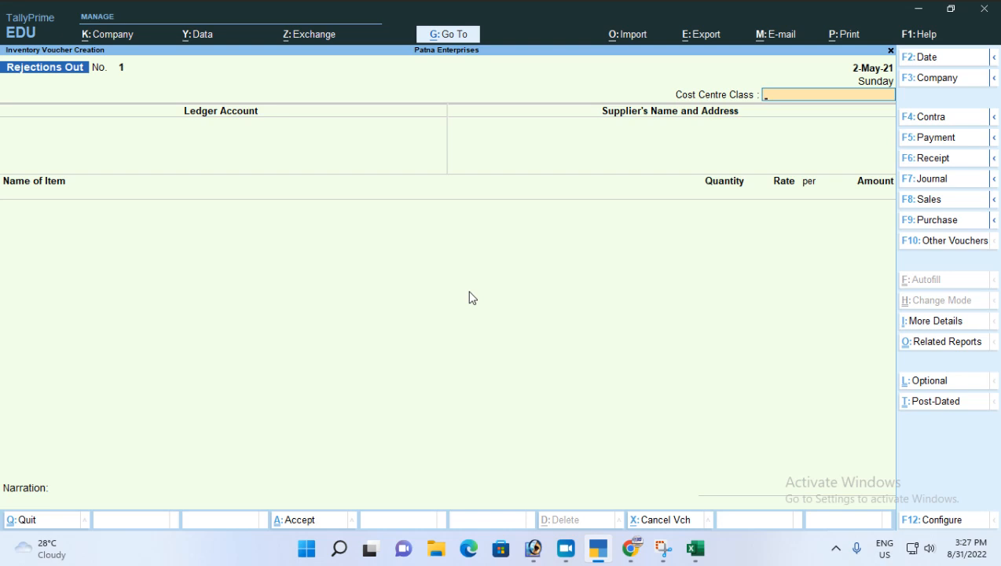
{"action": "key", "text": "Return"}
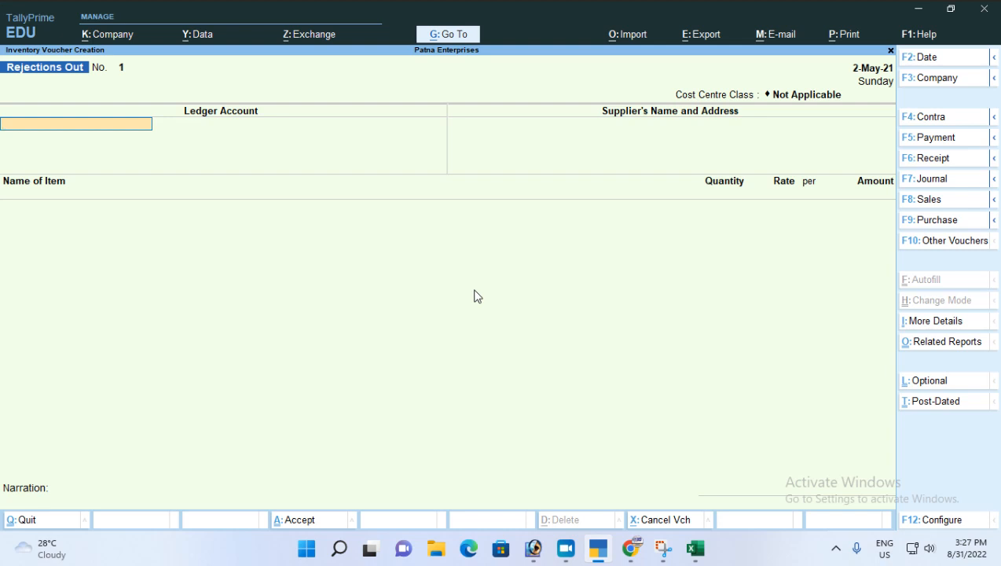
- Set the ledger account to M/s R.K. Enterprises and accept the supplier's name and address
{"action": "type", "text": "R"}
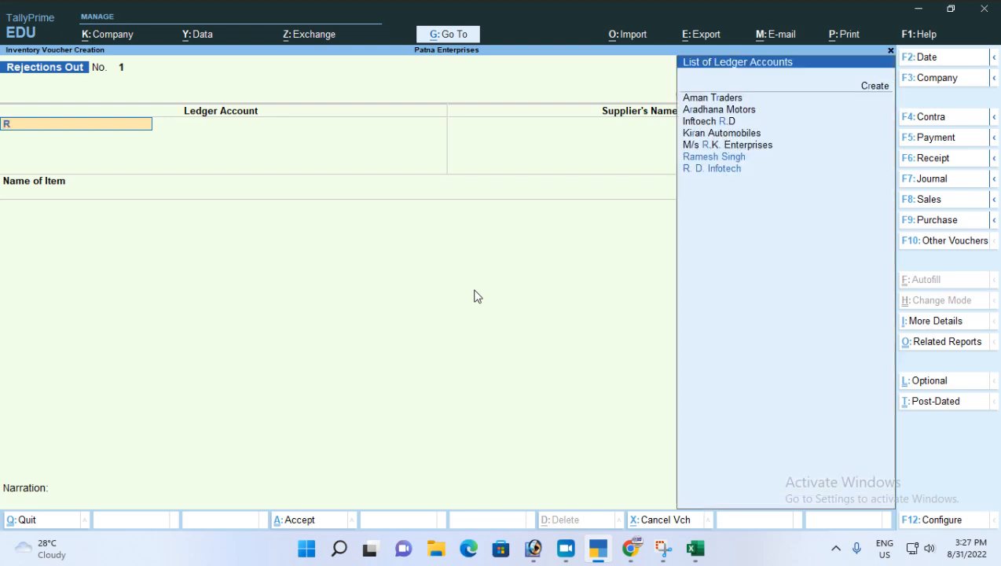
{"action": "key", "text": "Down"}
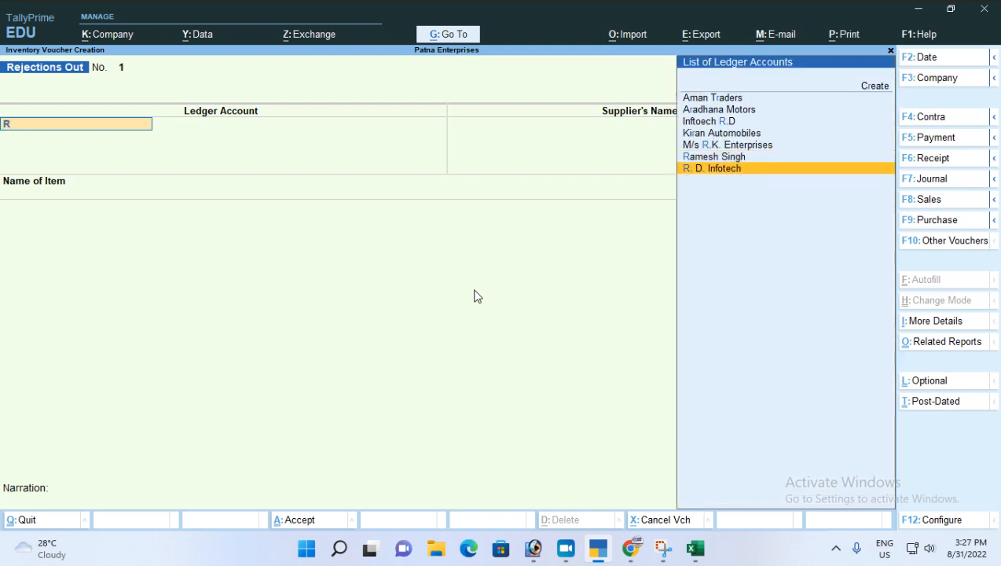
{"action": "key", "text": "Up"}
{"action": "key", "text": "Up"}
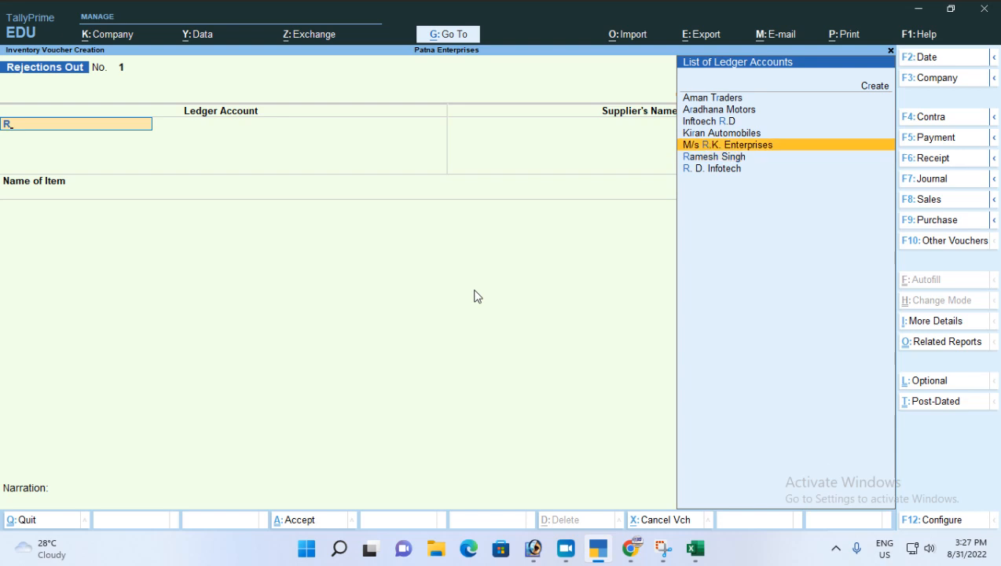
{"action": "key", "text": "Return"}
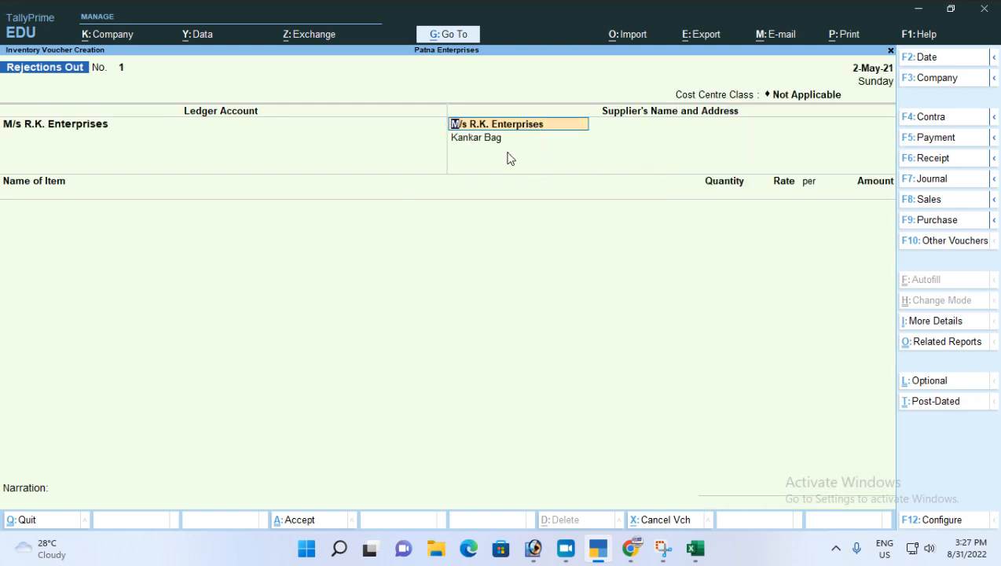
{"action": "key", "text": "Return"}
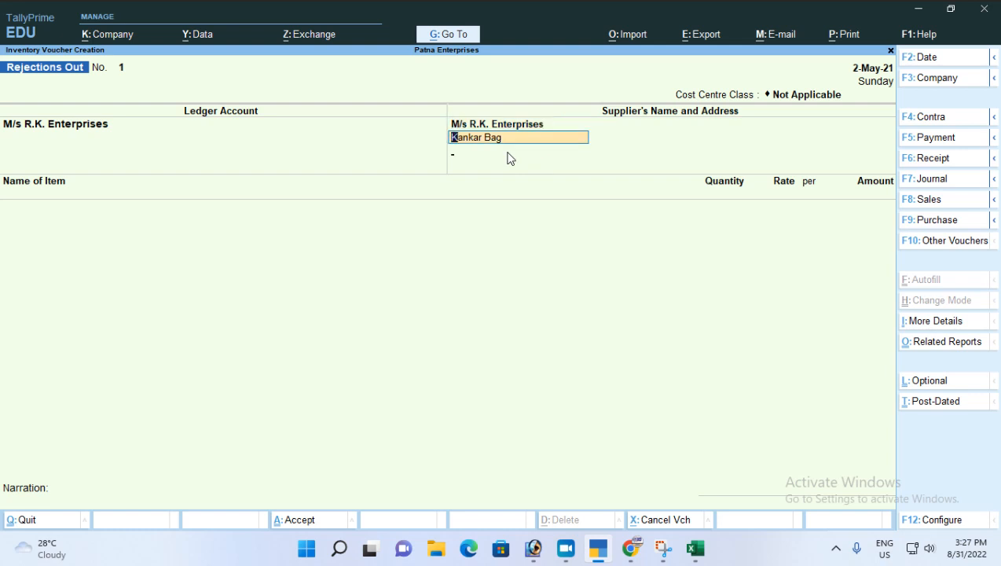
{"action": "key", "text": "Return"}
{"action": "key", "text": "Return"}
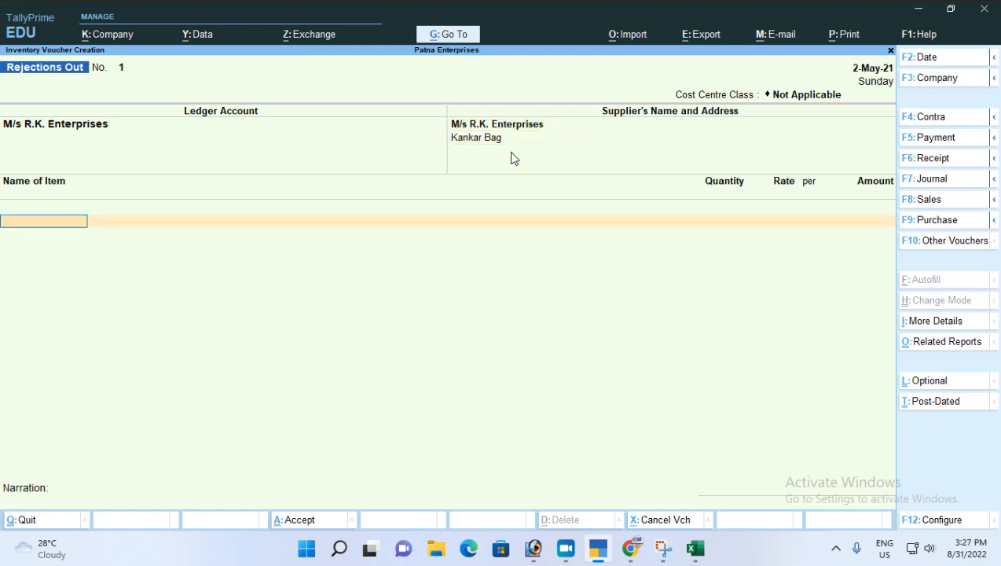
- Add Coconut Oil to the Rejections Out voucher and allocate it against tracking number CHL/RKE-001
{"action": "type", "text": "Co"}
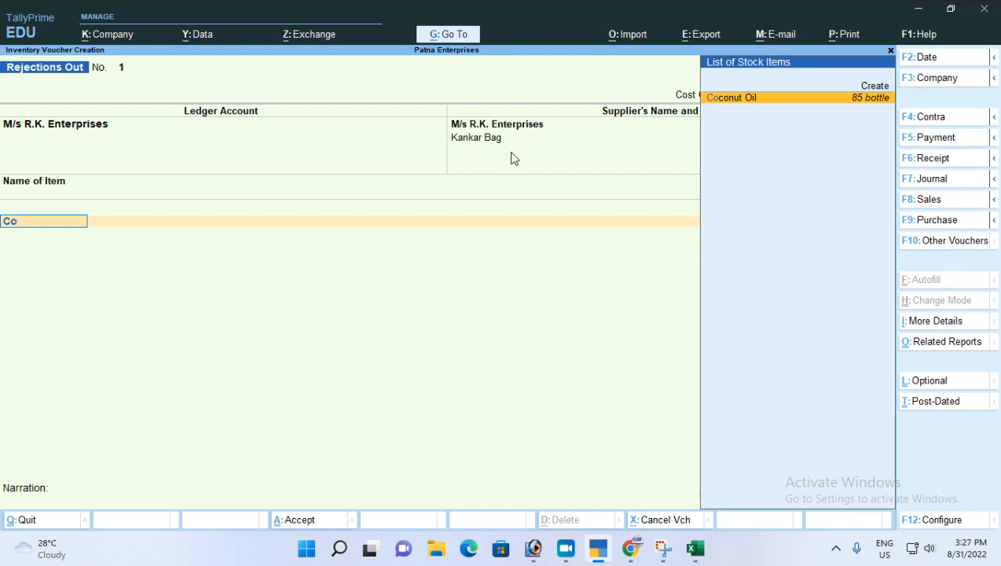
{"action": "key", "text": "Return"}
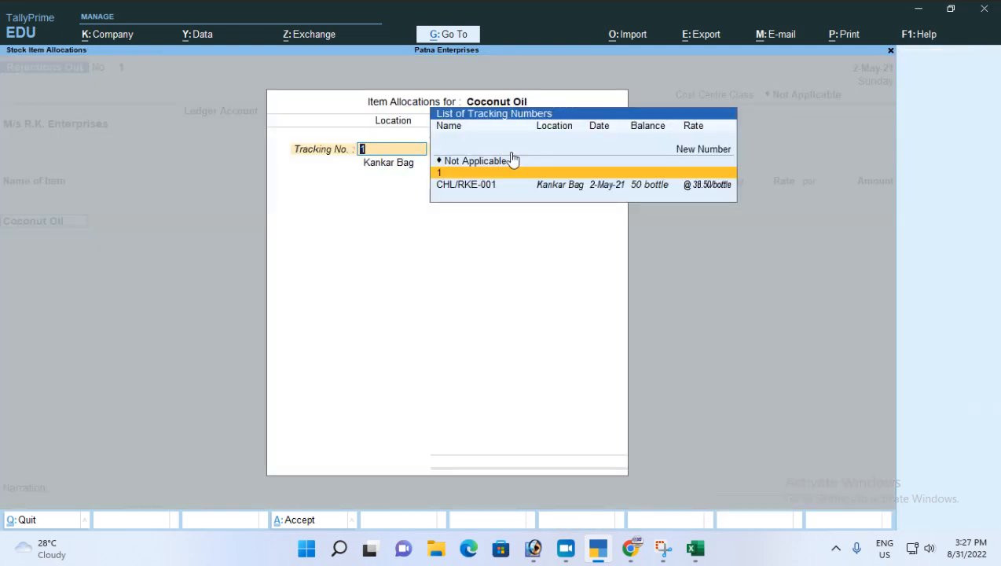
{"action": "key", "text": "Down"}
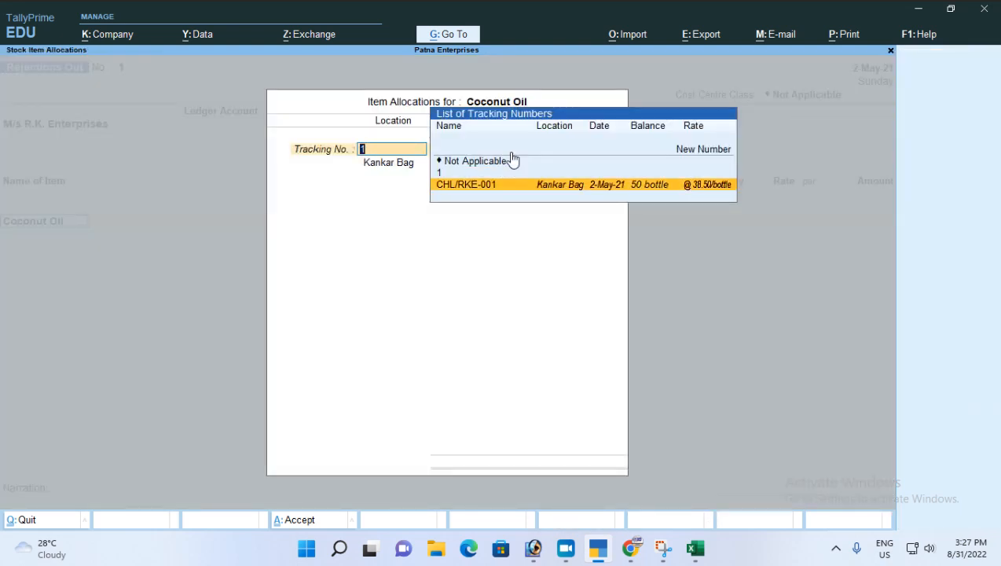
{"action": "key", "text": "Up"}
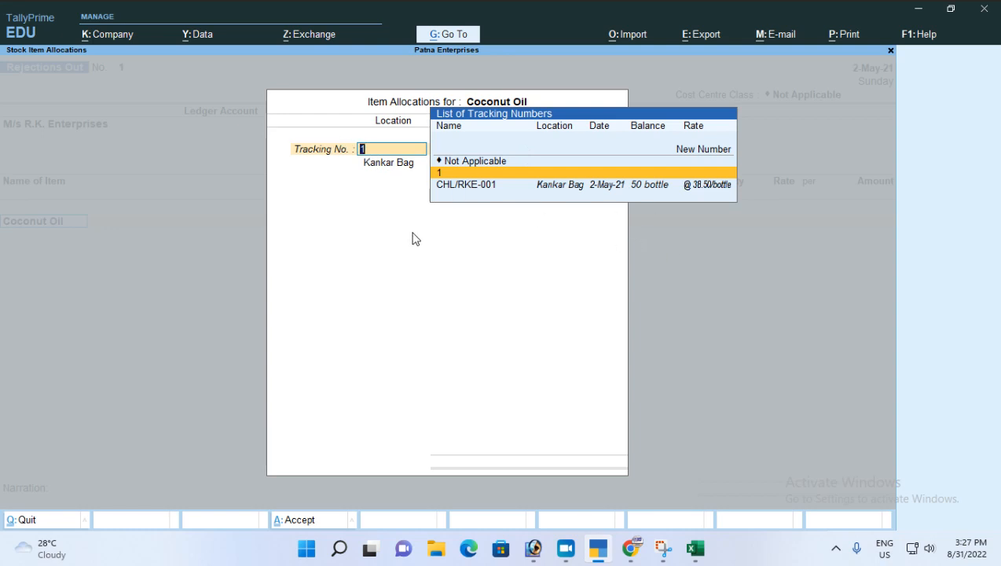
{"action": "key", "text": "Down"}
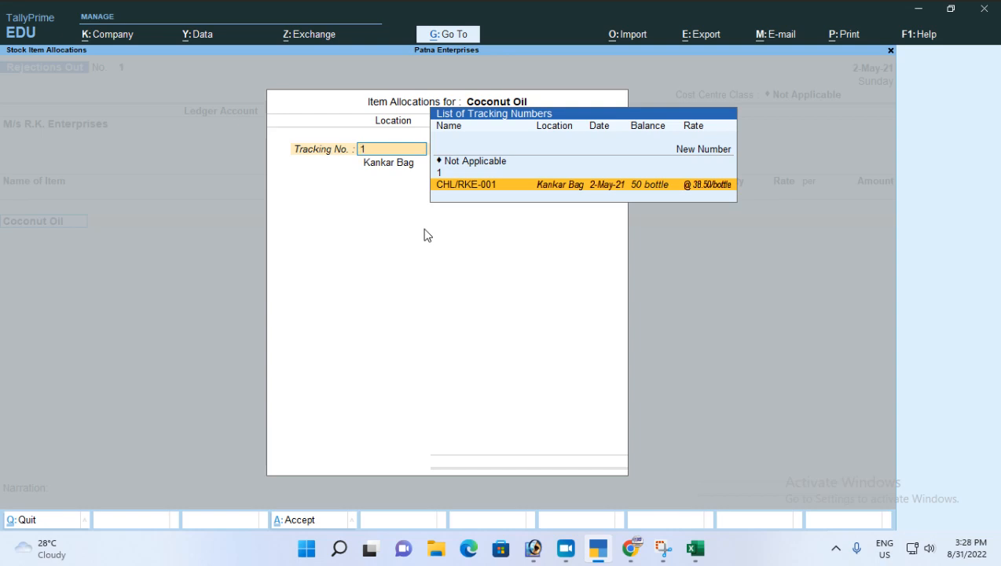
{"action": "key", "text": "Return"}
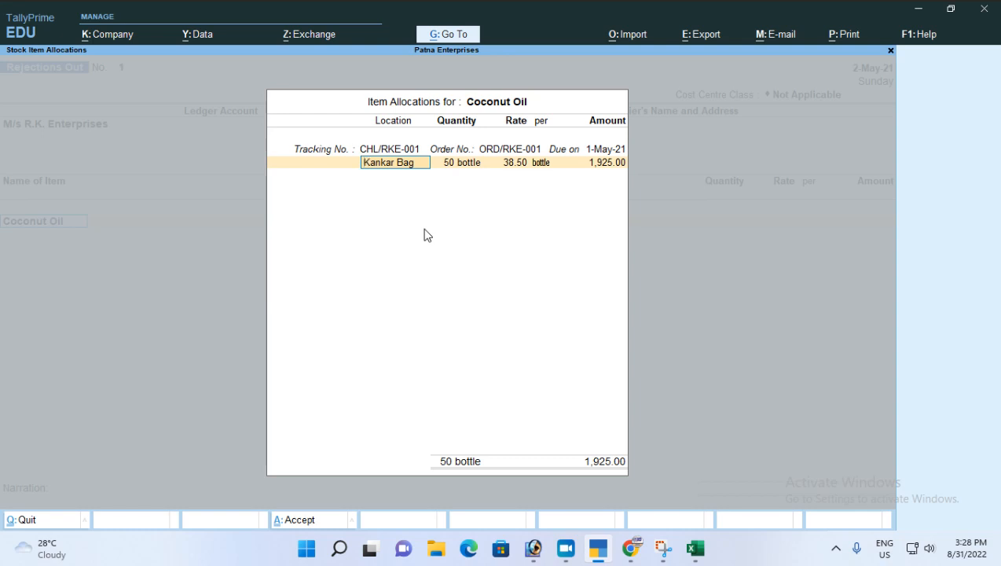
- Set the returned quantity of Coconut Oil at Kankar Bag to 5 bottles and accept the allocation
{"action": "key", "text": "Return"}
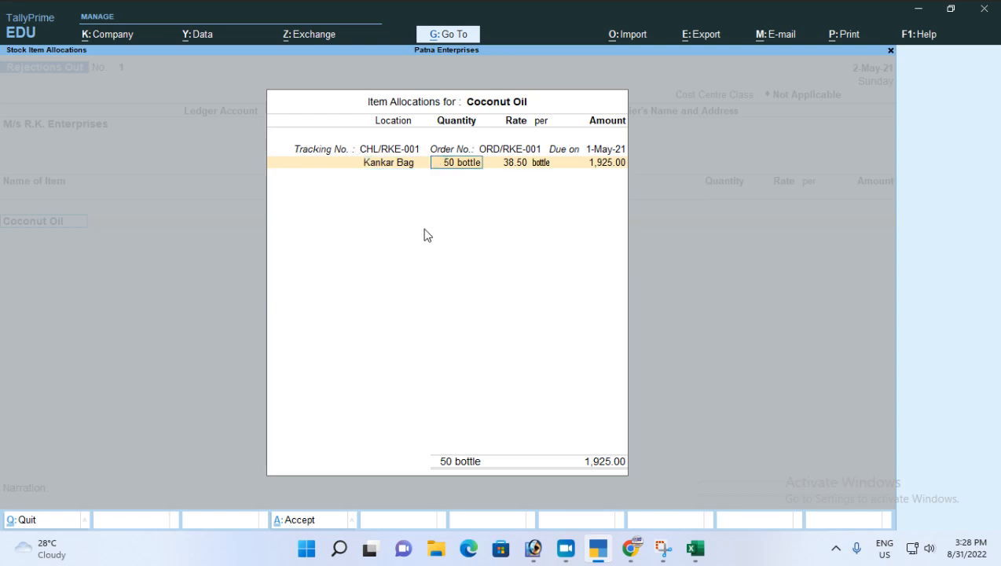
{"action": "type", "text": "5"}
{"action": "key", "text": "Return"}
{"action": "key", "text": "Return"}
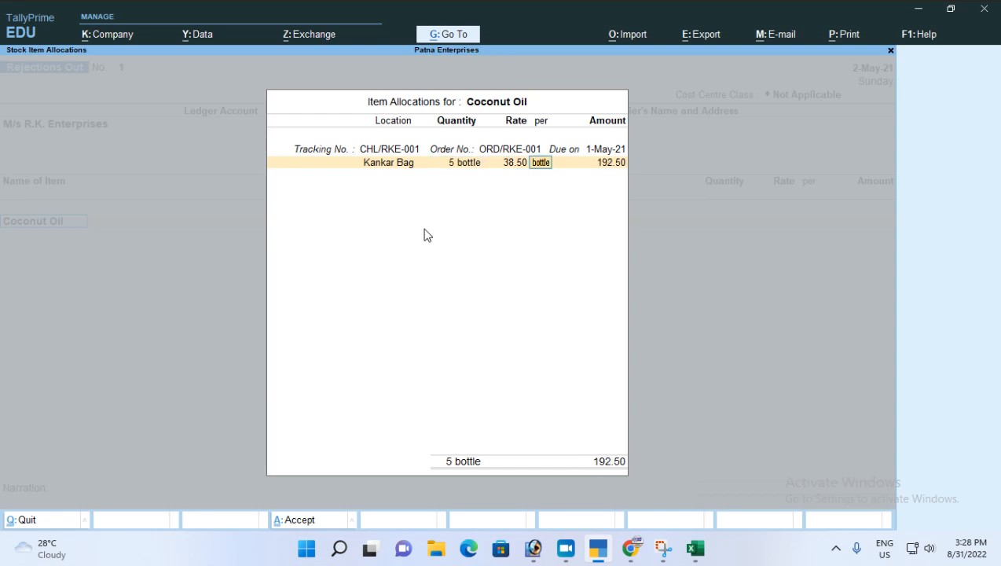
{"action": "key", "text": "Return"}
{"action": "key", "text": "Return"}
{"action": "key", "text": "Return"}
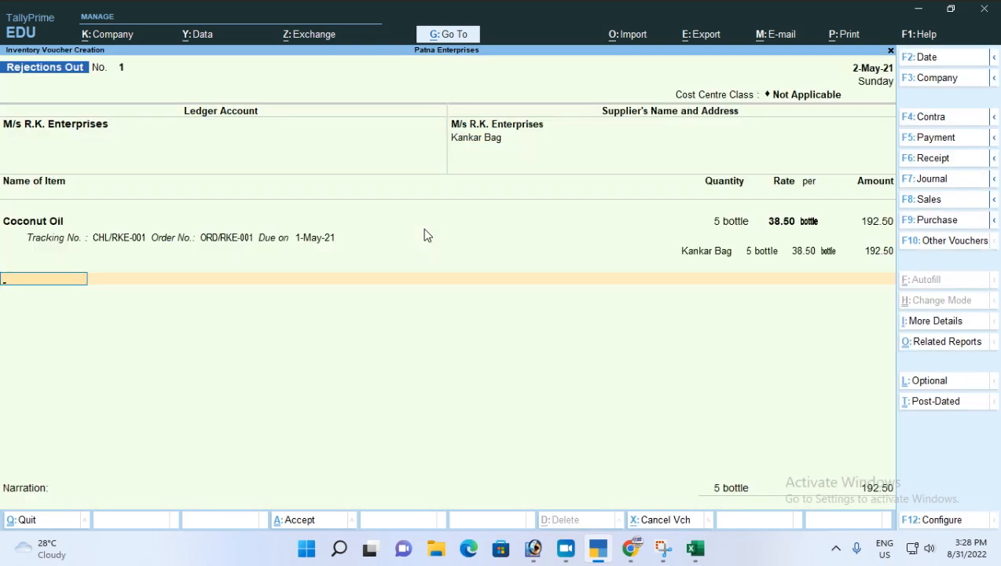
- Finish the item list, enter a narration saying the item is returned due to leakage, and save the voucher
{"action": "key", "text": "Return"}
{"action": "type", "text": "Beig"}
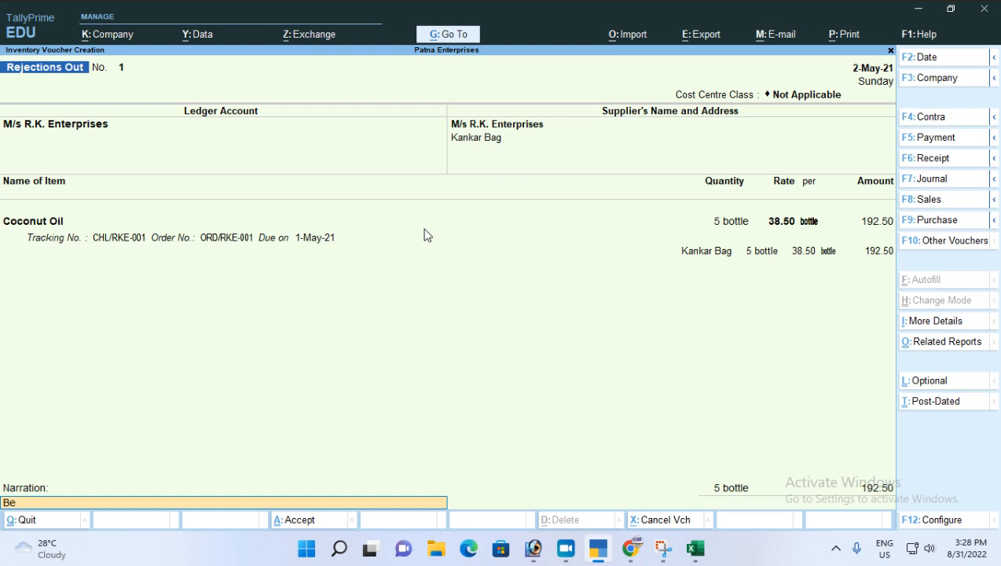
{"action": "key", "text": "BackSpace"}
{"action": "type", "text": "ng itedm"}
{"action": "key", "text": "BackSpace"}
{"action": "key", "text": "BackSpace"}
{"action": "type", "text": "m return due to leak"}
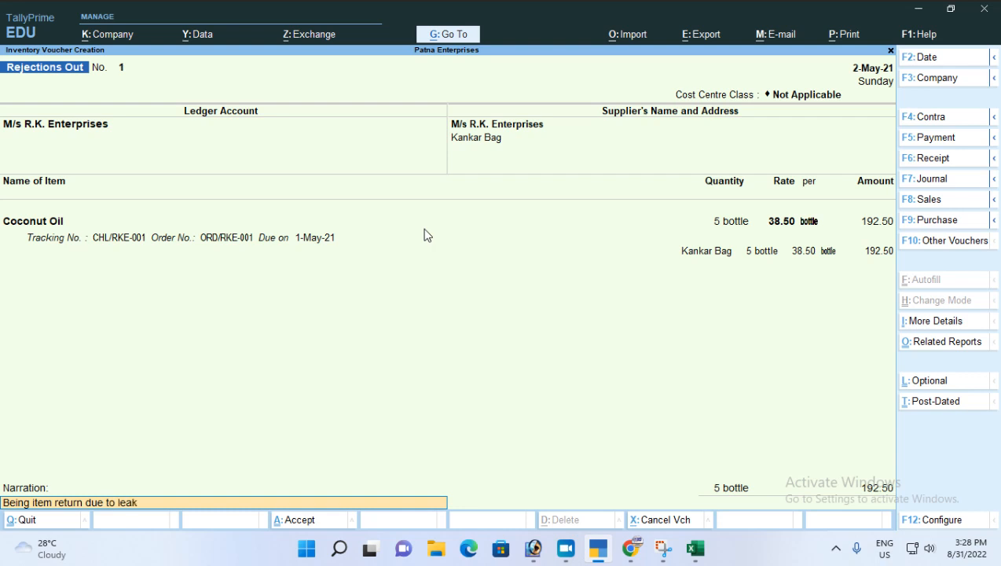
{"action": "key", "text": "BackSpace"}
{"action": "type", "text": "a"}
{"action": "key", "text": "BackSpace"}
{"action": "type", "text": "ckeg"}
{"action": "key", "text": "Return"}
{"action": "key", "text": "Return"}
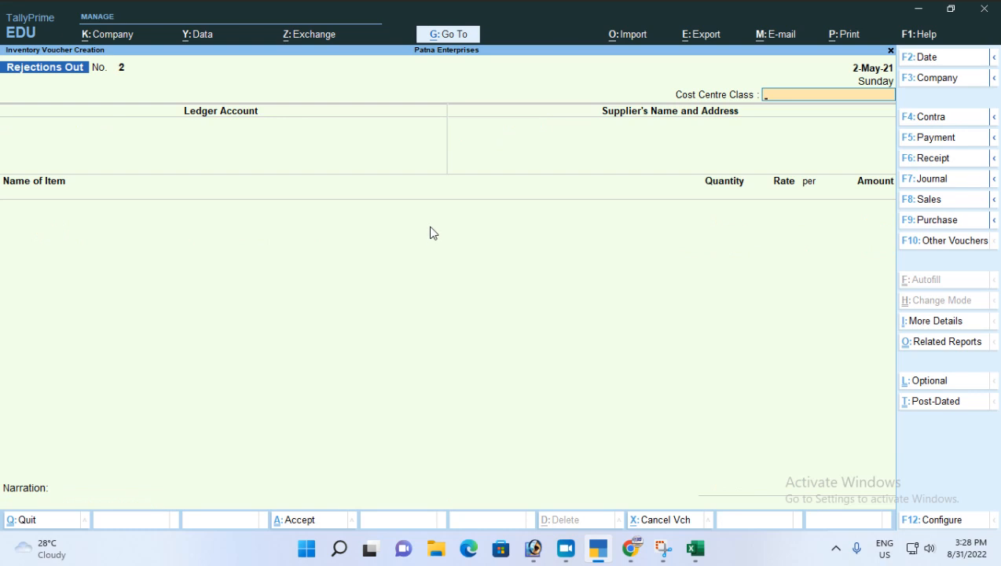
- Leave the blank voucher and check the Rejections Out entry for Coconut Oil in the 2-May-21 Day Book
{"action": "key", "text": "Escape"}
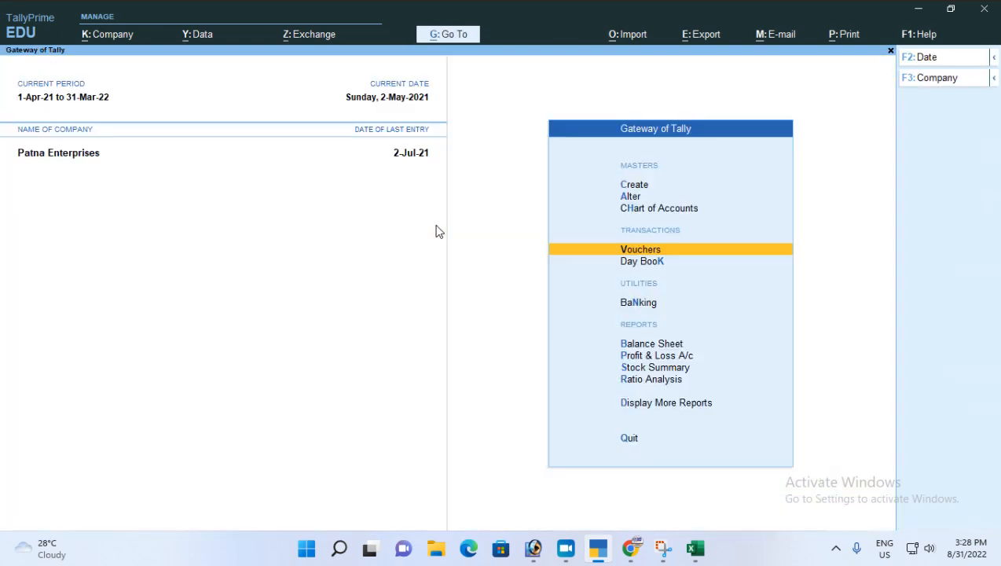
{"action": "key", "text": "Down"}
{"action": "key", "text": "Return"}
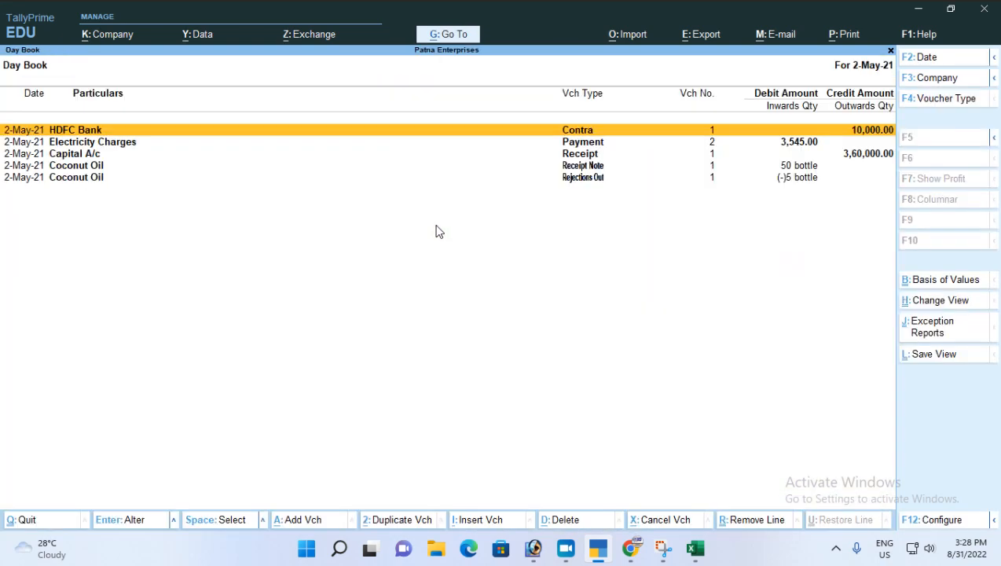
{"action": "key", "text": "Down"}
{"action": "key", "text": "Down"}
{"action": "key", "text": "Down"}
{"action": "key", "text": "Down"}
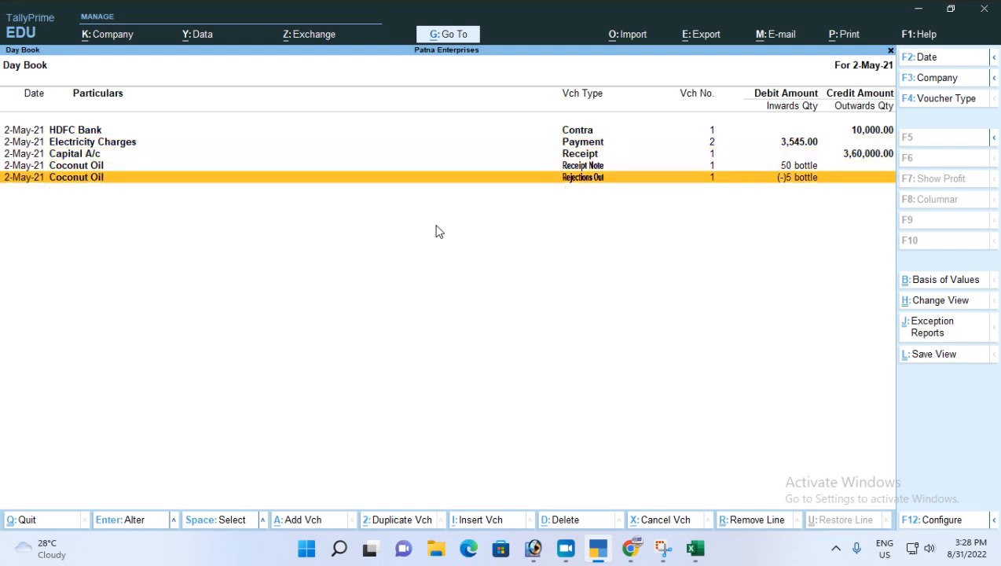
{"action": "key", "text": "Escape"}
- Examine the item-level closing balance of Coconut Oil in the detailed Stock Summary
{"action": "key", "text": "Down"}
{"action": "key", "text": "Down"}
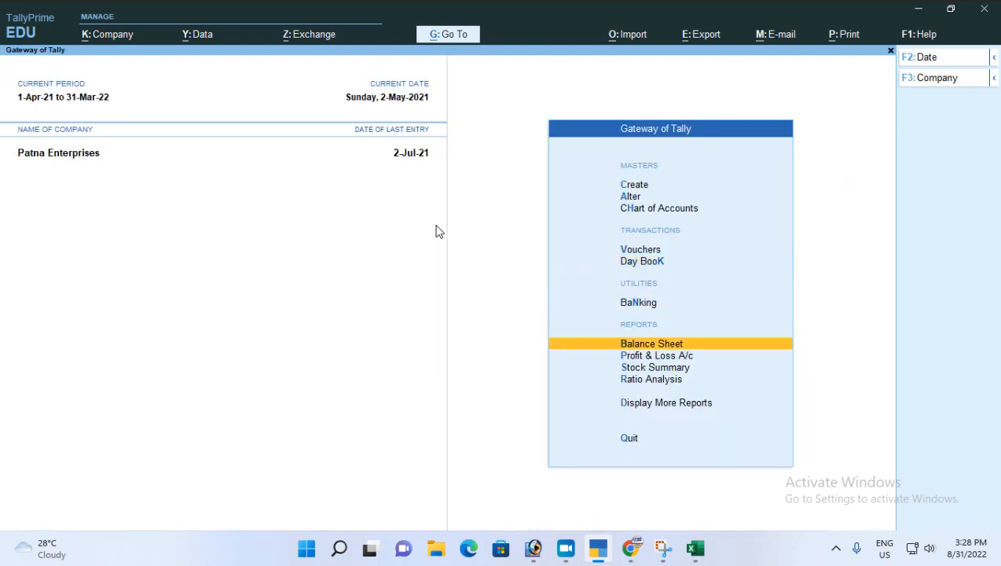
{"action": "key", "text": "Down"}
{"action": "key", "text": "Down"}
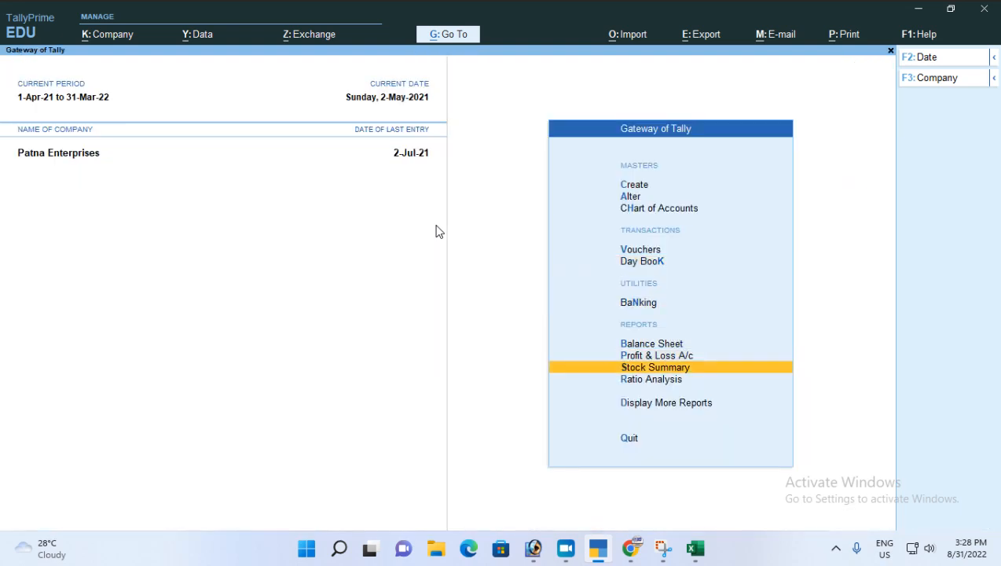
{"action": "key", "text": "Return"}
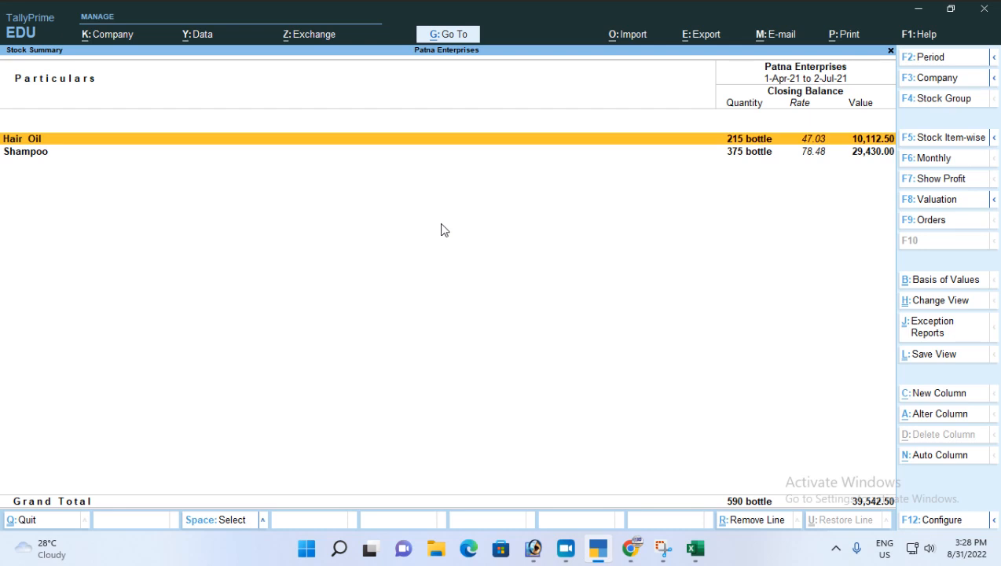
{"action": "key", "text": "alt+F5"}
{"action": "key", "text": "Down"}
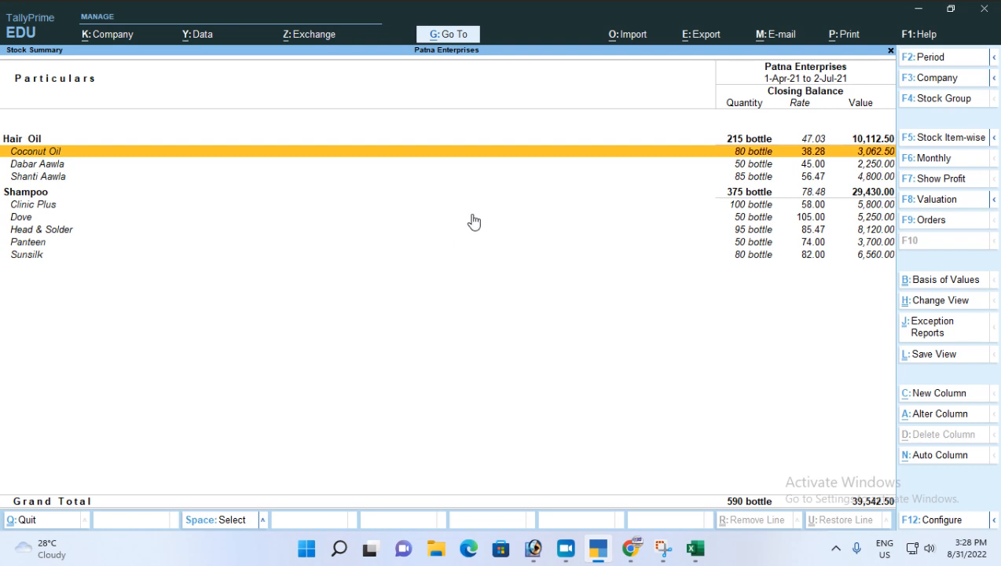
{"action": "key", "text": "Escape"}
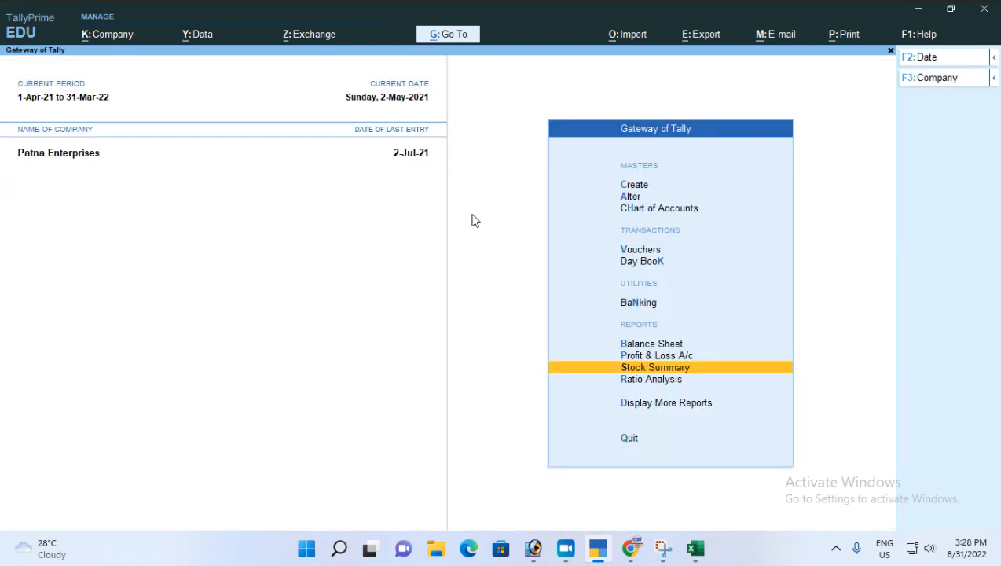
- Examine the Purchase Order Outstandings report for all orders, then return to the Gateway of Tally
{"action": "key", "text": "Escape"}
{"action": "key", "text": "Escape"}
{"action": "key", "text": "Down"}
{"action": "key", "text": "Down"}
{"action": "key", "text": "Down"}
{"action": "key", "text": "Down"}
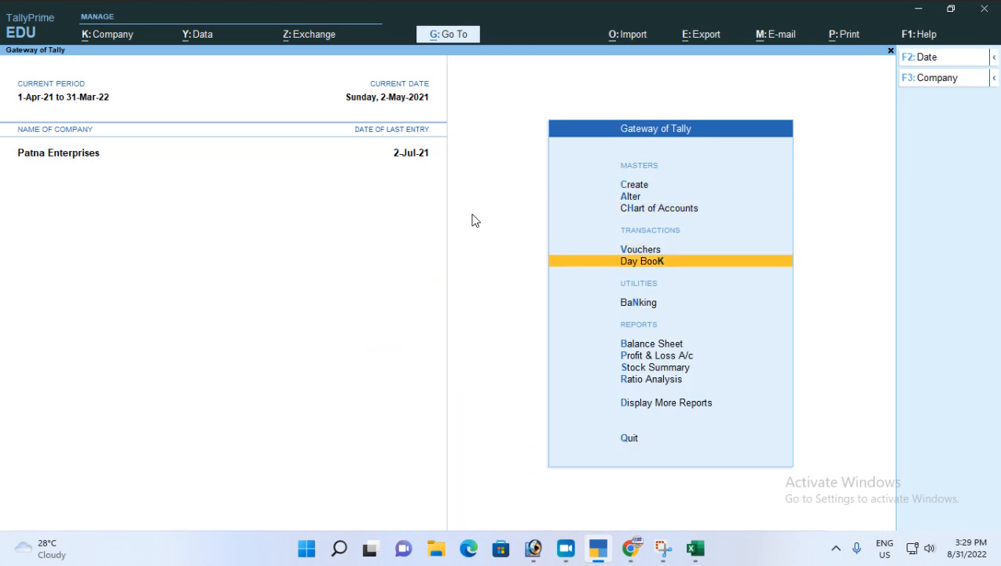
{"action": "key", "text": "Down"}
{"action": "key", "text": "Down"}
{"action": "key", "text": "Down"}
{"action": "key", "text": "Down"}
{"action": "key", "text": "Down"}
{"action": "key", "text": "Down"}
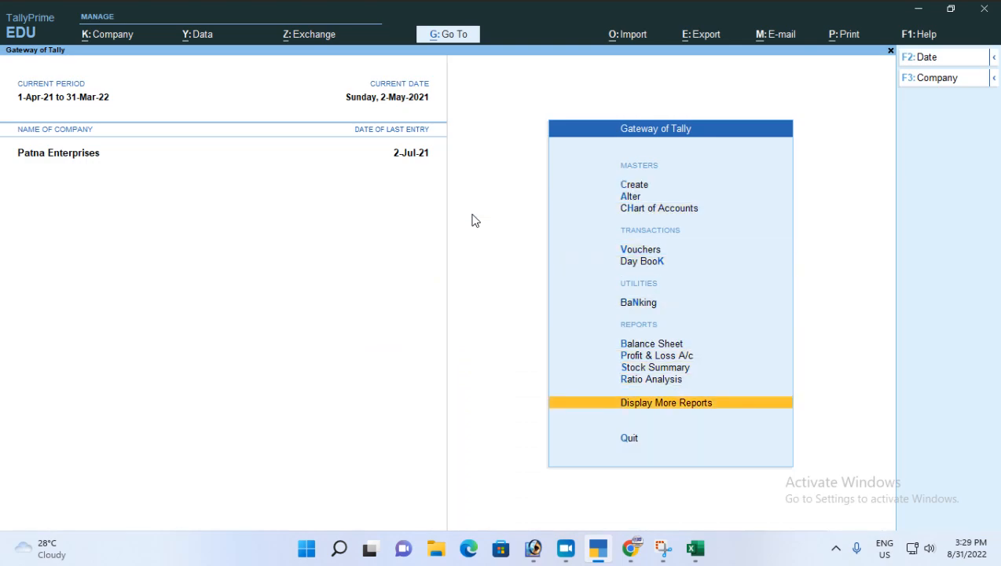
{"action": "key", "text": "Return"}
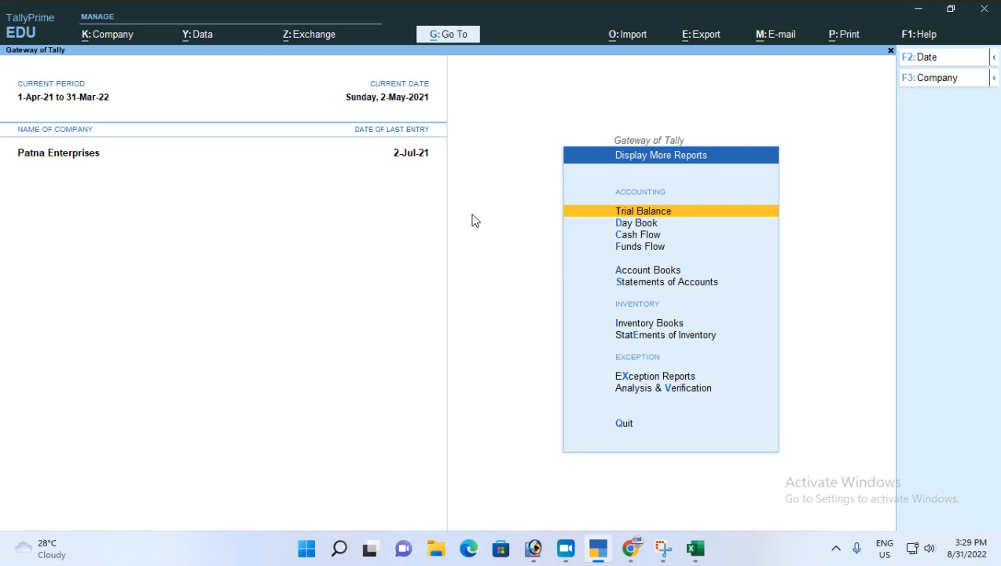
{"action": "key", "text": "e"}
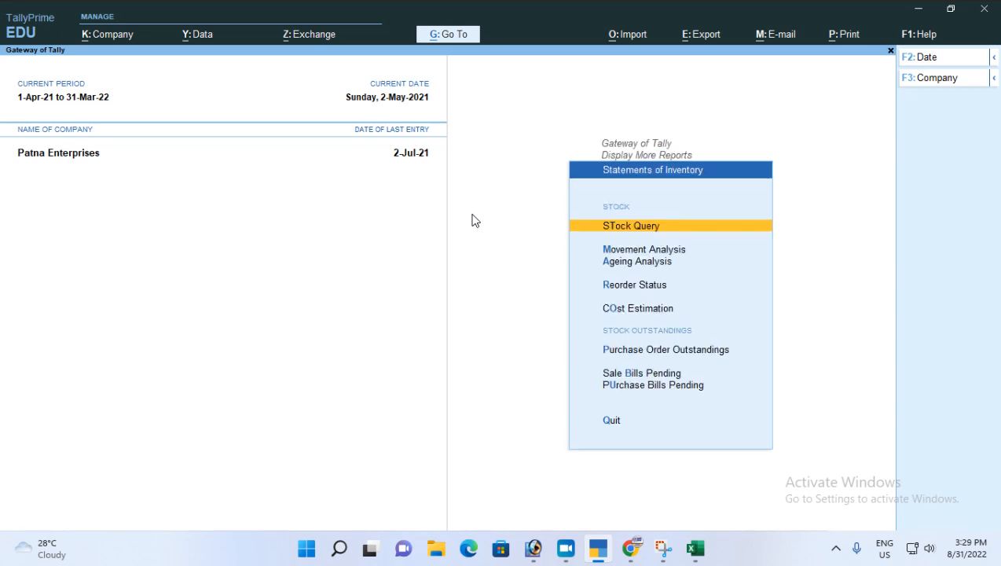
{"action": "key", "text": "p"}
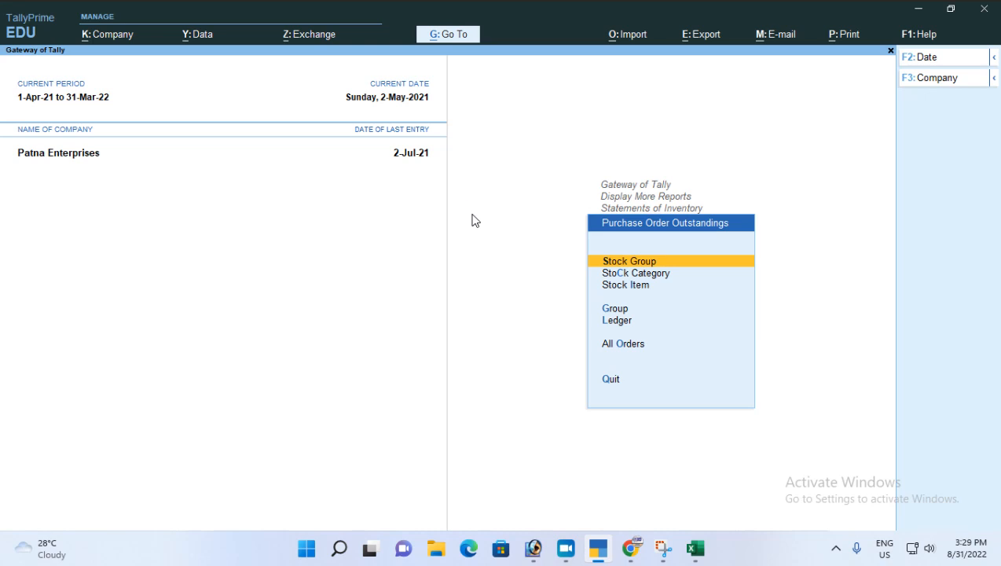
{"action": "key", "text": "o"}
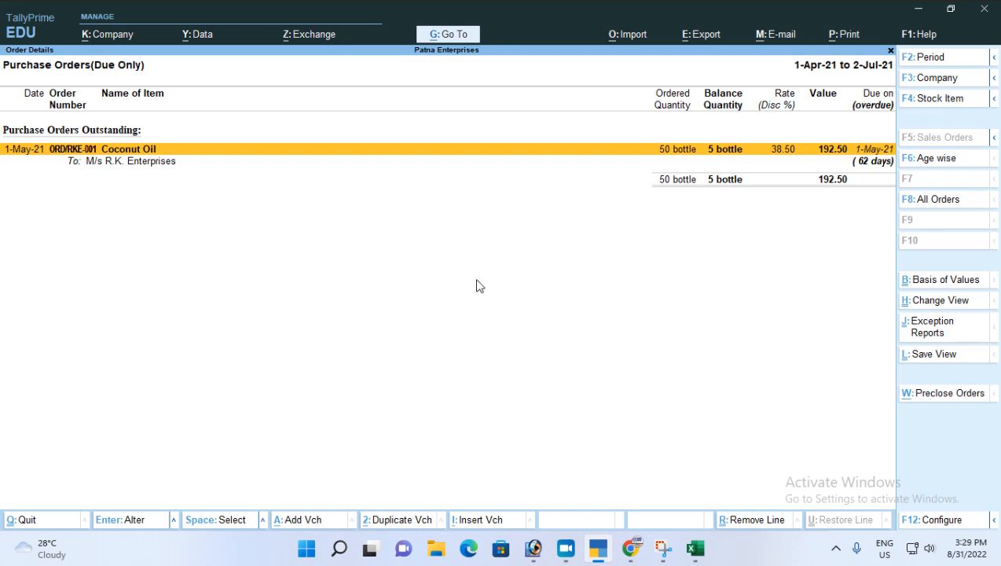
{"action": "key", "text": "Escape"}
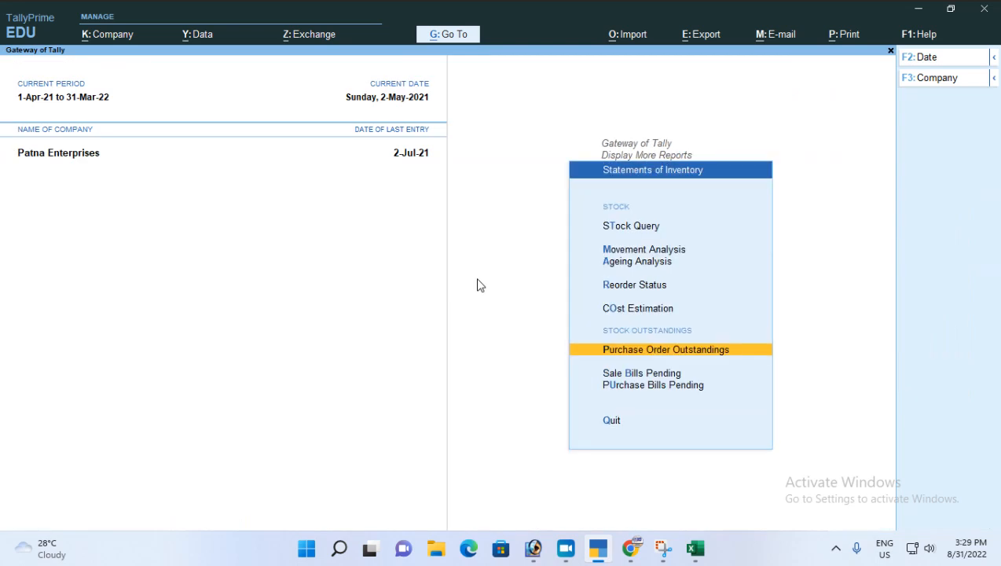
{"action": "key", "text": "Escape"}
{"action": "key", "text": "Up"}
{"action": "key", "text": "Up"}
{"action": "key", "text": "Escape"}
{"action": "key", "text": "Down"}
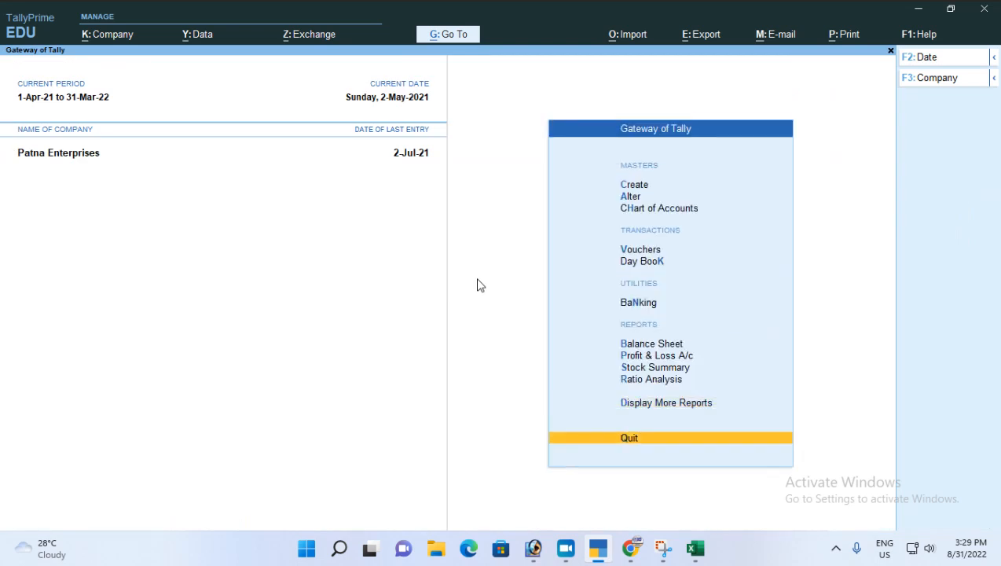
{"action": "key", "text": "Down"}
{"action": "key", "text": "Down"}
{"action": "key", "text": "Down"}
{"action": "key", "text": "Down"}
{"action": "key", "text": "Return"}
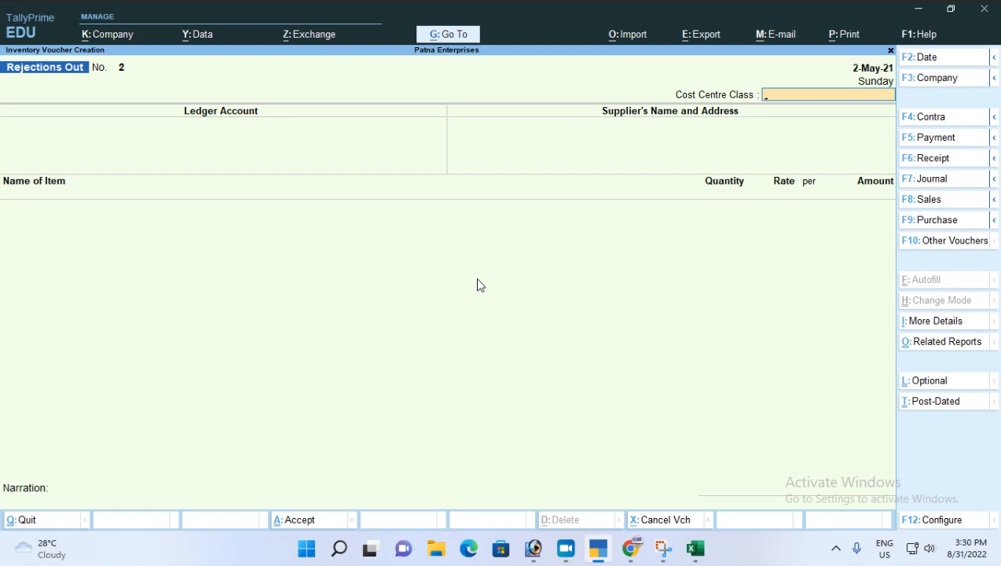
{"action": "key", "text": "ctrl+F9"}
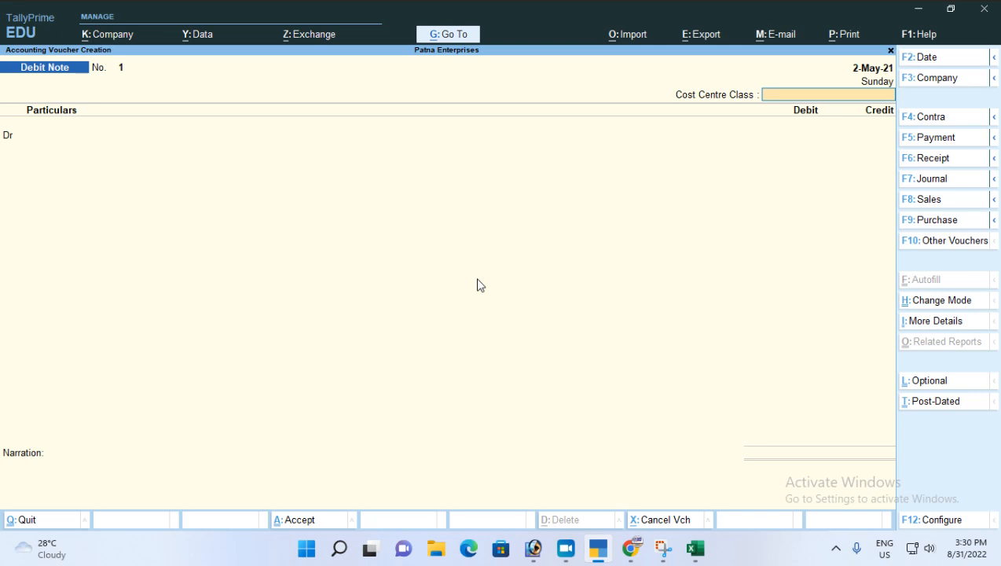
{"action": "key", "text": "ctrl"}
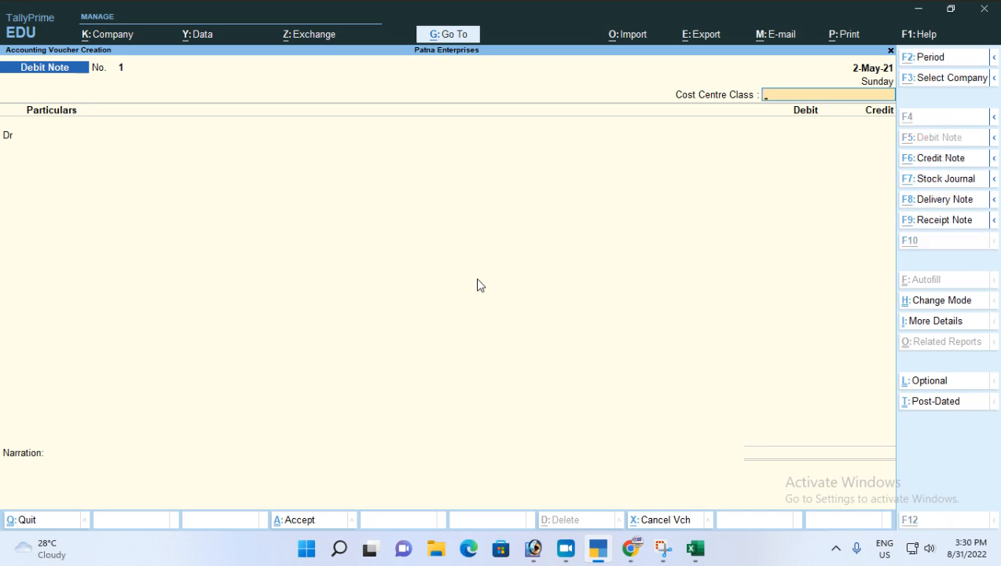
{"action": "key", "text": "ctrl+F9"}
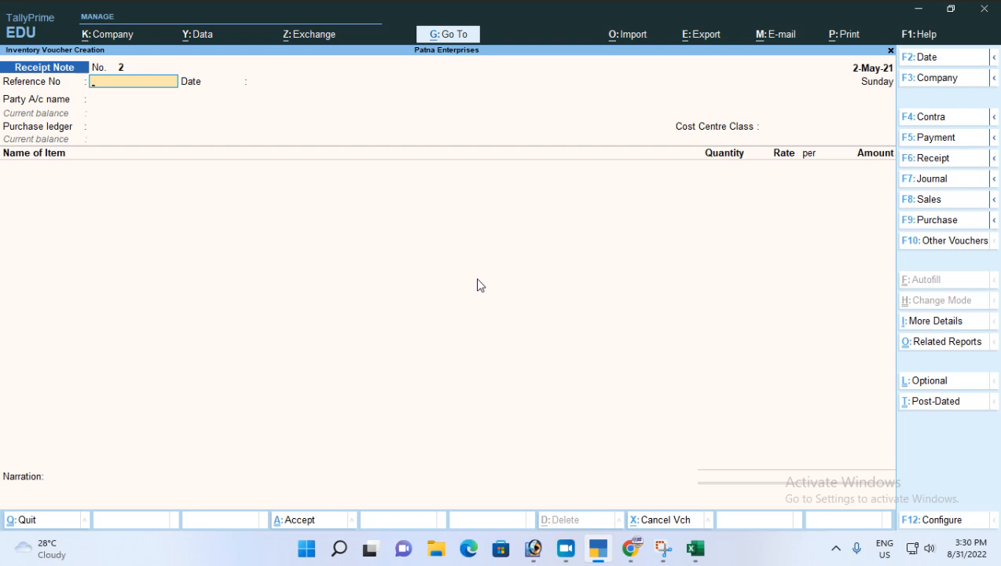
{"action": "type", "text": "ch"}
{"action": "key", "text": "BackSpace"}
{"action": "key", "text": "BackSpace"}
{"action": "type", "text": "CHL-001"}
{"action": "type", "text": "/20-21"}
{"action": "key", "text": "Escape"}
{"action": "key", "text": "Escape"}
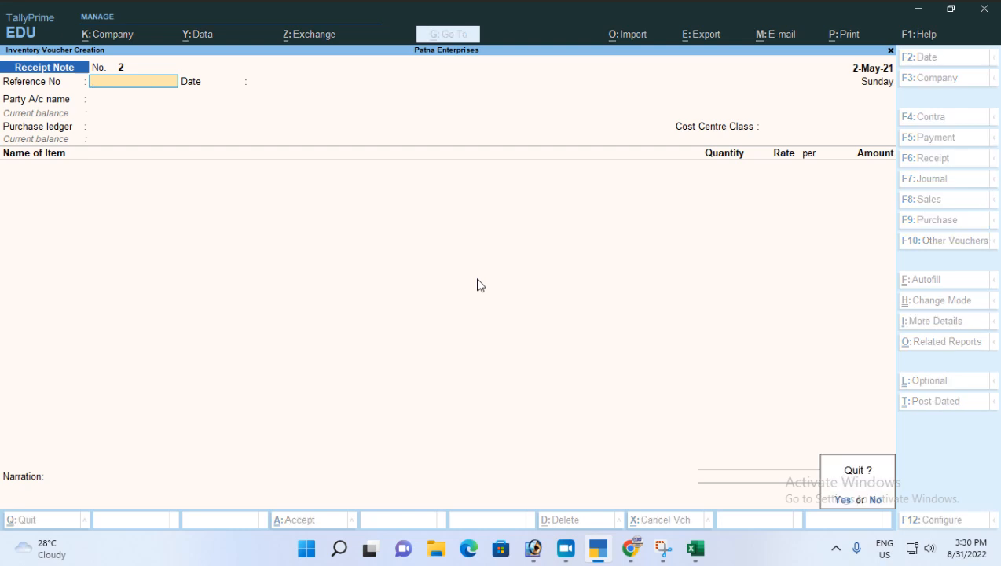
{"action": "key", "text": "y"}
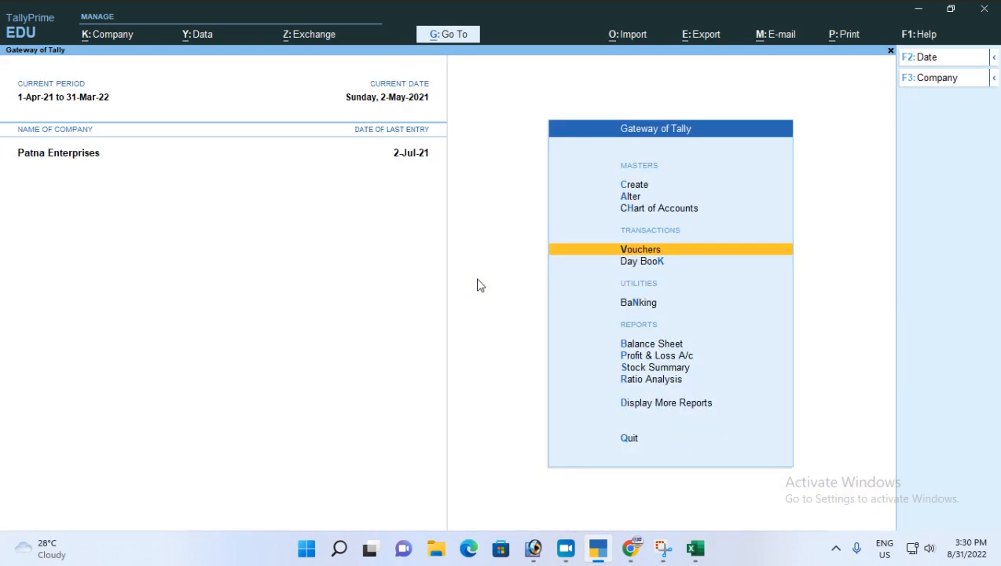
{"action": "key", "text": "alt"}
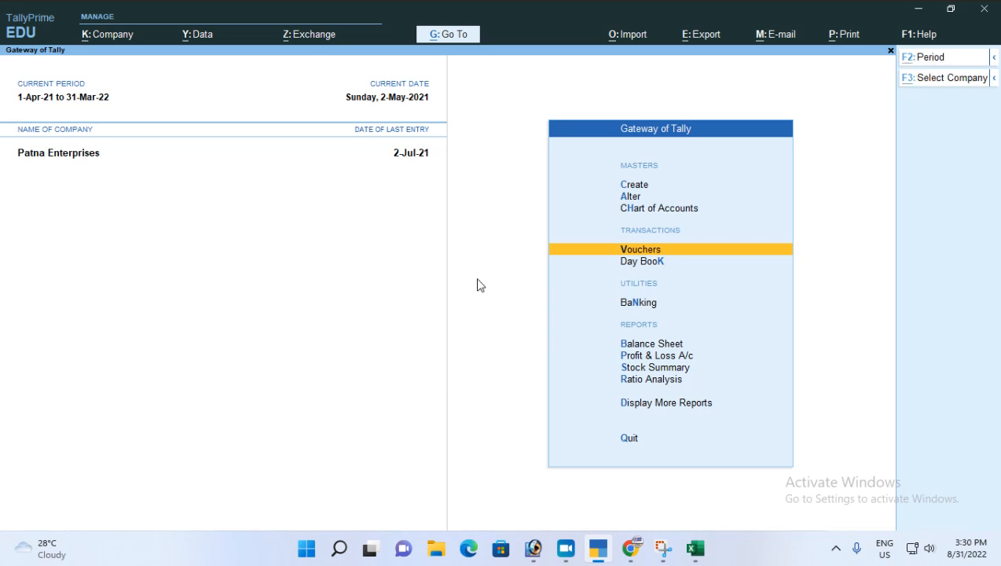
{"action": "key", "text": "alt+k"}
{"action": "key", "text": "a"}
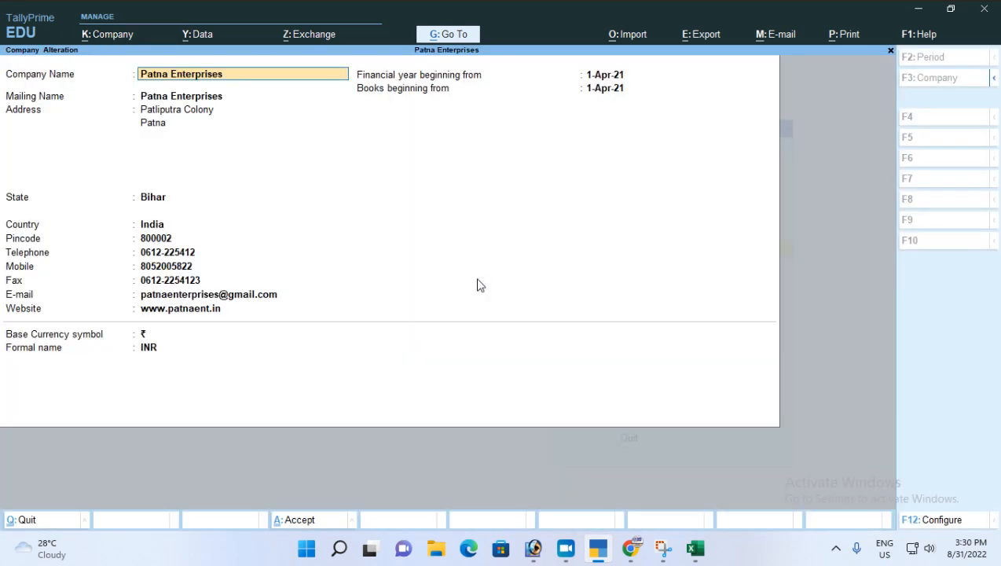
{"action": "key", "text": "Escape"}
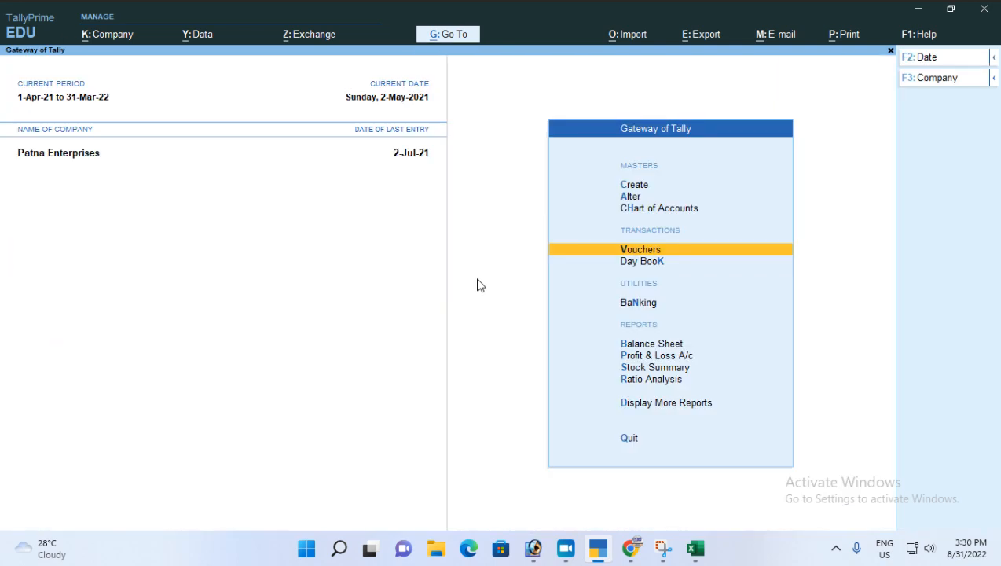
- Review the Rejections Out voucher for Coconut Oil from the 2-May-21 Day Book, then return to the Gateway of Tally
{"action": "key", "text": "Down"}
{"action": "key", "text": "Return"}
{"action": "key", "text": "Down"}
{"action": "key", "text": "Down"}
{"action": "key", "text": "Down"}
{"action": "key", "text": "Down"}
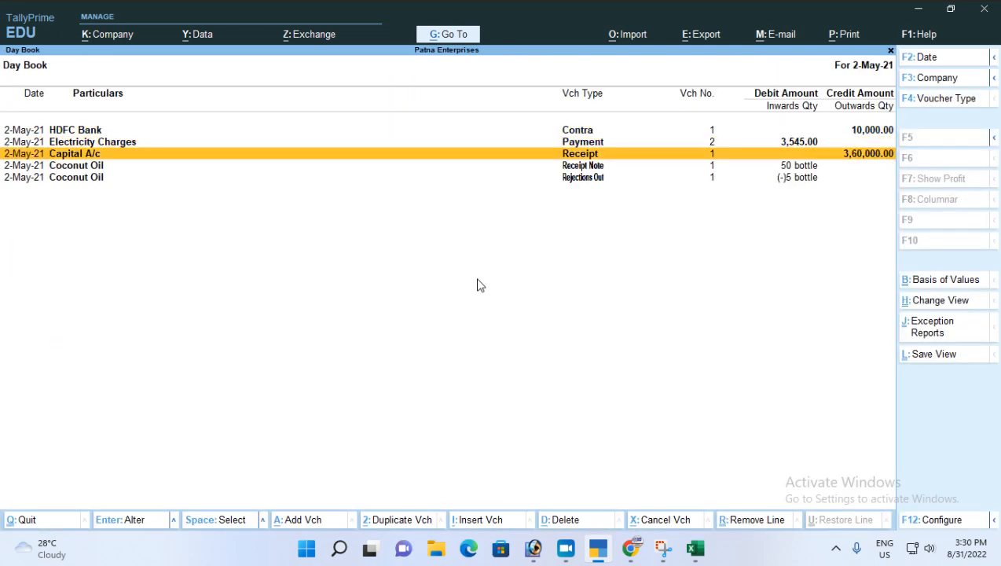
{"action": "key", "text": "Return"}
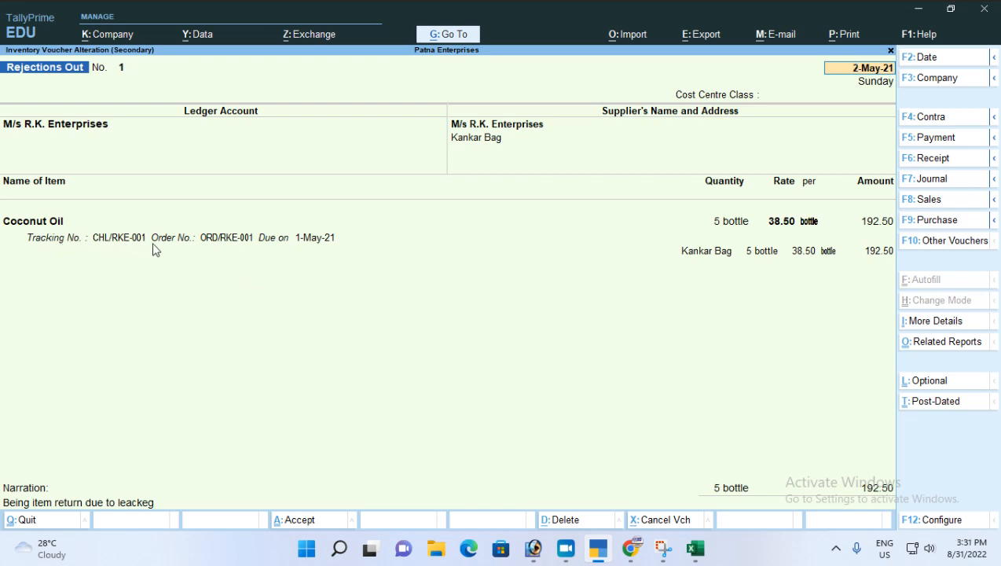
{"action": "key", "text": "BackSpace"}
{"action": "key", "text": "Escape"}
{"action": "key", "text": "y"}
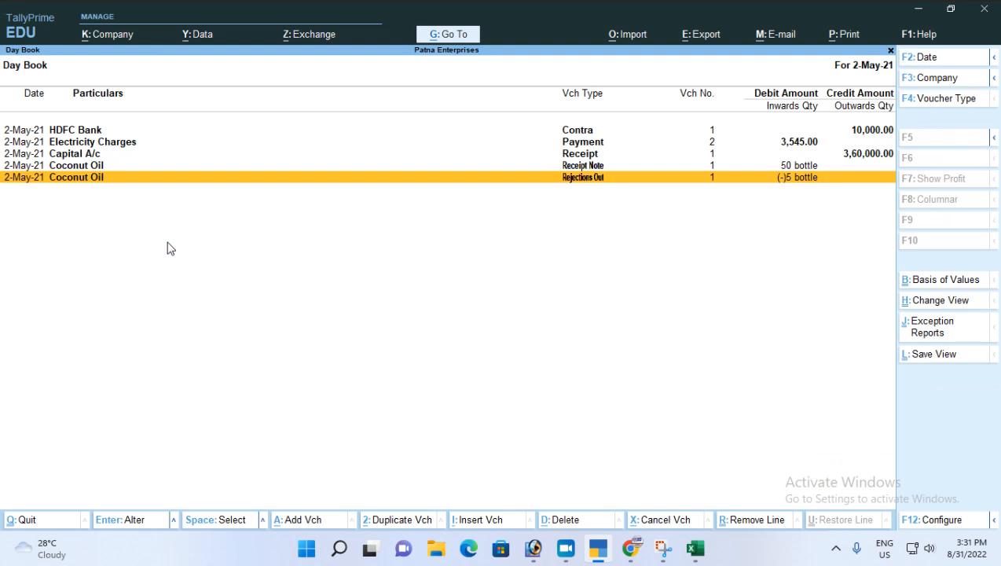
{"action": "key", "text": "Escape"}
- Start a Receipt Note voucher with reference number CHL/RKE-002, dated 2-May-21
{"action": "key", "text": "Up"}
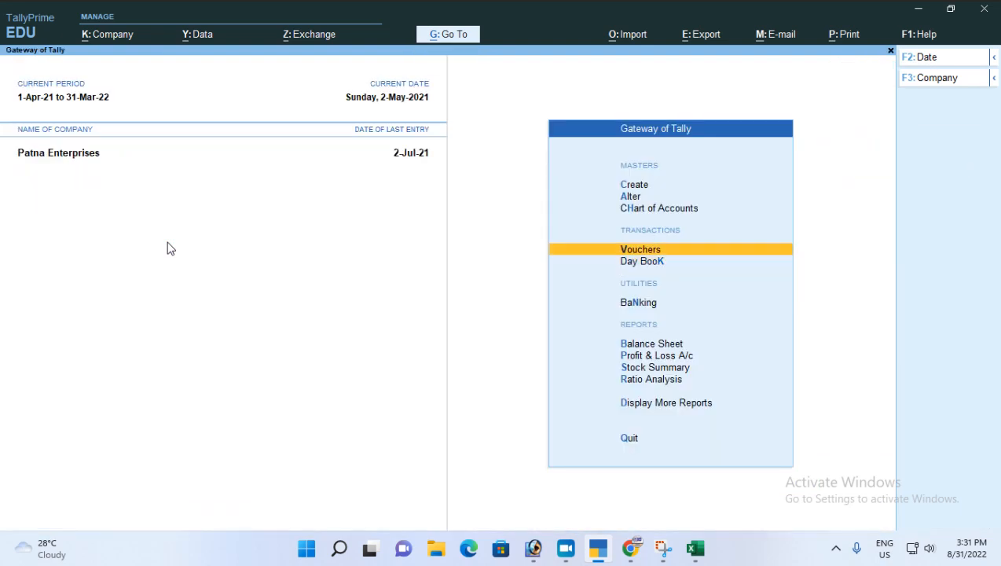
{"action": "key", "text": "Return"}
{"action": "key", "text": "ctrl"}
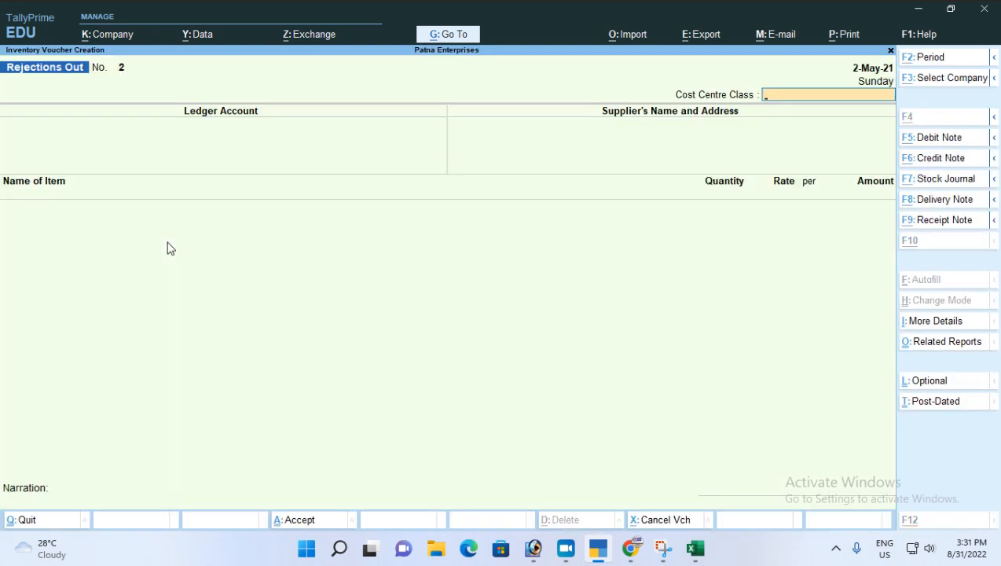
{"action": "key", "text": "ctrl+F9"}
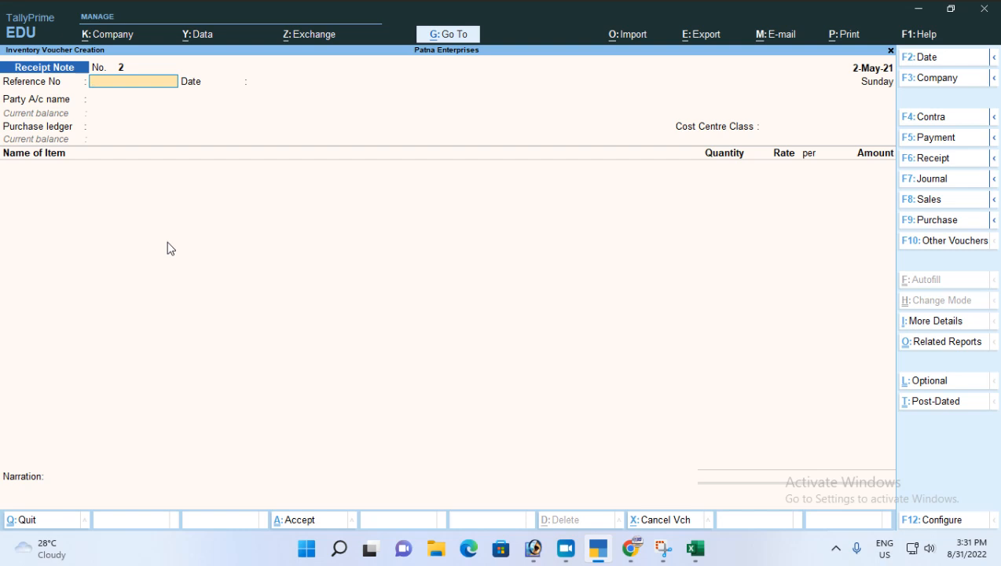
{"action": "type", "text": "CHL/RKE-002"}
{"action": "key", "text": "Return"}
{"action": "key", "text": "Return"}
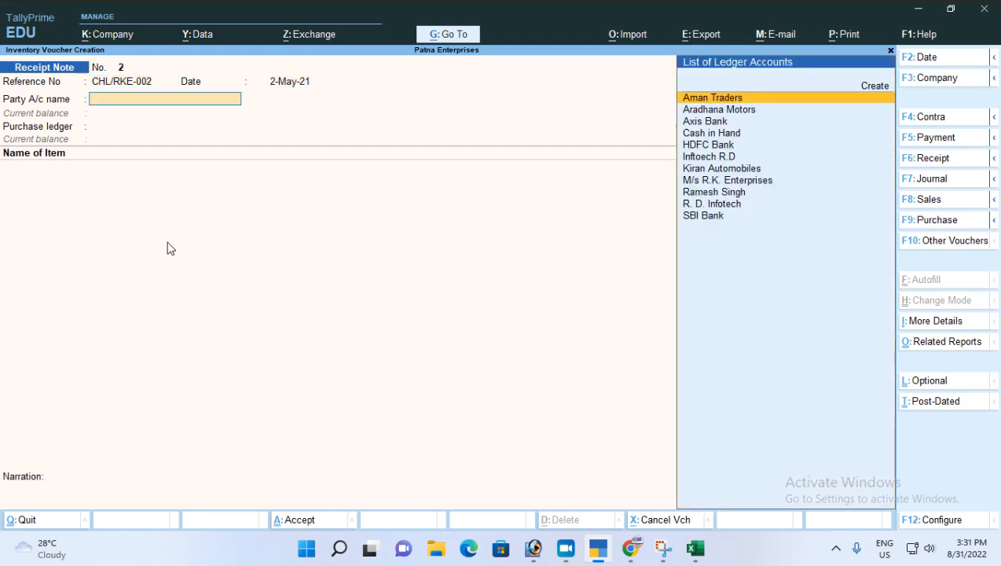
- Choose M/s R.K. Enterprises as the party account and link the receipt note to order ORD/RKE-001
{"action": "type", "text": "r"}
{"action": "key", "text": "Up"}
{"action": "key", "text": "Up"}
{"action": "key", "text": "Up"}
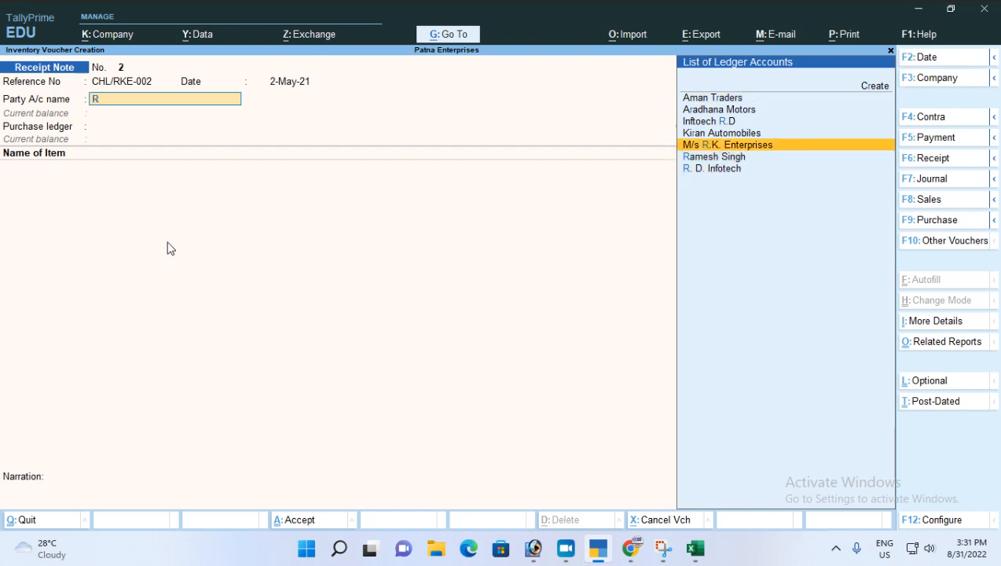
{"action": "key", "text": "Return"}
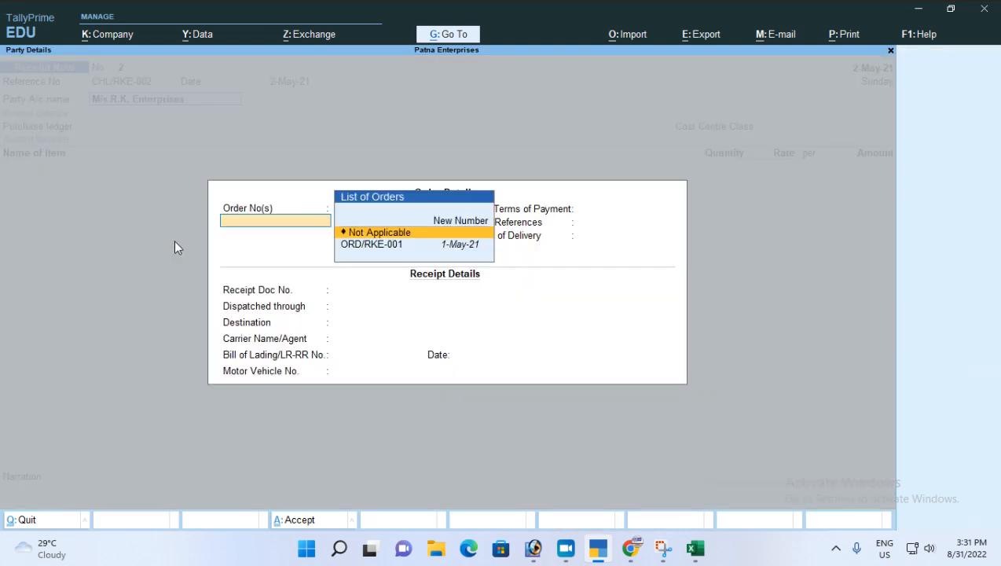
{"action": "key", "text": "Down"}
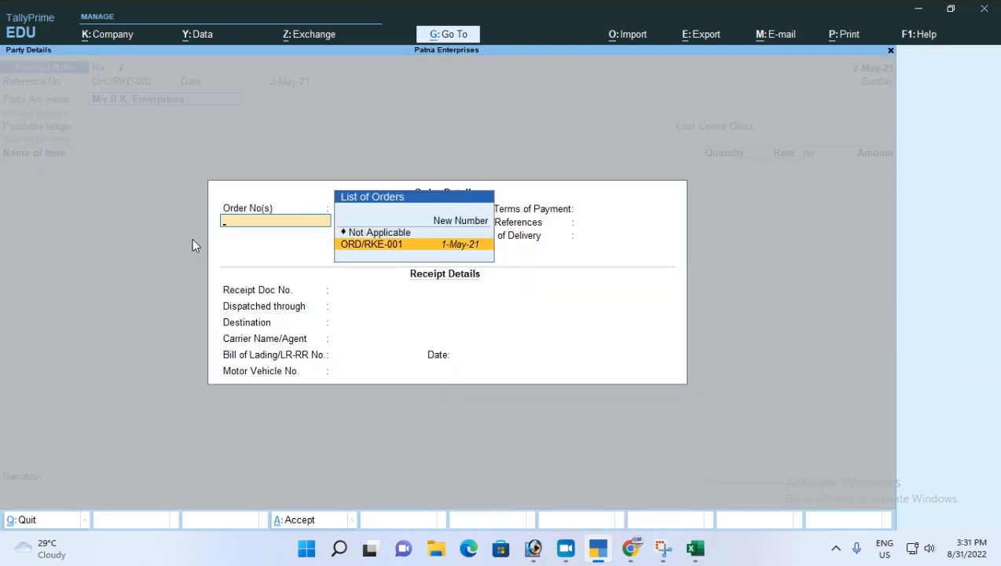
{"action": "key", "text": "Return"}
{"action": "key", "text": "Return"}
{"action": "key", "text": "Return"}
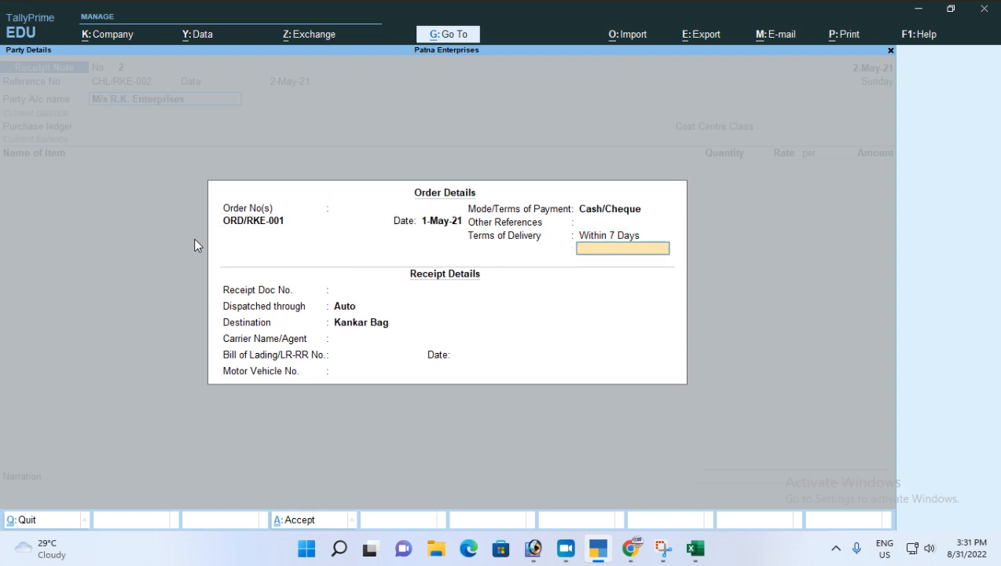
- Accept the remaining order and party details, and use Purchase A/c as the purchase ledger with cost centre class Not Applicable
{"action": "key", "text": "Return"}
{"action": "key", "text": "Return"}
{"action": "key", "text": "Return"}
{"action": "key", "text": "Return"}
{"action": "key", "text": "Return"}
{"action": "key", "text": "Return"}
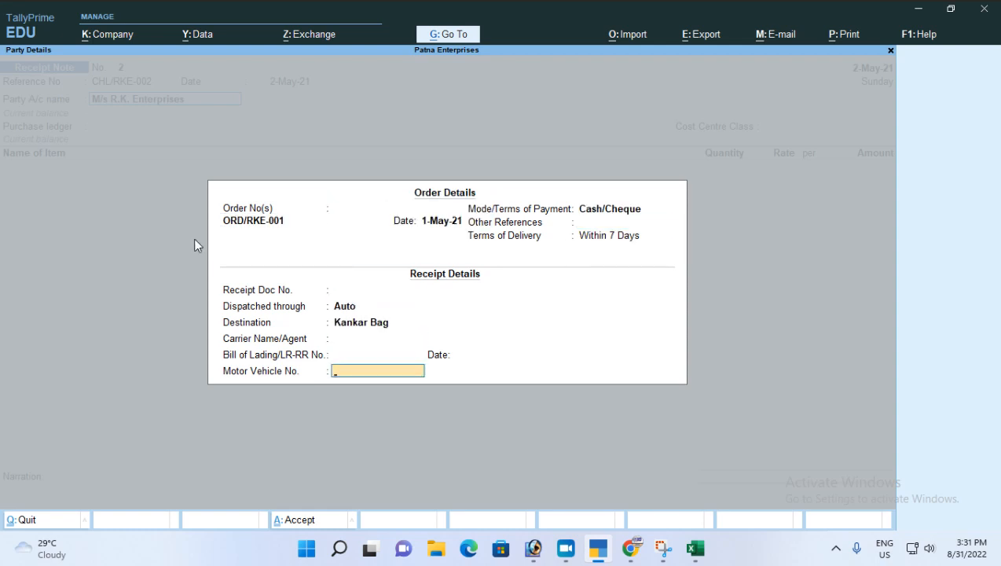
{"action": "key", "text": "Return"}
{"action": "key", "text": "Return"}
{"action": "key", "text": "Return"}
{"action": "key", "text": "Return"}
{"action": "key", "text": "Return"}
{"action": "key", "text": "Return"}
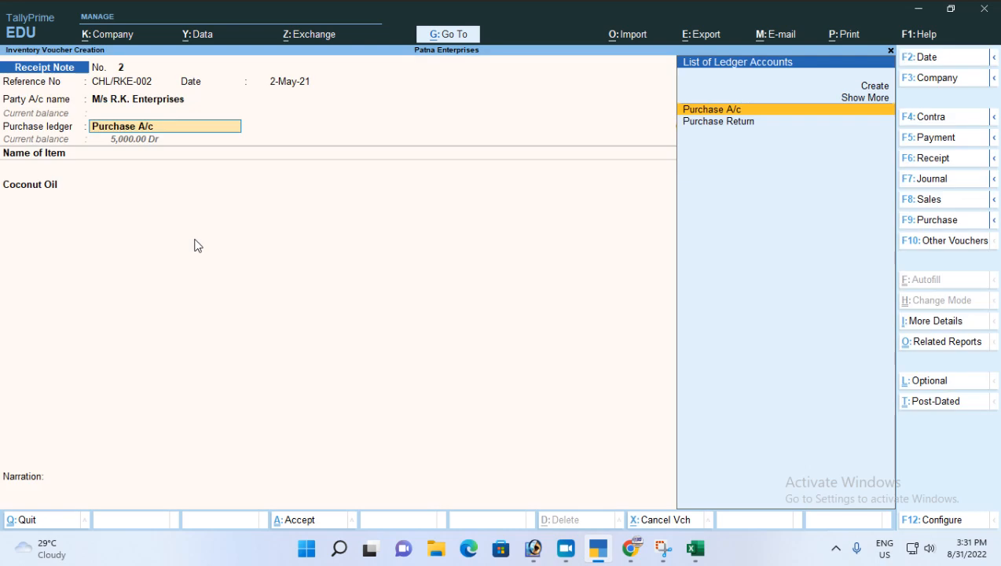
{"action": "key", "text": "Return"}
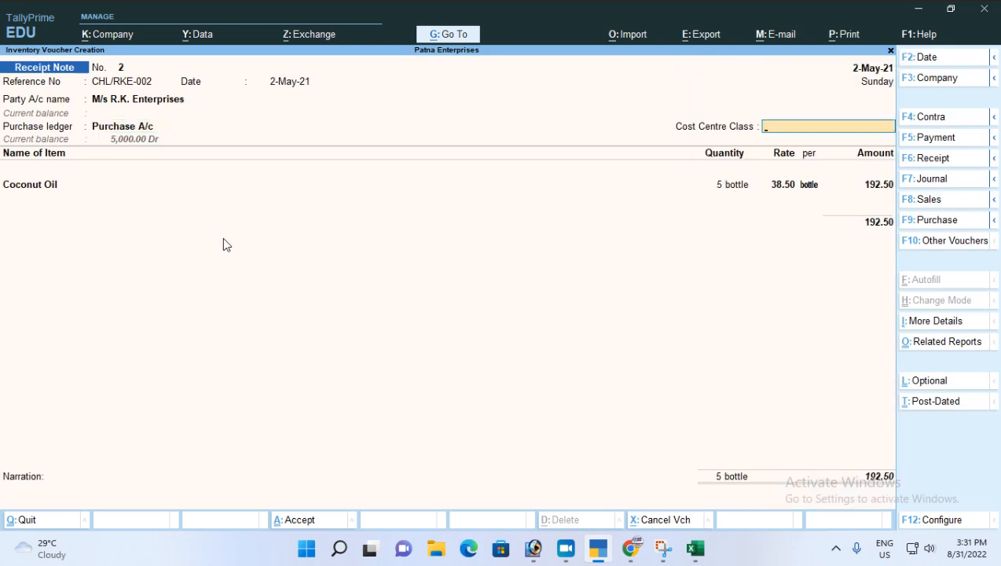
{"action": "key", "text": "Return"}
- Allocate 5 bottles of Coconut Oil at 38.50 to tracking number CHL/RKE-002 and order ORD/RKE-001, then end the item list
{"action": "key", "text": "Return"}
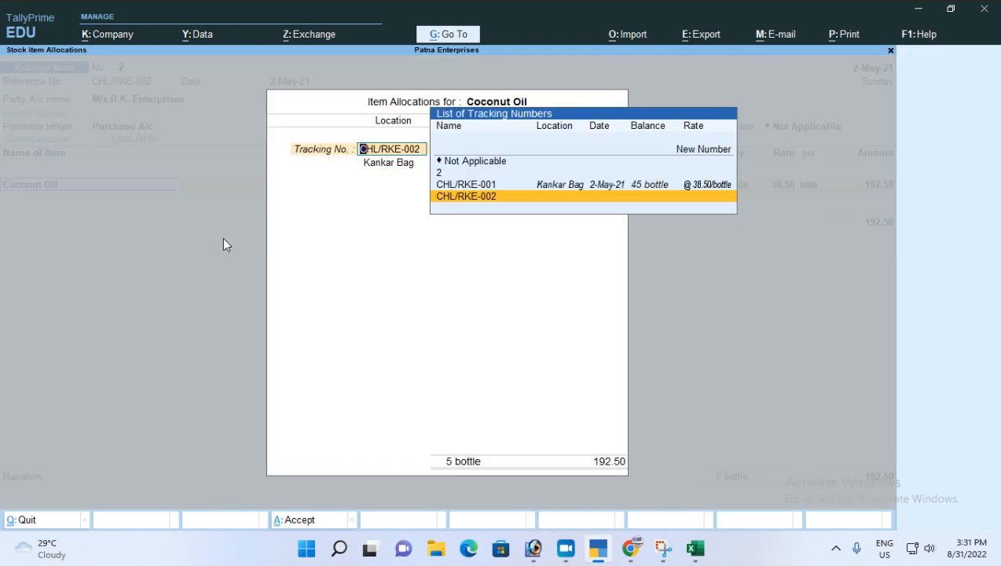
{"action": "key", "text": "Return"}
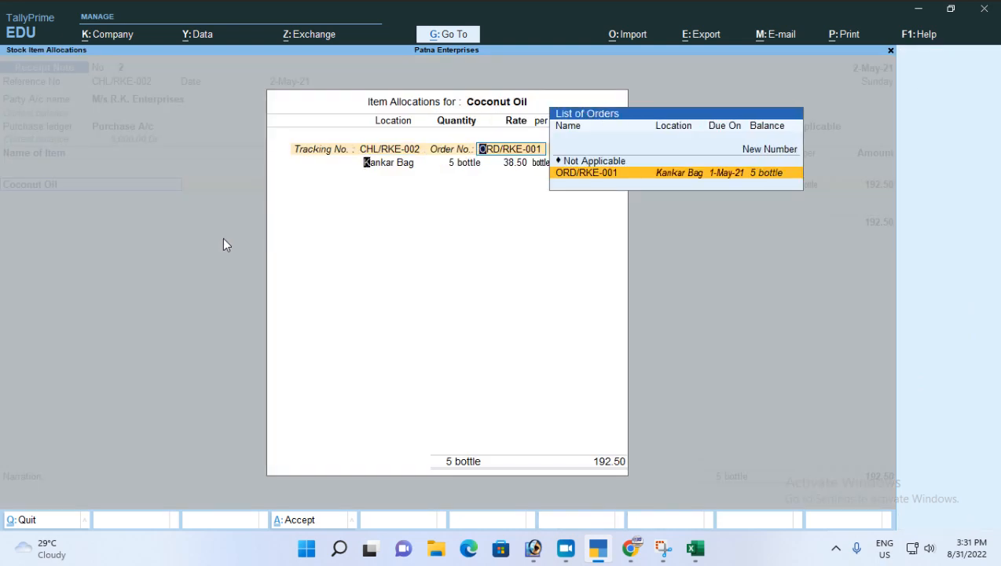
{"action": "key", "text": "Return"}
{"action": "key", "text": "Return"}
{"action": "key", "text": "Return"}
{"action": "key", "text": "Return"}
{"action": "key", "text": "Return"}
{"action": "key", "text": "Return"}
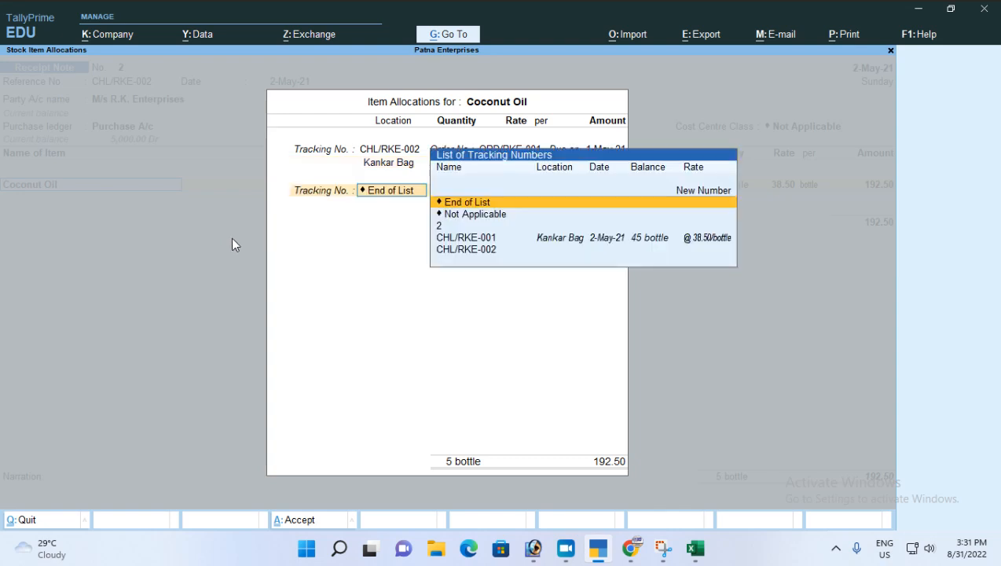
{"action": "key", "text": "Return"}
{"action": "key", "text": "Return"}
{"action": "key", "text": "Return"}
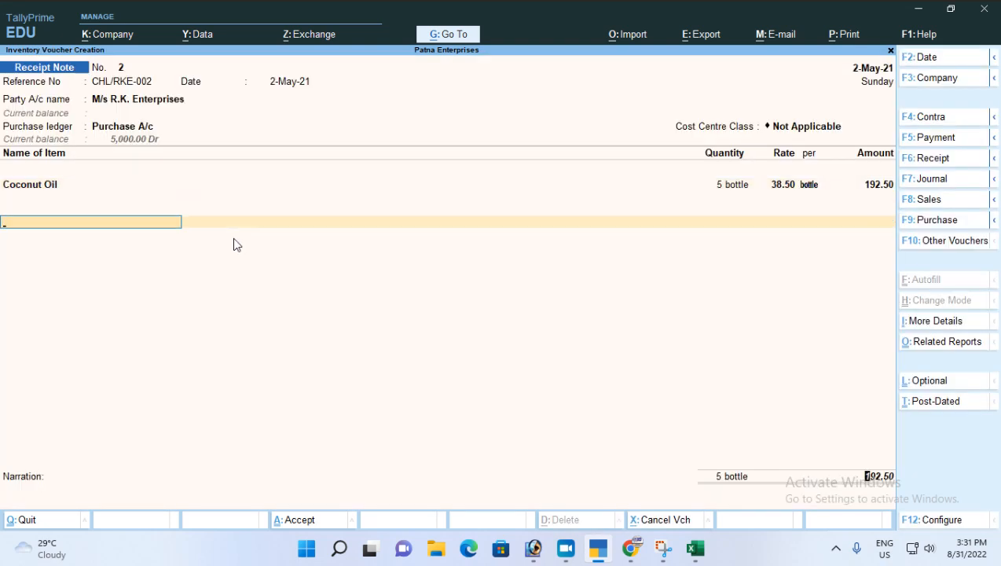
{"action": "key", "text": "Return"}
{"action": "type", "text": "VWall"}
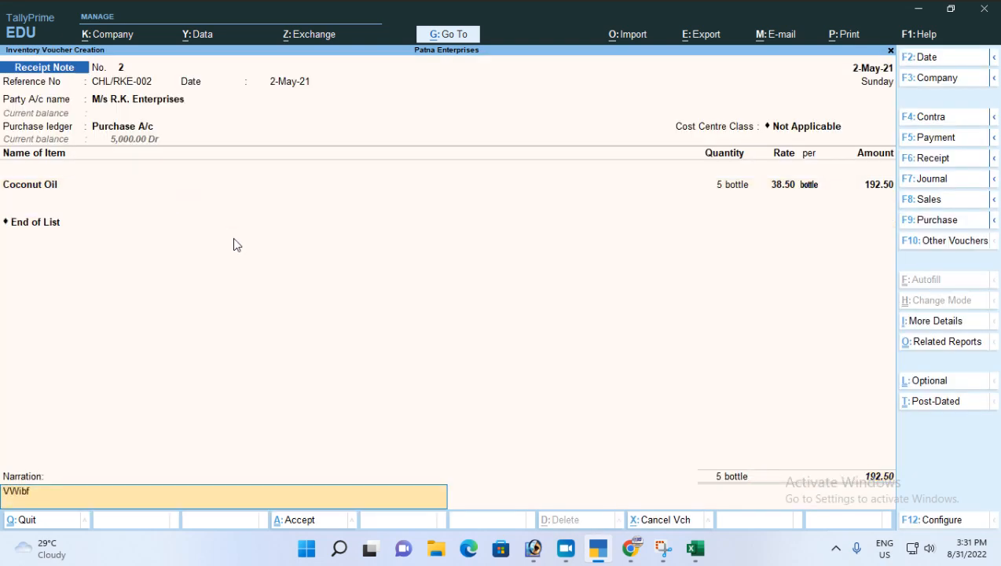
{"action": "key", "text": "BackSpace"}
{"action": "key", "text": "BackSpace"}
{"action": "key", "text": "BackSpace"}
{"action": "key", "text": "BackSpace"}
{"action": "key", "text": "BackSpace"}
{"action": "key", "text": "BackSpace"}
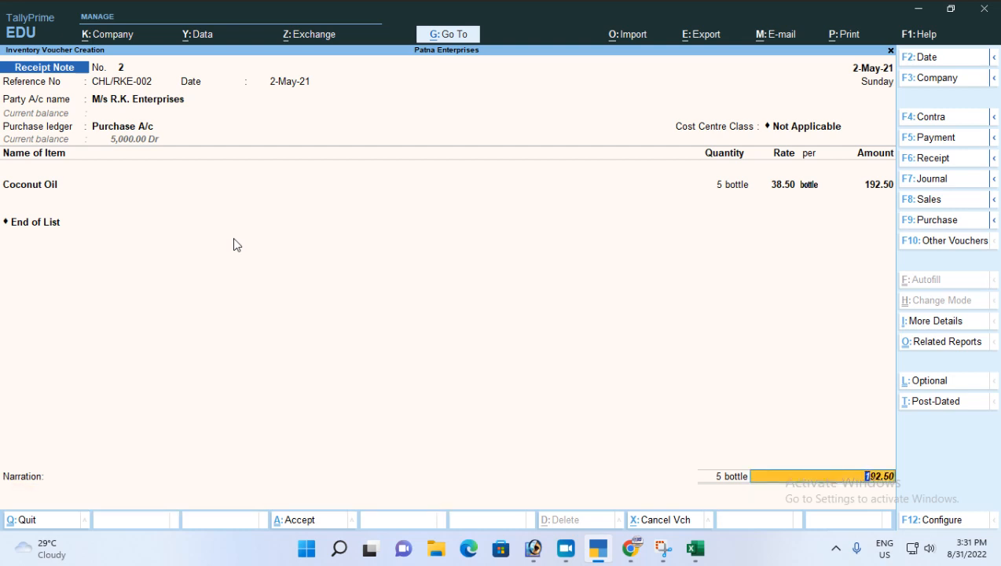
{"action": "key", "text": "Return"}
{"action": "type", "text": "Ville"}
{"action": "key", "text": "BackSpace"}
{"action": "key", "text": "BackSpace"}
{"action": "key", "text": "BackSpace"}
{"action": "key", "text": "BackSpace"}
{"action": "key", "text": "BackSpace"}
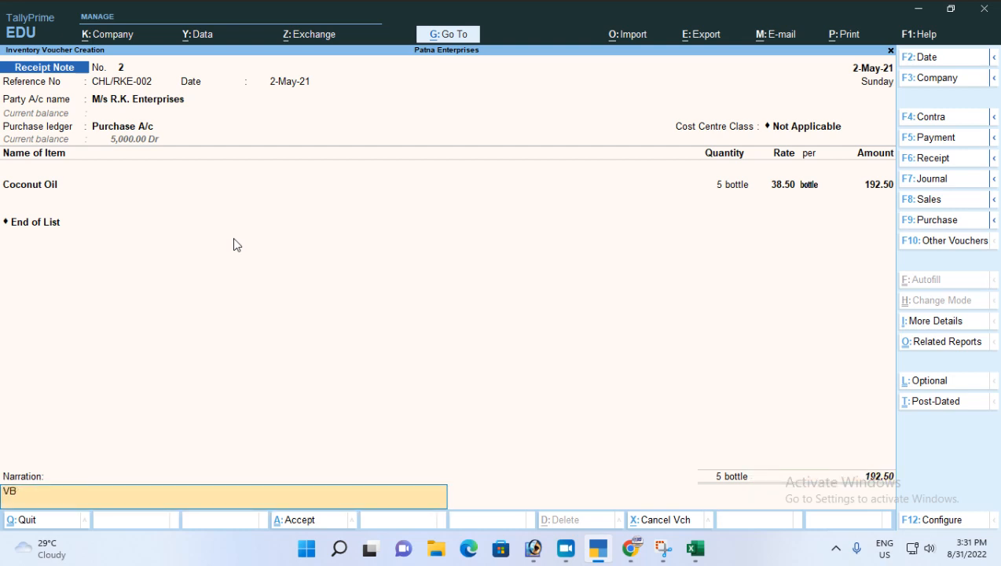
- Enter the narration "Being item received that was rejected earlier.", save the receipt note and leave voucher entry
{"action": "type", "text": "Being it"}
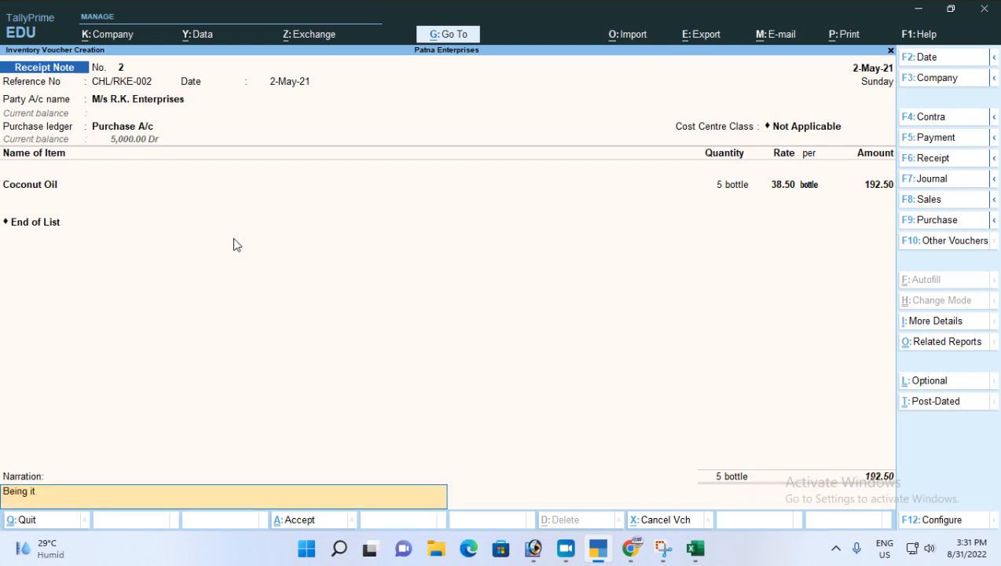
{"action": "type", "text": "em received that was rej"}
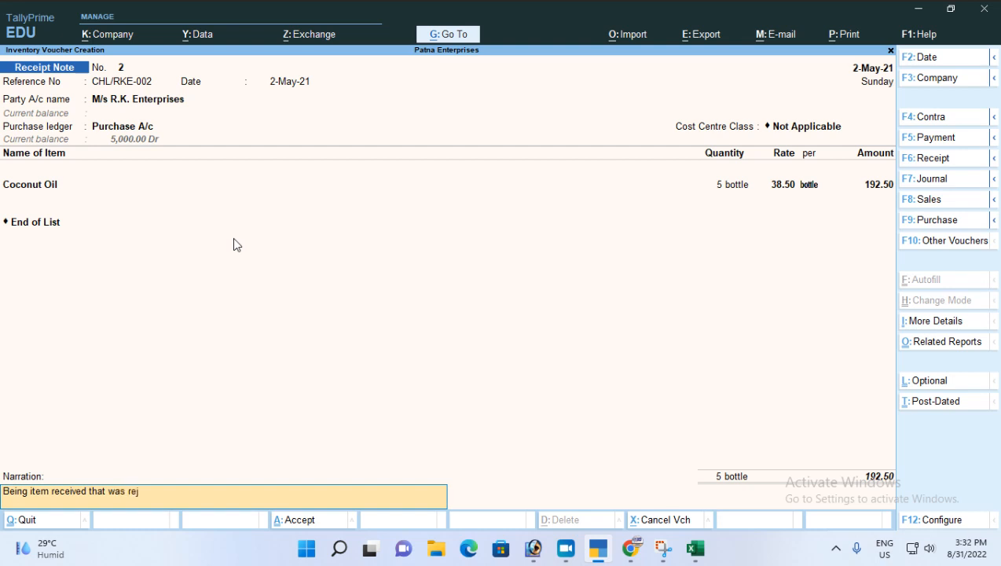
{"action": "type", "text": "ected earlier."}
{"action": "key", "text": "Return"}
{"action": "key", "text": "Return"}
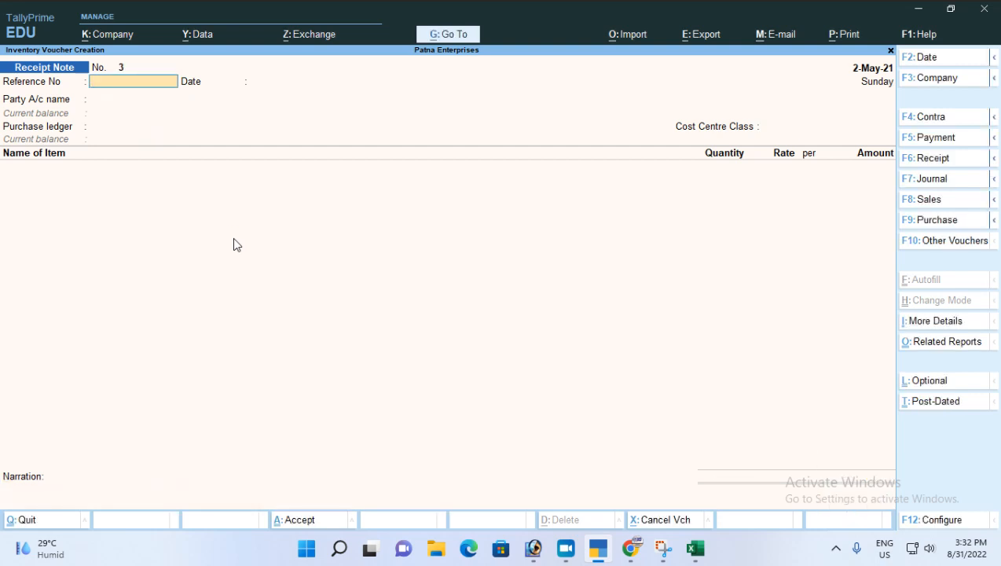
{"action": "key", "text": "Escape"}
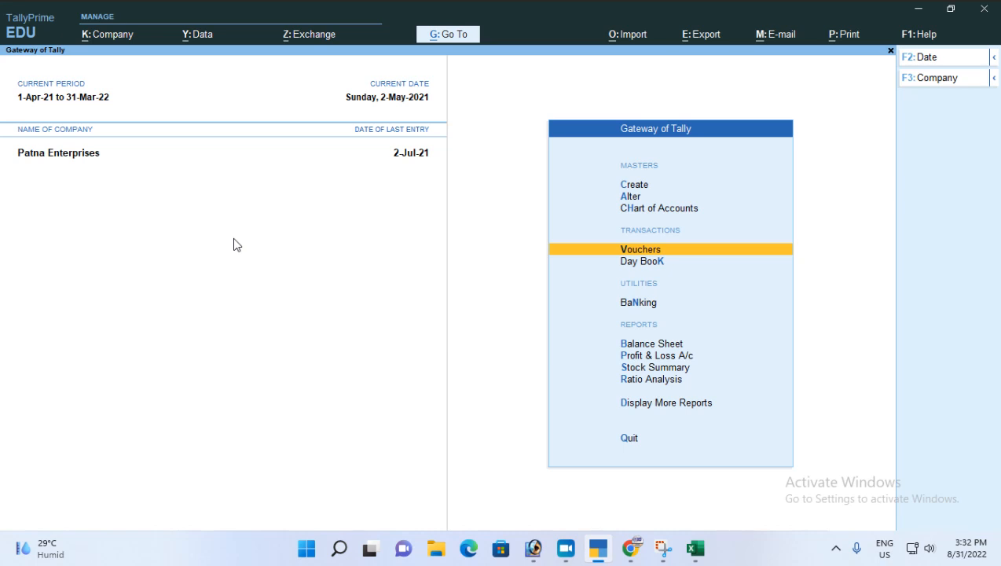
- Open the Purchase Order Outstandings report for all orders and configure it to show cleared purchase orders
{"action": "key", "text": "d"}
{"action": "key", "text": "e"}
{"action": "key", "text": "p"}
{"action": "key", "text": "a"}
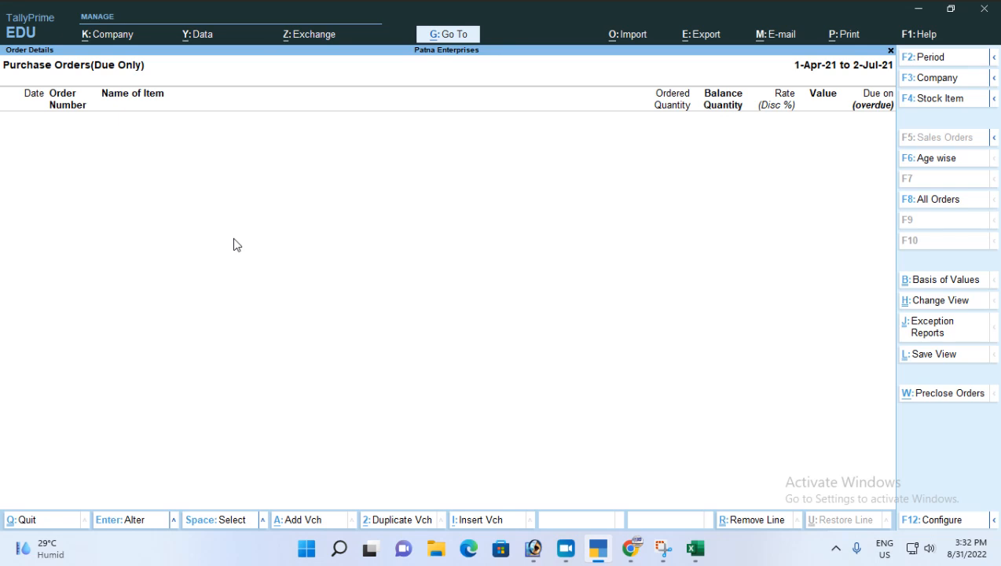
{"action": "key", "text": "F12"}
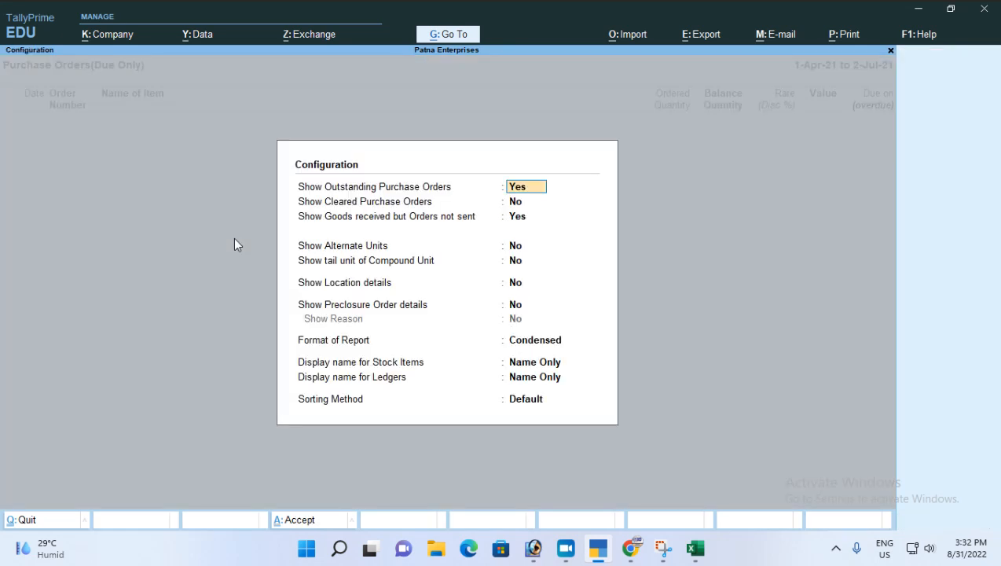
{"action": "key", "text": "Return"}
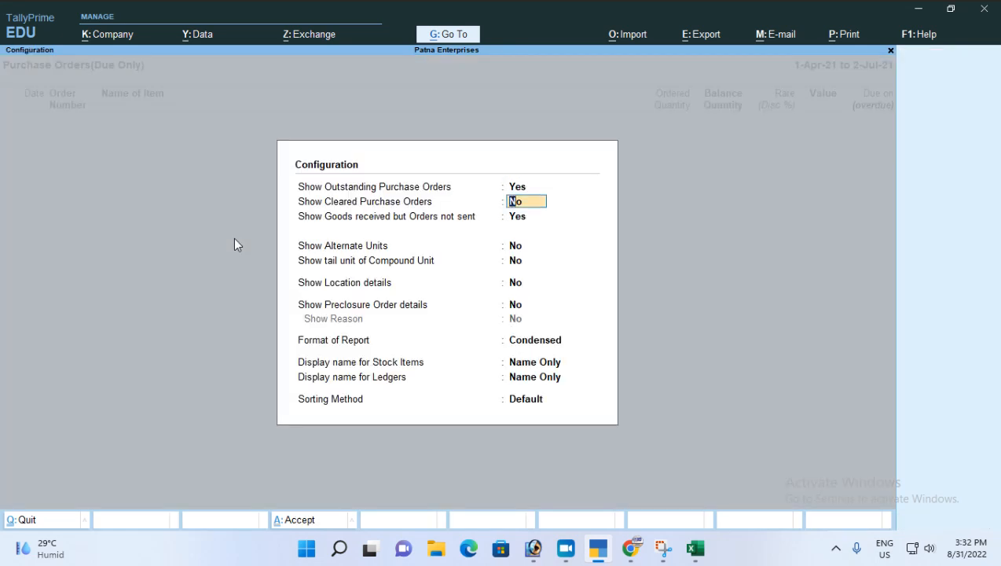
{"action": "type", "text": "y"}
{"action": "key", "text": "Return"}
{"action": "key", "text": "ctrl+a"}
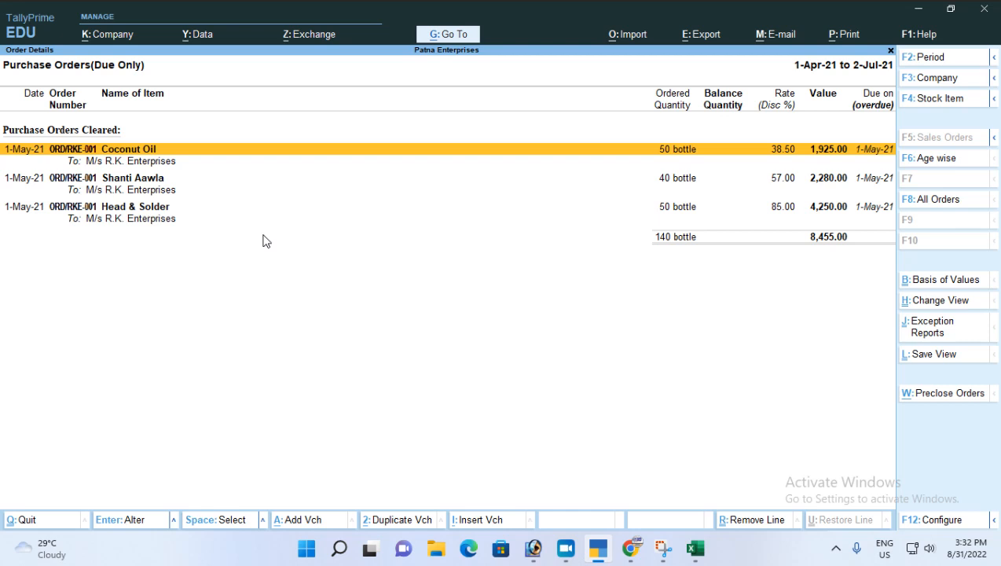
- Close the report back to the Gateway of Tally and switch to the purchase cycle notes in Excel
{"action": "key", "text": "Escape"}
{"action": "key", "text": "Escape"}
{"action": "key", "text": "Escape"}
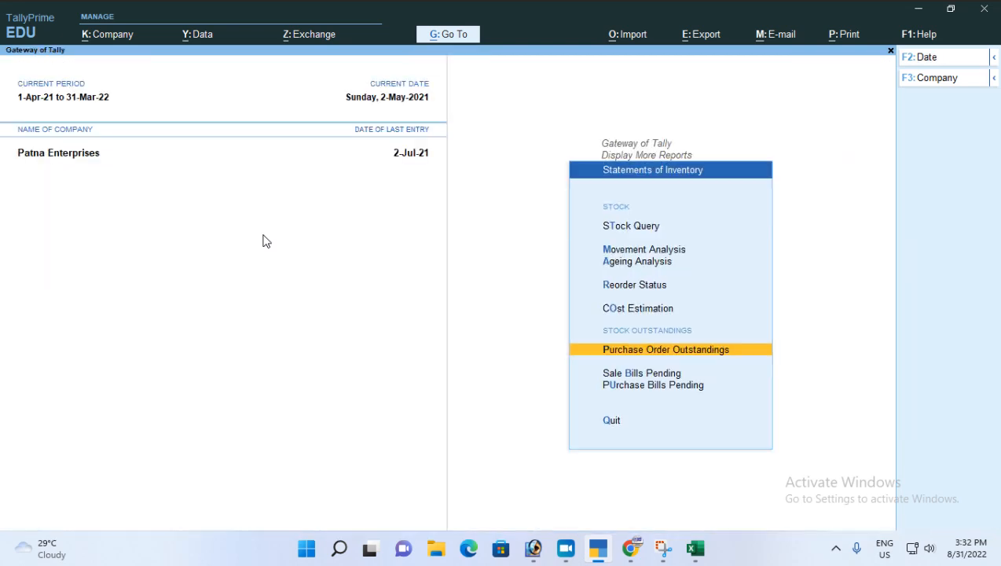
{"action": "key", "text": "Escape"}
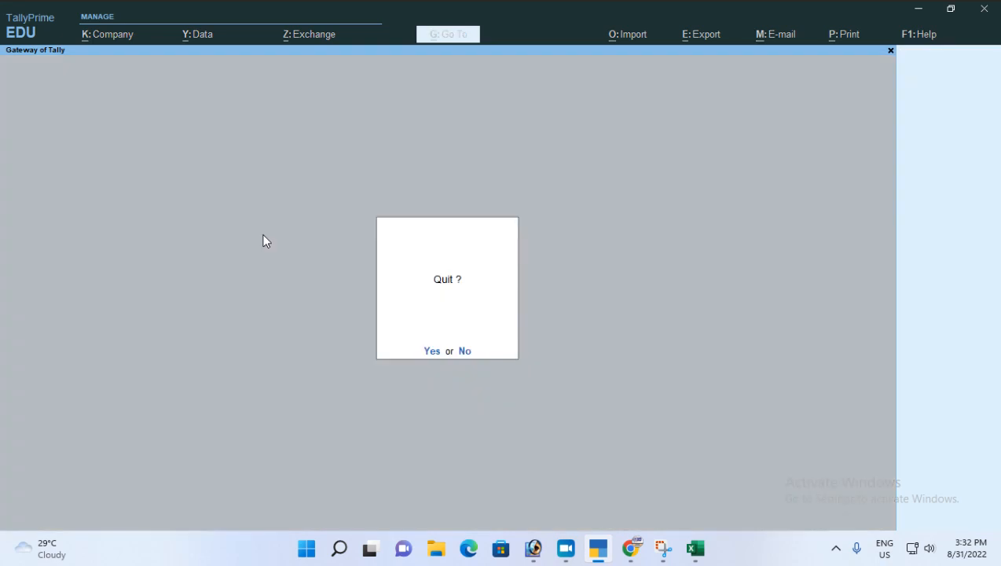
{"action": "key", "text": "Escape"}
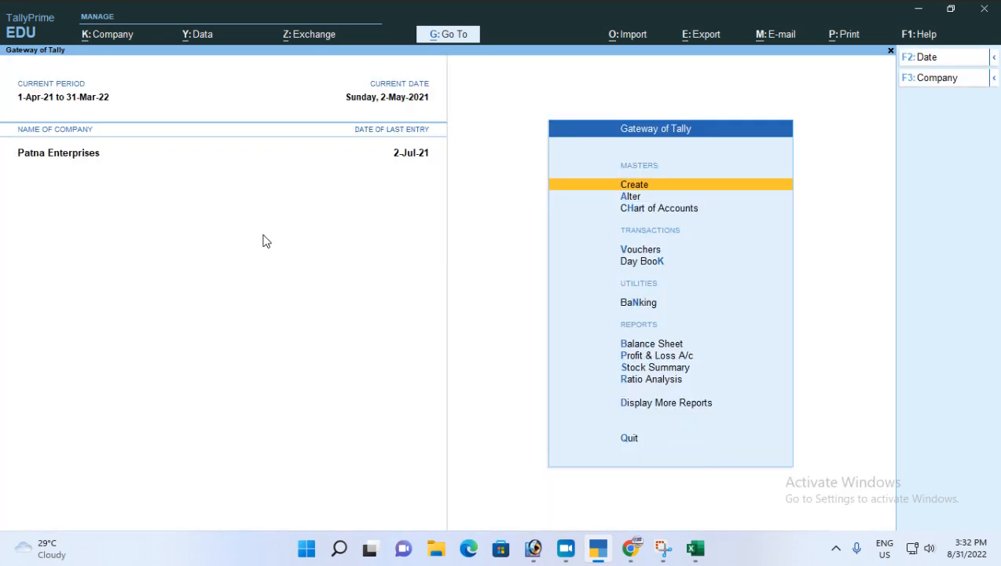
{"action": "left_click", "coordinate": [598, 548]}
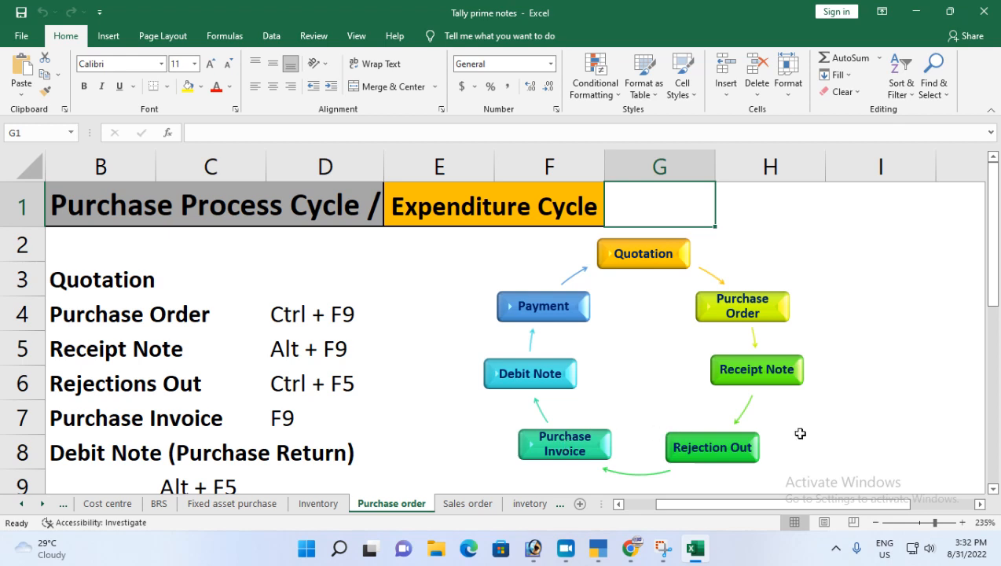
- Switch to TallyPrime and open a new Purchase voucher for entry
{"action": "left_click", "coordinate": [598, 547]}
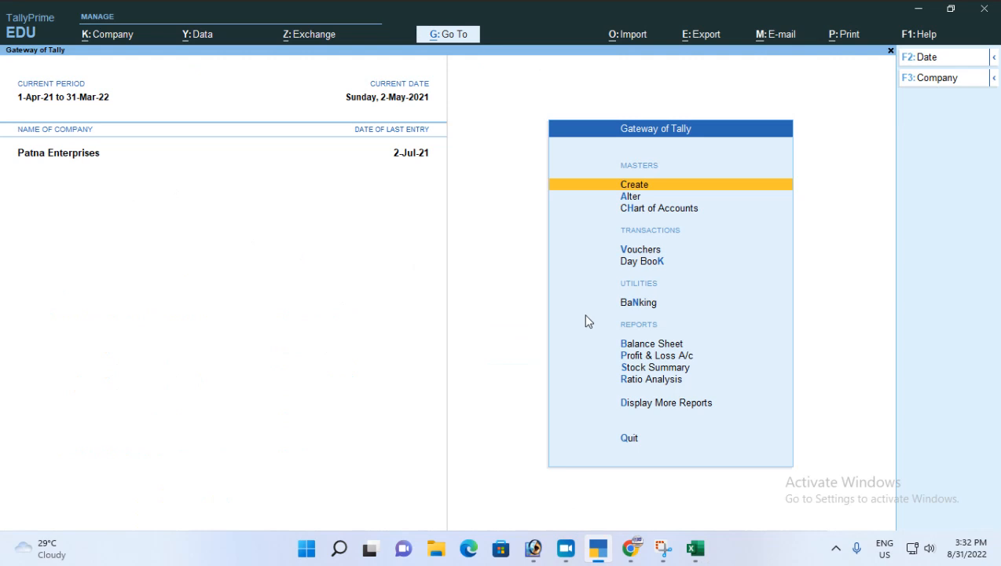
{"action": "key", "text": "Down"}
{"action": "key", "text": "Down"}
{"action": "key", "text": "Down"}
{"action": "key", "text": "Return"}
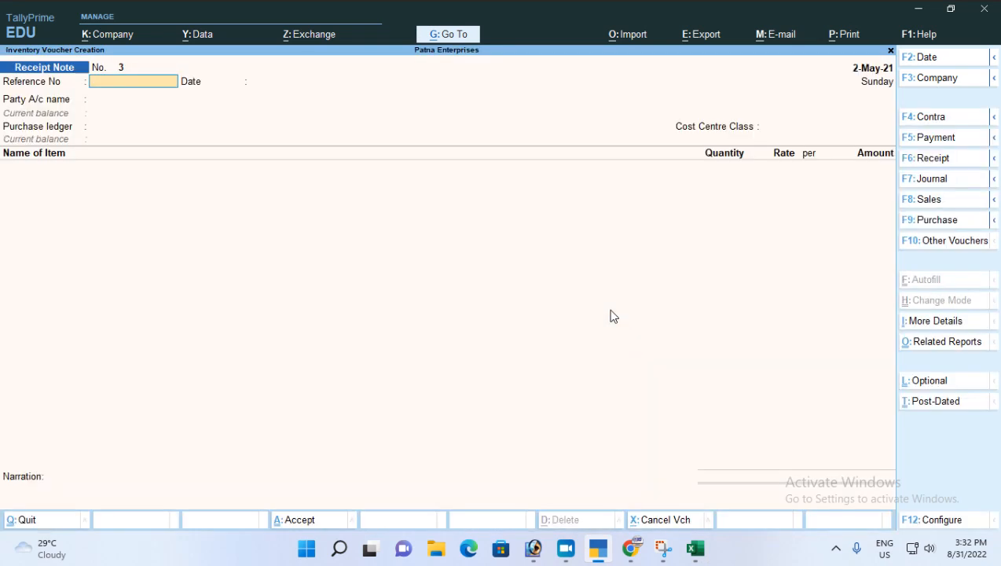
{"action": "key", "text": "F9"}
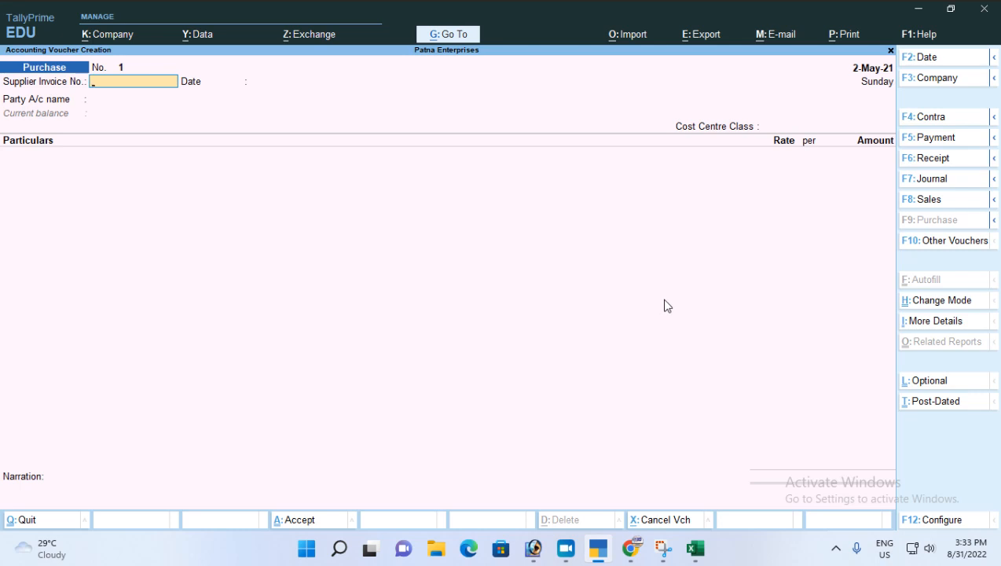
{"action": "type", "text": "INV/RKE-001/20"}
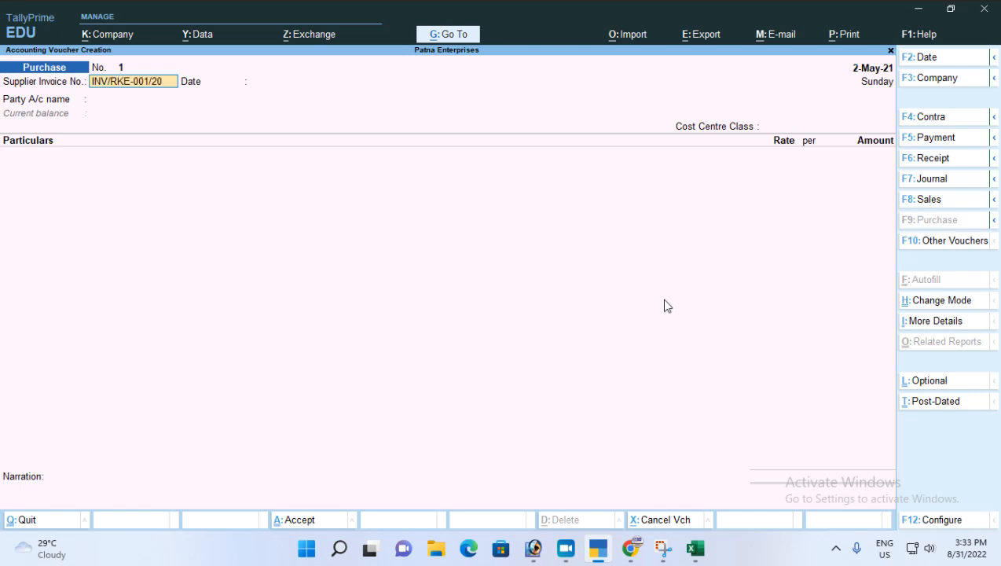
{"action": "key", "text": "BackSpace"}
{"action": "type", "text": "1-22"}
{"action": "key", "text": "Return"}
{"action": "key", "text": "Return"}
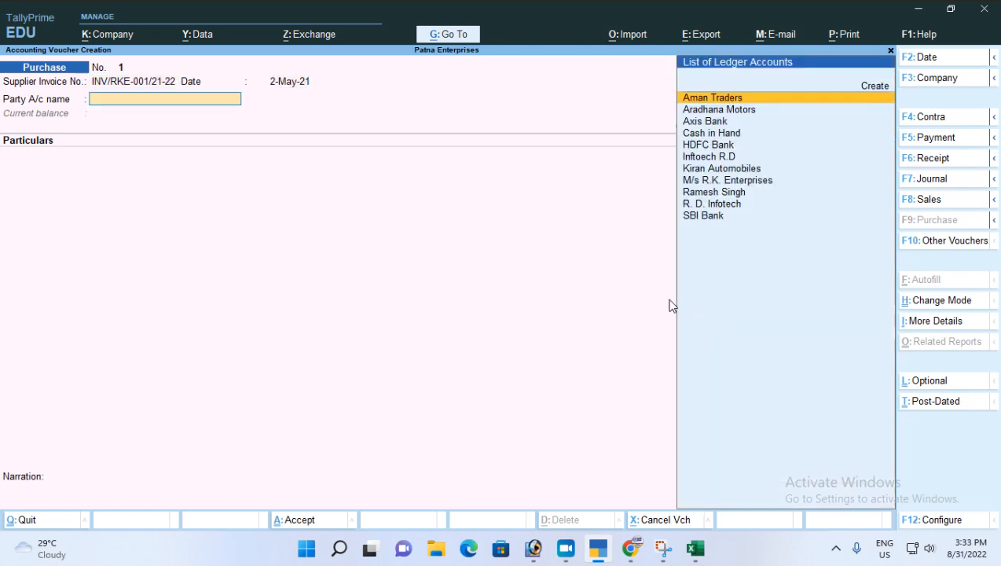
{"action": "key", "text": "Down"}
{"action": "key", "text": "Down"}
{"action": "key", "text": "Down"}
{"action": "key", "text": "Down"}
{"action": "key", "text": "Down"}
{"action": "key", "text": "Down"}
{"action": "key", "text": "Down"}
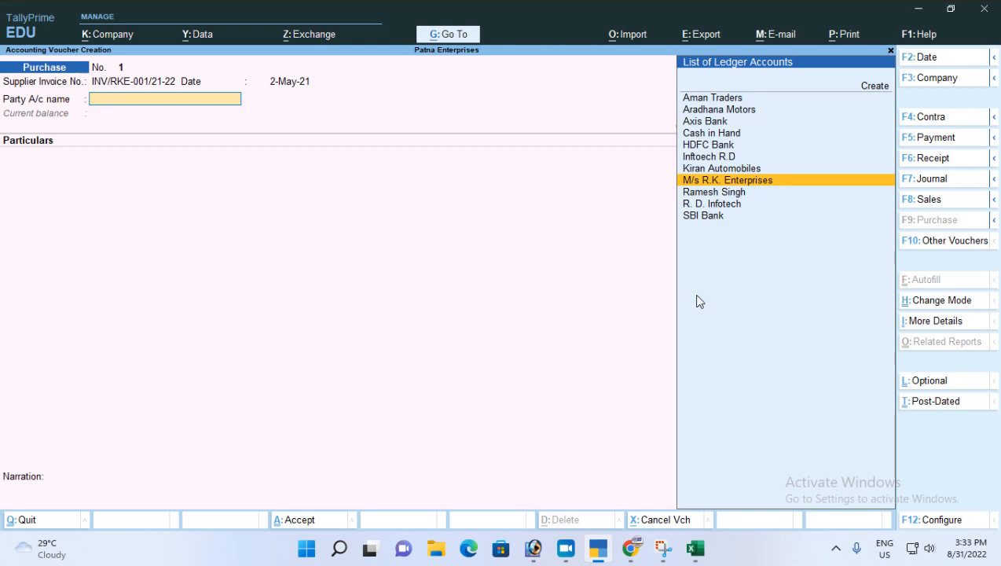
{"action": "key", "text": "Return"}
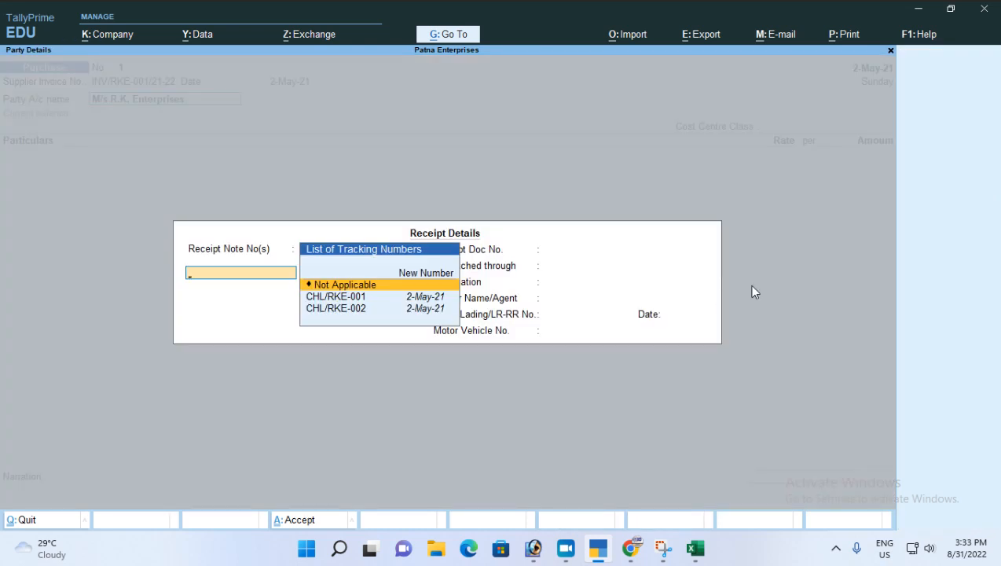
{"action": "key", "text": "Down"}
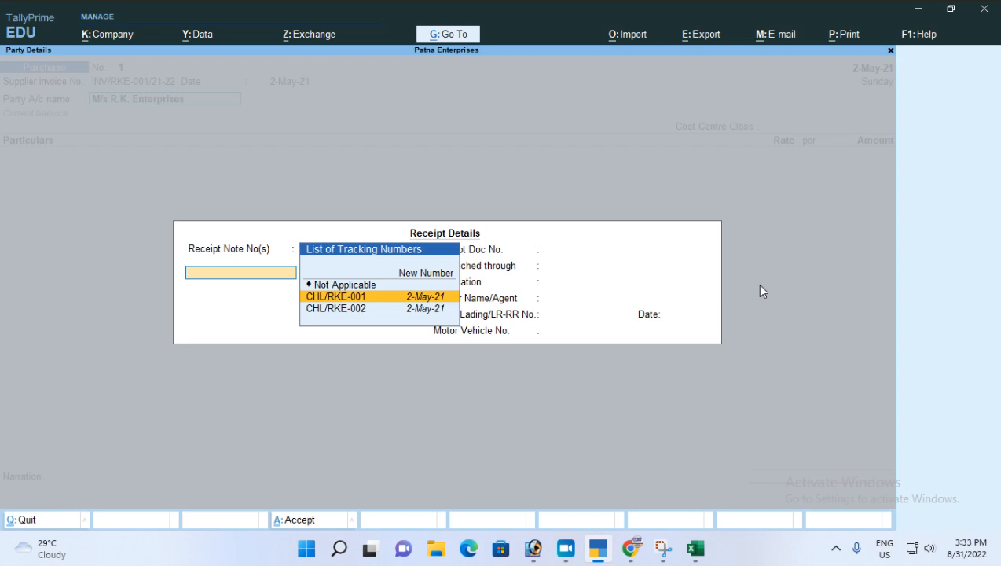
{"action": "key", "text": "Return"}
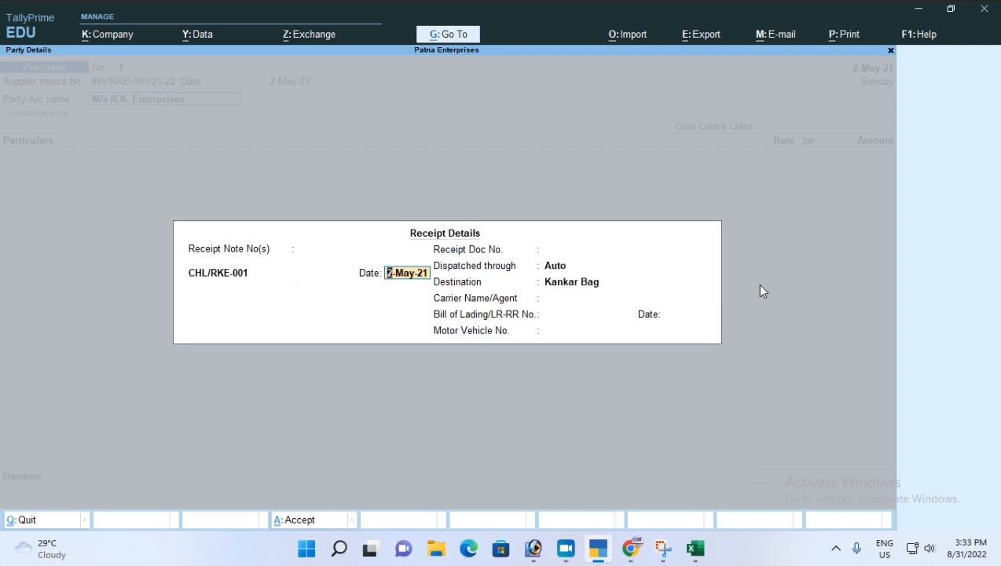
{"action": "key", "text": "Return"}
{"action": "key", "text": "Down"}
{"action": "key", "text": "Return"}
{"action": "key", "text": "Return"}
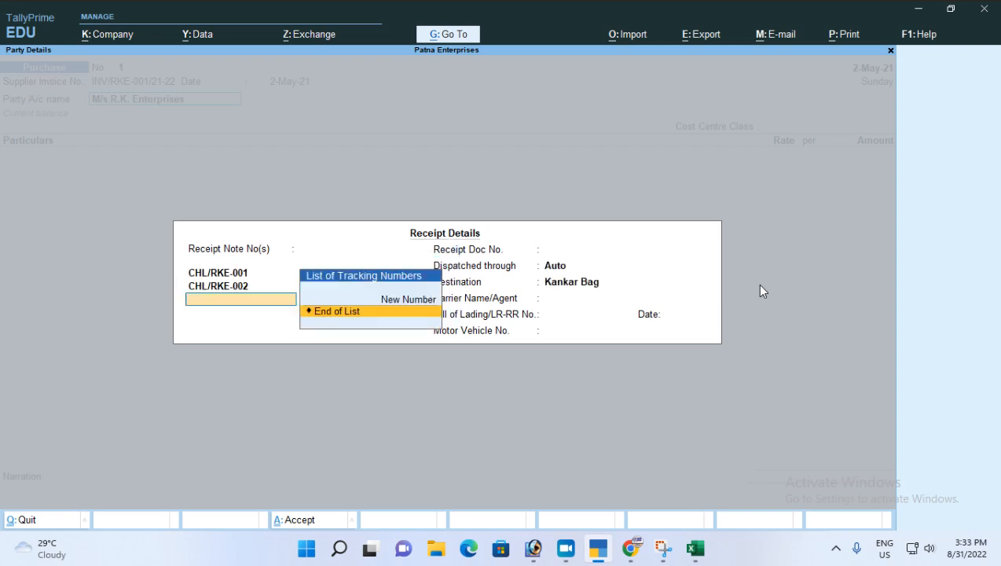
{"action": "key", "text": "Return"}
{"action": "key", "text": "Return"}
{"action": "key", "text": "Return"}
{"action": "key", "text": "Return"}
{"action": "key", "text": "Return"}
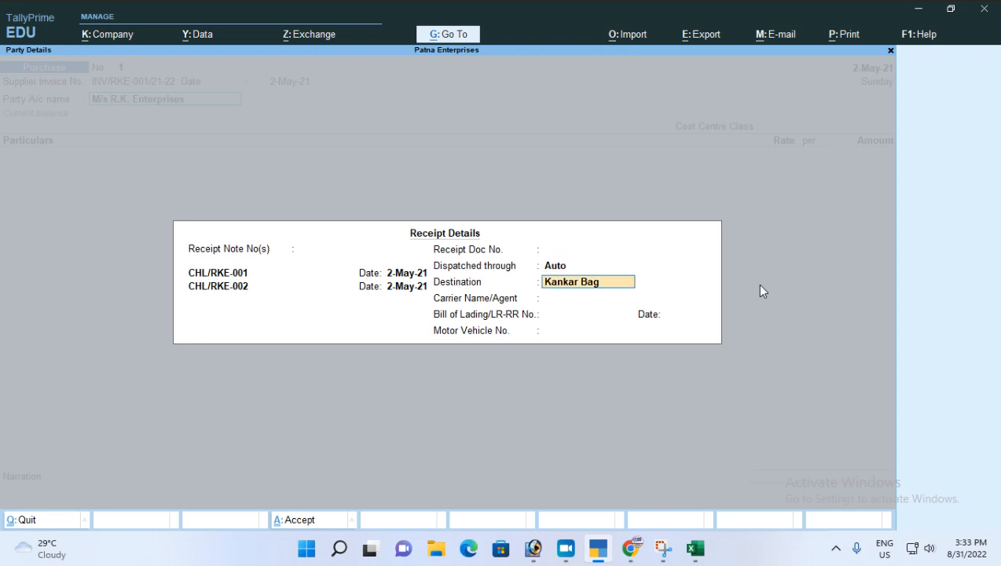
{"action": "key", "text": "Return"}
{"action": "key", "text": "Return"}
{"action": "key", "text": "Return"}
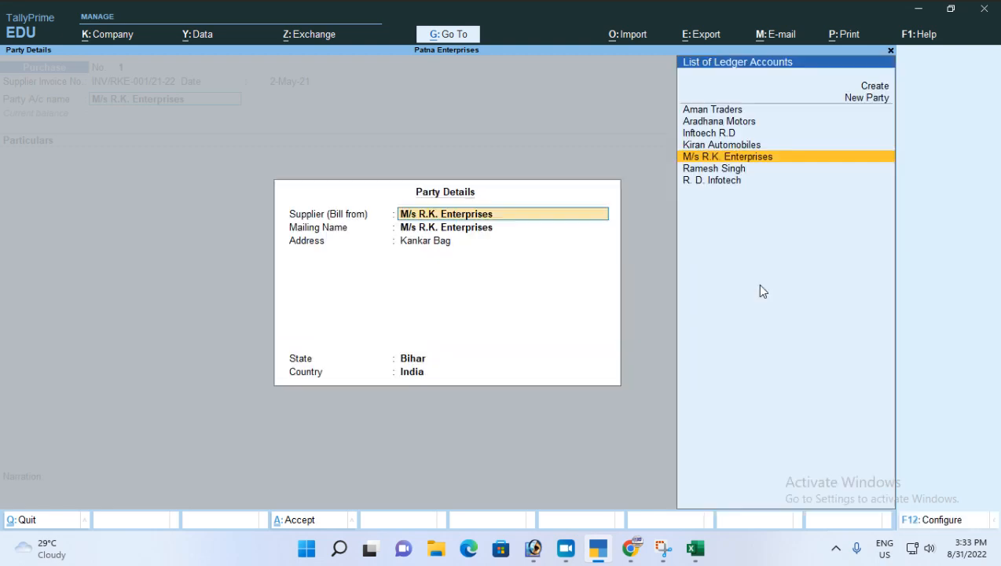
{"action": "key", "text": "Return"}
{"action": "key", "text": "Return"}
{"action": "key", "text": "Return"}
{"action": "key", "text": "Return"}
{"action": "key", "text": "Return"}
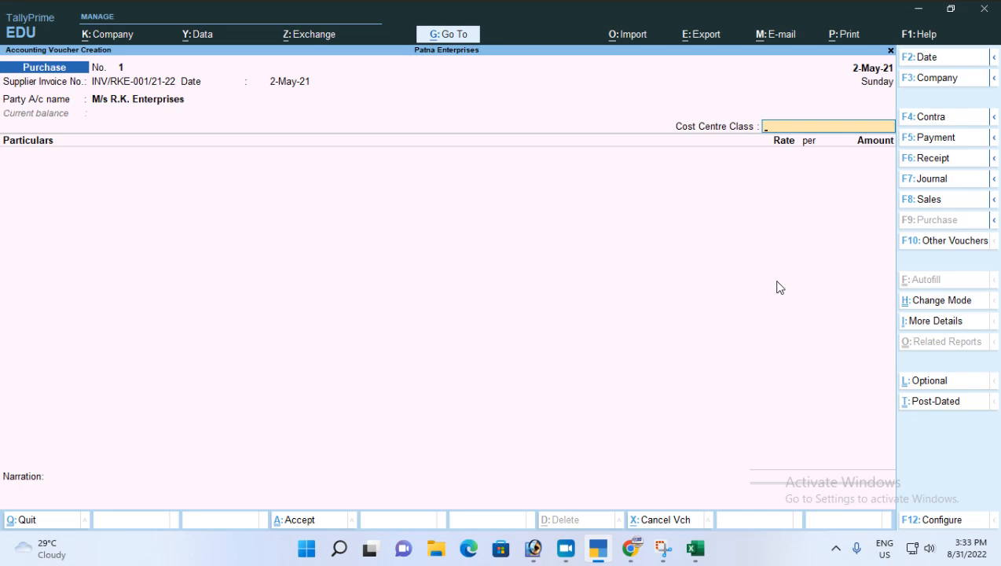
- Change the purchase voucher's mode to Item Invoice and accept Not Applicable as its cost centre class
{"action": "key", "text": "ctrl+h"}
{"action": "key", "text": "Up"}
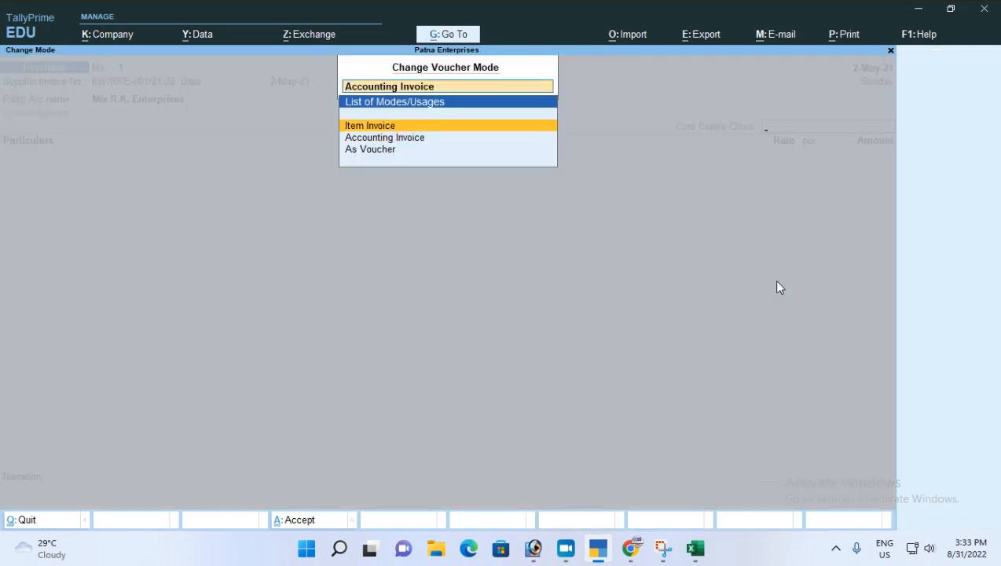
{"action": "key", "text": "Return"}
{"action": "key", "text": "Return"}
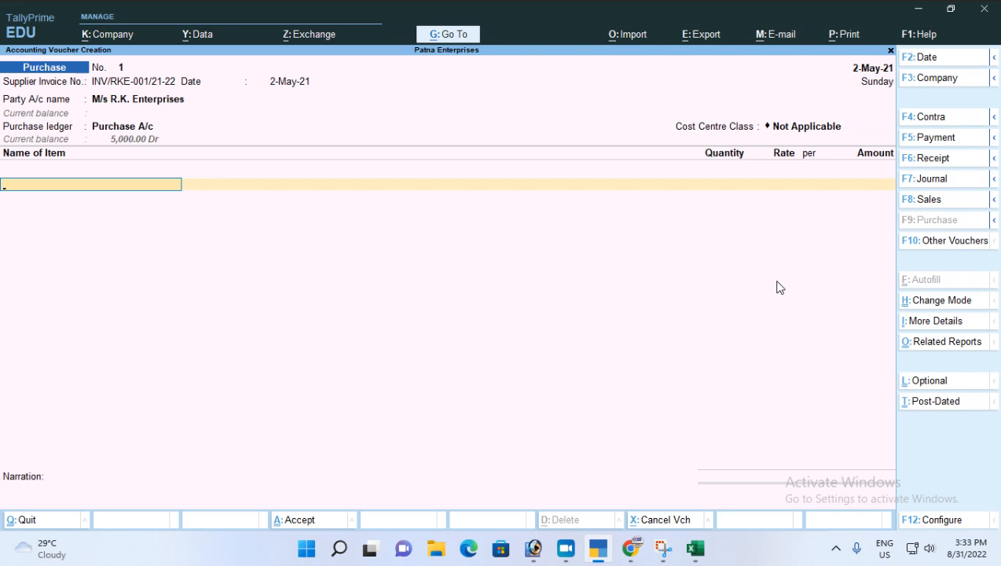
- Discard the unsaved voucher and open a fresh purchase voucher in Item Invoice mode
{"action": "key", "text": "BackSpace"}
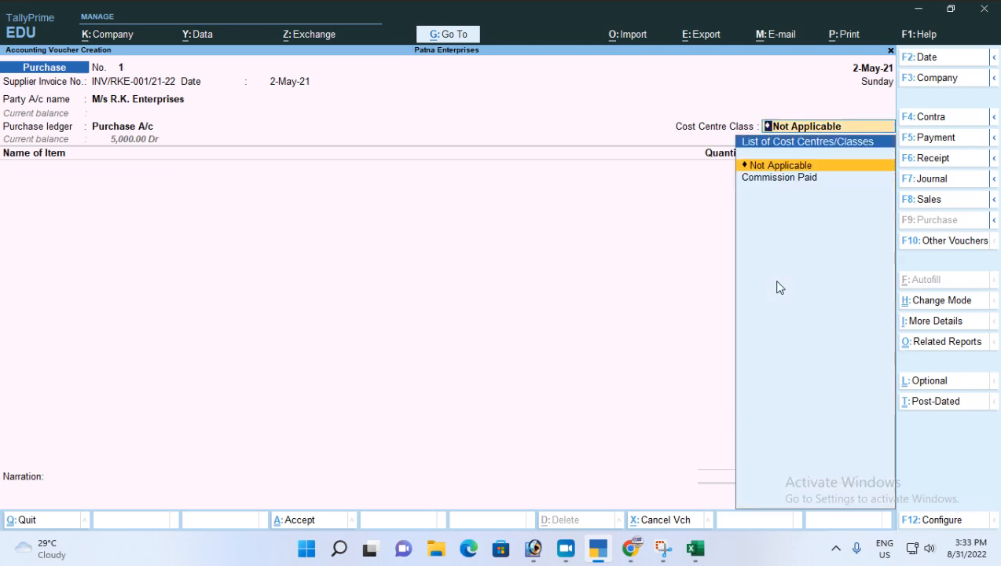
{"action": "key", "text": "BackSpace"}
{"action": "key", "text": "Escape"}
{"action": "key", "text": "y"}
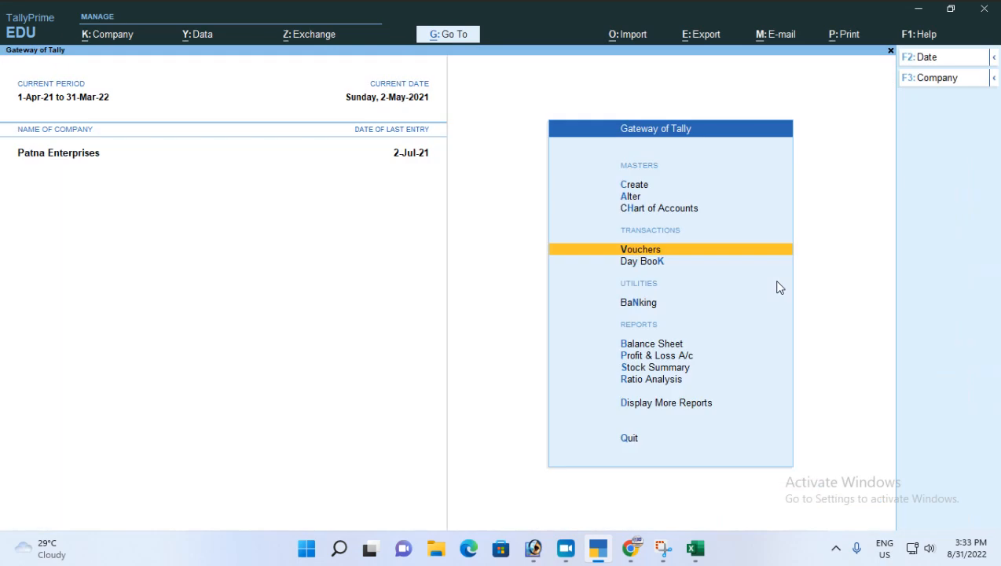
{"action": "key", "text": "Return"}
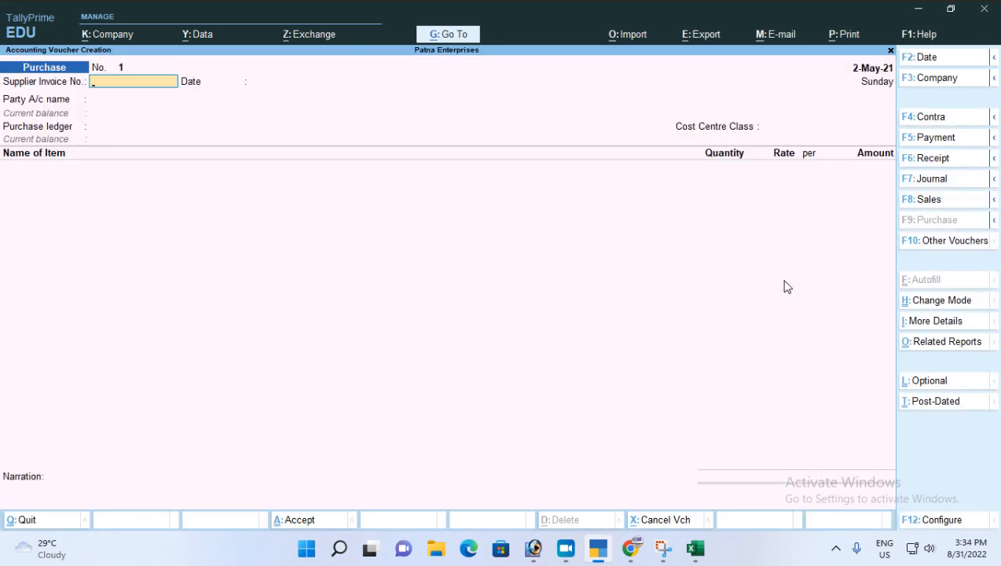
{"action": "key", "text": "ctrl+h"}
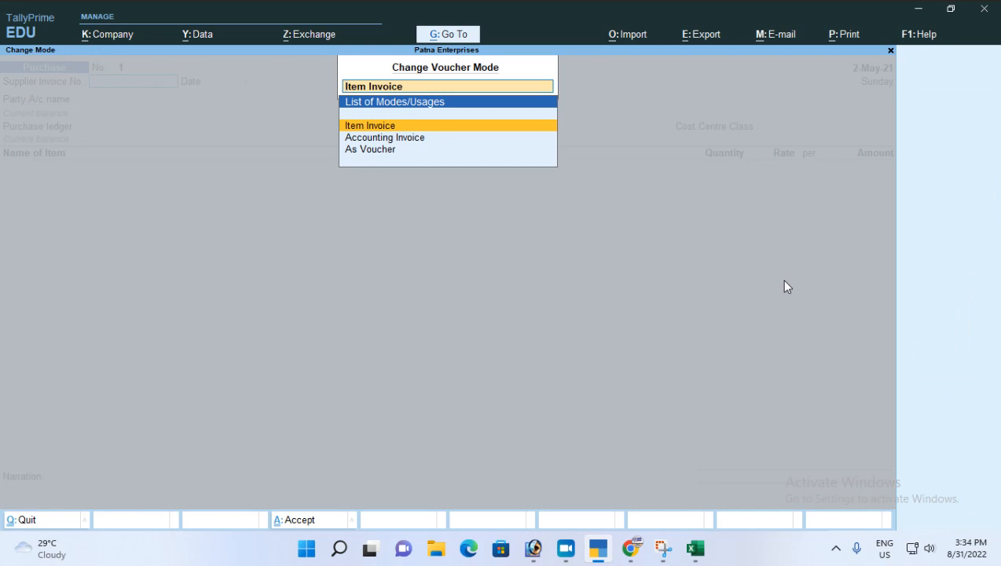
{"action": "key", "text": "Return"}
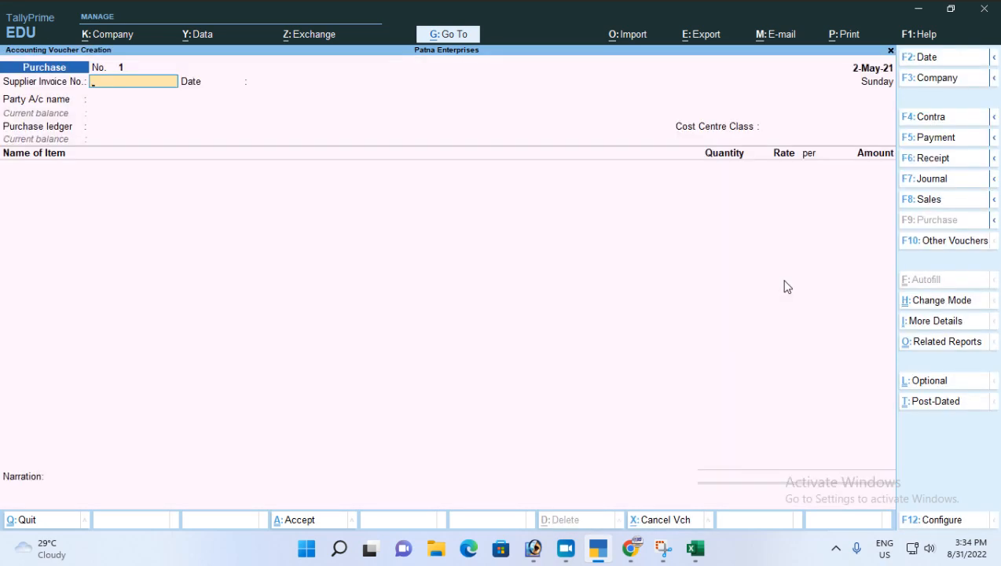
- Enter supplier invoice number INV/RKE-001/21-22 dated 2-May-21 and select M/s R.K. Enterprises as the party account
{"action": "type", "text": "INV/RKE-001/21-22"}
{"action": "key", "text": "Return"}
{"action": "key", "text": "Return"}
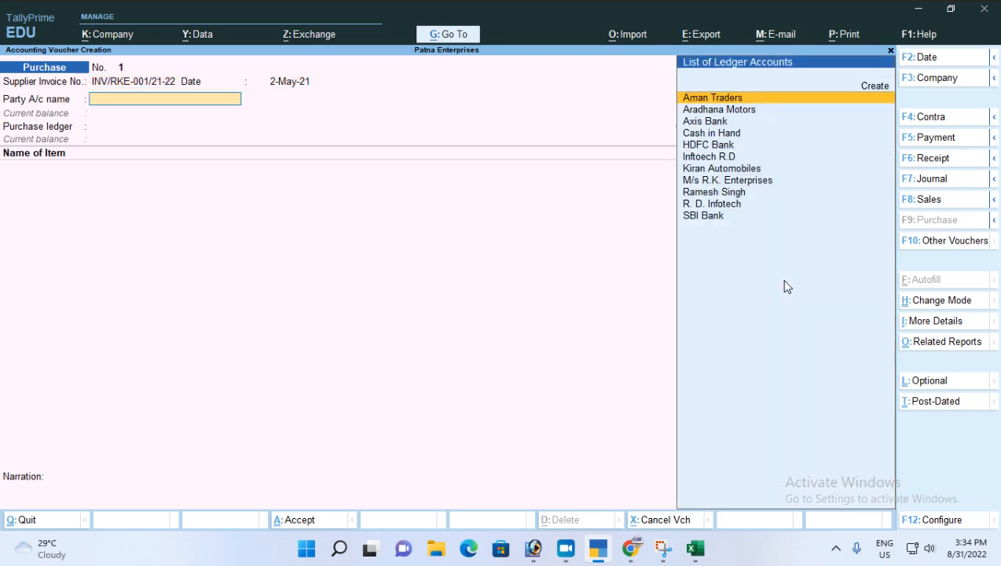
{"action": "key", "text": "Down"}
{"action": "key", "text": "Down"}
{"action": "key", "text": "Down"}
{"action": "key", "text": "Down"}
{"action": "key", "text": "Down"}
{"action": "key", "text": "Down"}
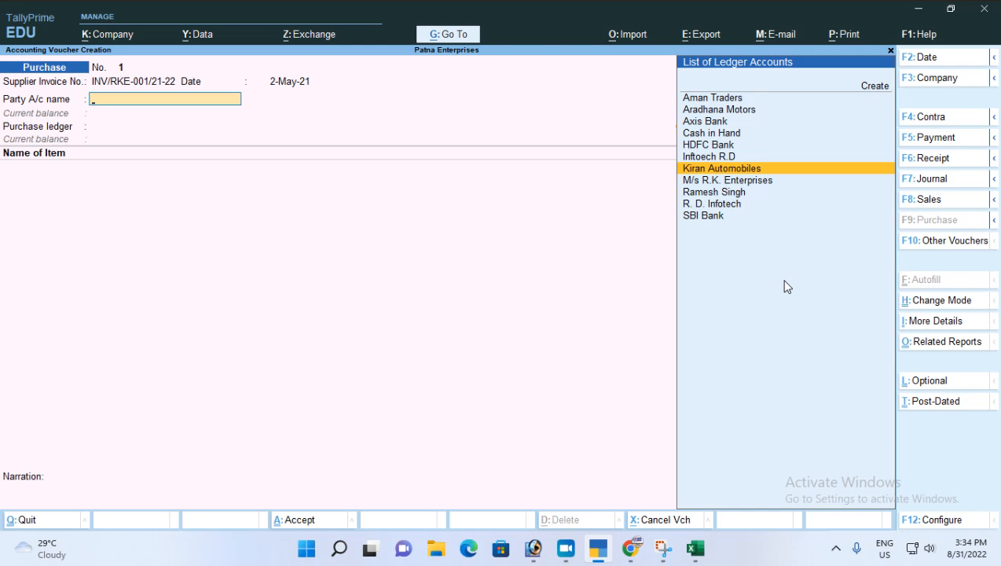
{"action": "key", "text": "Down"}
{"action": "key", "text": "Return"}
- Link receipt notes CHL/RKE-001 and CHL/RKE-002, both dated 2-May-21, to the purchase voucher and end the tracking number list
{"action": "key", "text": "Down"}
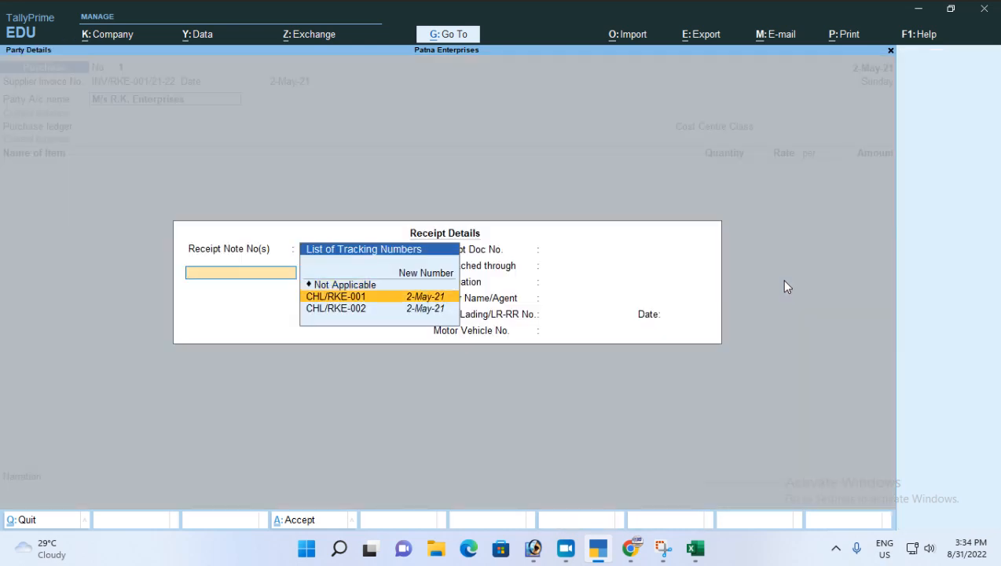
{"action": "key", "text": "Return"}
{"action": "key", "text": "Return"}
{"action": "key", "text": "Down"}
{"action": "key", "text": "Return"}
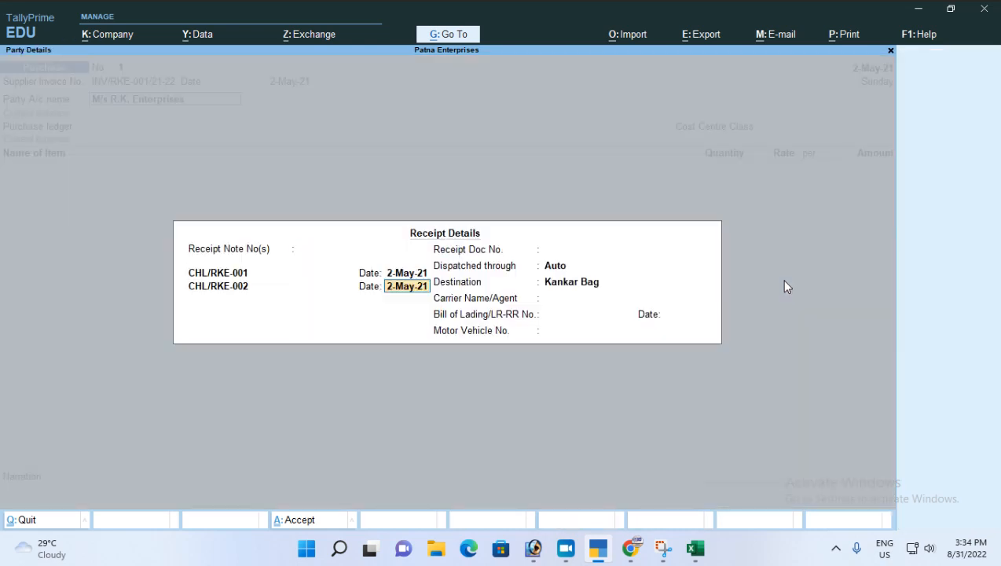
{"action": "key", "text": "Return"}
{"action": "key", "text": "Return"}
- Accept the prefilled dispatch and destination in the receipt details, leaving the document, carrier, lading and vehicle fields blank
{"action": "key", "text": "Return"}
{"action": "key", "text": "Return"}
{"action": "key", "text": "Return"}
{"action": "key", "text": "Return"}
{"action": "key", "text": "Return"}
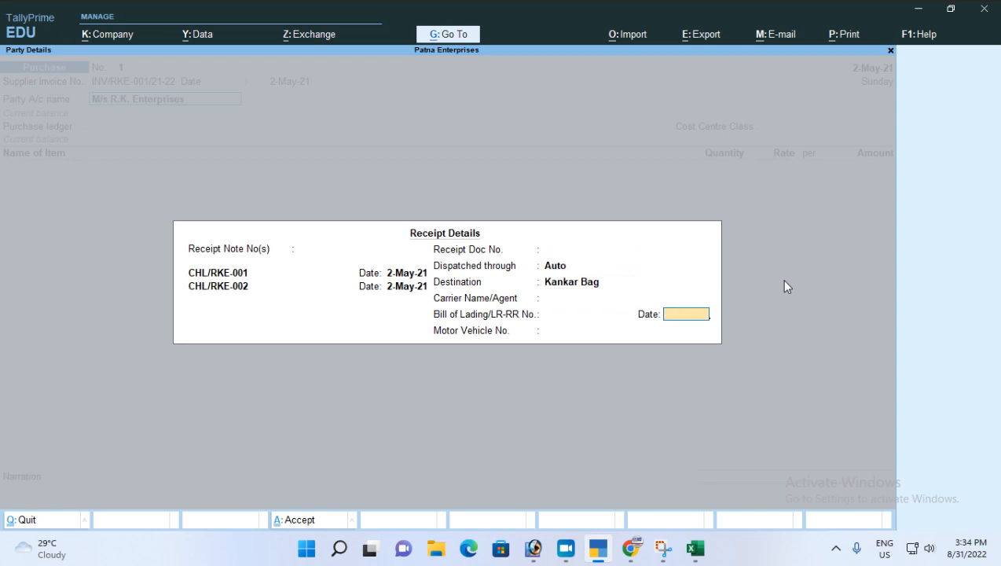
{"action": "key", "text": "Return"}
{"action": "key", "text": "Return"}
- Accept the supplier's party details with state Bihar and country India, and keep the cost centre class as Not Applicable
{"action": "key", "text": "Return"}
{"action": "key", "text": "Return"}
{"action": "key", "text": "Return"}
{"action": "key", "text": "Return"}
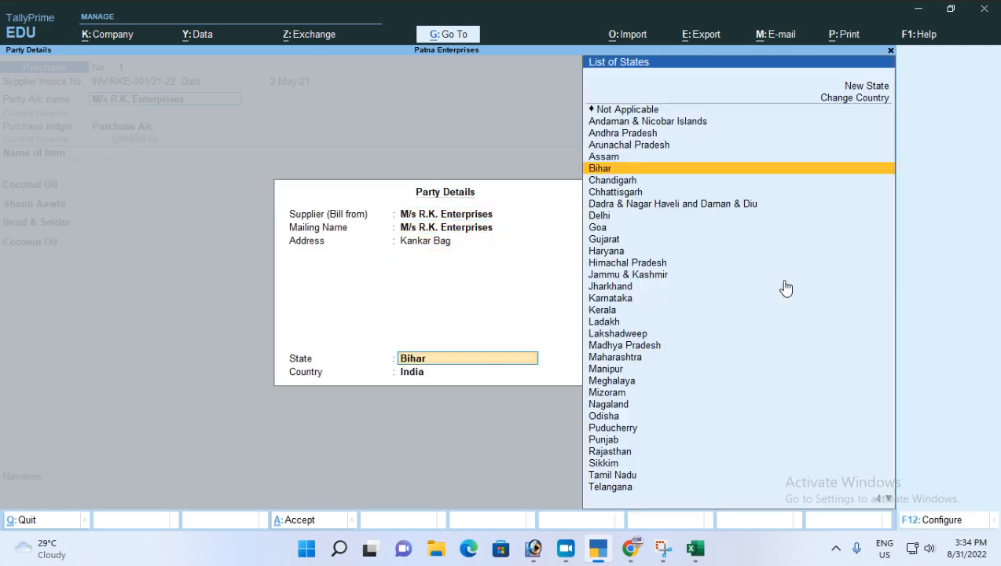
{"action": "key", "text": "Return"}
{"action": "key", "text": "Return"}
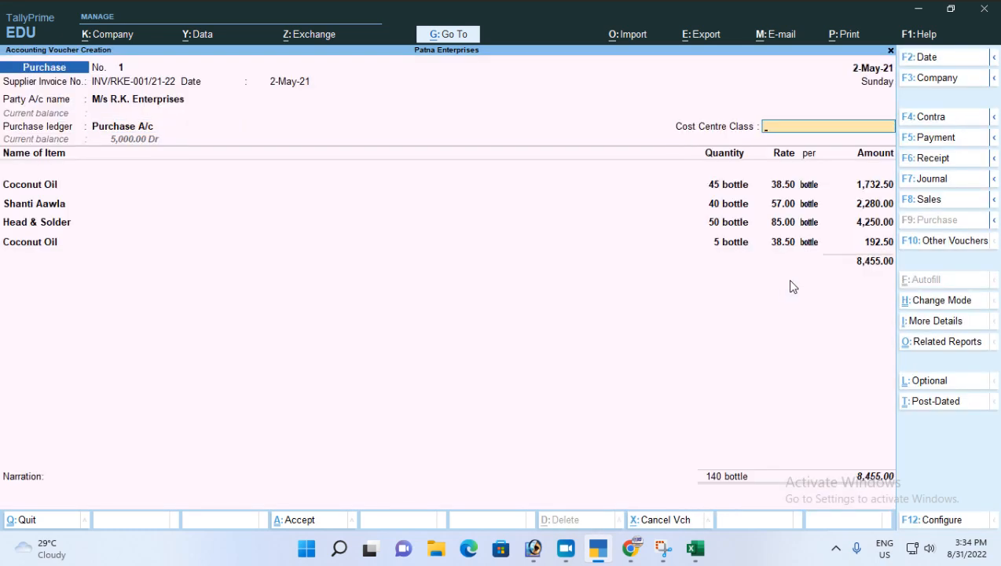
{"action": "key", "text": "Return"}
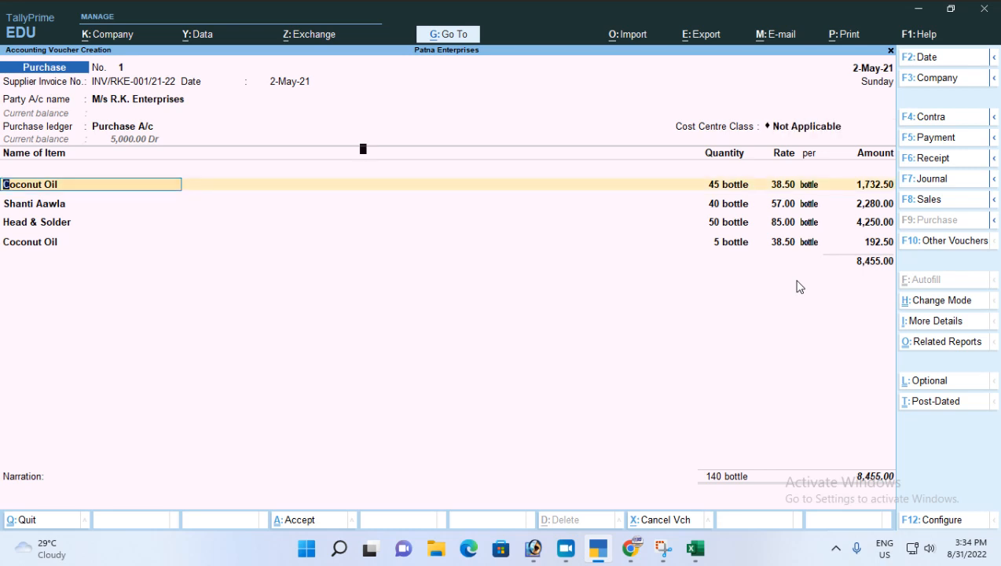
- Accept the Coconut Oil allocation of 45 bottles at 38.50 against tracking number CHL/RKE-001 and order ORD/RKE-001
{"action": "key", "text": "Return"}
{"action": "key", "text": "Return"}
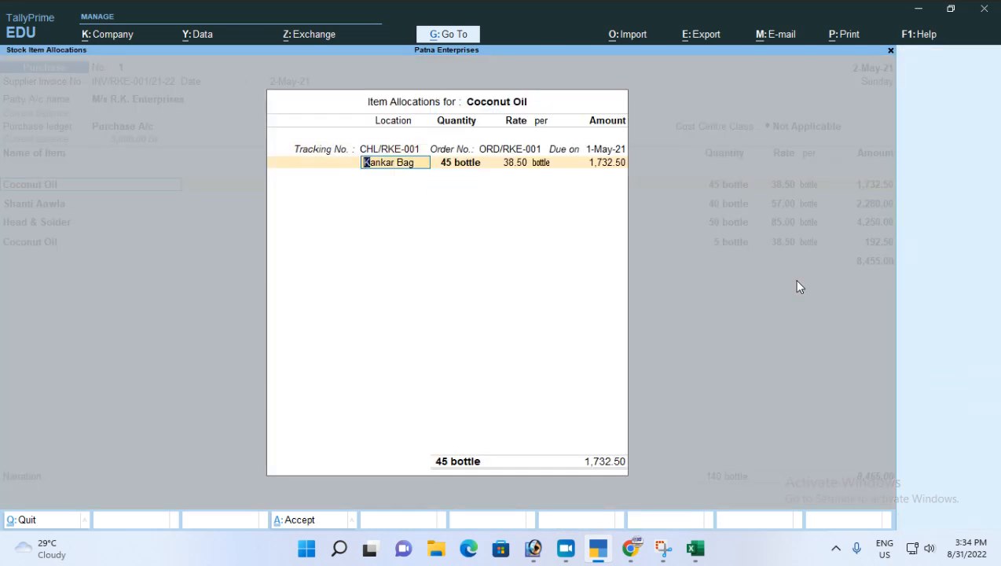
{"action": "key", "text": "Return"}
{"action": "key", "text": "Return"}
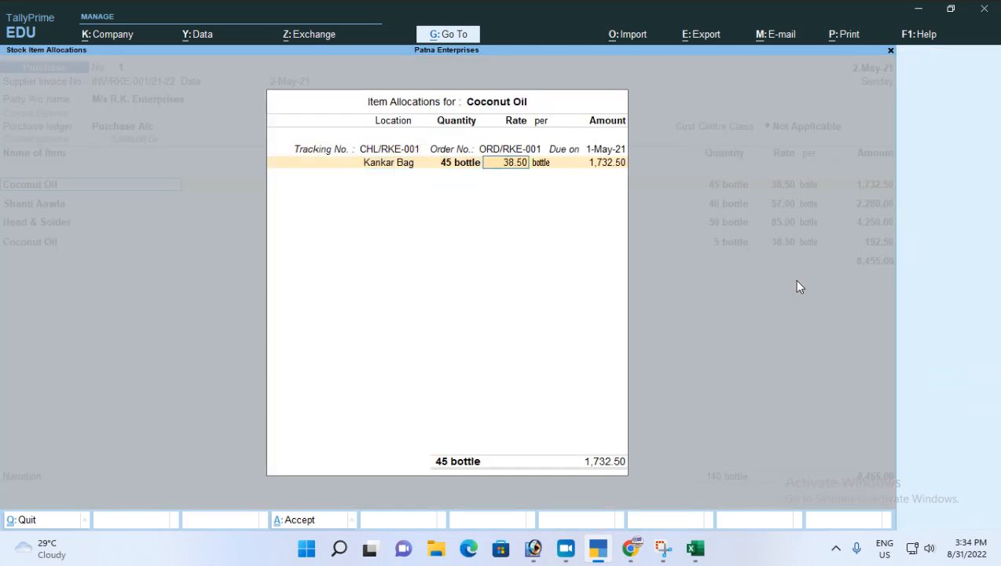
{"action": "key", "text": "Return"}
{"action": "key", "text": "Return"}
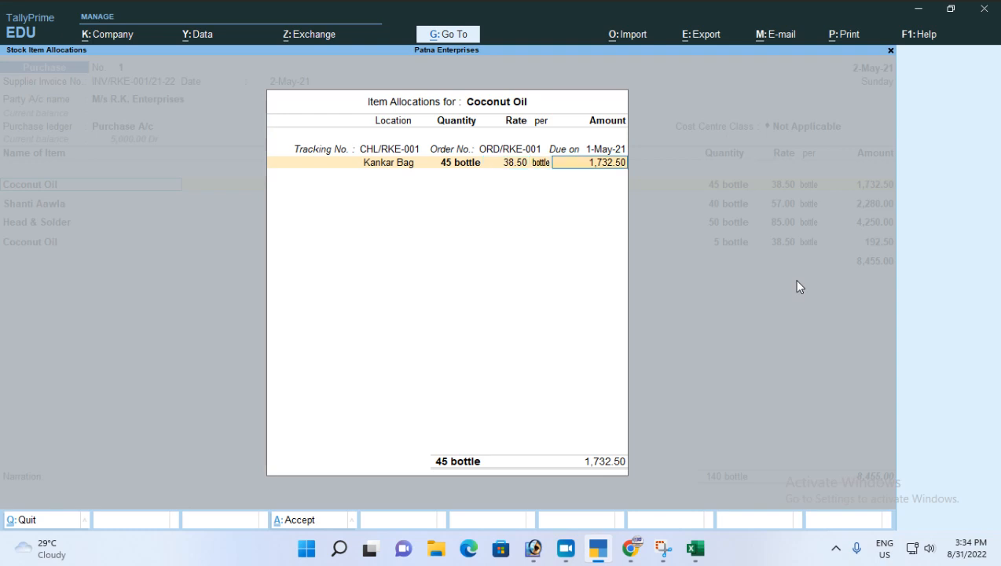
{"action": "key", "text": "Return"}
{"action": "key", "text": "Return"}
{"action": "key", "text": "Return"}
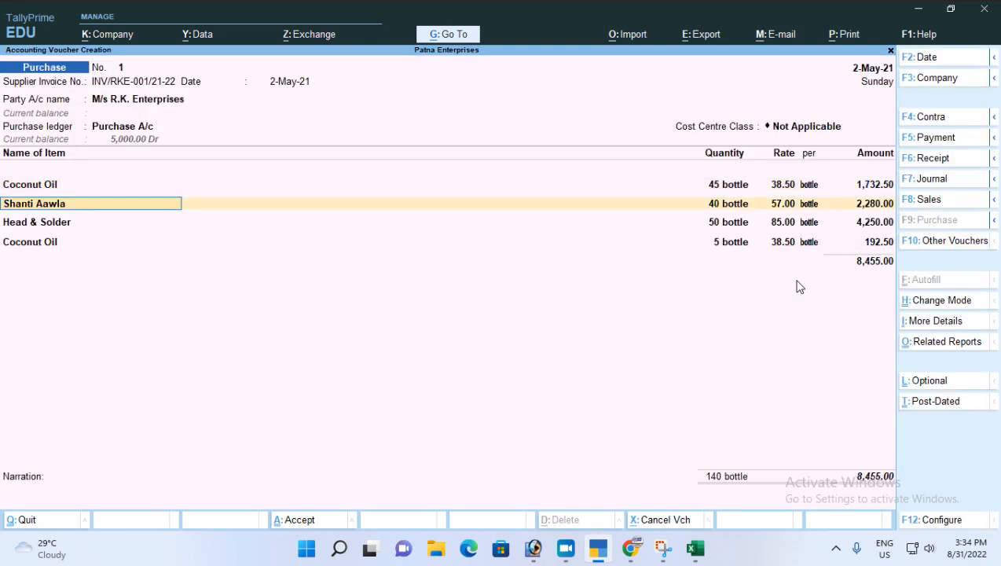
- Accept the Shanti Aawla allocation of 40 bottles at 57.00 against tracking number CHL/RKE-001 and order ORD/RKE-001
{"action": "key", "text": "Return"}
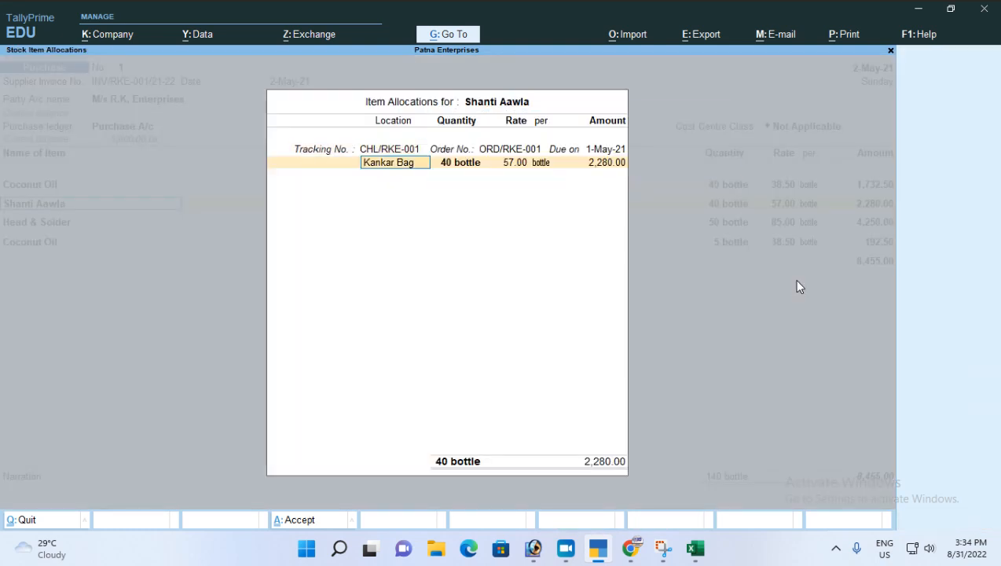
{"action": "key", "text": "Return"}
{"action": "key", "text": "Return"}
{"action": "key", "text": "Return"}
{"action": "key", "text": "Return"}
{"action": "key", "text": "Return"}
- Accept the Head & Solder allocation of 50 bottles at 85.00 against tracking number CHL/RKE-001 and order ORD/RKE-001
{"action": "key", "text": "Return"}
{"action": "key", "text": "Return"}
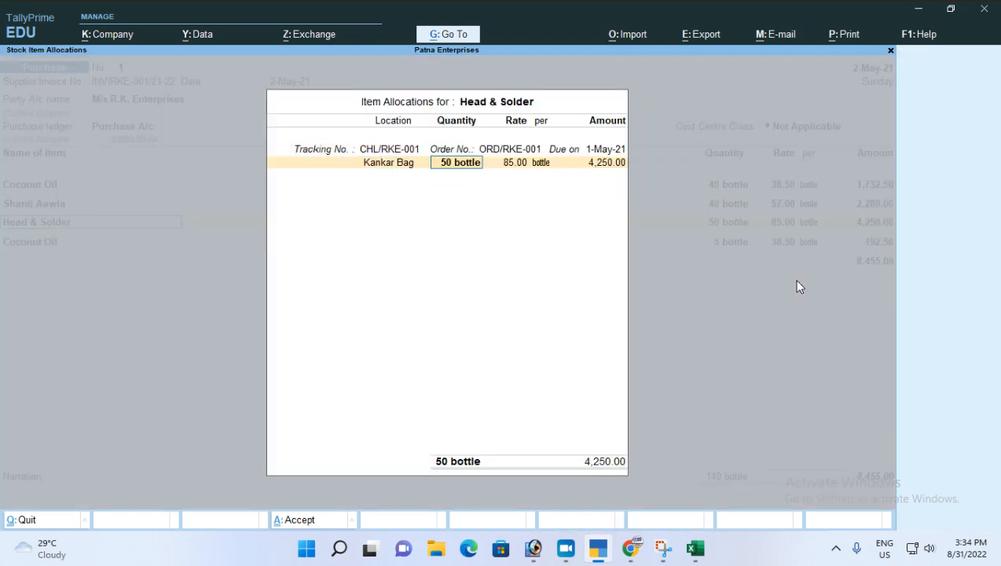
{"action": "key", "text": "Return"}
{"action": "key", "text": "Return"}
{"action": "key", "text": "Return"}
{"action": "key", "text": "Return"}
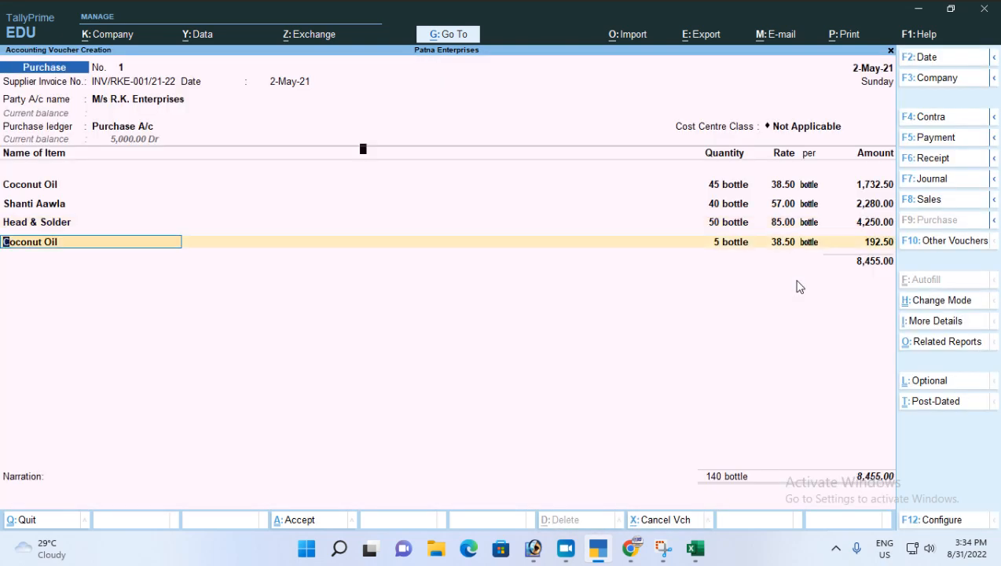
- Accept the second Coconut Oil allocation of 5 bottles at 38.50 against CHL/RKE-002 and ORD/RKE-001, and end the item list
{"action": "key", "text": "Return"}
{"action": "key", "text": "Return"}
{"action": "key", "text": "Return"}
{"action": "key", "text": "Return"}
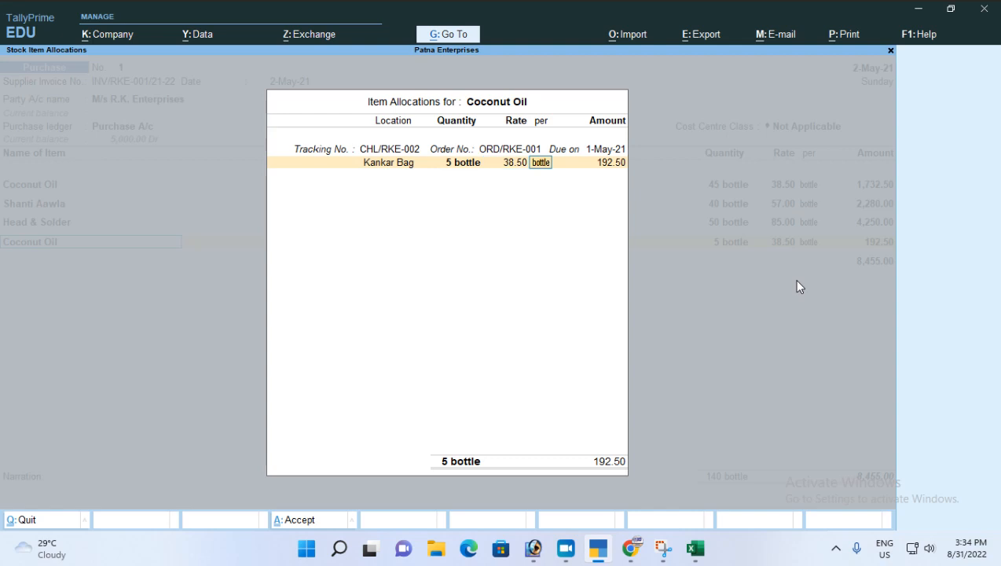
{"action": "key", "text": "Return"}
{"action": "key", "text": "Return"}
{"action": "key", "text": "Return"}
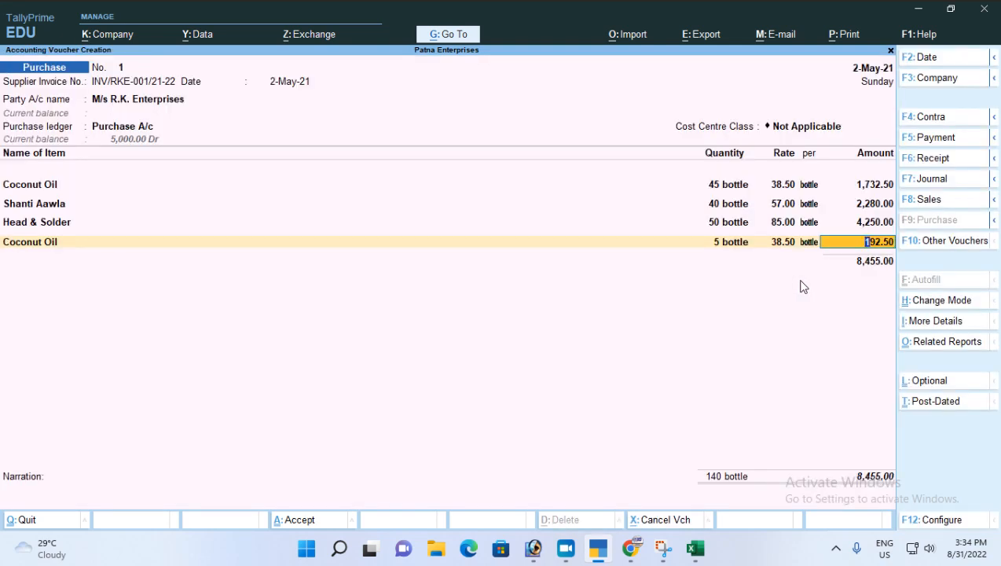
{"action": "key", "text": "Return"}
{"action": "key", "text": "Return"}
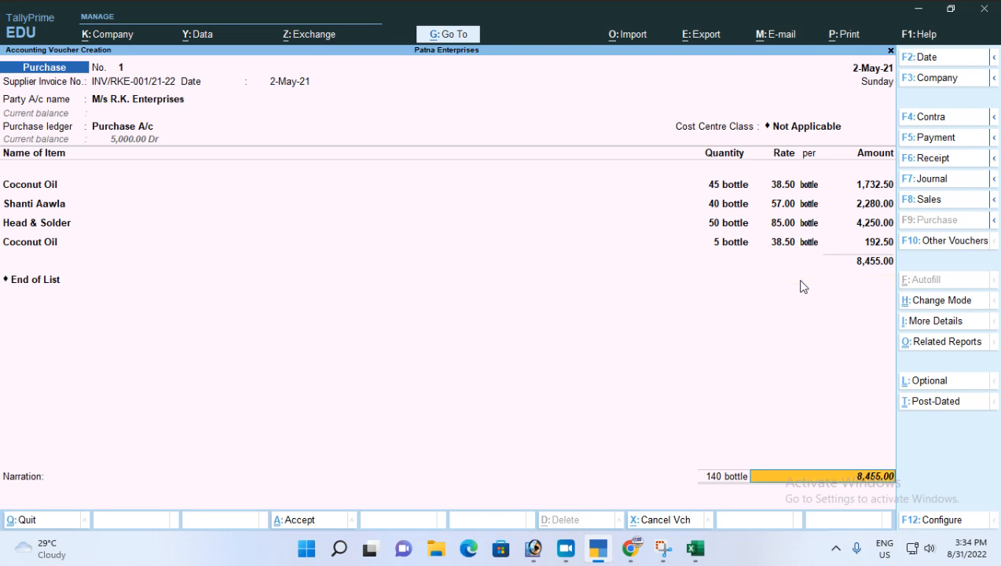
{"action": "key", "text": "Return"}
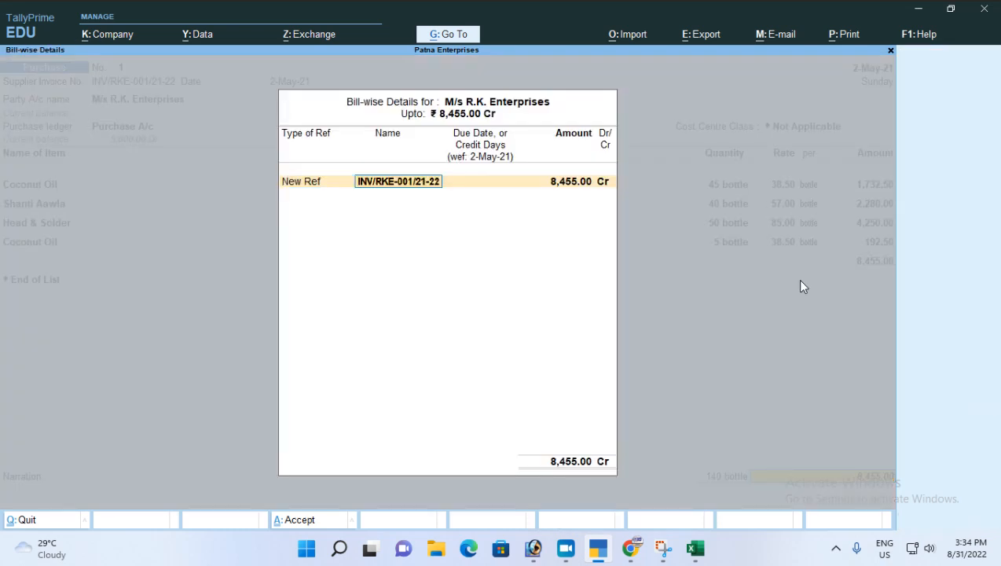
{"action": "key", "text": "BackSpace"}
{"action": "key", "text": "BackSpace"}
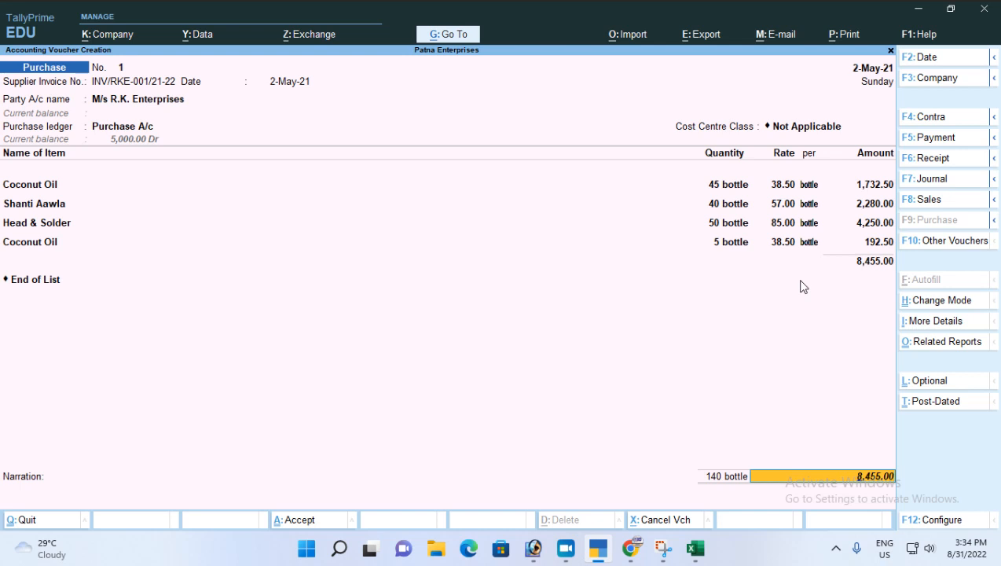
{"action": "key", "text": "Return"}
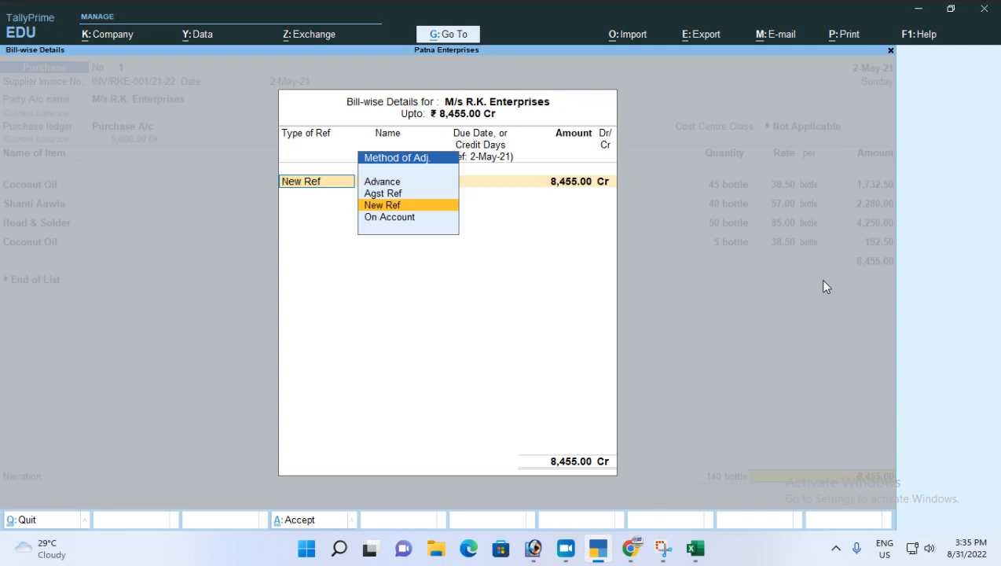
{"action": "key", "text": "BackSpace"}
{"action": "key", "text": "Escape"}
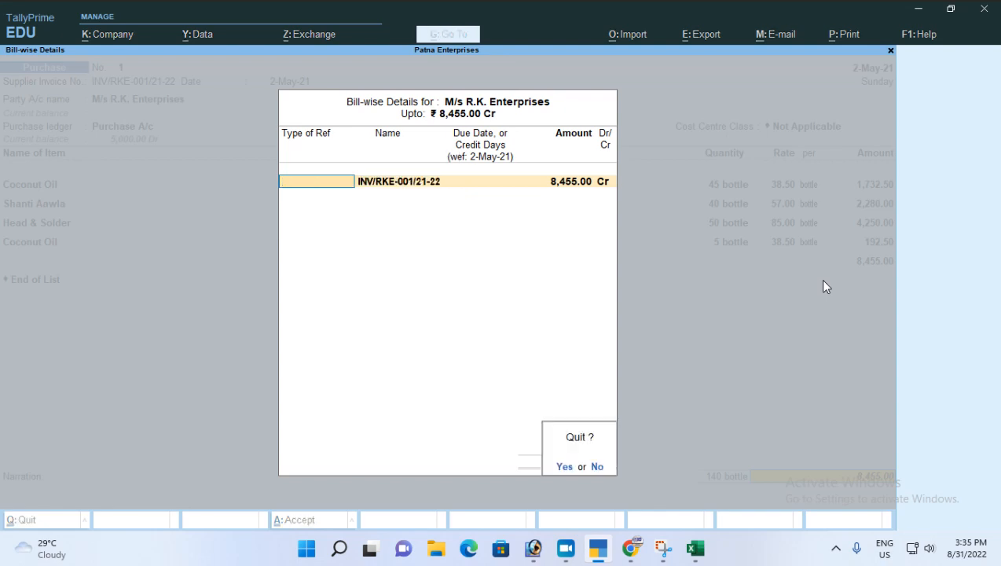
{"action": "key", "text": "y"}
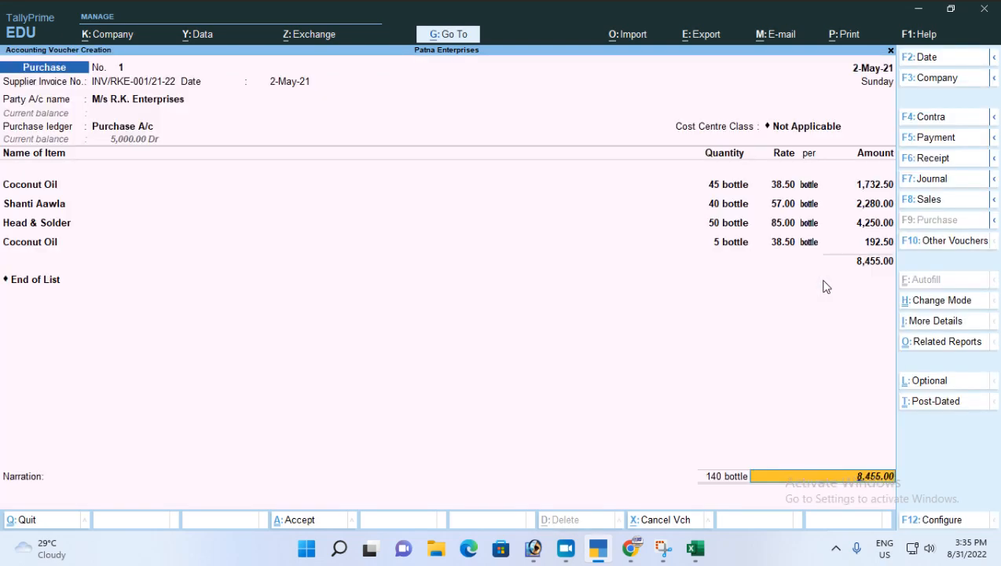
- Accept the voucher configuration with default bill-wise details for bill allocation kept at No
{"action": "key", "text": "F12"}
{"action": "key", "text": "Down"}
{"action": "key", "text": "Down"}
{"action": "key", "text": "Down"}
{"action": "key", "text": "Down"}
{"action": "key", "text": "Down"}
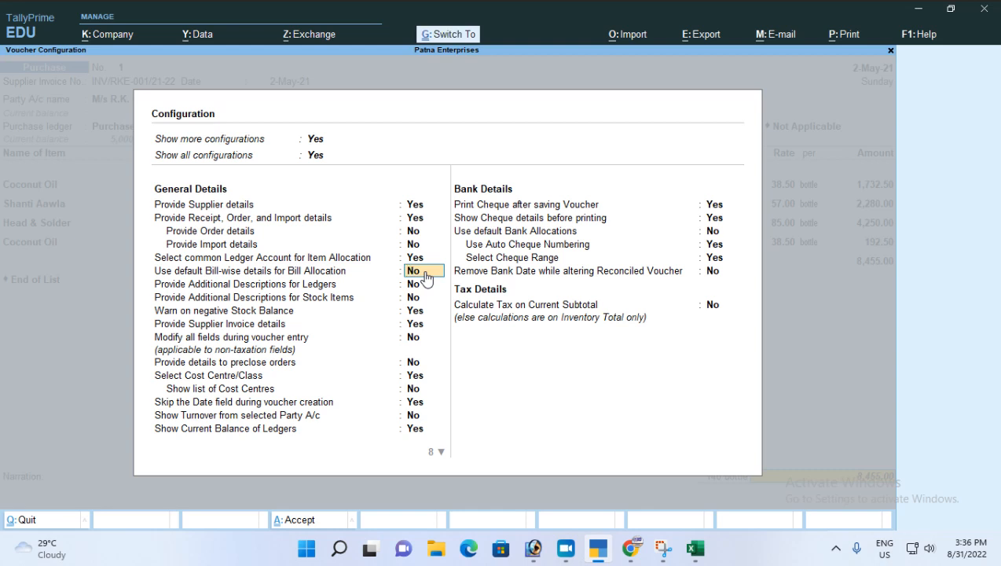
{"action": "key", "text": "ctrl+a"}
- Allocate 8,455.00 Cr as New Ref INV/RKE-001/21-22 and save the purchase voucher without a narration
{"action": "key", "text": "Return"}
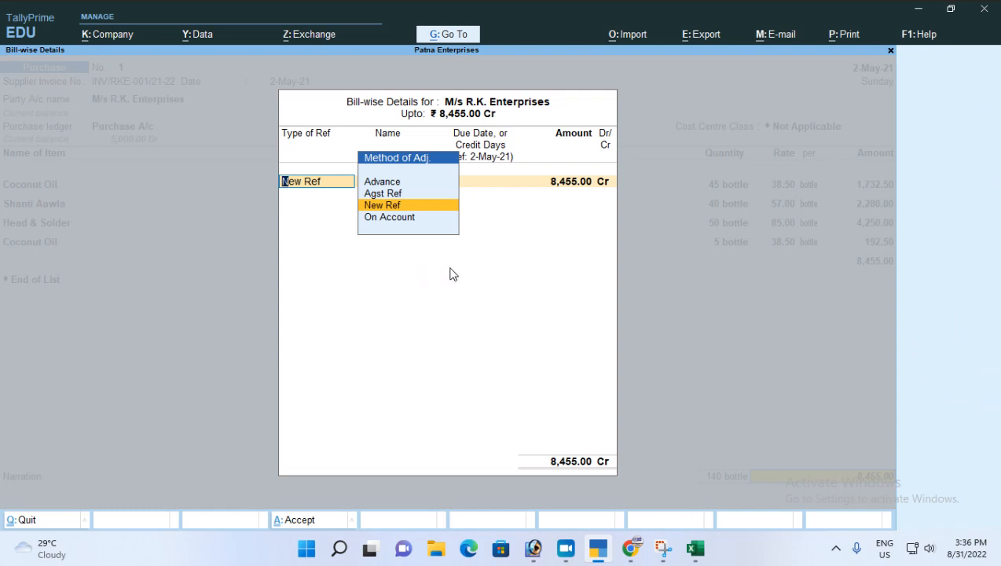
{"action": "key", "text": "Return"}
{"action": "key", "text": "Return"}
{"action": "key", "text": "Return"}
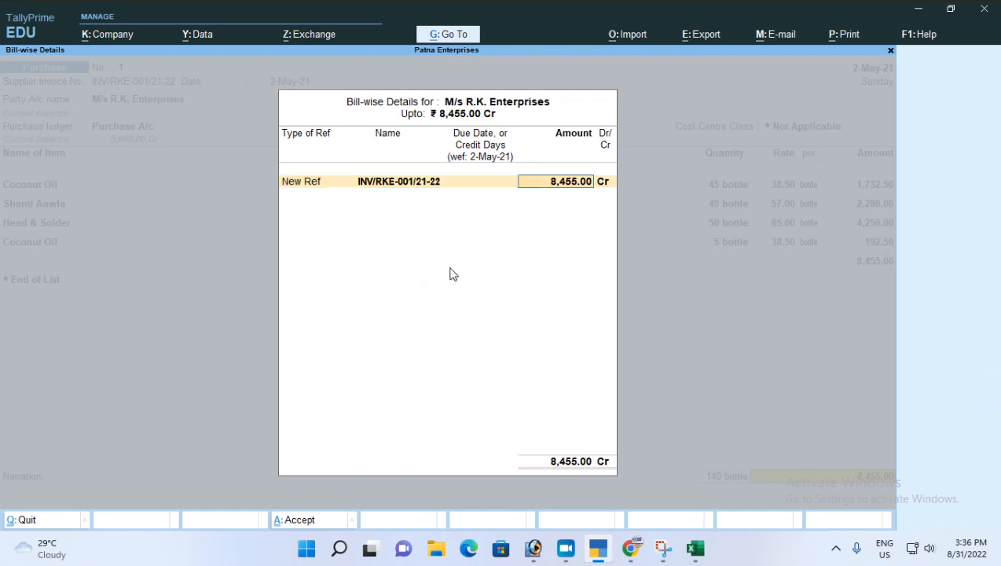
{"action": "key", "text": "Return"}
{"action": "key", "text": "Return"}
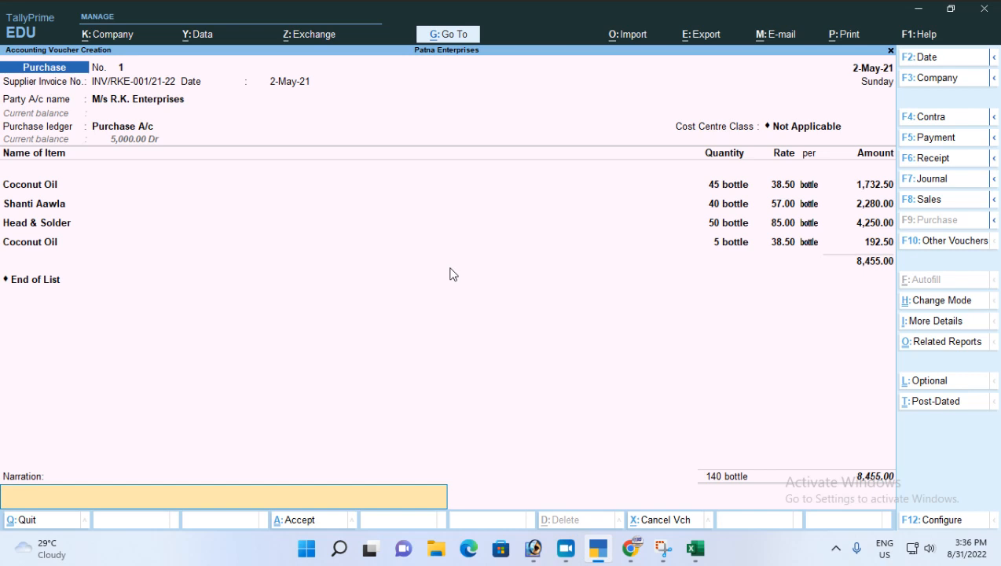
{"action": "key", "text": "Return"}
{"action": "key", "text": "Return"}
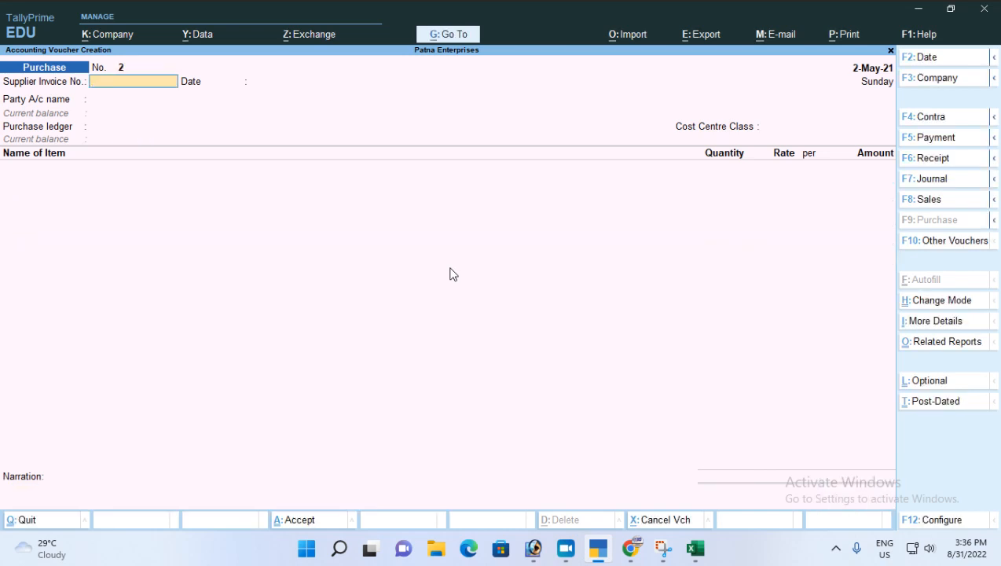
- Review the purchase process cycle stages in the Excel notes, and return to TallyPrime
{"action": "left_click", "coordinate": [695, 548]}
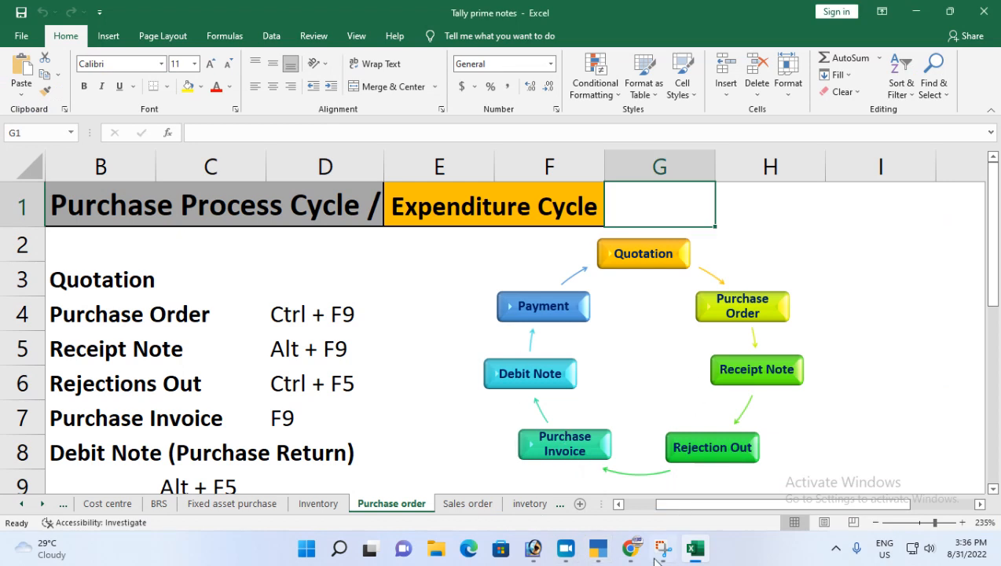
{"action": "mouse_move", "coordinate": [628, 559]}
{"action": "left_click", "coordinate": [599, 548]}
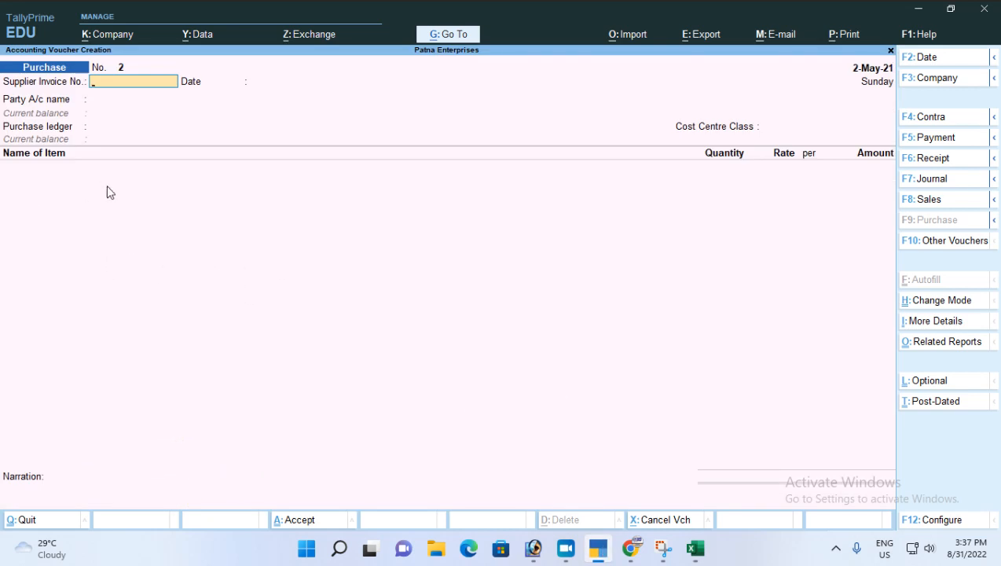
- Start a Debit Note voucher and select M/s R.K. Enterprises as the party account
{"action": "key", "text": "ctrl"}
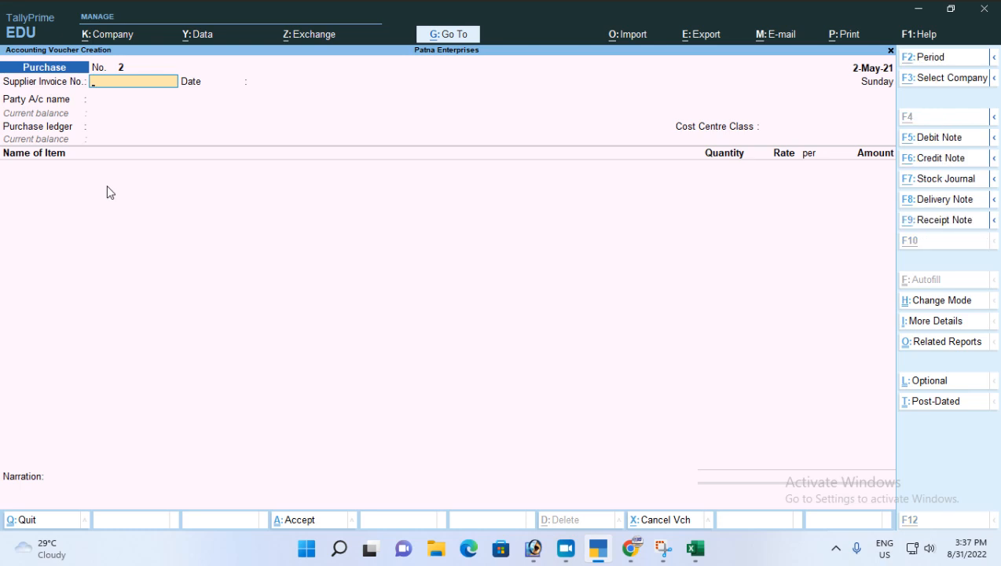
{"action": "key", "text": "ctrl+F5"}
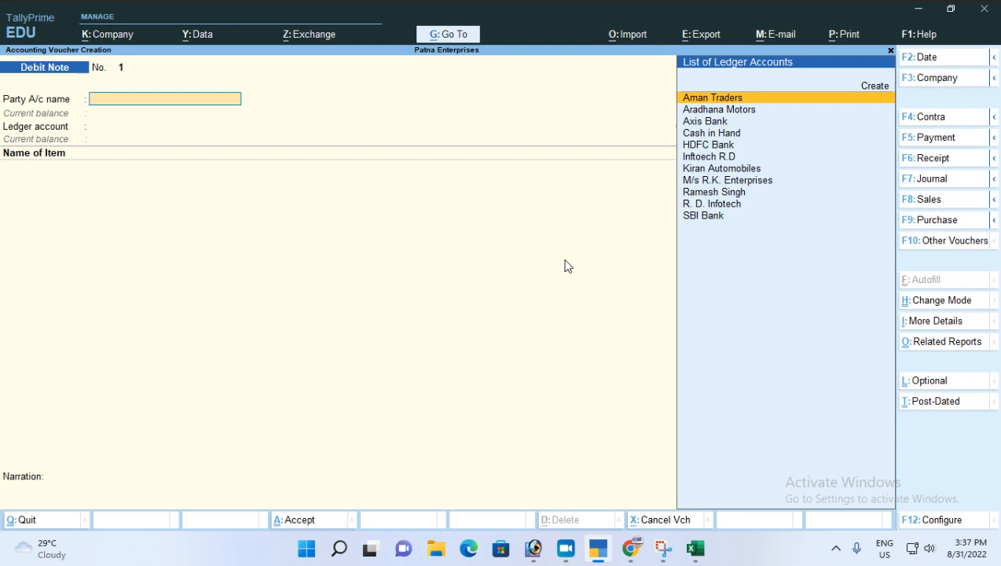
{"action": "key", "text": "Down"}
{"action": "key", "text": "Down"}
{"action": "key", "text": "Down"}
{"action": "key", "text": "Down"}
{"action": "key", "text": "Down"}
{"action": "key", "text": "Down"}
{"action": "key", "text": "Down"}
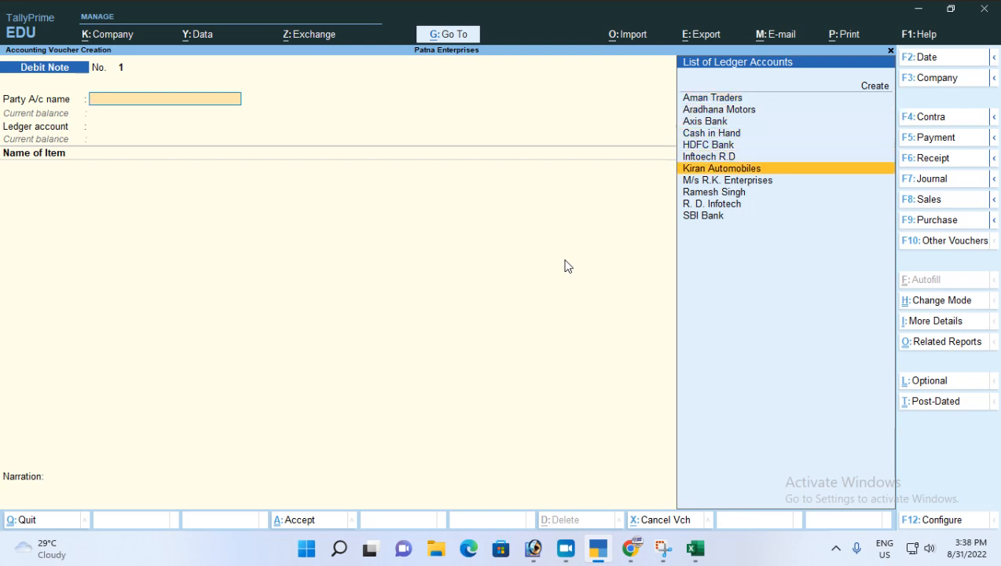
{"action": "key", "text": "Return"}
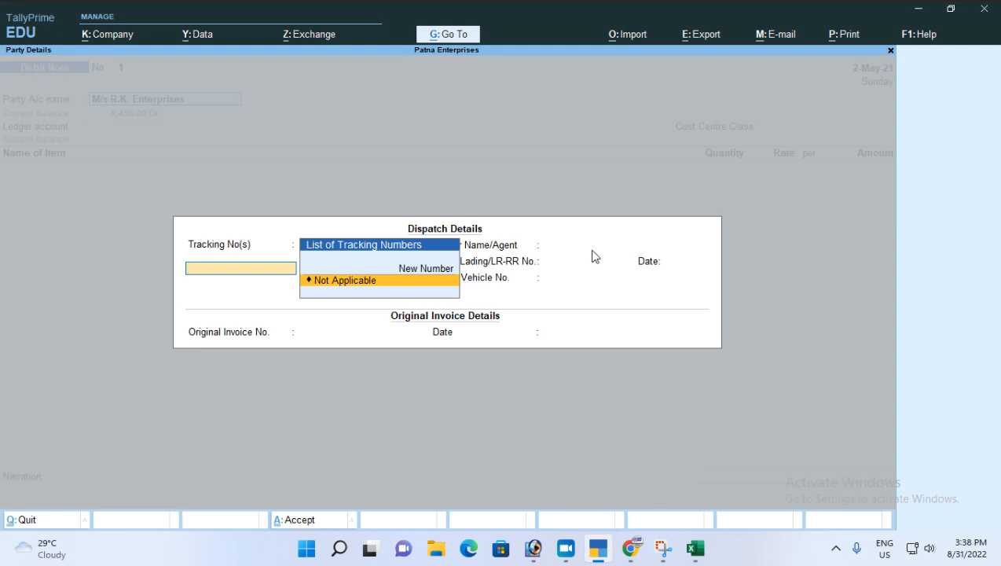
- Set the debit note's tracking number to Not Applicable and leave the carrier, bill of lading and vehicle details blank
{"action": "key", "text": "Up"}
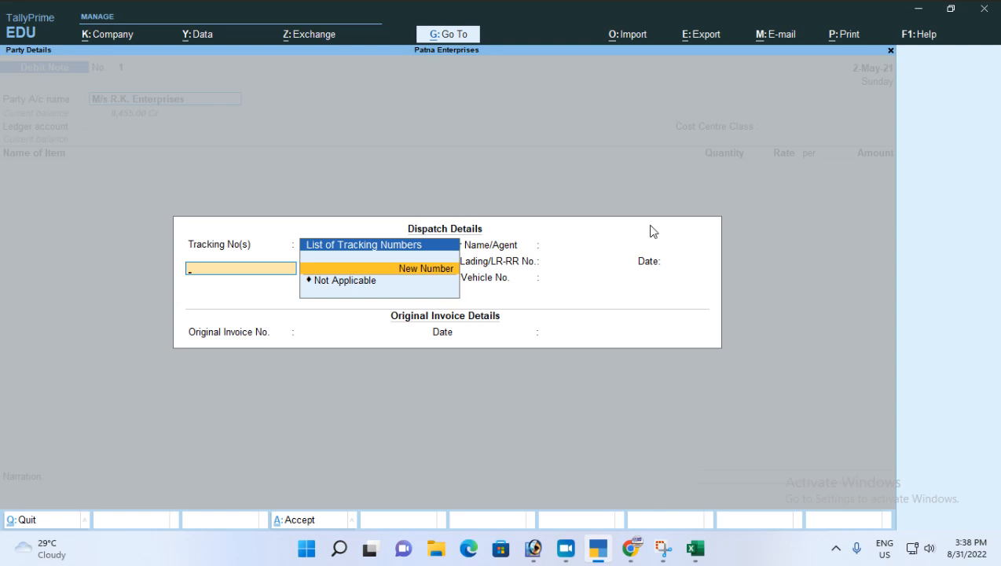
{"action": "key", "text": "Down"}
{"action": "key", "text": "Return"}
{"action": "key", "text": "Return"}
{"action": "key", "text": "Return"}
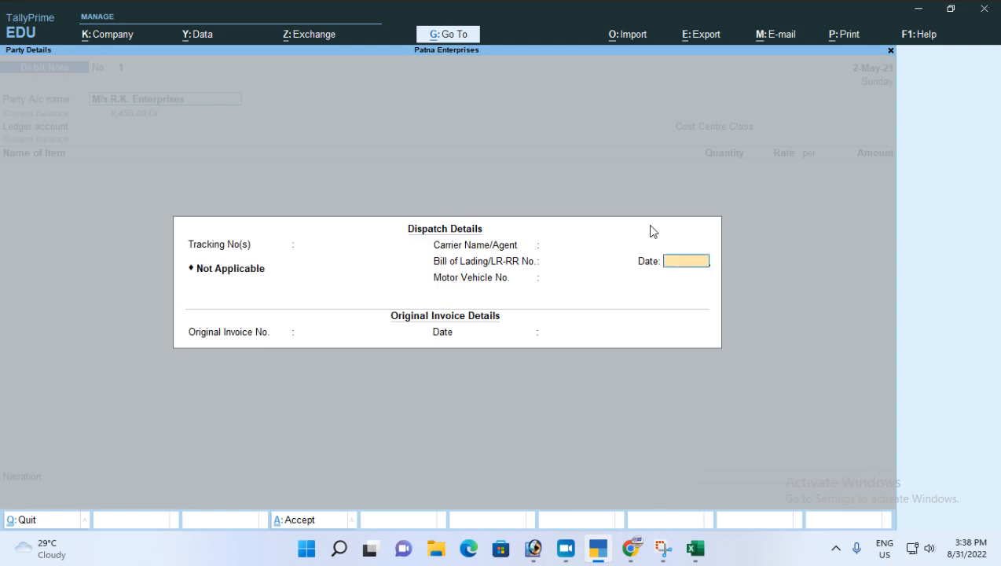
{"action": "key", "text": "Return"}
{"action": "key", "text": "Return"}
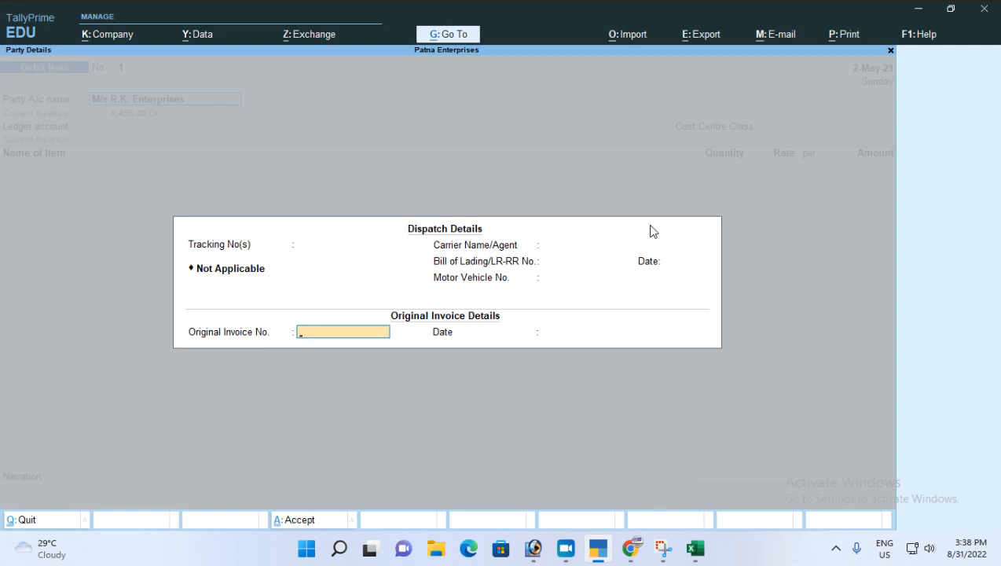
- Enter original invoice number INV/RKE-001/21-22 dated 2-May-21, and accept the supplier's party details
{"action": "type", "text": "INV/RKE-001/21-22"}
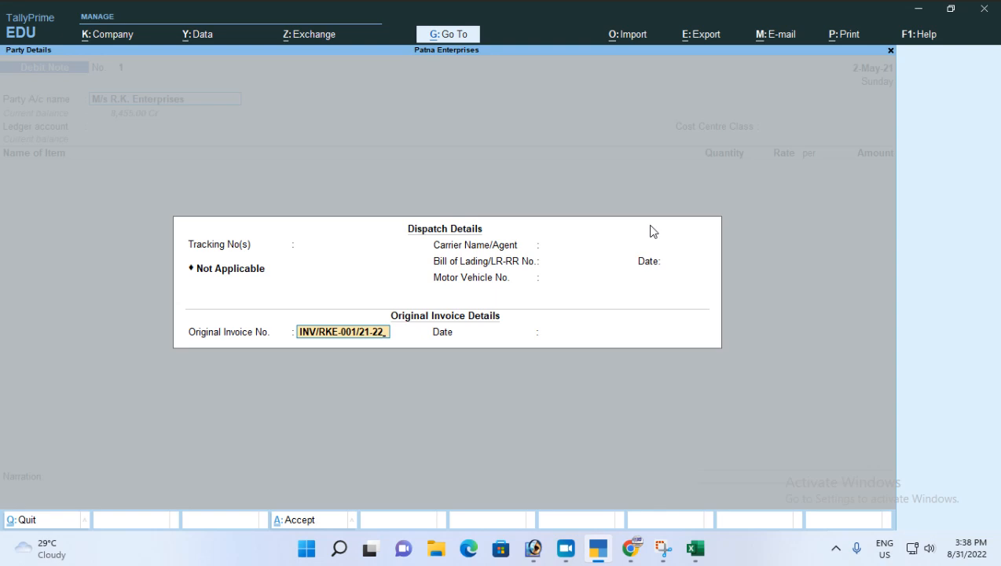
{"action": "key", "text": "Return"}
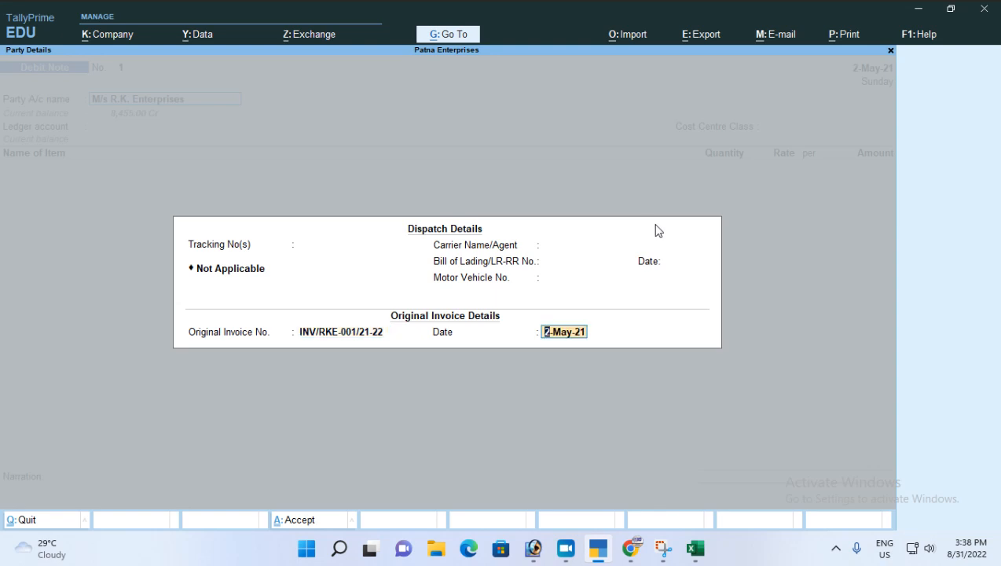
{"action": "key", "text": "Return"}
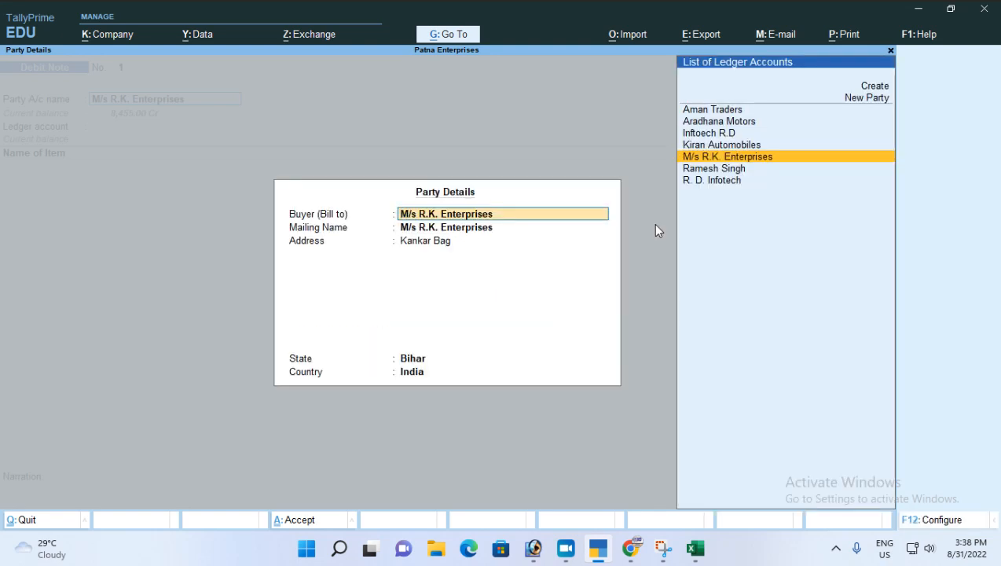
{"action": "key", "text": "ctrl+a"}
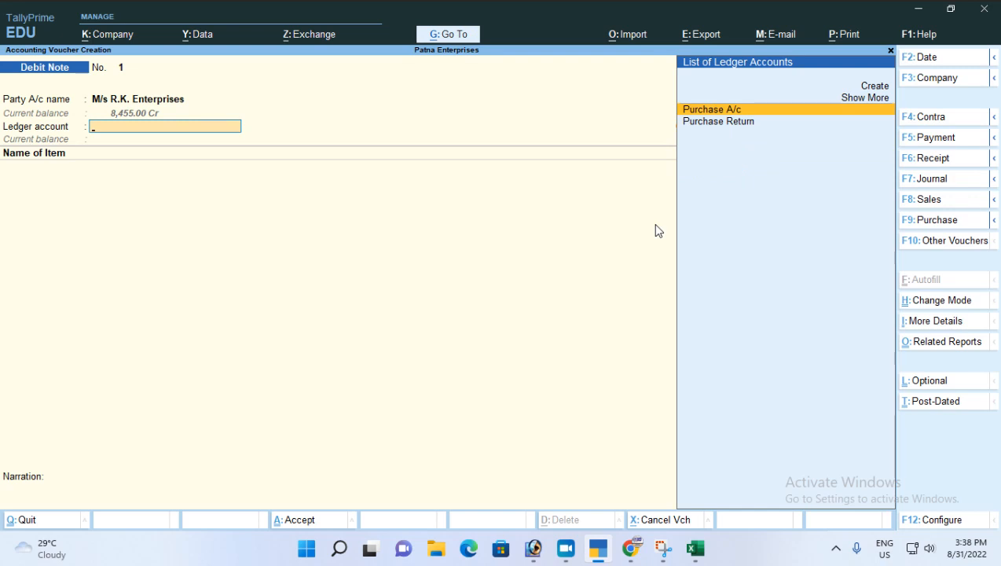
- Select Purchase Return as the ledger account and keep the cost centre class as Not Applicable
{"action": "key", "text": "Down"}
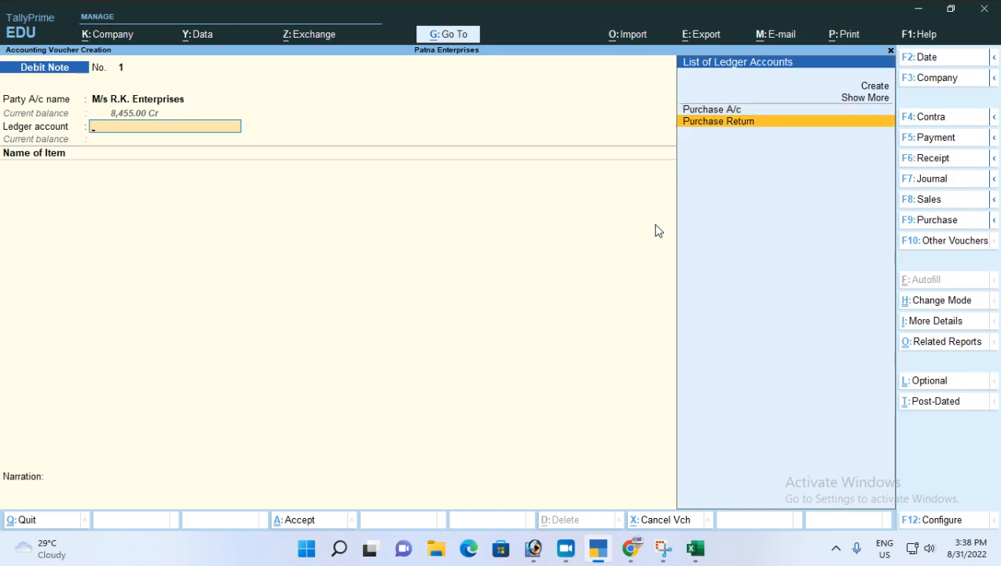
{"action": "key", "text": "Up"}
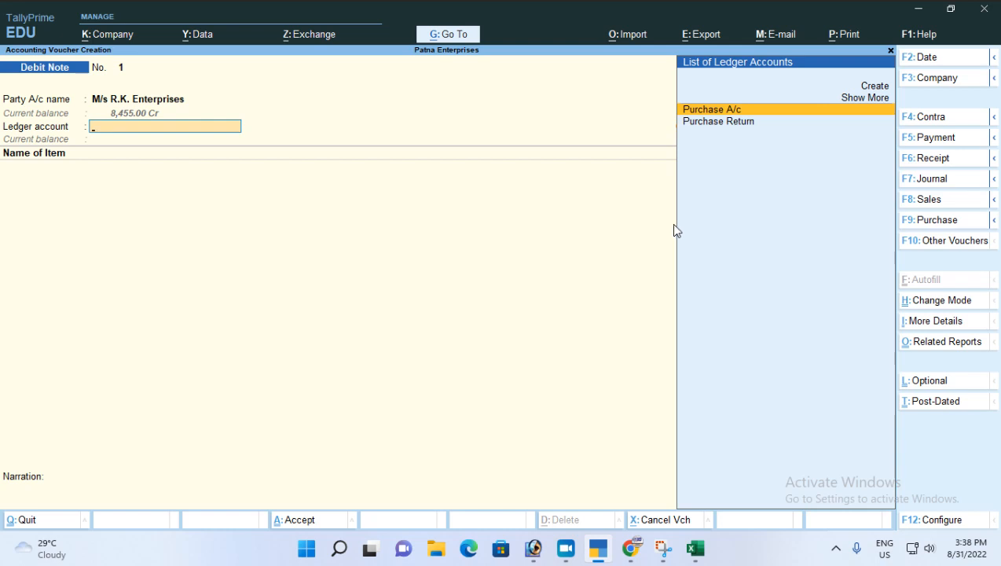
{"action": "key", "text": "Down"}
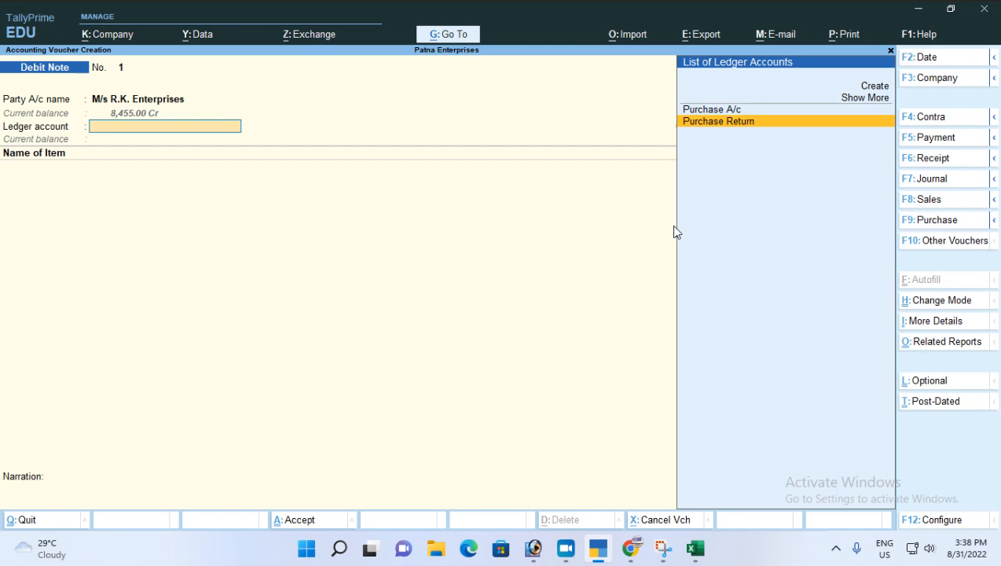
{"action": "key", "text": "Return"}
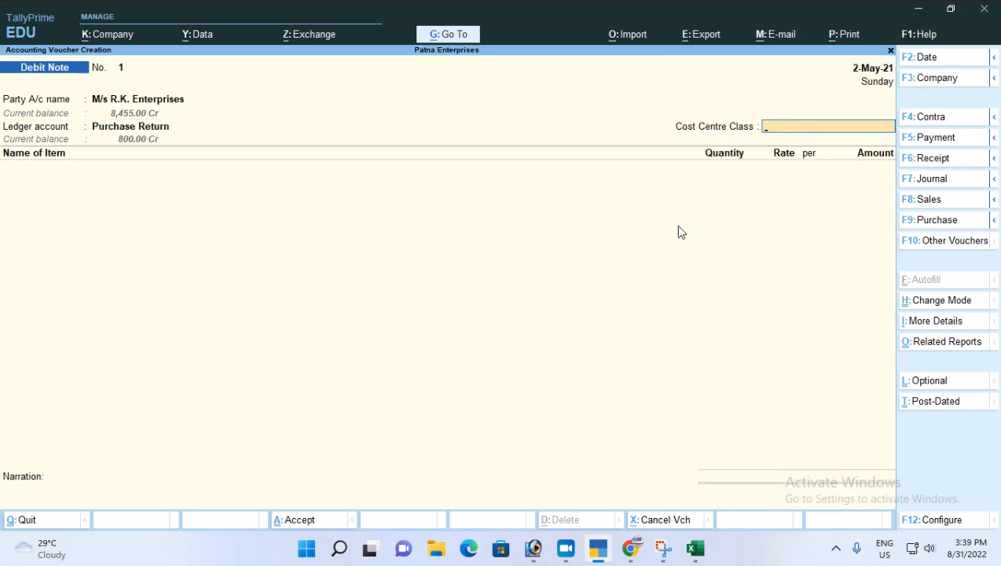
{"action": "key", "text": "Return"}
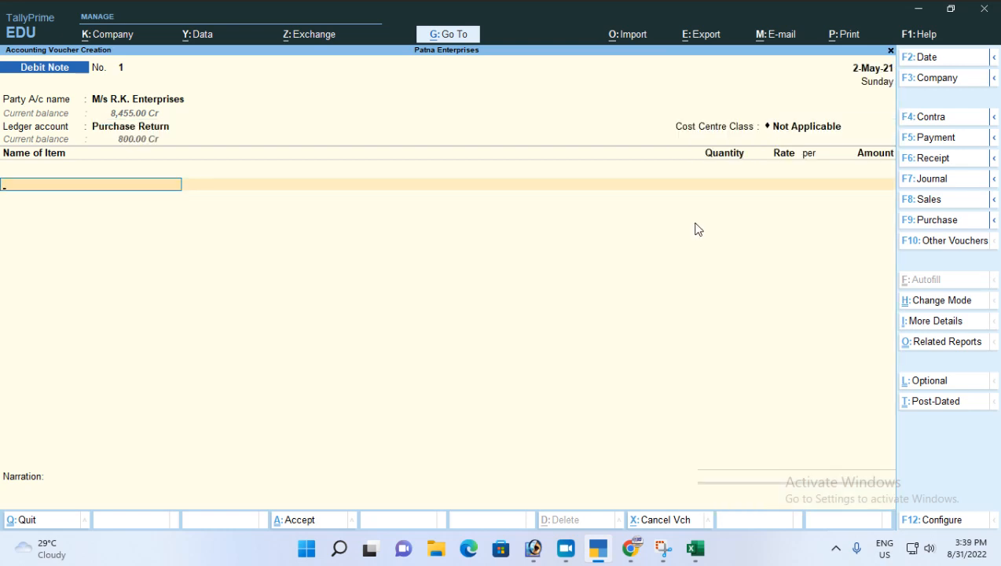
- Add Head & Solder to the debit note with tracking and order numbers Not Applicable and Kankar Bag as its location
{"action": "type", "text": "He"}
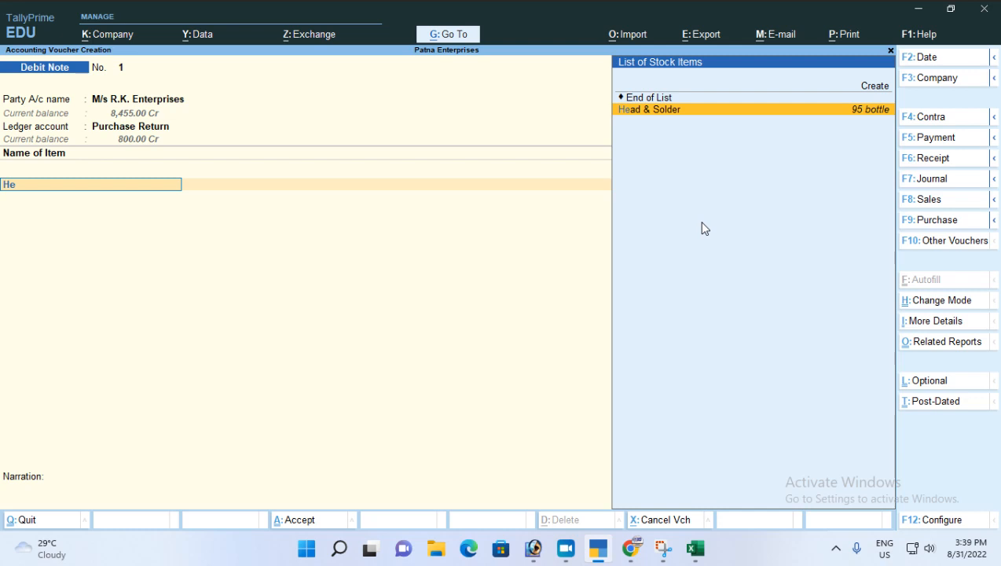
{"action": "key", "text": "Return"}
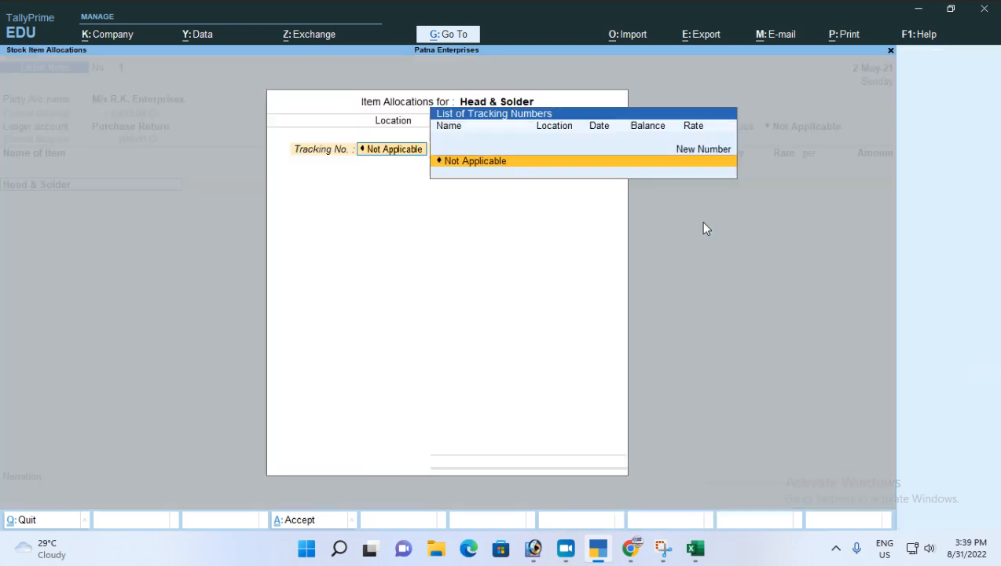
{"action": "key", "text": "Return"}
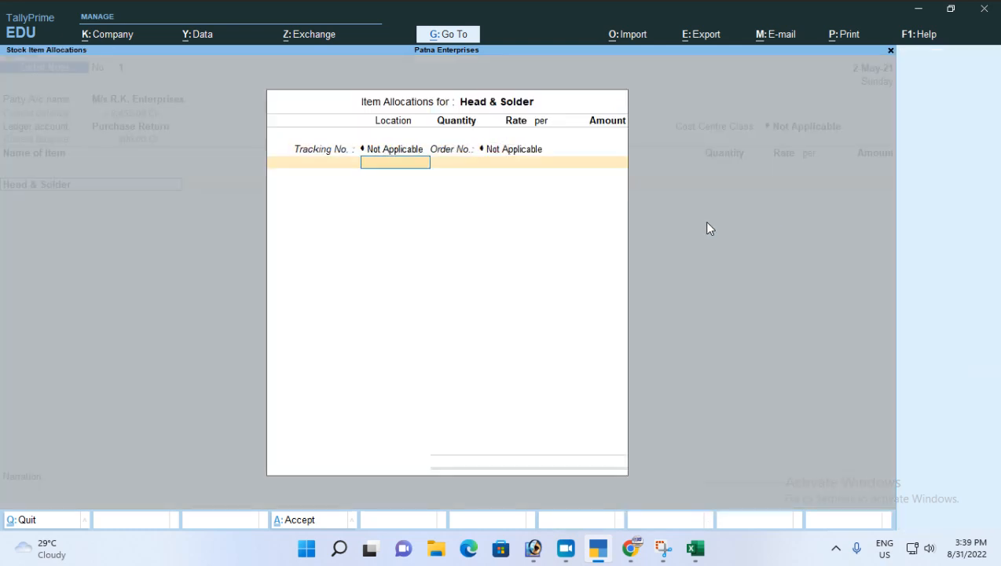
{"action": "type", "text": "5"}
{"action": "key", "text": "Down"}
{"action": "key", "text": "Down"}
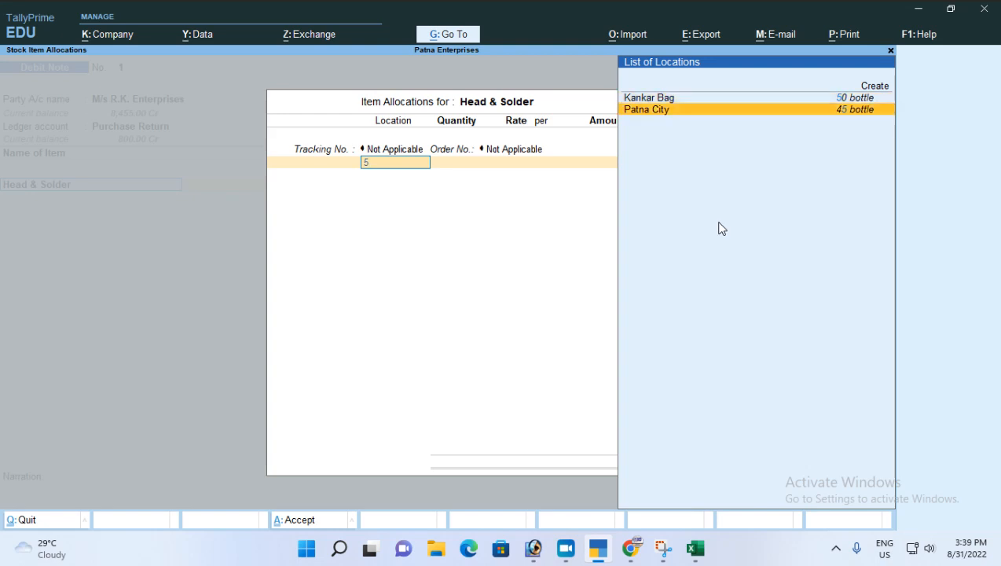
{"action": "key", "text": "Up"}
{"action": "key", "text": "Down"}
{"action": "key", "text": "Up"}
{"action": "key", "text": "Return"}
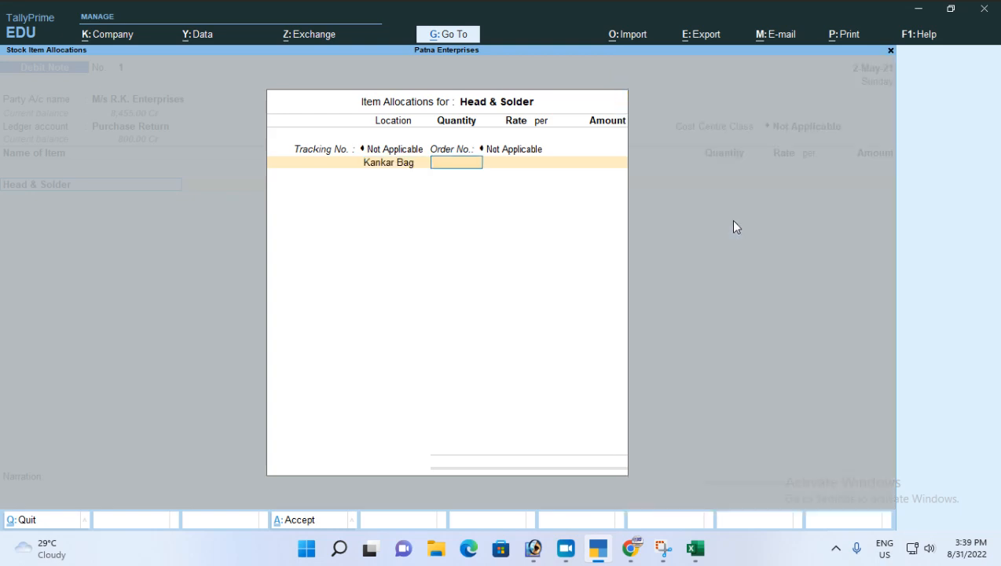
- Enter a returned quantity of 5 bottles at a rate of 85.00 per bottle and accept the item allocation
{"action": "type", "text": "5"}
{"action": "key", "text": "Return"}
{"action": "key", "text": "Return"}
{"action": "key", "text": "Return"}
{"action": "key", "text": "Return"}
{"action": "key", "text": "Return"}
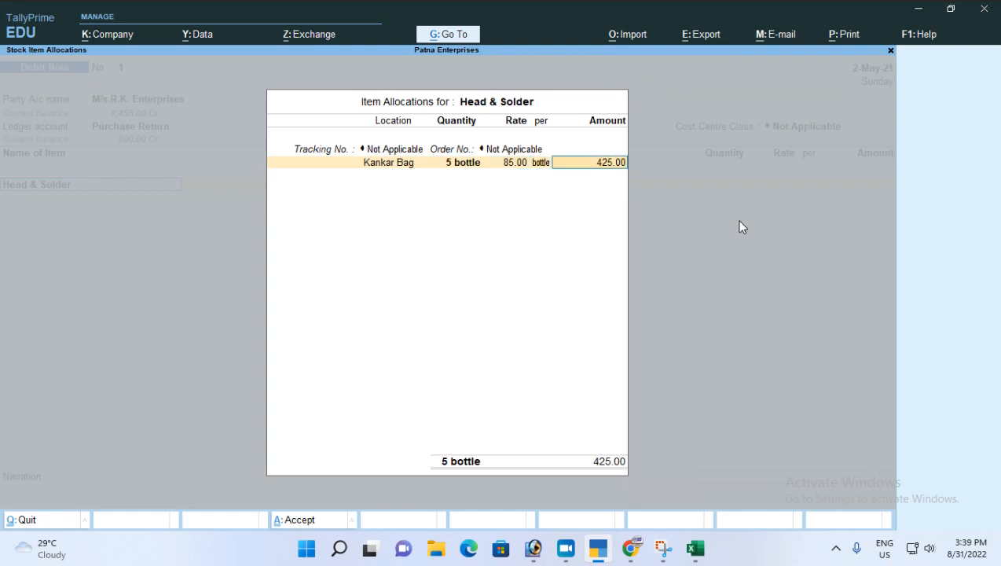
{"action": "key", "text": "Return"}
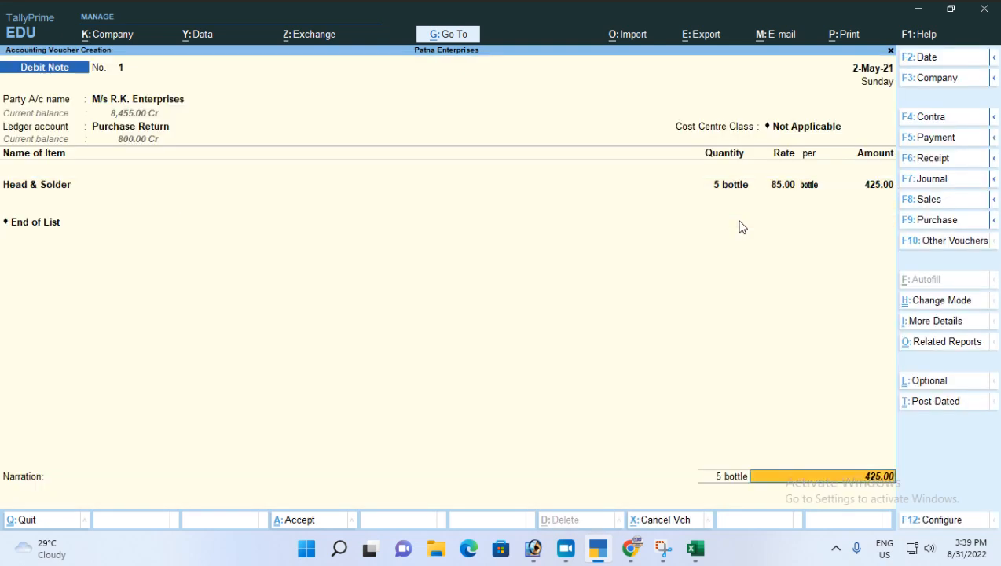
- Allocate 425.00 Dr as Agst Ref to bill INV/RKE-001/21-22, save the debit note and leave voucher entry
{"action": "key", "text": "Return"}
{"action": "key", "text": "Return"}
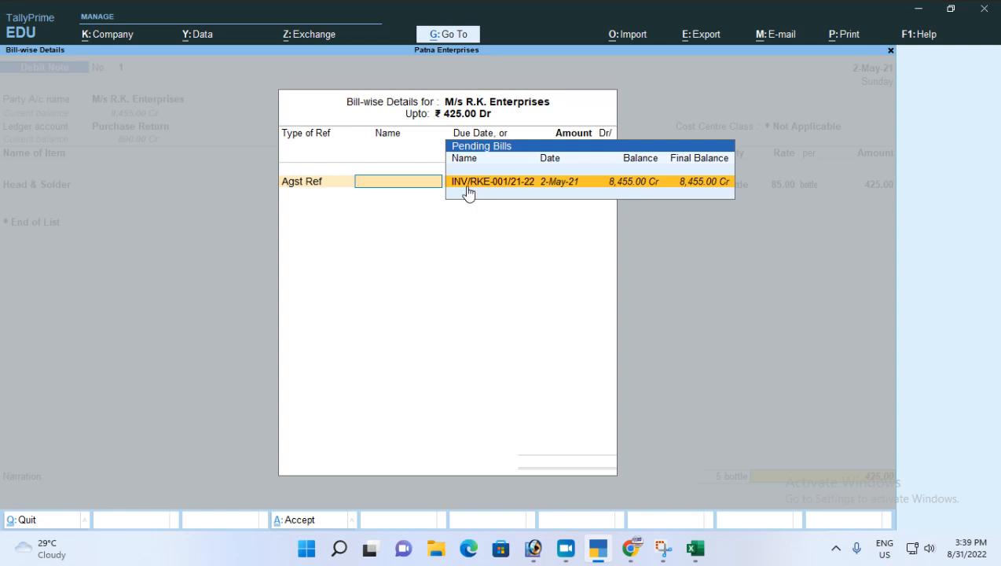
{"action": "key", "text": "Return"}
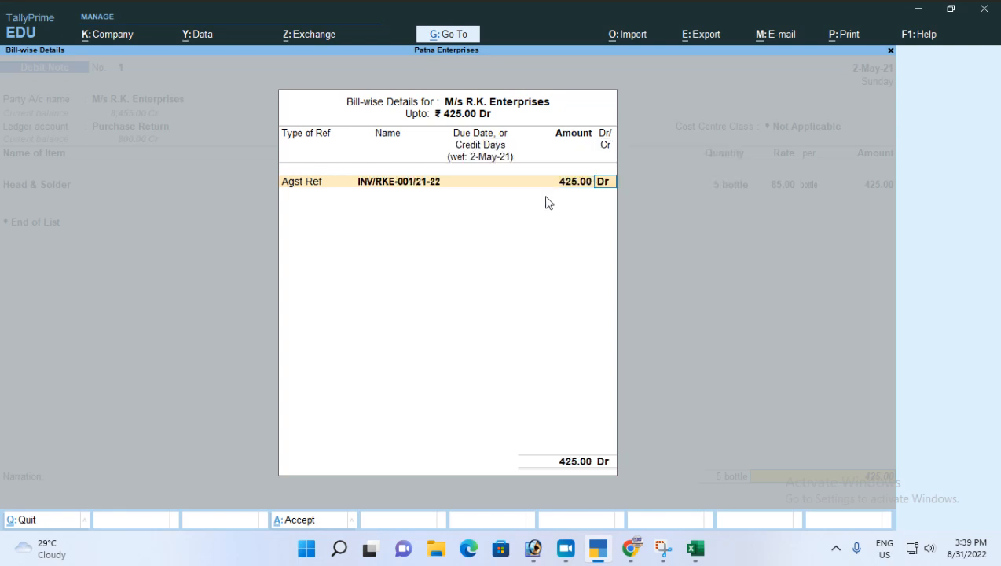
{"action": "key", "text": "Return"}
{"action": "key", "text": "Return"}
{"action": "key", "text": "Return"}
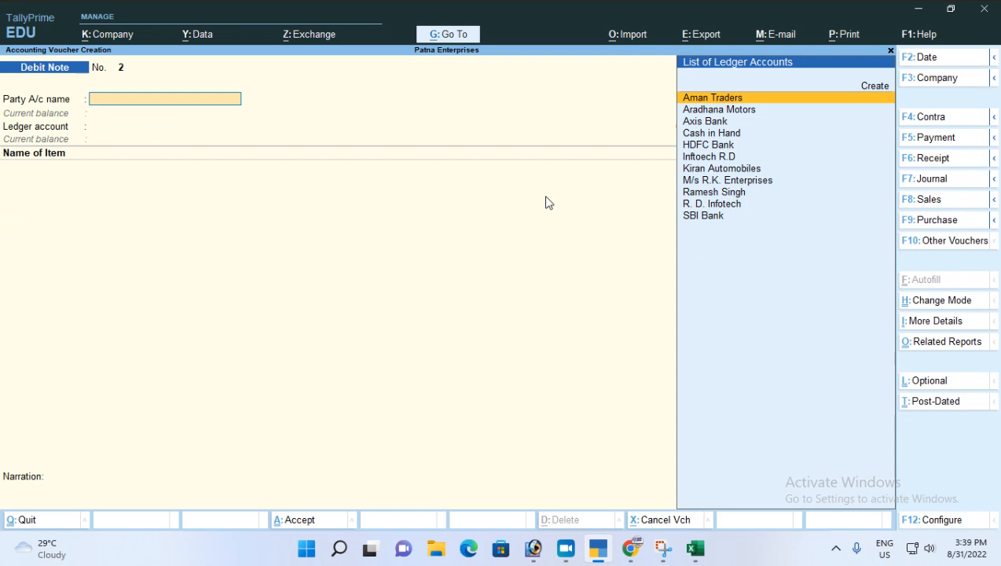
{"action": "key", "text": "Escape"}
{"action": "key", "text": "Return"}
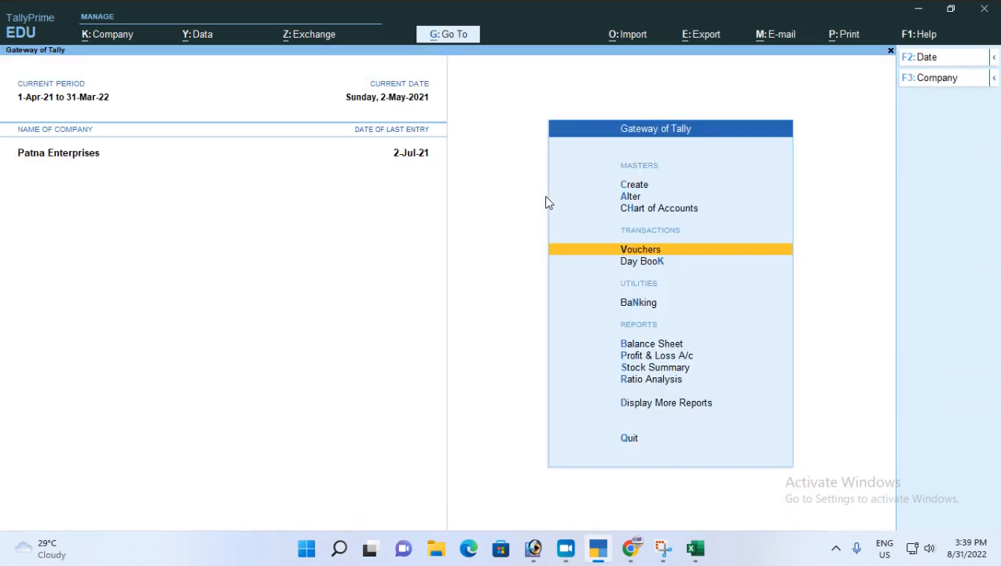
- Examine the closing stock of Head & Solder in the detailed Stock Summary, then return to the Gateway of Tally
{"action": "key", "text": "s"}
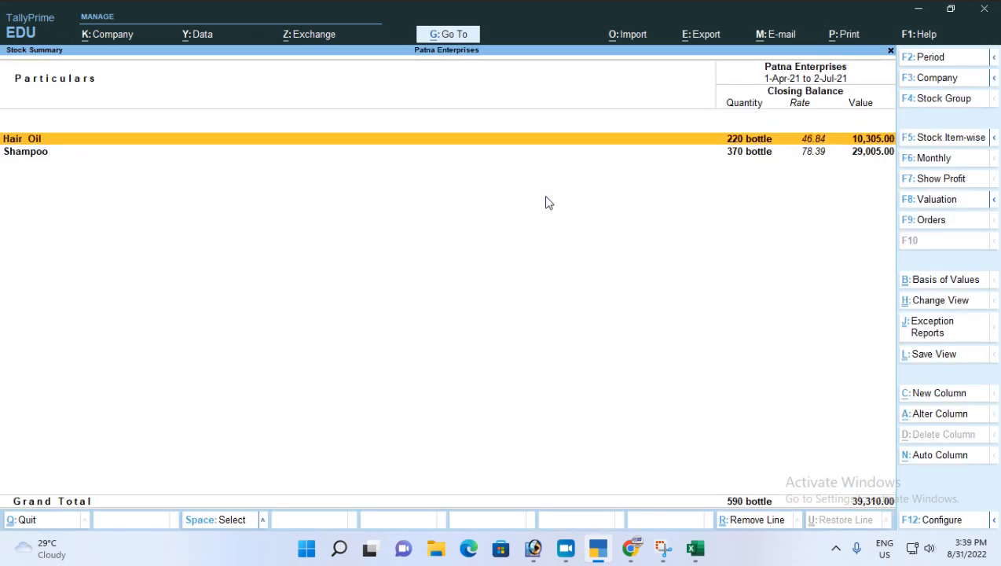
{"action": "key", "text": "alt+F5"}
{"action": "key", "text": "Down"}
{"action": "key", "text": "Down"}
{"action": "key", "text": "Down"}
{"action": "key", "text": "Down"}
{"action": "key", "text": "Down"}
{"action": "key", "text": "Down"}
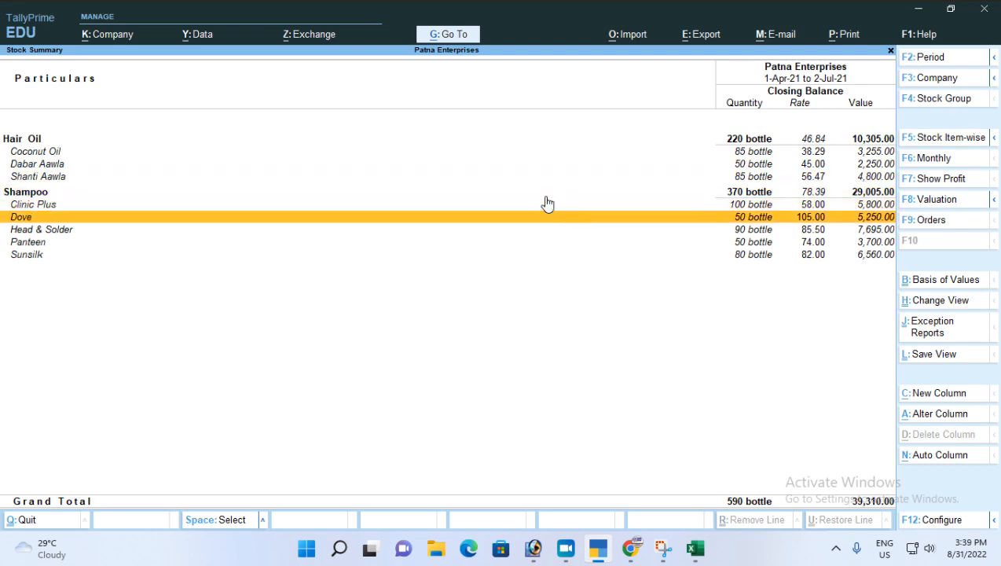
{"action": "key", "text": "Down"}
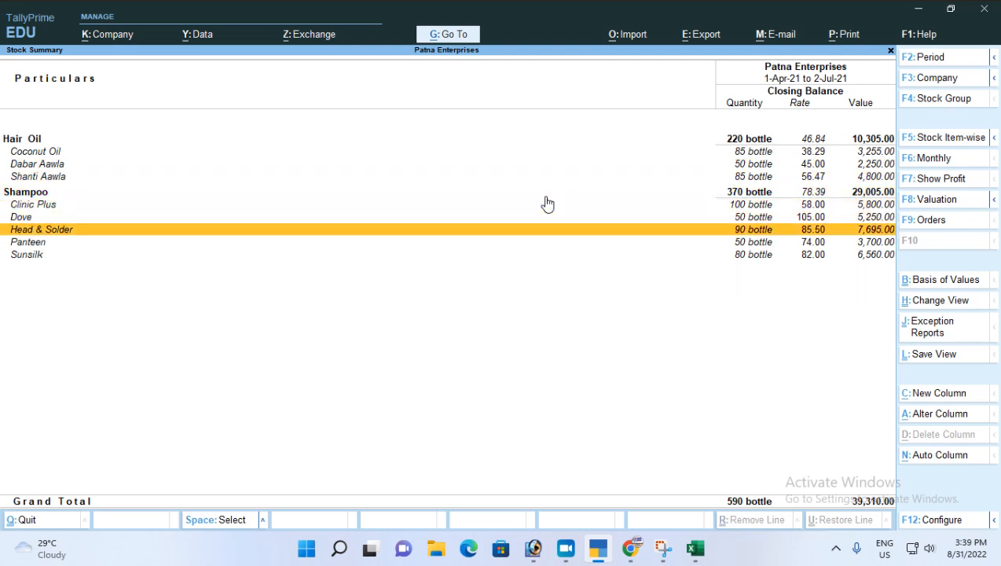
{"action": "key", "text": "Escape"}
{"action": "key", "text": "Escape"}
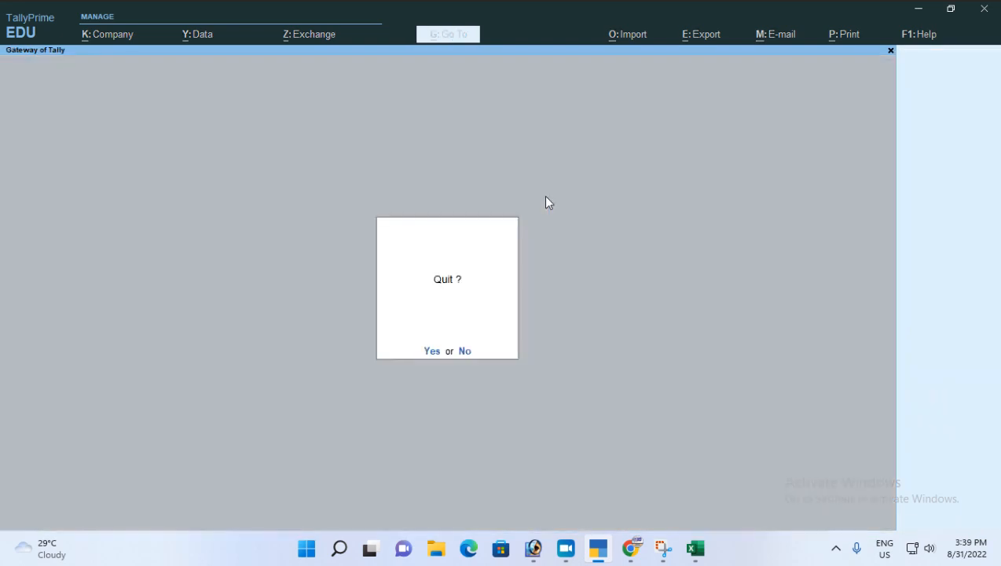
{"action": "key", "text": "Escape"}
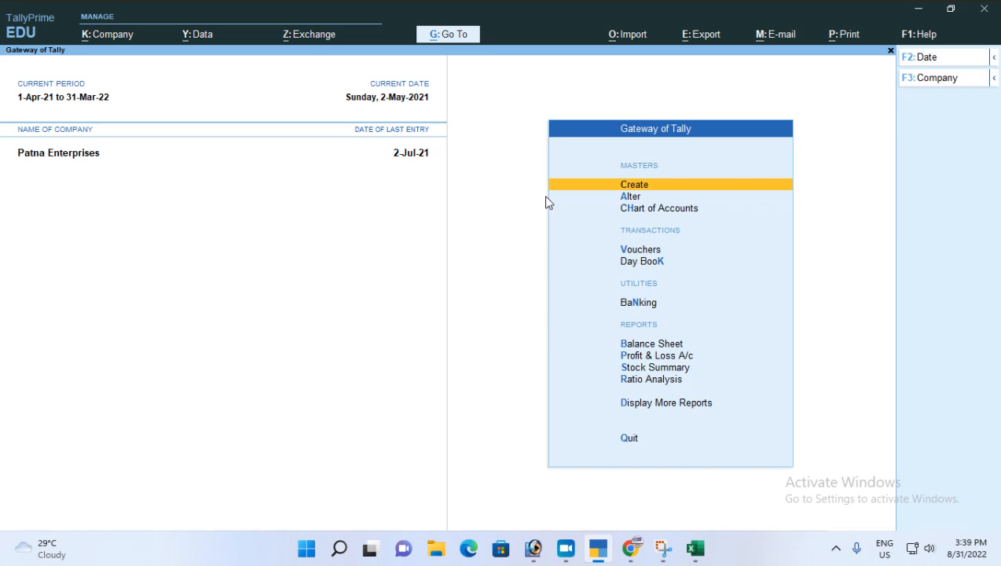
- Start a Payment voucher and set its date to 31-May-21
{"action": "key", "text": "Down"}
{"action": "key", "text": "Down"}
{"action": "key", "text": "Down"}
{"action": "key", "text": "Down"}
{"action": "key", "text": "Up"}
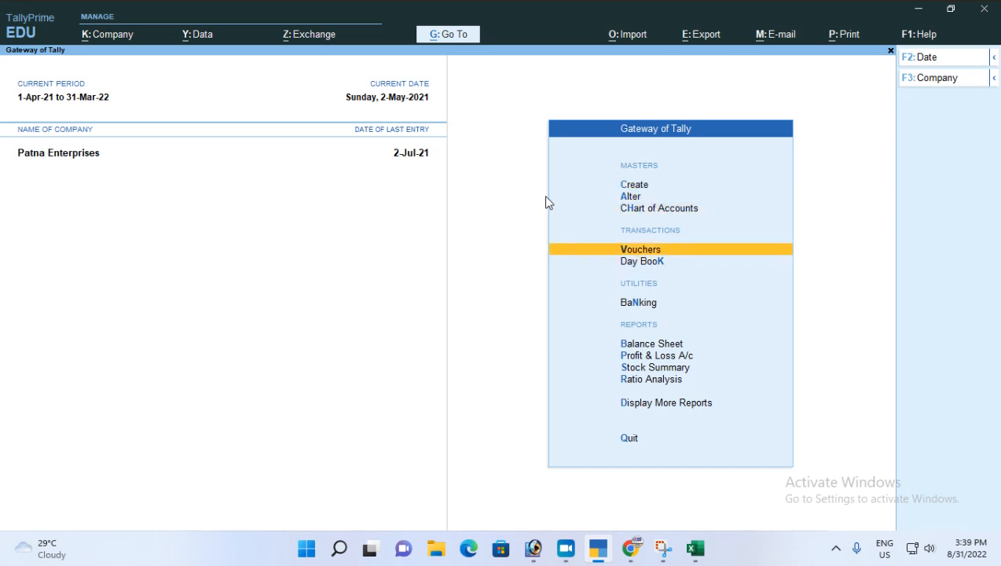
{"action": "key", "text": "Return"}
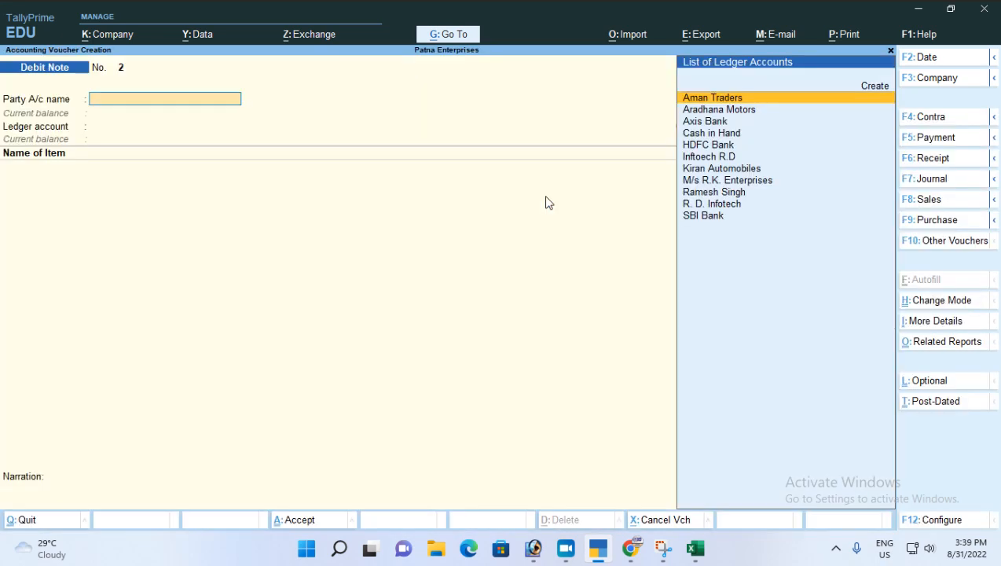
{"action": "key", "text": "F5"}
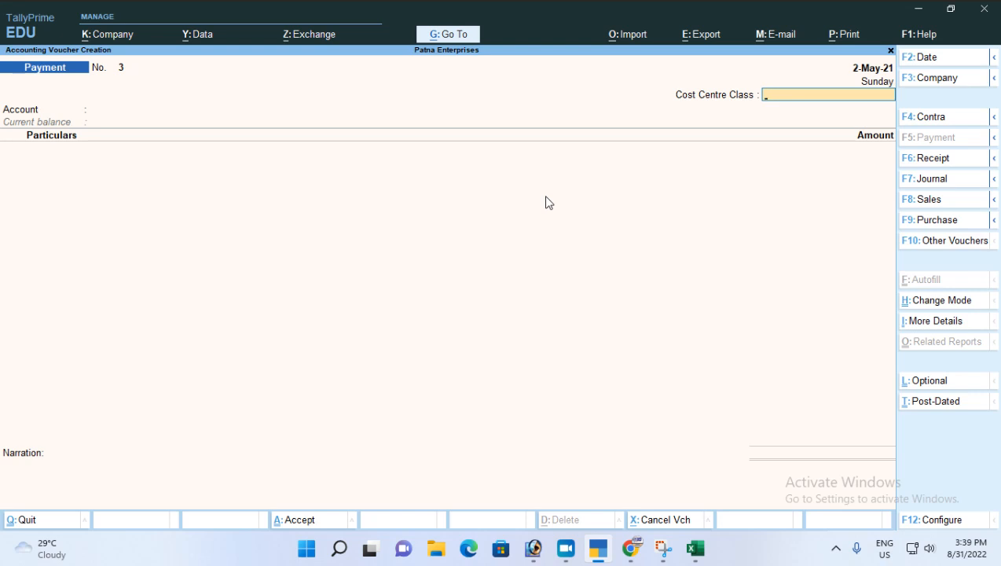
{"action": "key", "text": "F2"}
{"action": "type", "text": "31-5"}
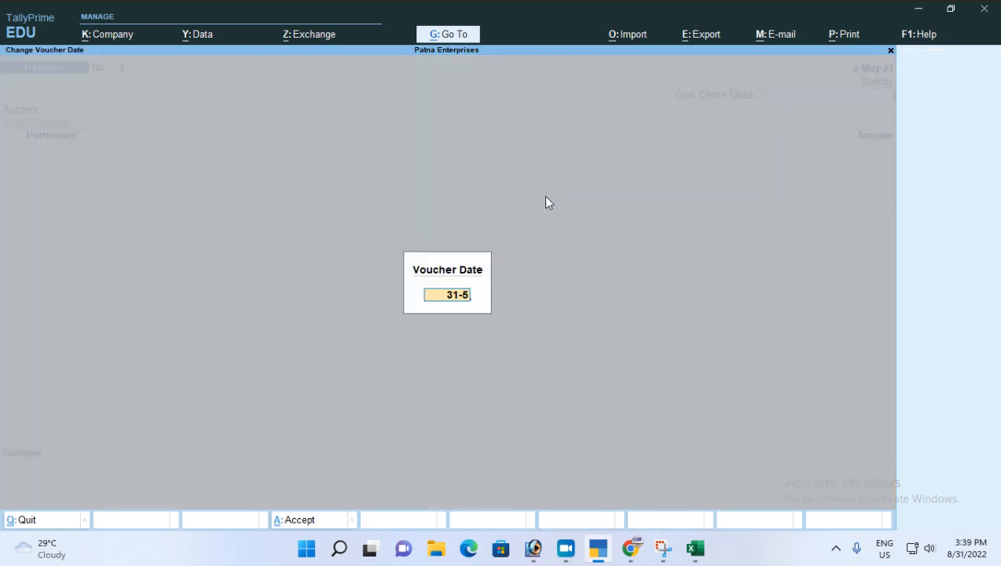
{"action": "key", "text": "Return"}
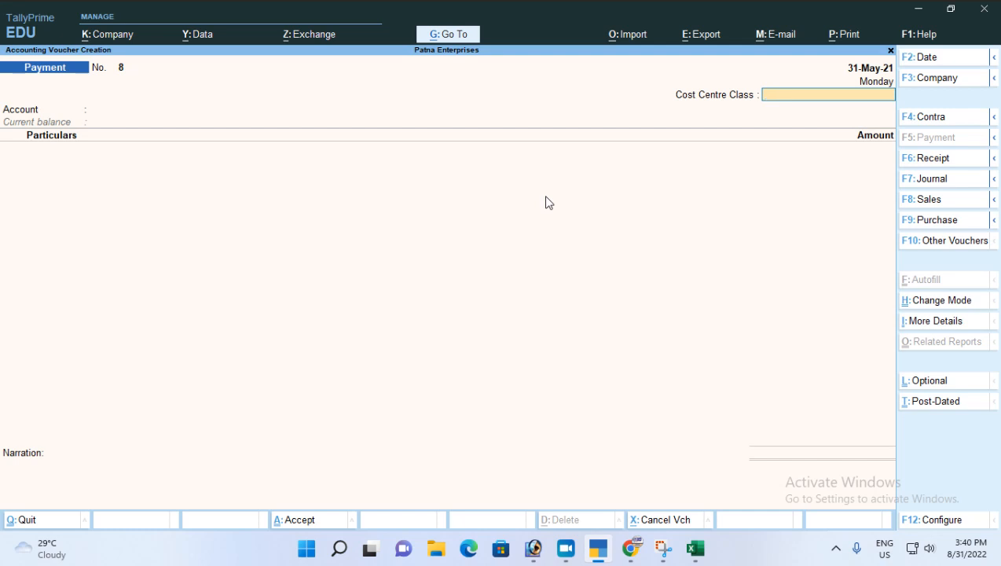
{"action": "key", "text": "Return"}
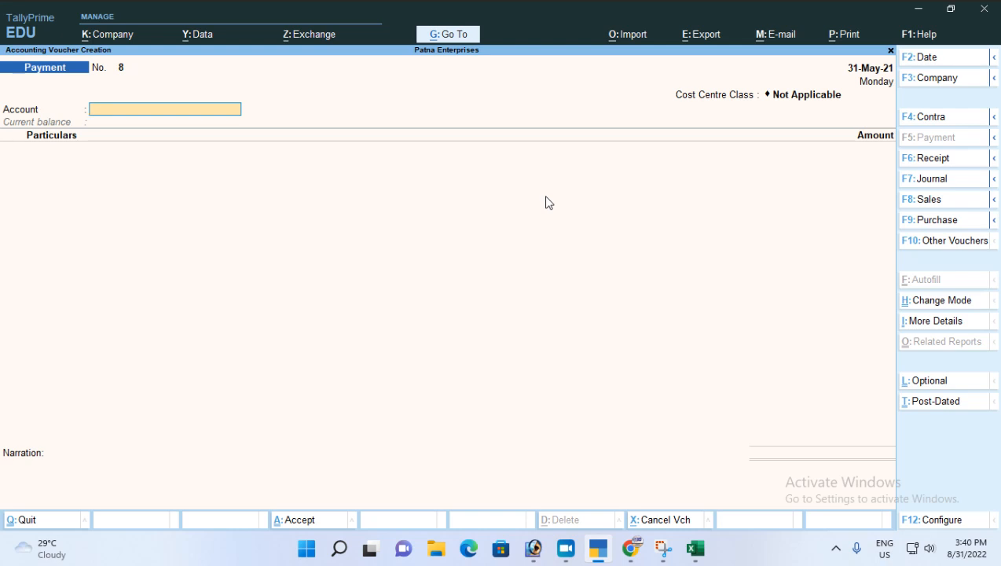
{"action": "type", "text": "H"}
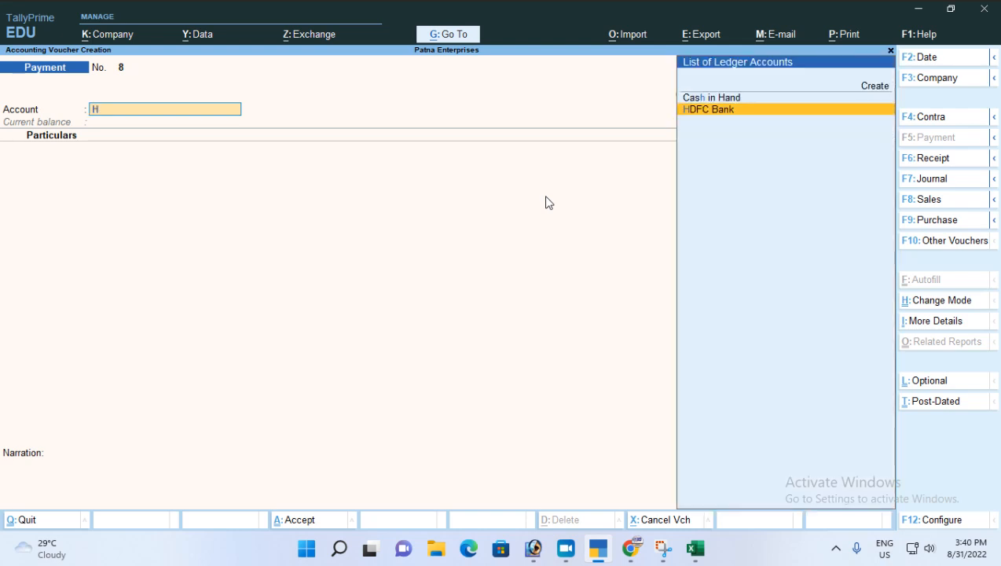
{"action": "key", "text": "Return"}
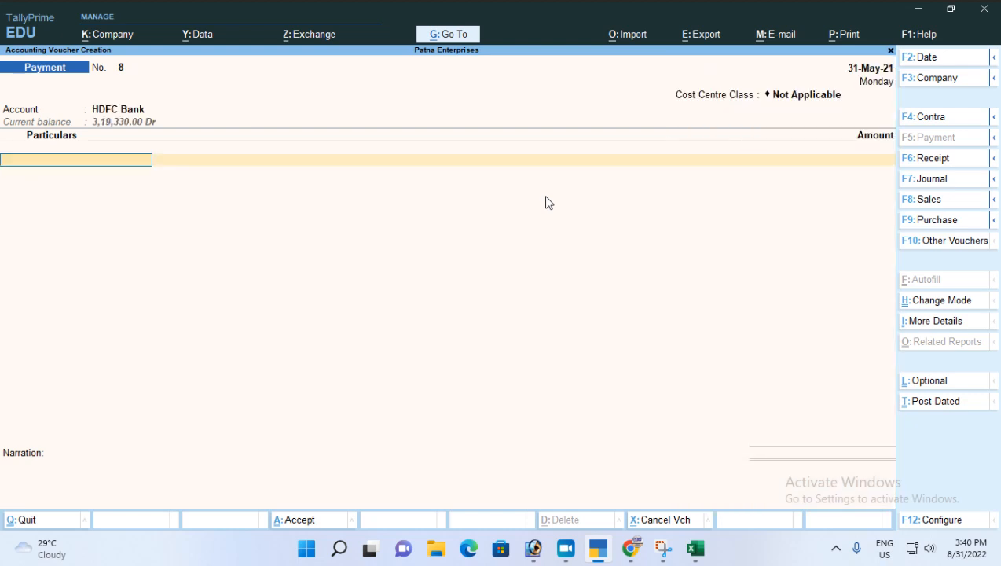
{"action": "type", "text": "r"}
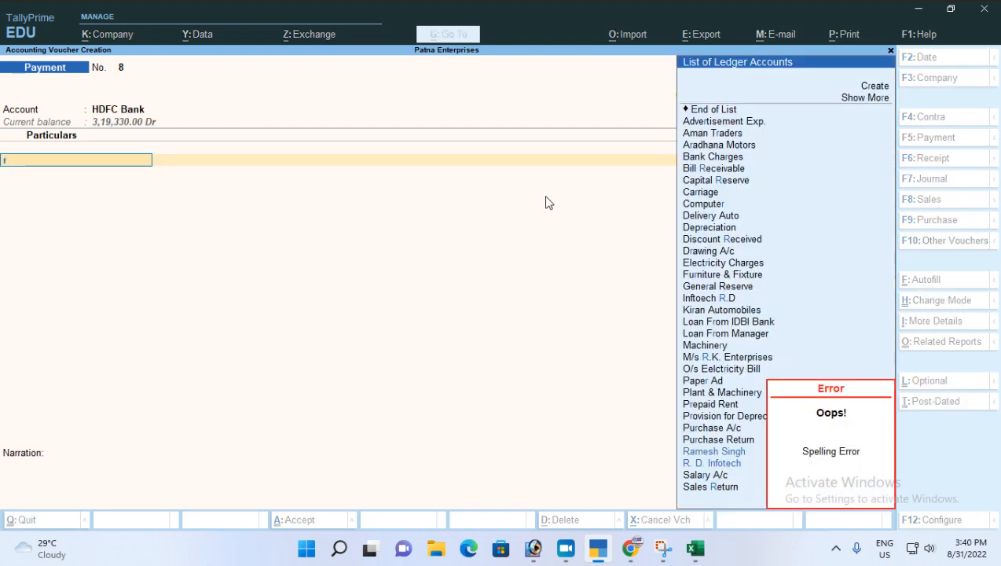
{"action": "type", "text": "k"}
{"action": "key", "text": "Return"}
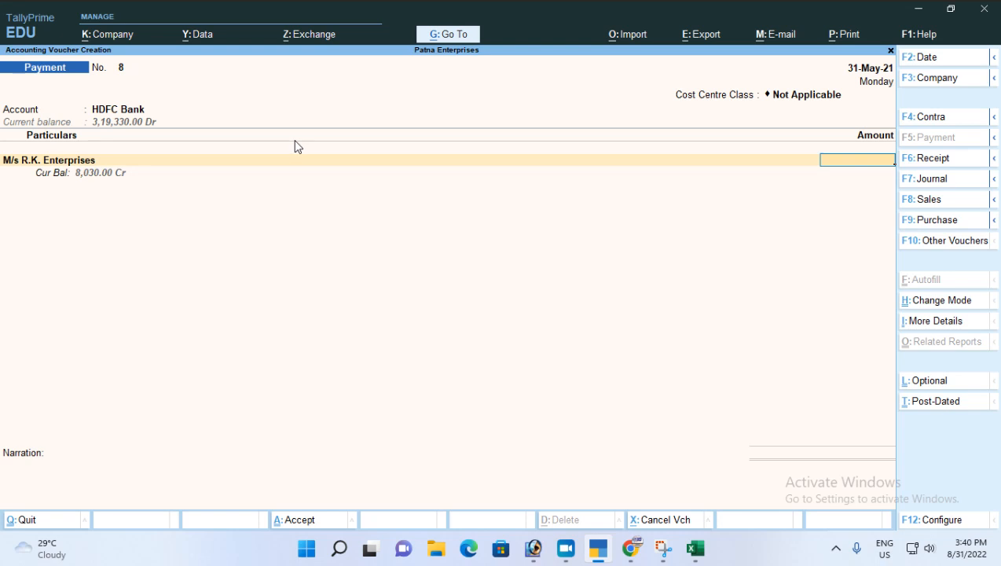
{"action": "key", "text": "Escape"}
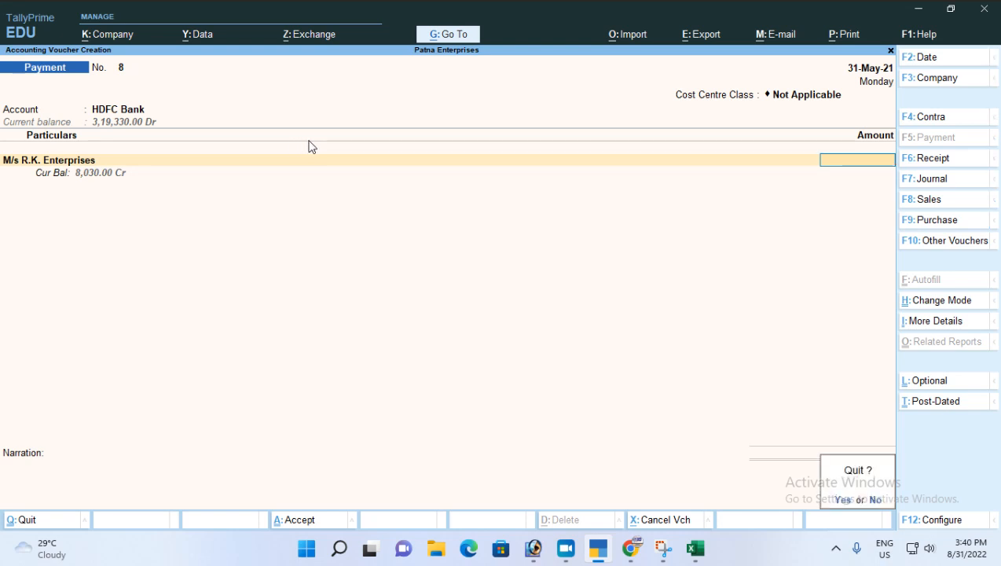
{"action": "key", "text": "y"}
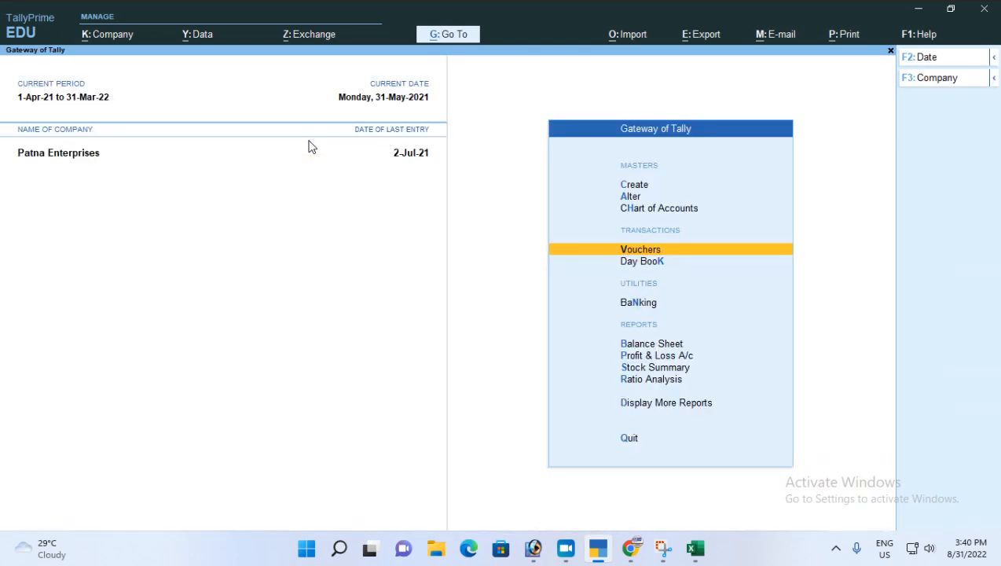
- Reopen the Payment voucher, change it to Double Entry mode and keep the cost centre class as Not Applicable
{"action": "key", "text": "Return"}
{"action": "key", "text": "ctrl+h"}
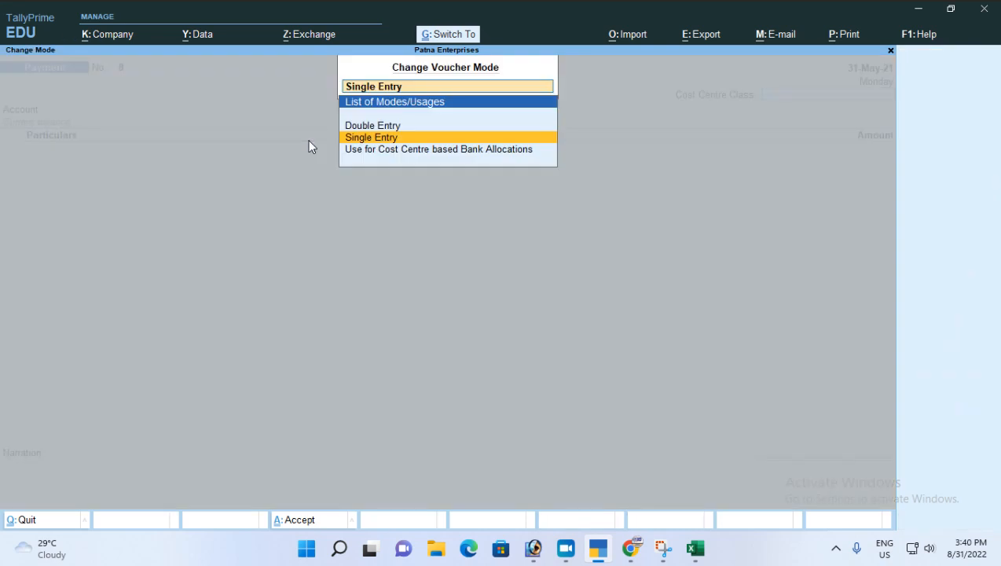
{"action": "key", "text": "Up"}
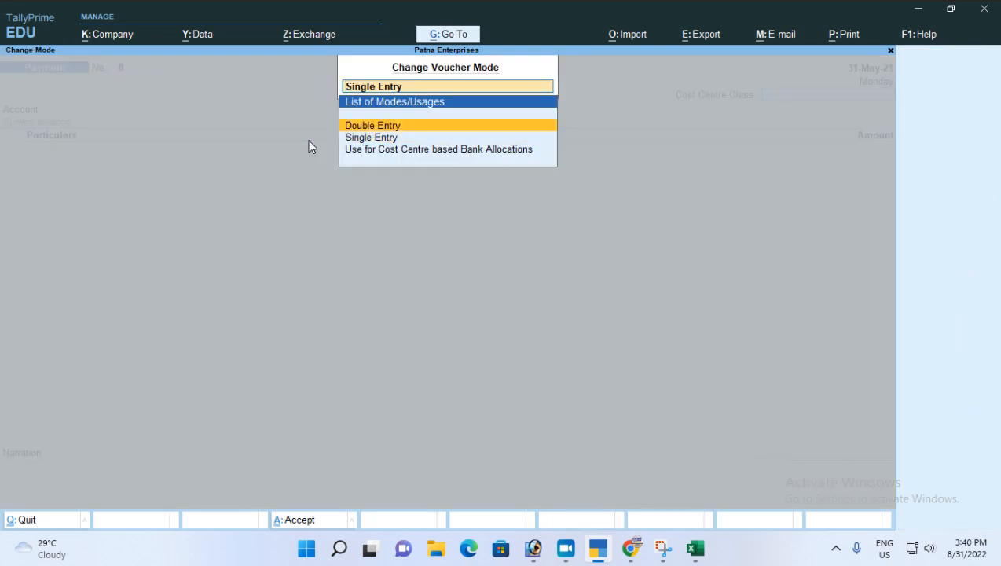
{"action": "key", "text": "Return"}
{"action": "key", "text": "Return"}
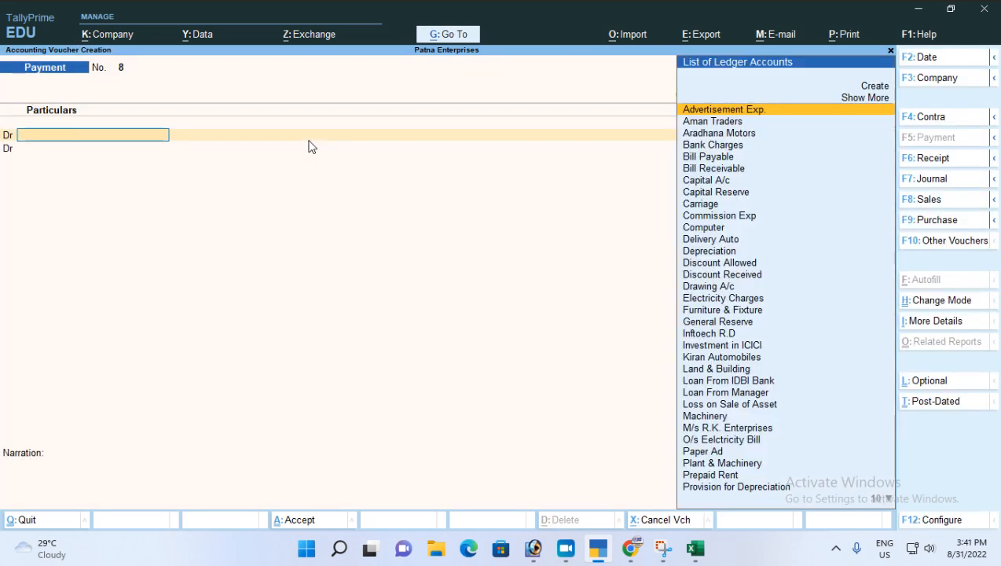
- Select M/s R.K. Enterprises as the debit ledger of the payment
{"action": "type", "text": "R"}
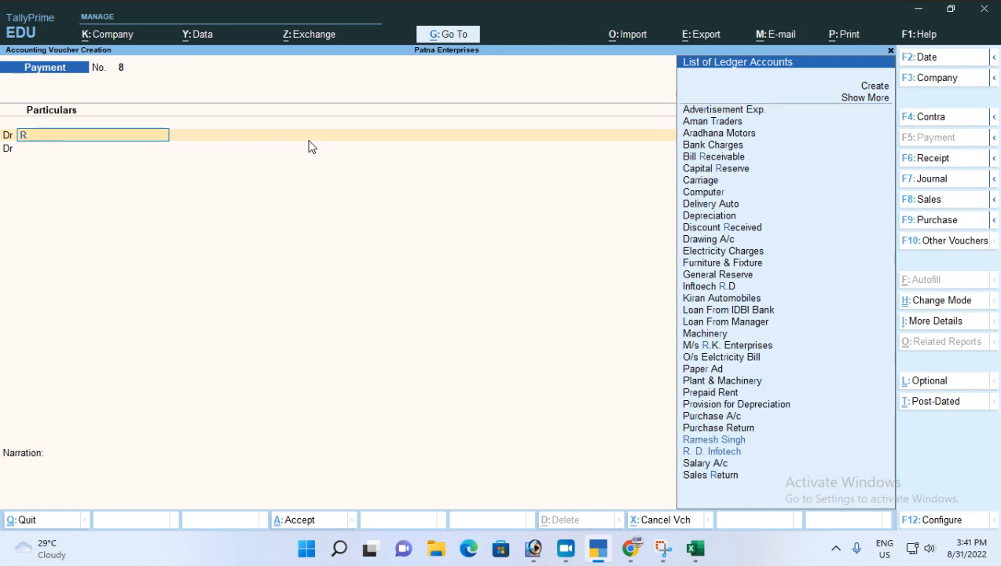
{"action": "key", "text": "Up"}
{"action": "key", "text": "Up"}
{"action": "key", "text": "Up"}
{"action": "key", "text": "Up"}
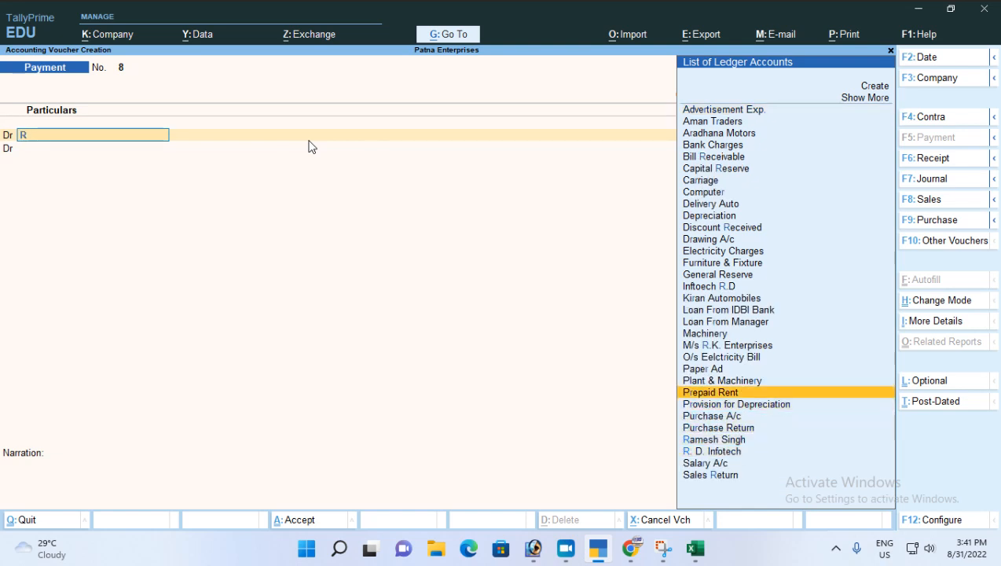
{"action": "key", "text": "Down"}
{"action": "key", "text": "Down"}
{"action": "key", "text": "Down"}
{"action": "key", "text": "Down"}
{"action": "key", "text": "Up"}
{"action": "key", "text": "Up"}
{"action": "key", "text": "Up"}
{"action": "key", "text": "Up"}
{"action": "key", "text": "Up"}
{"action": "key", "text": "Up"}
{"action": "key", "text": "Up"}
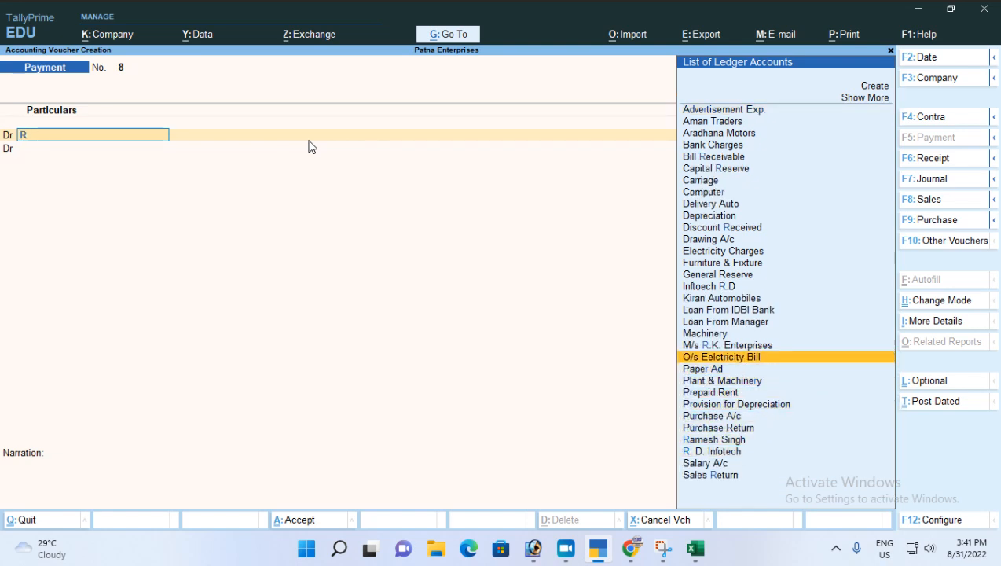
{"action": "type", "text": "k"}
{"action": "key", "text": "Return"}
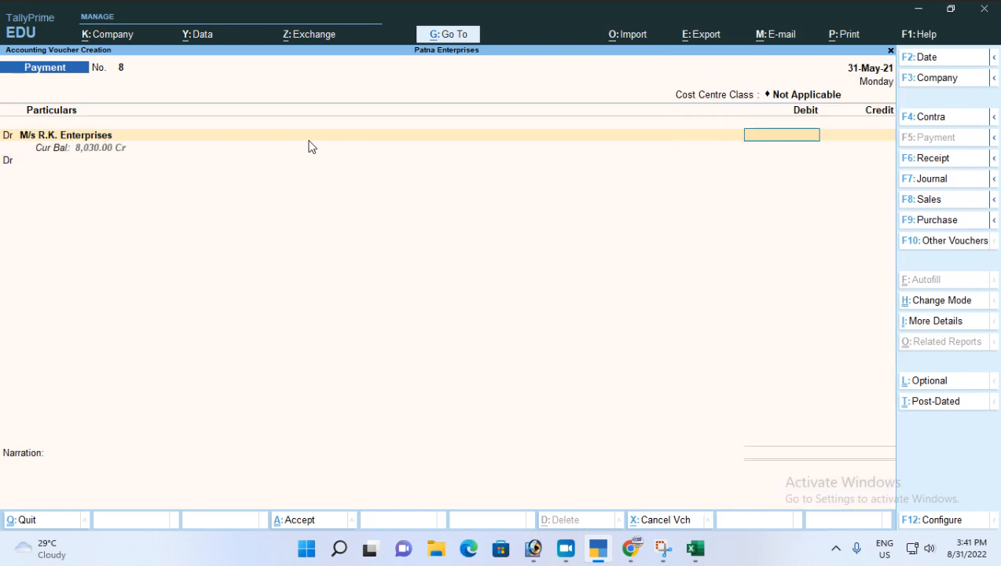
- Debit M/s R.K. Enterprises with 8,030 and settle it as Agst Ref against the pending bill dated 2-May-21
{"action": "type", "text": "8030"}
{"action": "key", "text": "Return"}
{"action": "key", "text": "Return"}
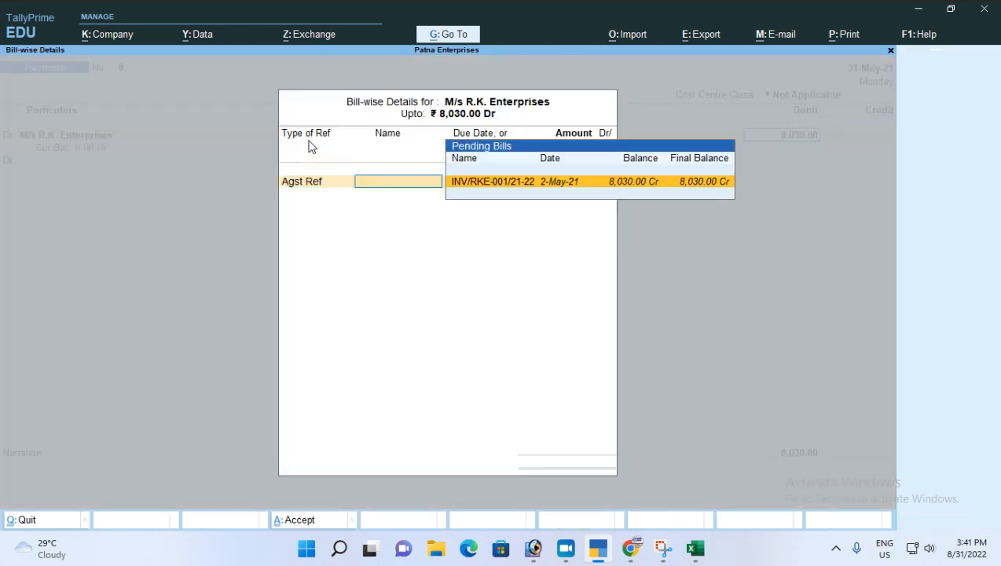
{"action": "key", "text": "Return"}
{"action": "key", "text": "Return"}
{"action": "key", "text": "Return"}
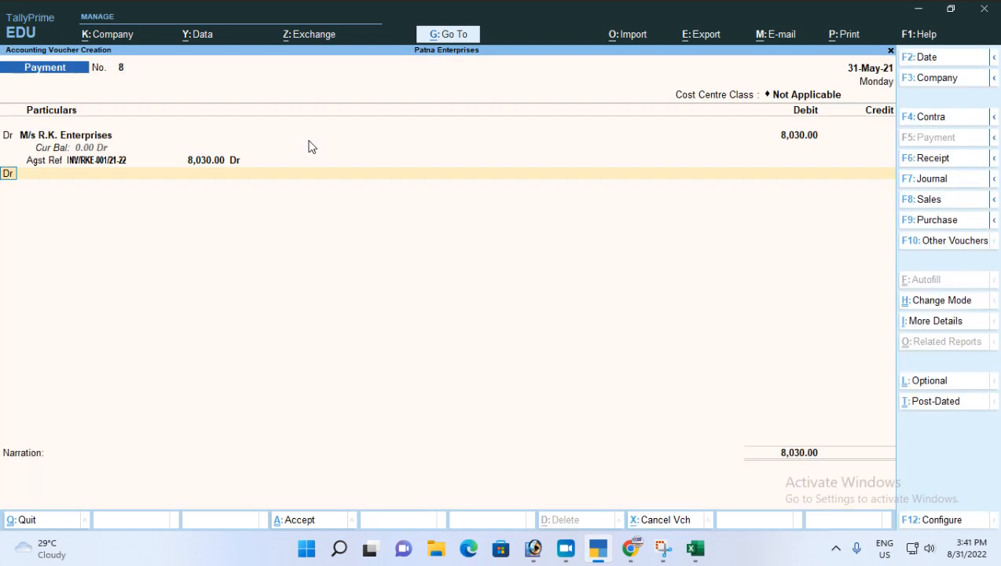
- Add HDFC Bank as the credit ledger for 8,030, and quit the double-entry payment without saving
{"action": "key", "text": "BackSpace"}
{"action": "type", "text": "cr"}
{"action": "key", "text": "Return"}
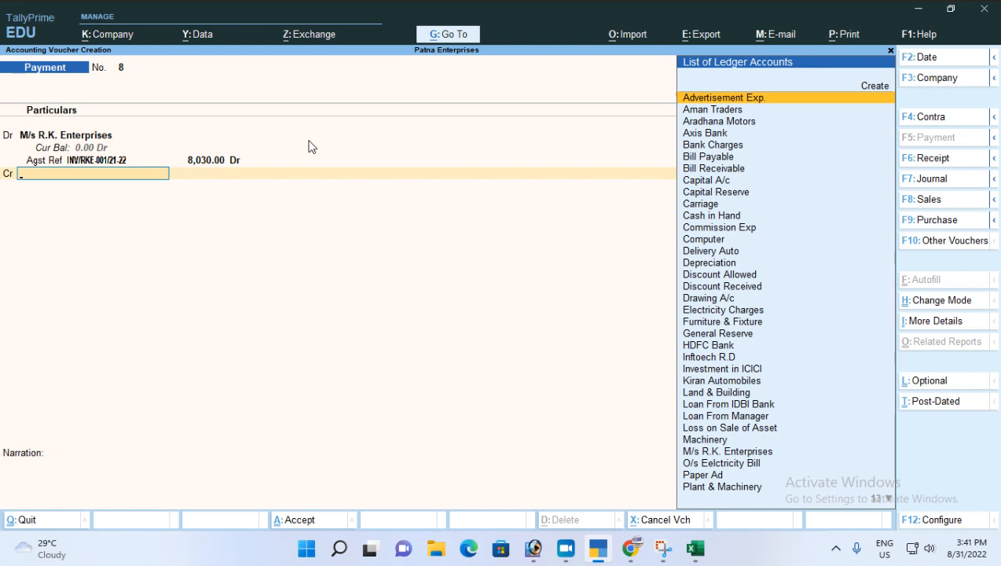
{"action": "type", "text": "hd"}
{"action": "key", "text": "Return"}
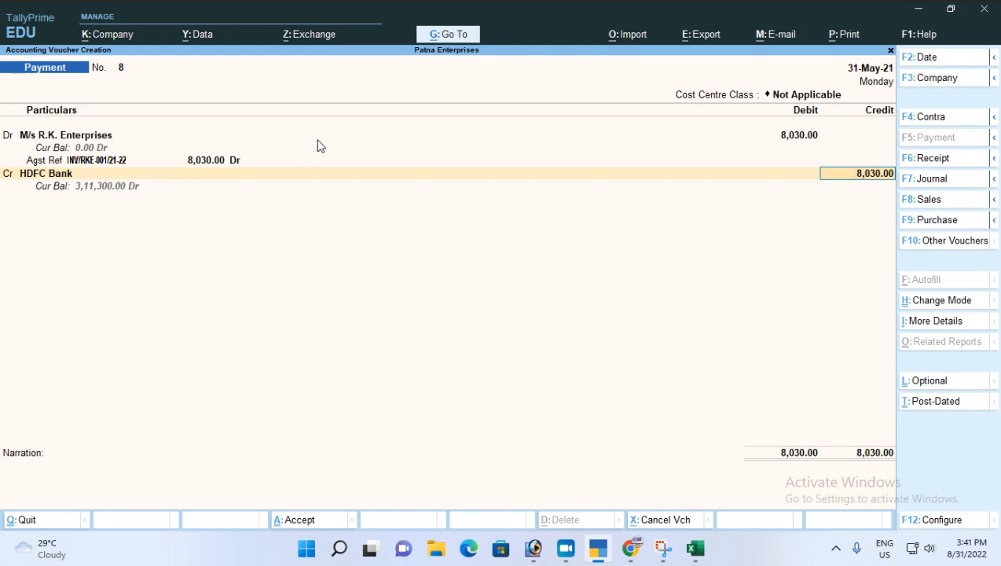
{"action": "key", "text": "Escape"}
{"action": "key", "text": "Escape"}
{"action": "key", "text": "y"}
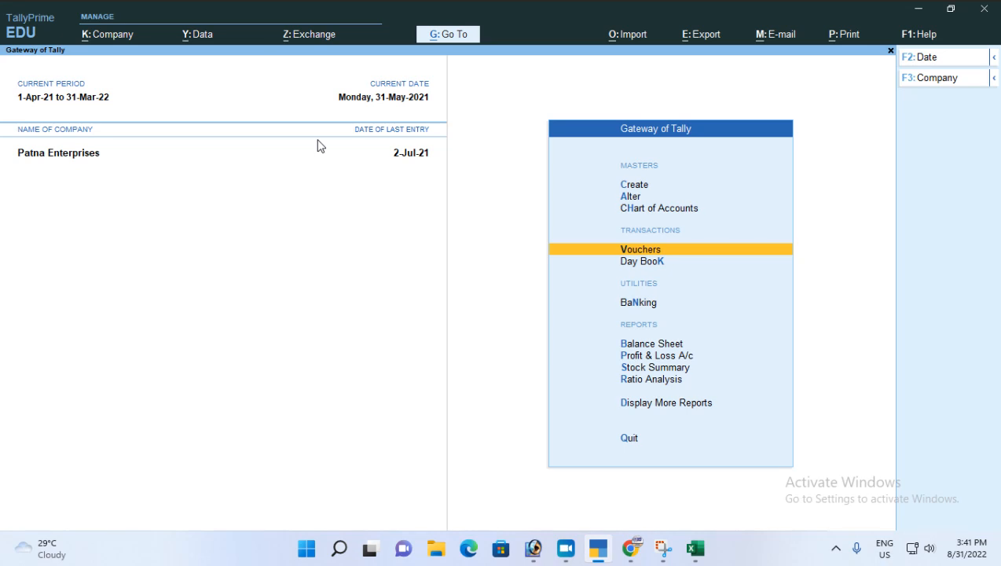
- Reopen the Payment voucher in Single Entry mode and set the cost centre class to Not Applicable
{"action": "key", "text": "Return"}
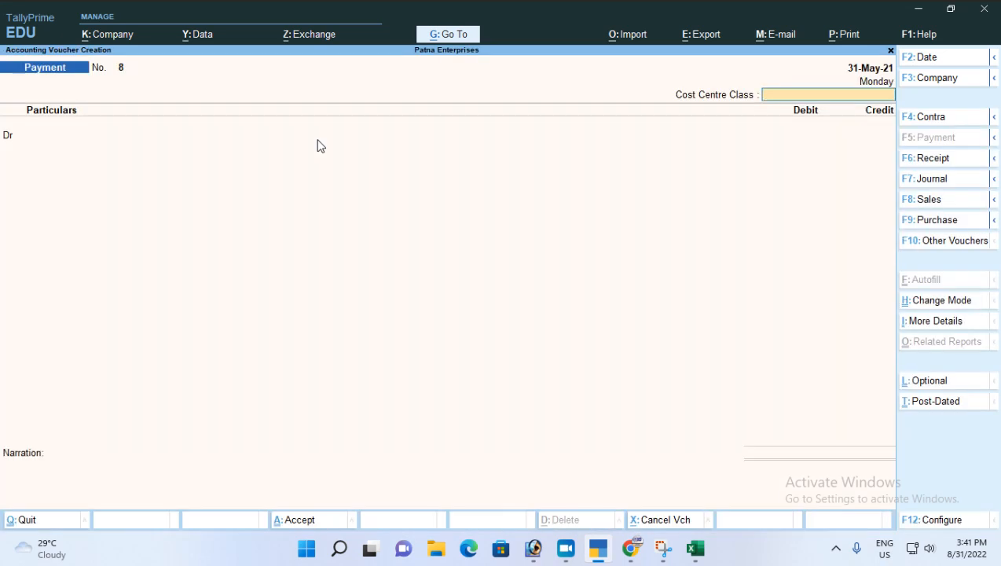
{"action": "key", "text": "ctrl+h"}
{"action": "key", "text": "Down"}
{"action": "key", "text": "Return"}
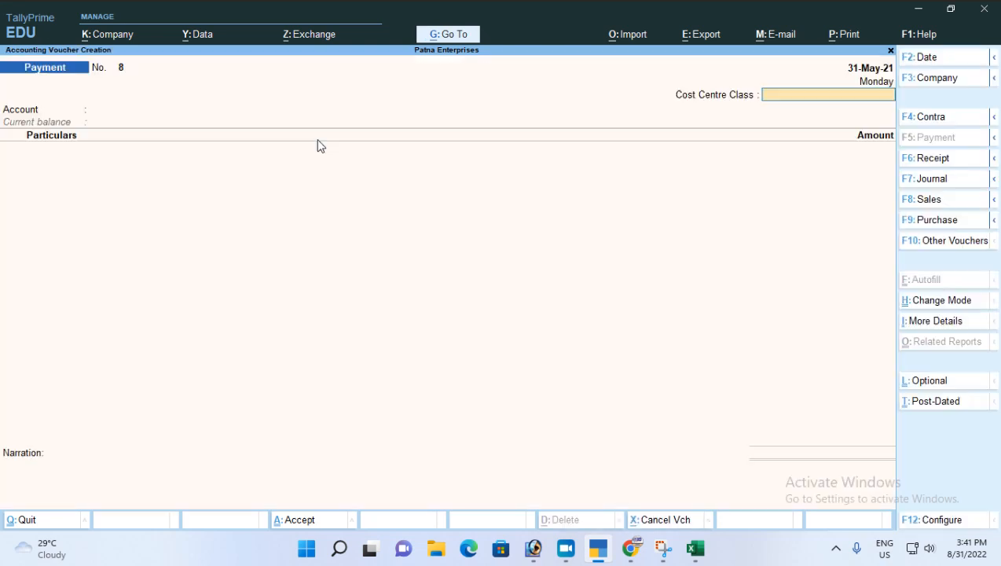
{"action": "key", "text": "Return"}
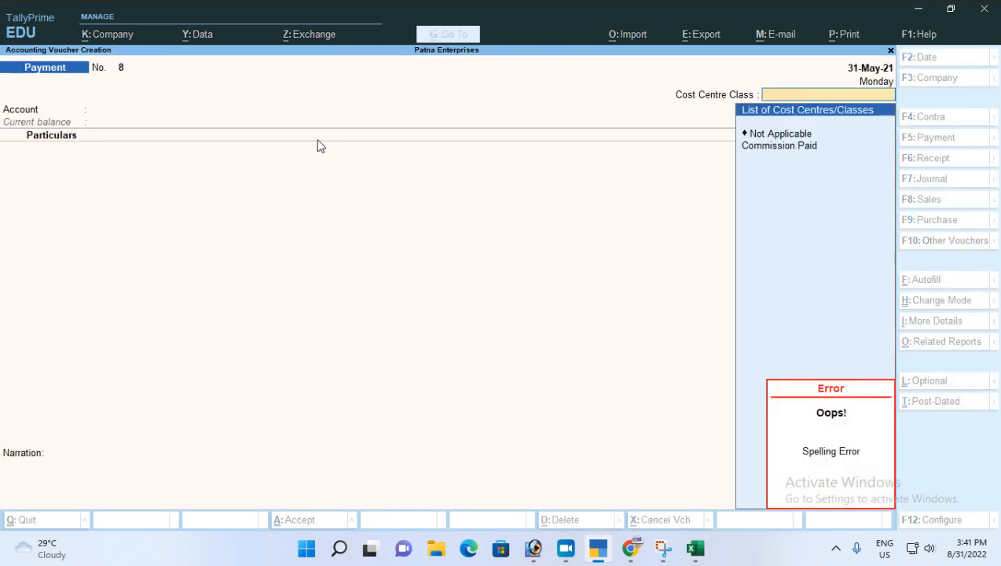
{"action": "key", "text": "Return"}
{"action": "key", "text": "Down"}
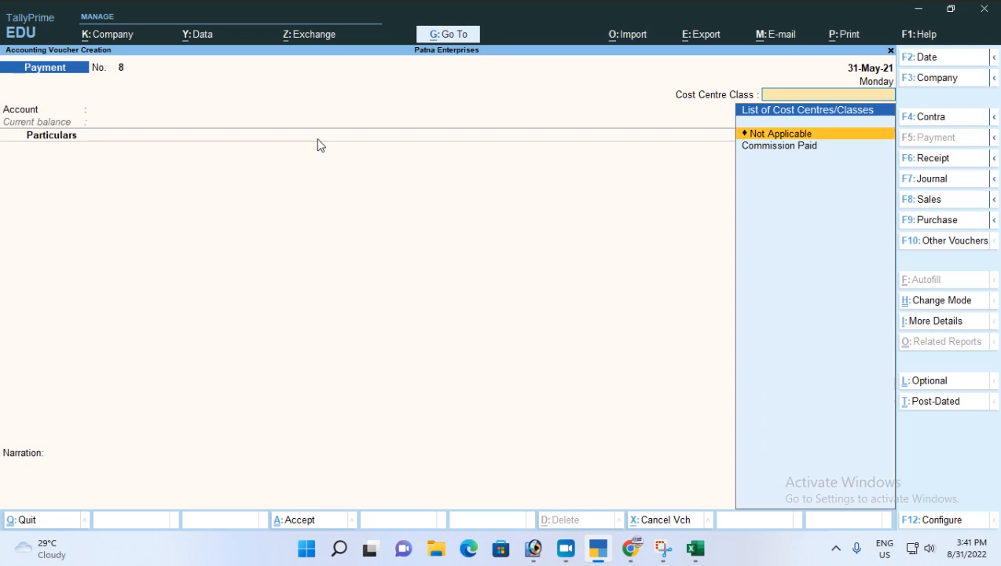
{"action": "key", "text": "Return"}
- Pay from HDFC Bank to M/s R.K. Enterprises with an amount of 8,030
{"action": "type", "text": "hd"}
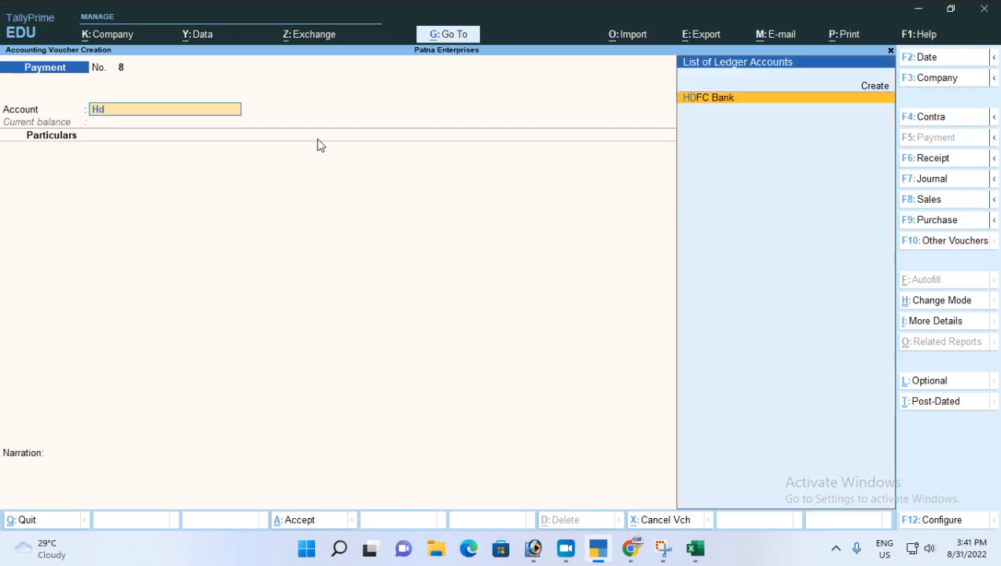
{"action": "key", "text": "Return"}
{"action": "type", "text": "ms"}
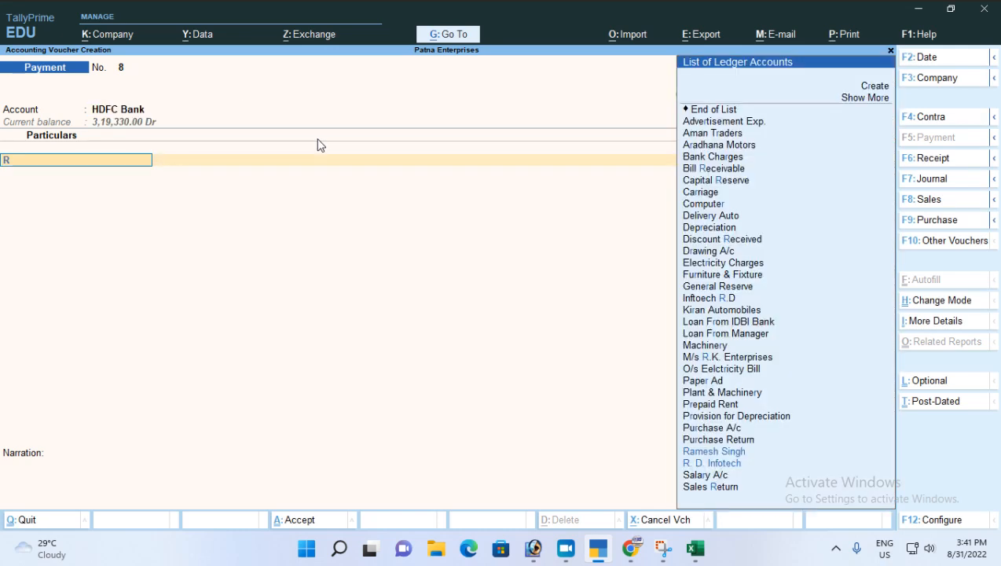
{"action": "key", "text": "Return"}
{"action": "type", "text": "8,030"}
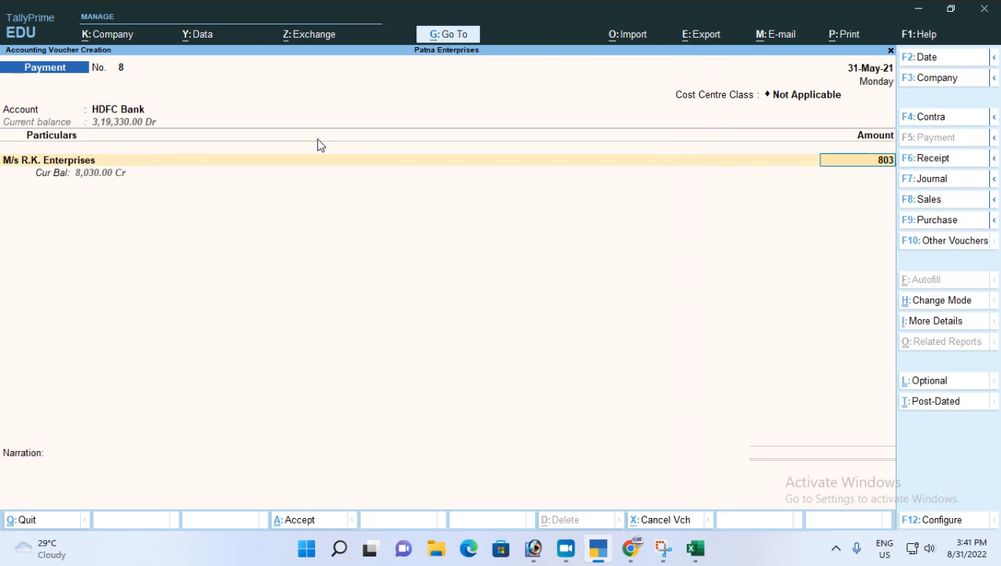
{"action": "key", "text": "Return"}
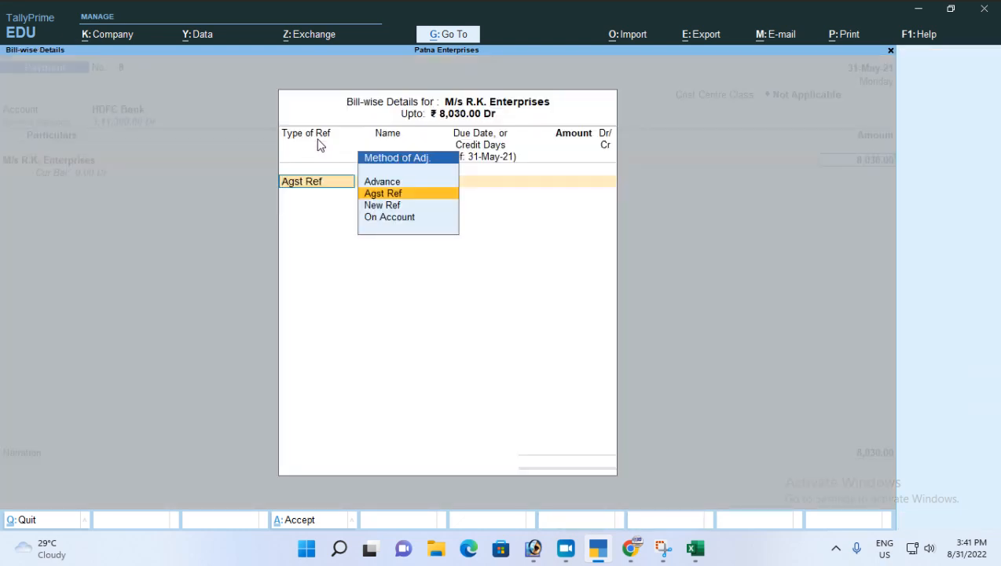
- Allocate the 8,030 payment as Agst Ref to the supplier's pending bill dated 2-May-21
{"action": "key", "text": "Return"}
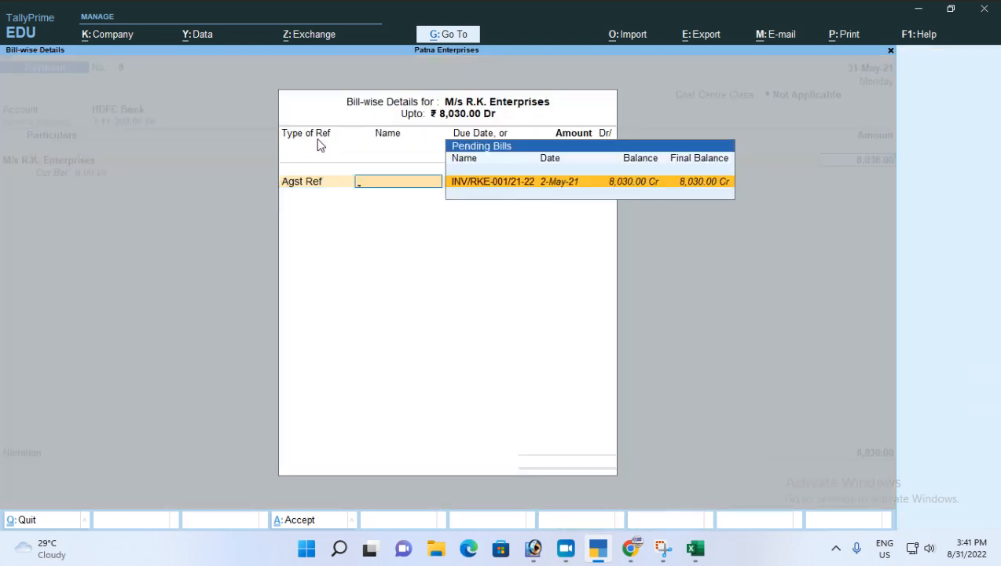
{"action": "key", "text": "Return"}
{"action": "key", "text": "Return"}
{"action": "key", "text": "Return"}
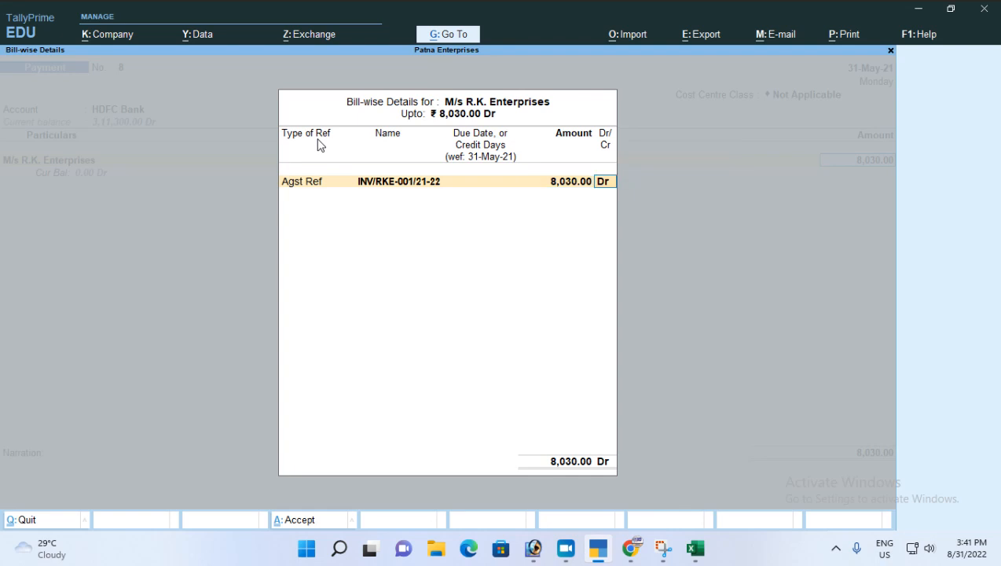
{"action": "key", "text": "Return"}
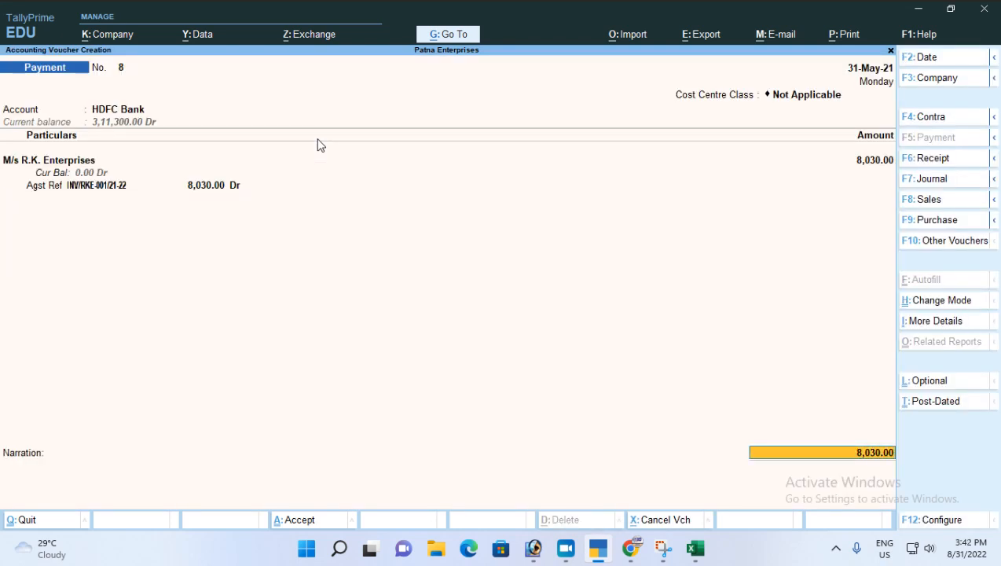
- Save the payment voucher with the narration left blank
{"action": "key", "text": "Return"}
{"action": "key", "text": "Return"}
{"action": "key", "text": "Return"}
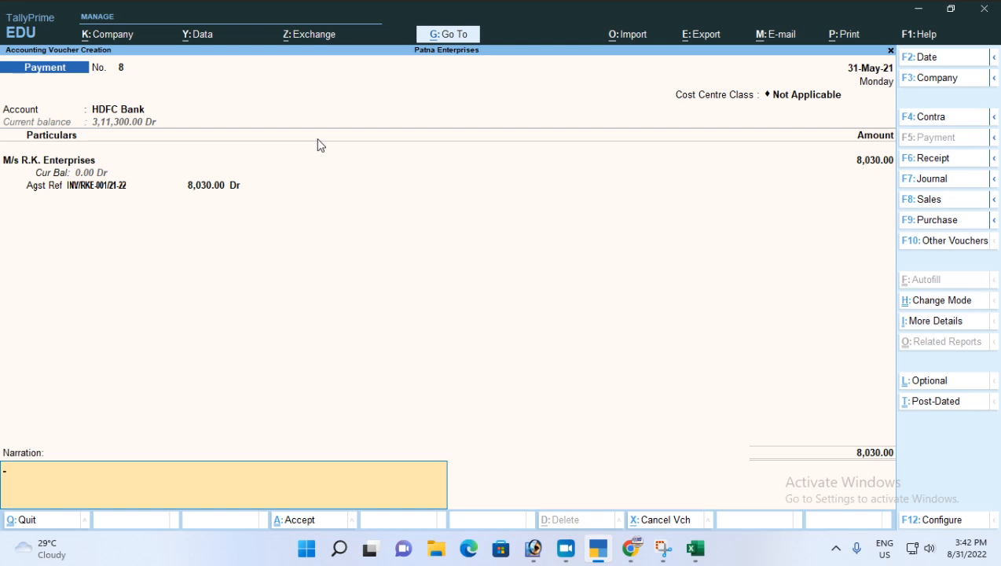
{"action": "key", "text": "Return"}
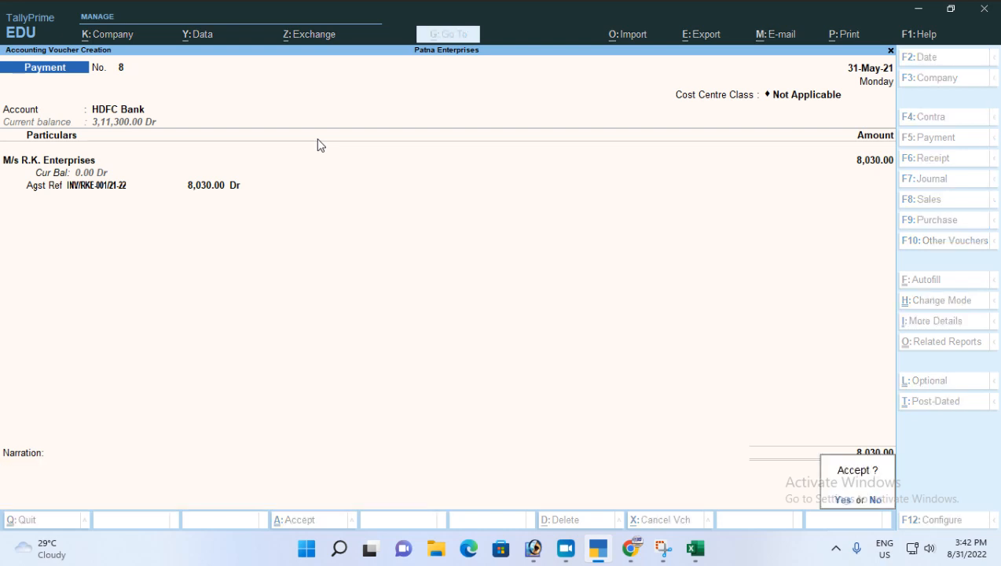
{"action": "key", "text": "Return"}
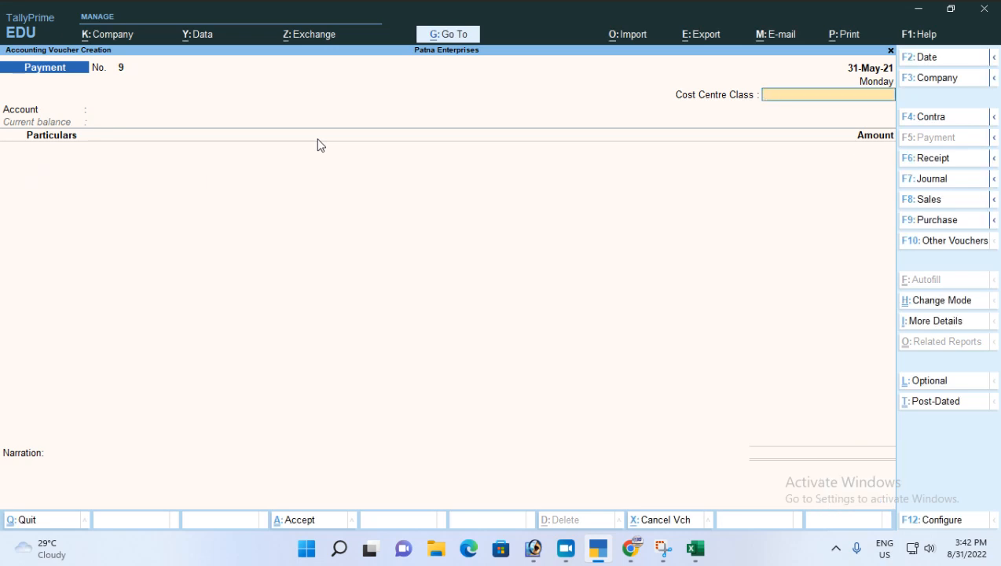
- Return to the Gateway of Tally and reopen voucher entry with a new Payment voucher
{"action": "key", "text": "Escape"}
{"action": "key", "text": "Return"}
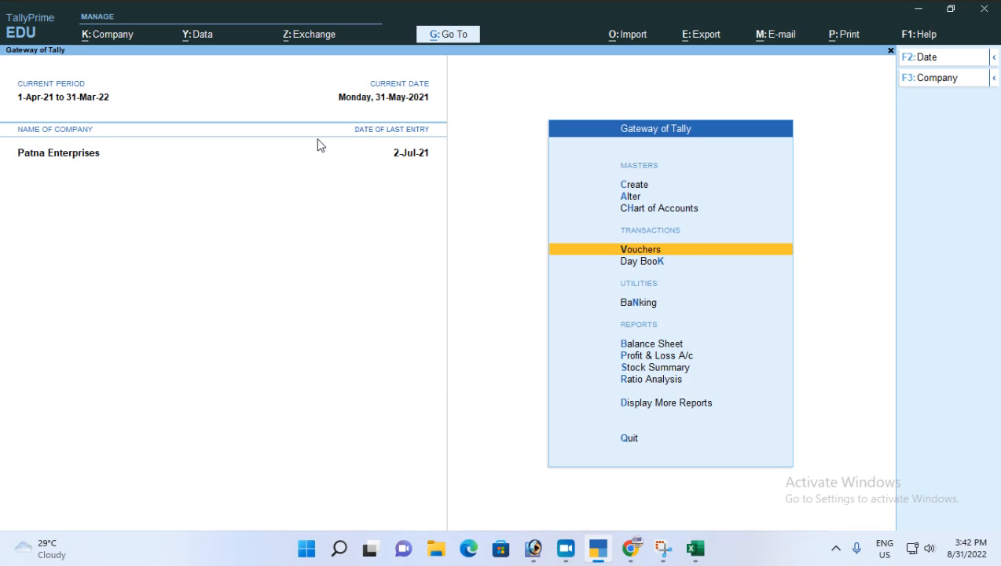
{"action": "key", "text": "Return"}
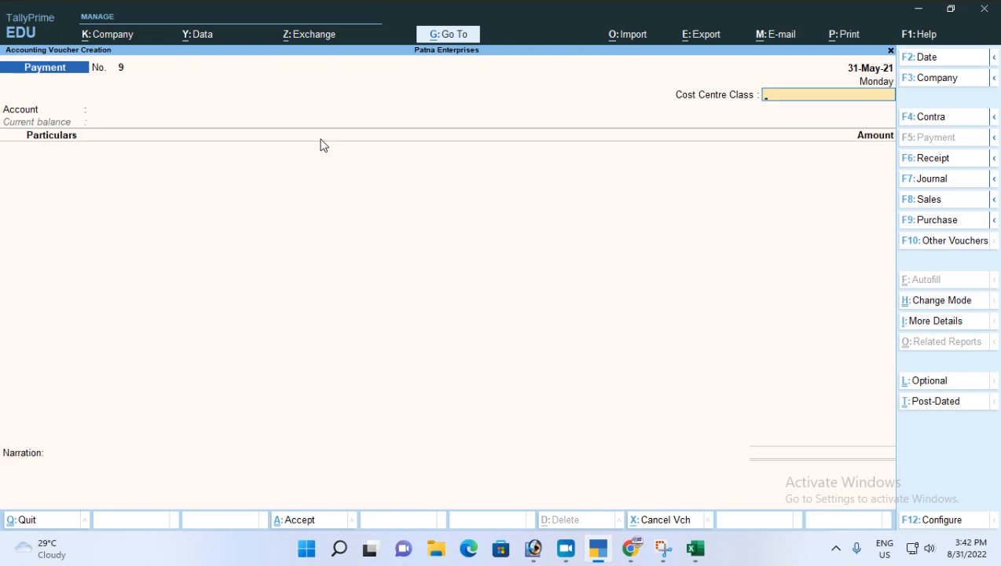
- Switch to the Excel notes, review the purchase cycle's voucher list down to Payment, and return to TallyPrime
{"action": "left_click", "coordinate": [322, 159]}
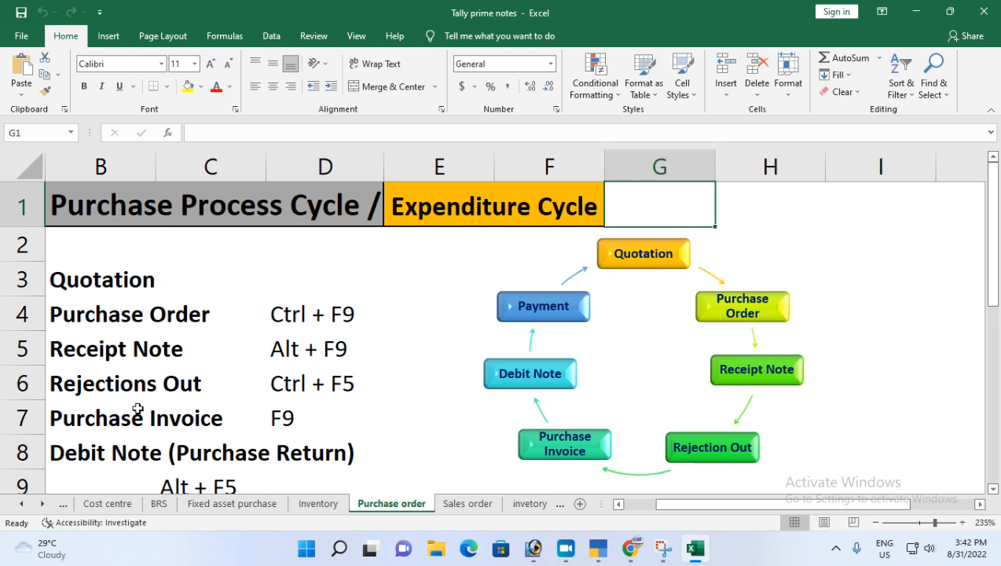
{"action": "scroll", "coordinate": [331, 423], "scroll_direction": "down", "scroll_amount": 1}
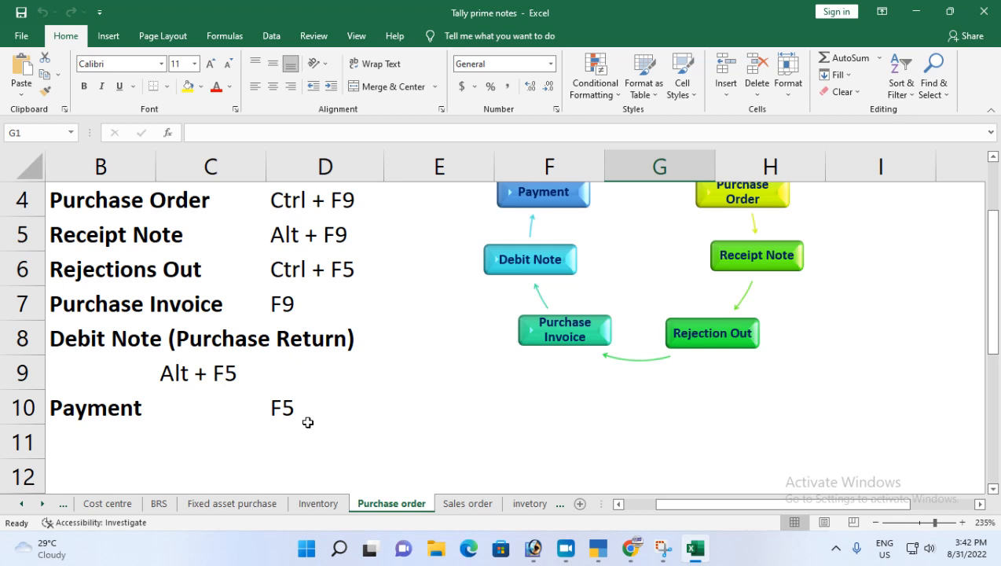
{"action": "scroll", "coordinate": [307, 422], "scroll_direction": "up", "scroll_amount": 1}
{"action": "key", "text": "alt+Tab"}
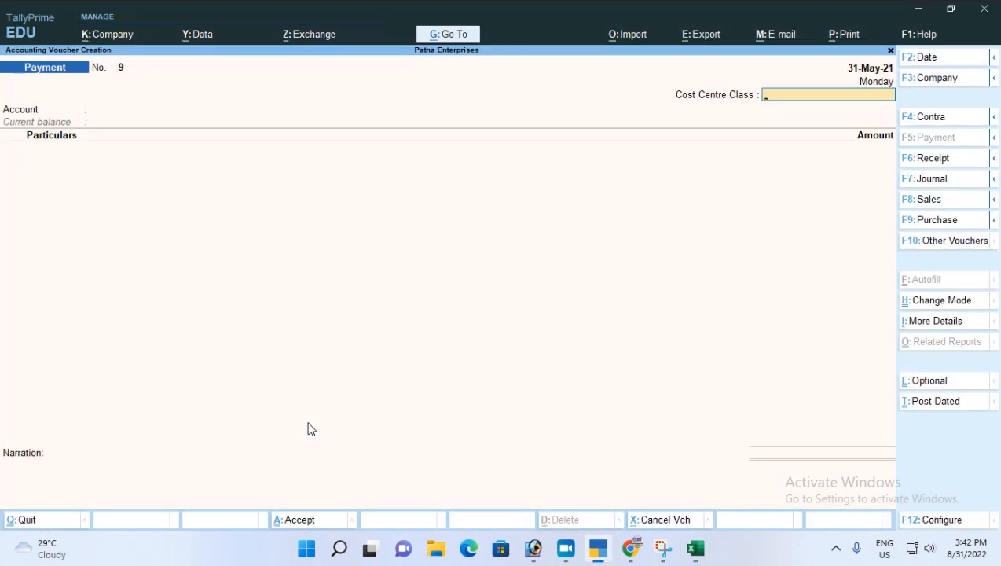
- Change the voucher type from Payment to Purchase Order
{"action": "key", "text": "ctrl"}
{"action": "left_click", "coordinate": [945, 244]}
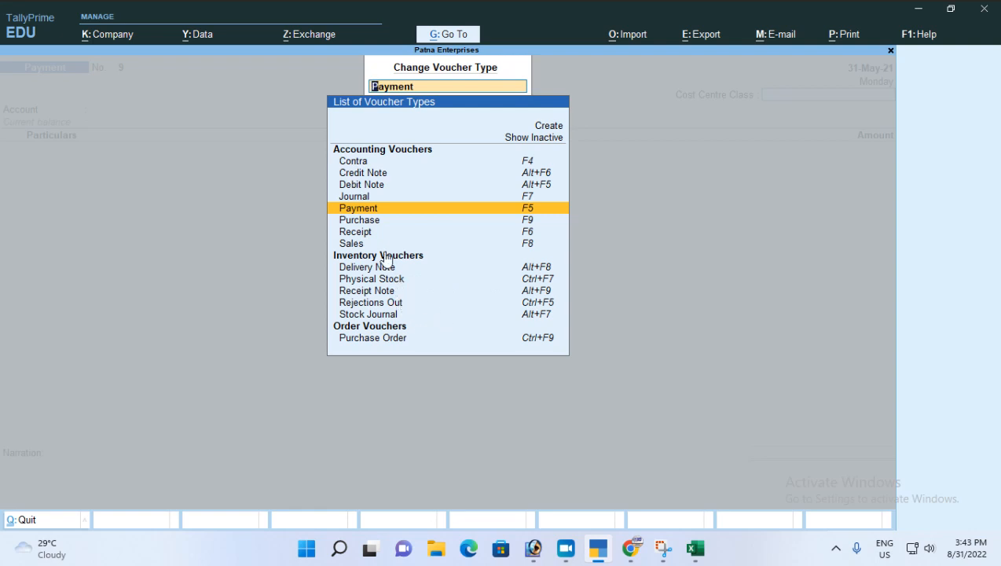
{"action": "key", "text": "Down"}
{"action": "key", "text": "Down"}
{"action": "key", "text": "Down"}
{"action": "key", "text": "Down"}
{"action": "key", "text": "Down"}
{"action": "key", "text": "Down"}
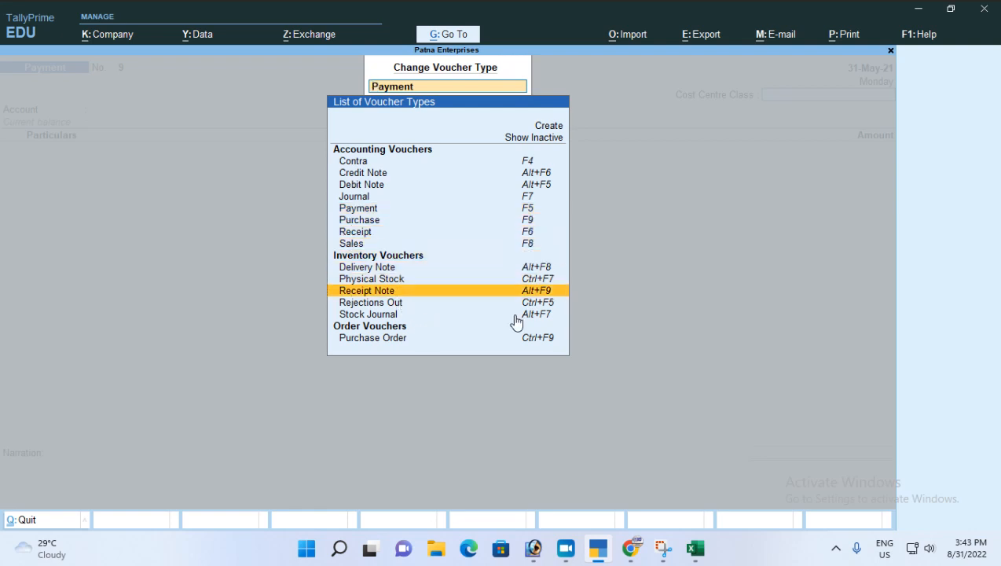
{"action": "key", "text": "Down"}
{"action": "key", "text": "Down"}
{"action": "key", "text": "Down"}
{"action": "key", "text": "Return"}
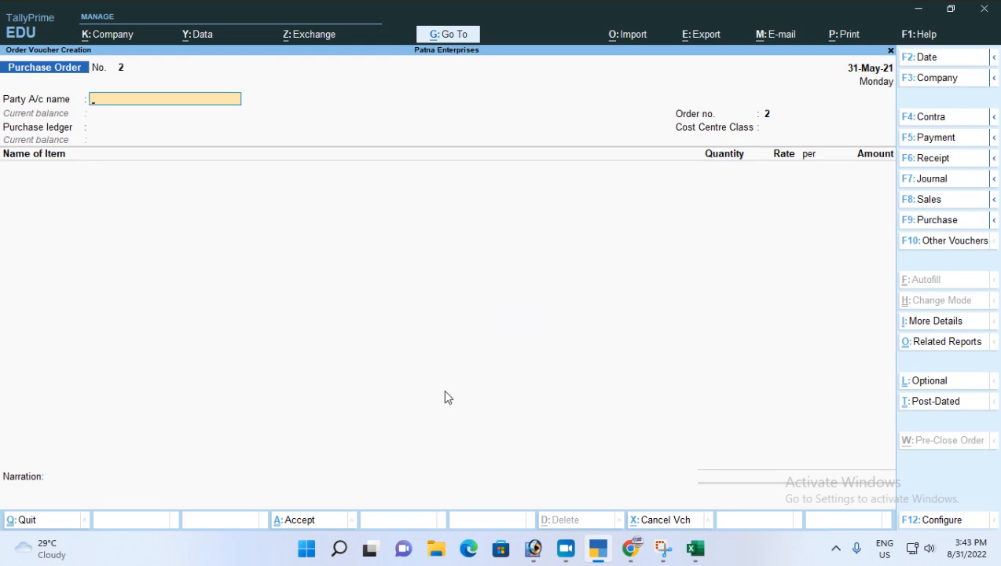
- Set the purchase order's voucher date to 1-Jul-21
{"action": "key", "text": "ctrl"}
{"action": "key", "text": "F2"}
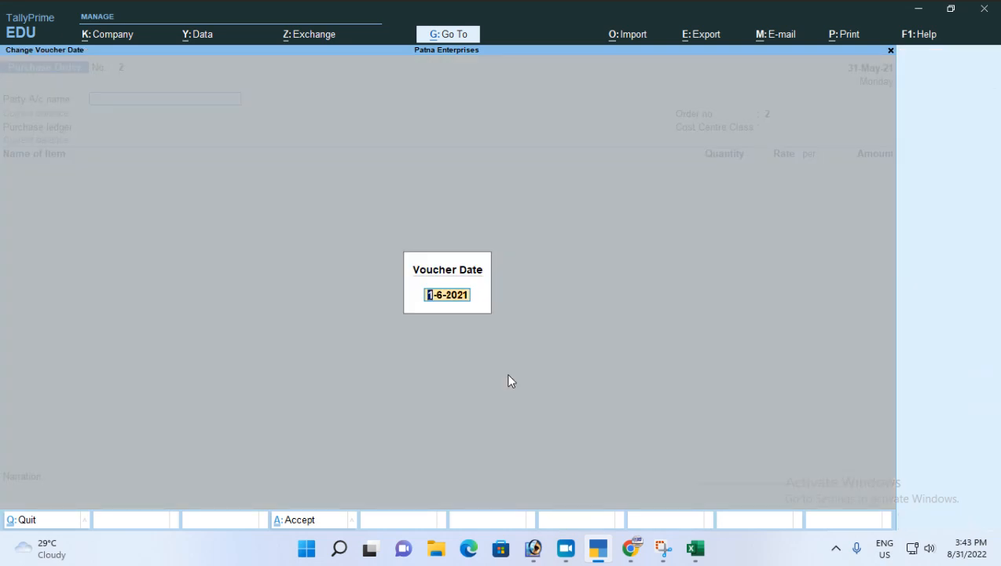
{"action": "type", "text": "1-7"}
{"action": "key", "text": "Return"}
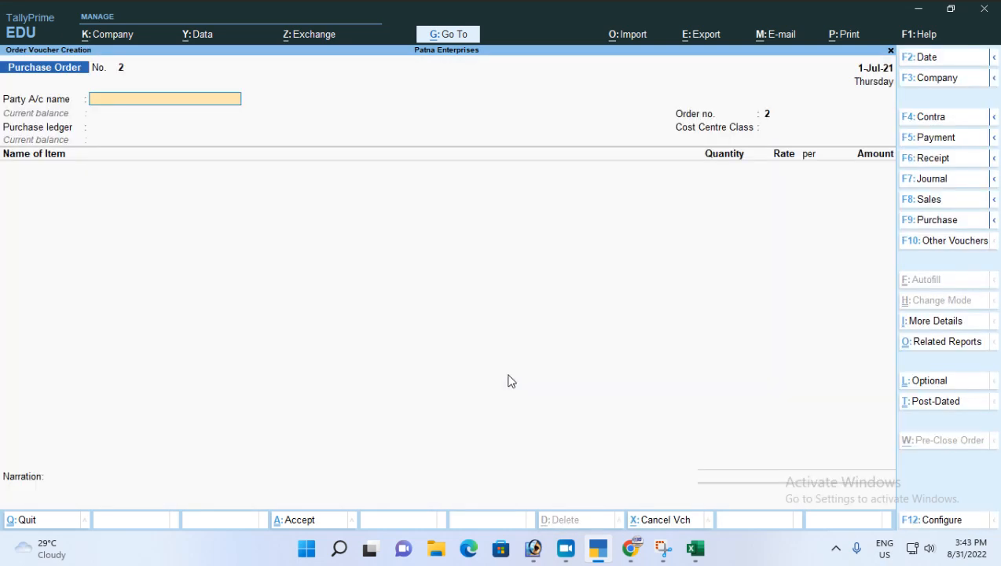
- Choose M/s R.K. Enterprises as the purchase order's party and leave all order and receipt details blank
{"action": "type", "text": "M"}
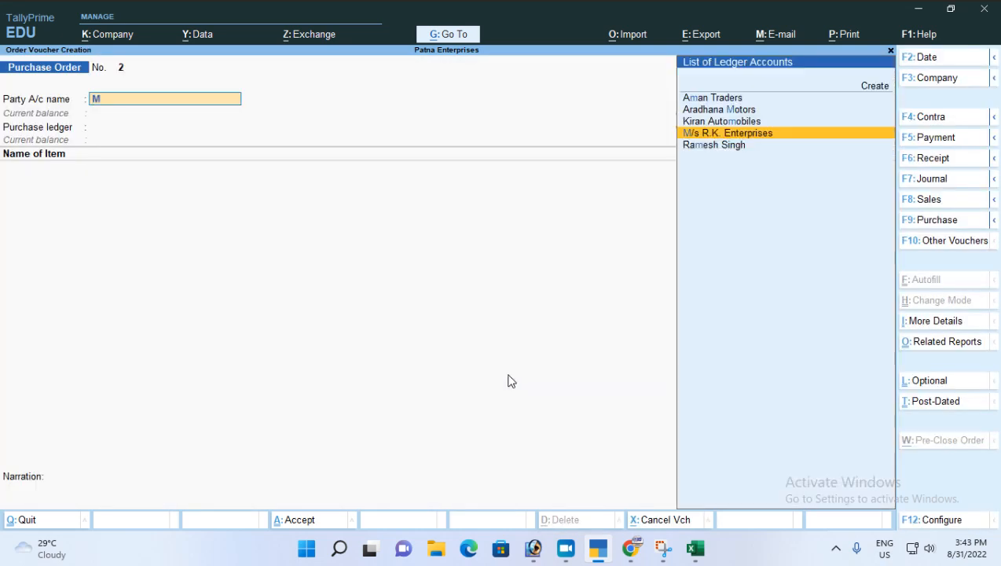
{"action": "key", "text": "Return"}
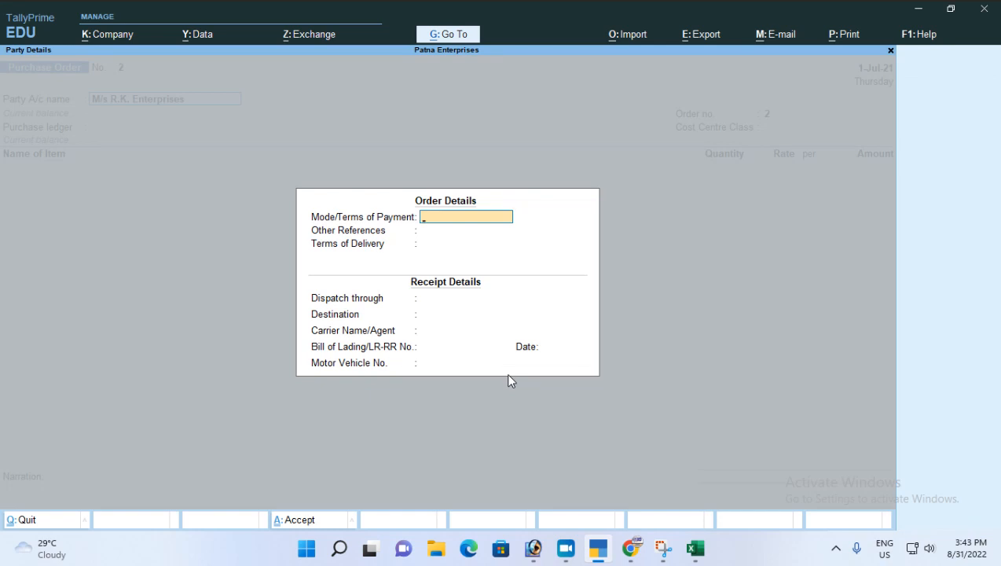
{"action": "key", "text": "Return"}
{"action": "key", "text": "Return"}
{"action": "key", "text": "Return"}
{"action": "key", "text": "Return"}
{"action": "key", "text": "Return"}
{"action": "key", "text": "Return"}
{"action": "key", "text": "Return"}
{"action": "key", "text": "Return"}
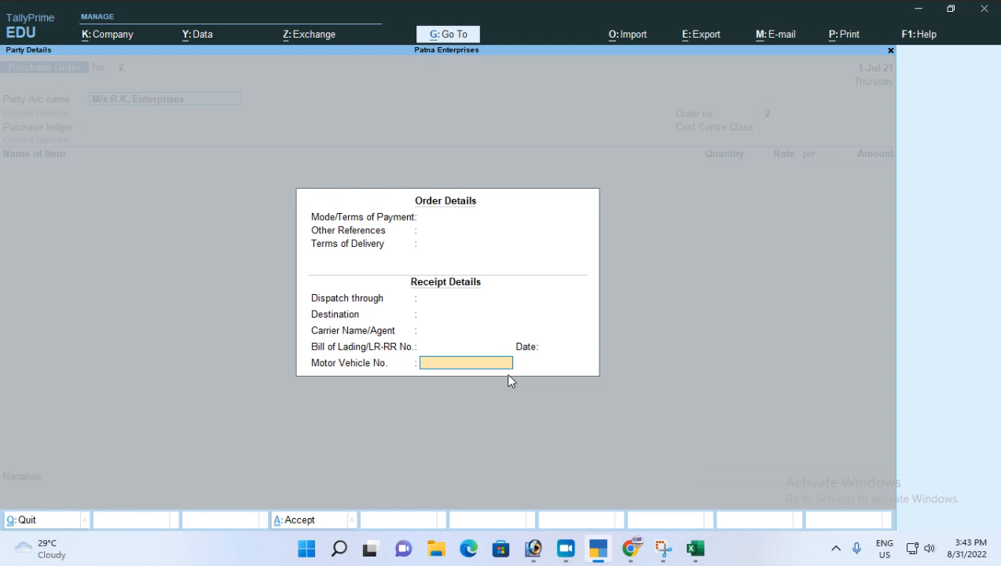
{"action": "key", "text": "Return"}
- Accept the supplier's stored party details and choose Purchase A/c as the purchase ledger
{"action": "key", "text": "Return"}
{"action": "key", "text": "Return"}
{"action": "key", "text": "Return"}
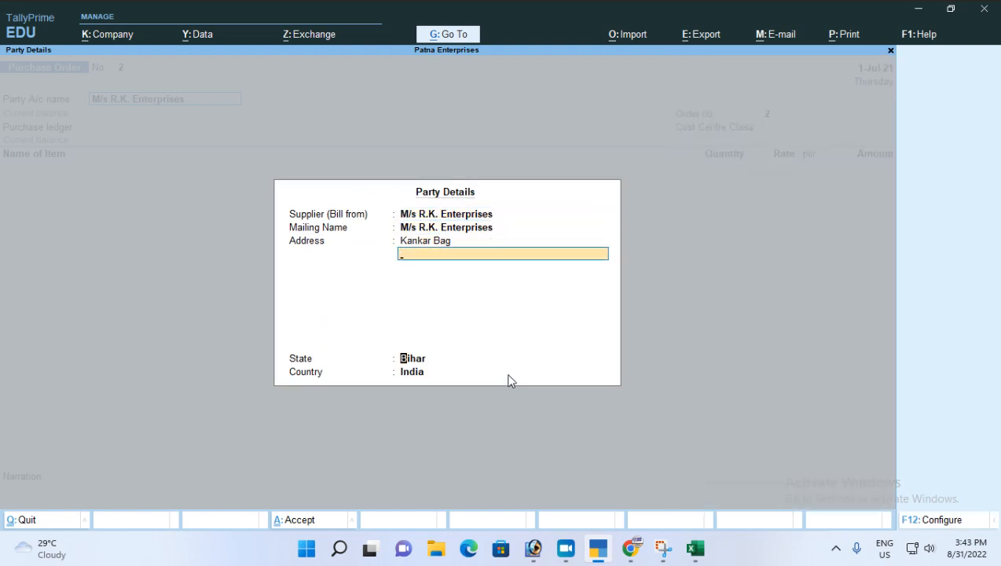
{"action": "key", "text": "Return"}
{"action": "key", "text": "Return"}
{"action": "key", "text": "Return"}
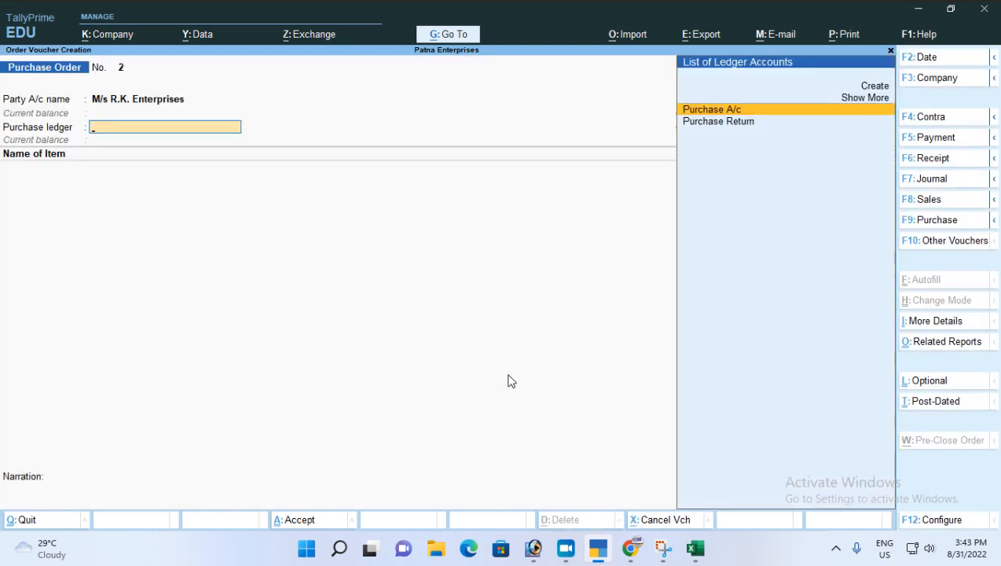
{"action": "key", "text": "Return"}
{"action": "key", "text": "BackSpace"}
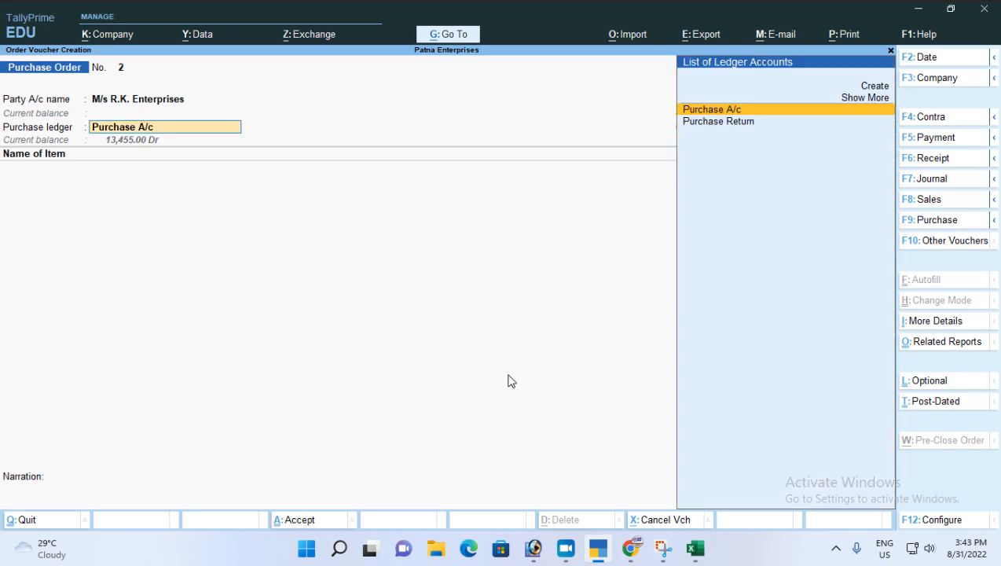
- Replace the default order number with the supplier's order reference and set the cost centre class to Not Applicable
{"action": "key", "text": "BackSpace"}
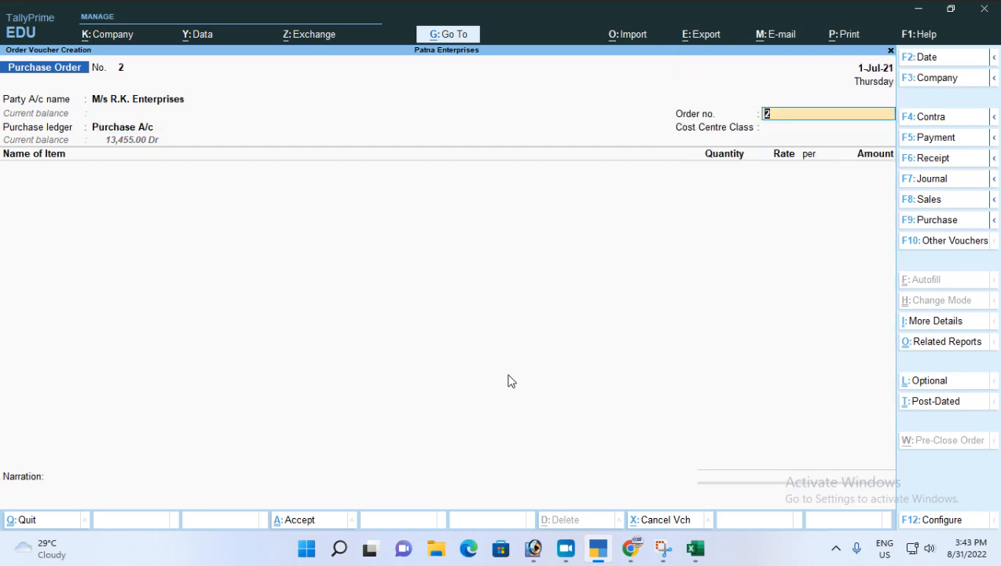
{"action": "type", "text": "ORD/RKE-002"}
{"action": "key", "text": "Return"}
{"action": "key", "text": "Return"}
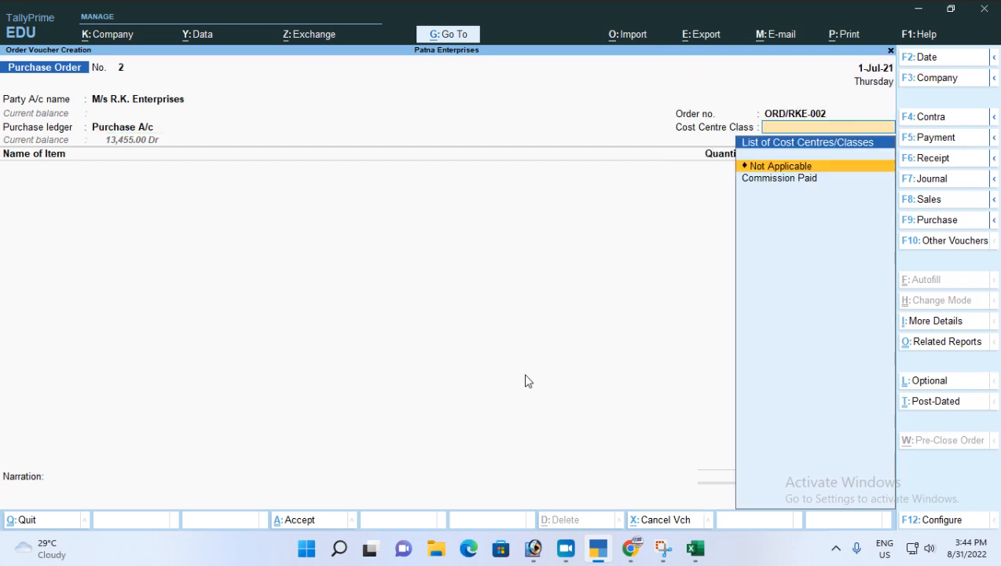
{"action": "key", "text": "Return"}
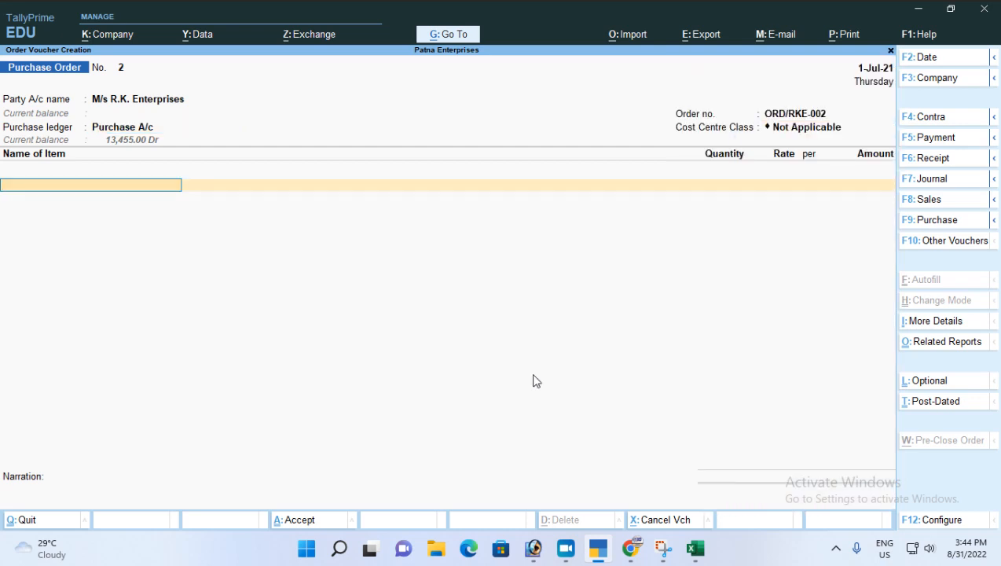
- Add Dove as the purchase order's first stock item with a due date of 1-Jul-21
{"action": "type", "text": "Do"}
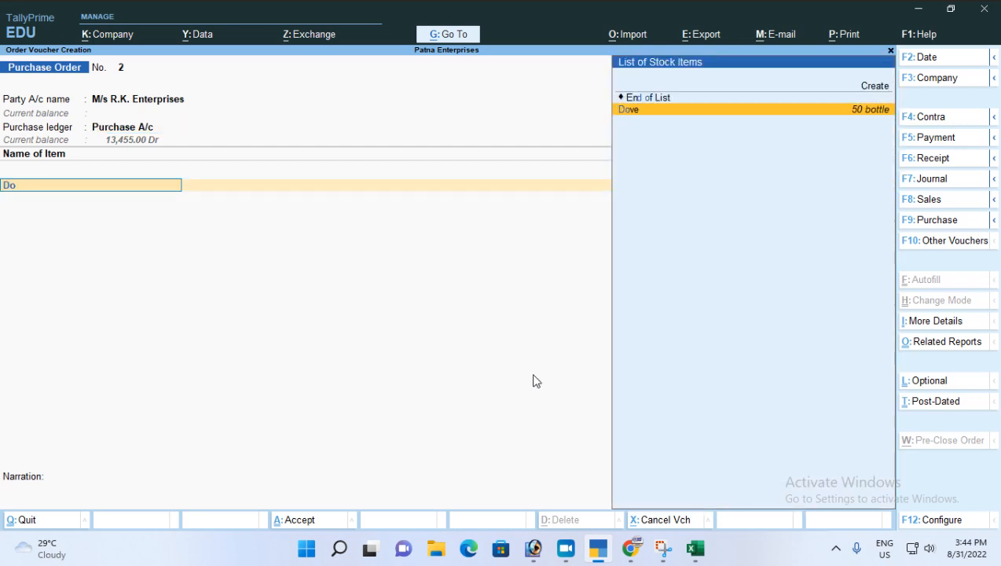
{"action": "key", "text": "Return"}
{"action": "key", "text": "Return"}
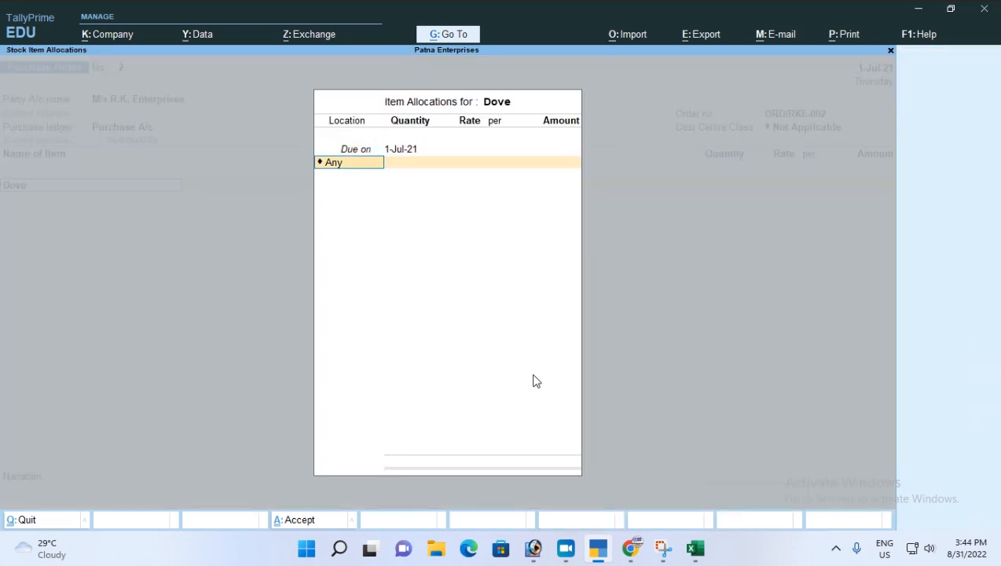
- Allocate a quantity of 15 bottles of Dove to the Patna City location
{"action": "key", "text": "Down"}
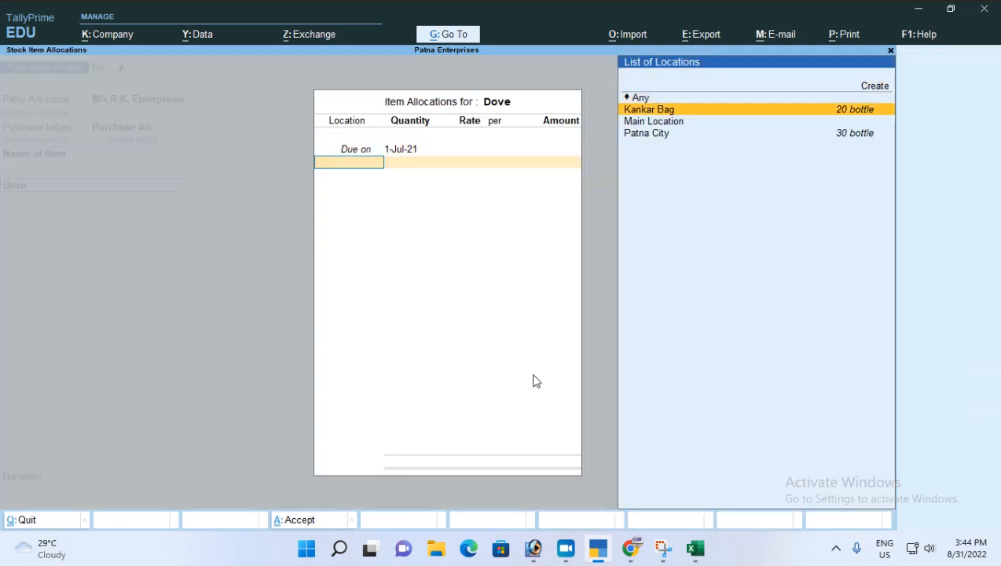
{"action": "key", "text": "Down"}
{"action": "key", "text": "Down"}
{"action": "key", "text": "Return"}
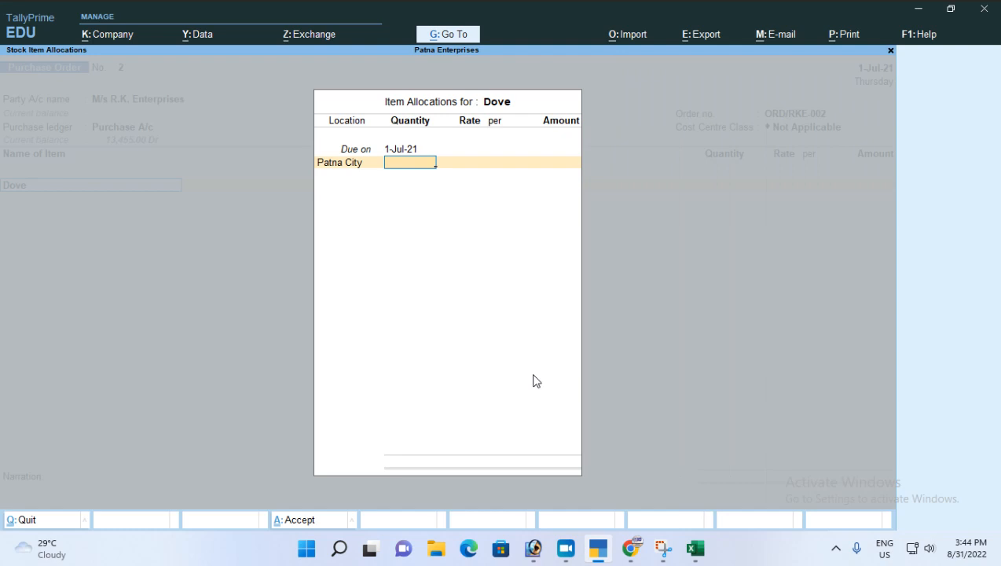
{"action": "type", "text": "15"}
{"action": "key", "text": "Return"}
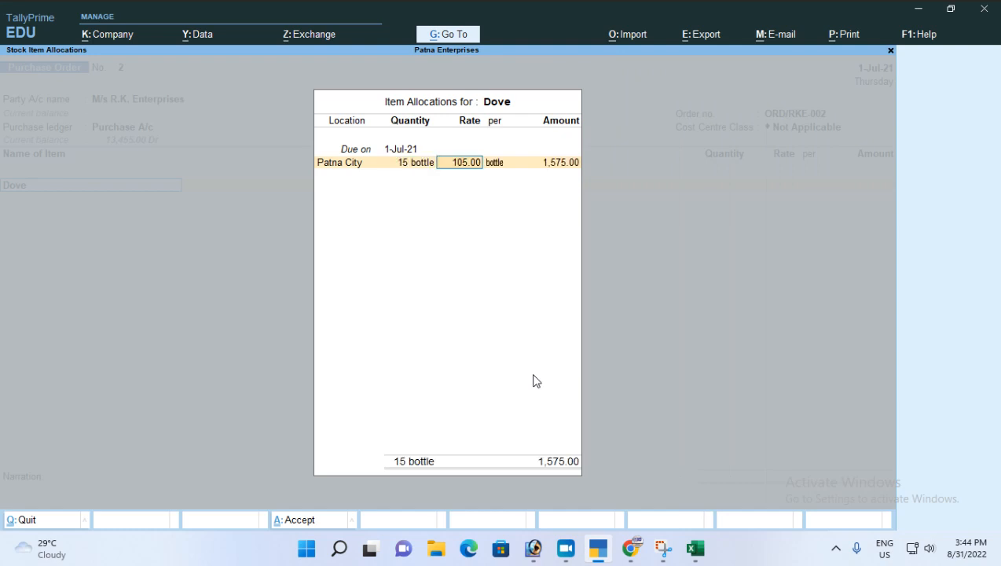
- Complete the Dove allocation of 15 bottles at 105.00 per bottle in purchase order 2
{"action": "key", "text": "Return"}
{"action": "key", "text": "Return"}
{"action": "key", "text": "Return"}
{"action": "key", "text": "Return"}
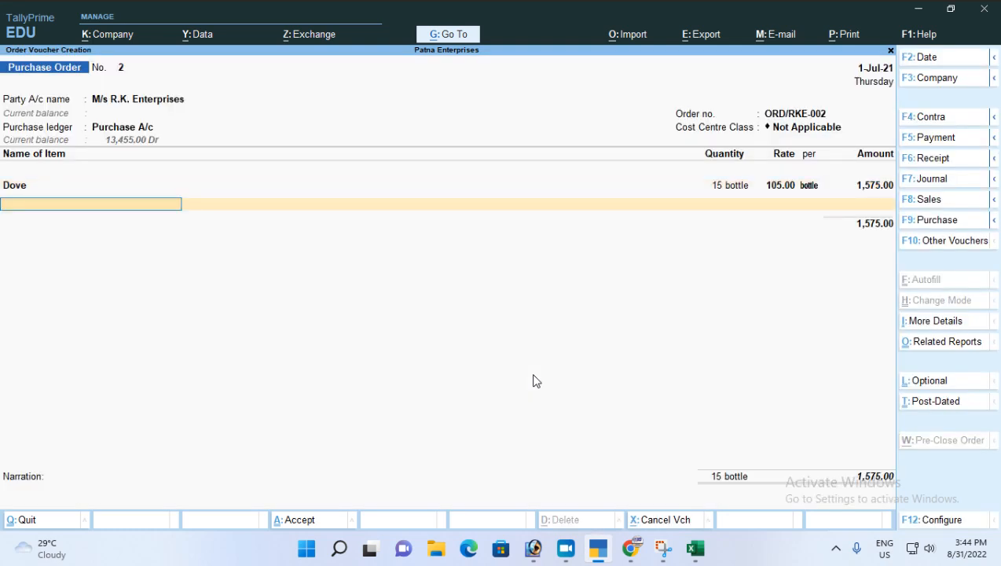
- Add Panteen as the second item of the purchase order, with the due date 1-Jul-21
{"action": "key", "text": "Down"}
{"action": "key", "text": "Down"}
{"action": "key", "text": "Down"}
{"action": "key", "text": "Down"}
{"action": "key", "text": "Down"}
{"action": "key", "text": "Down"}
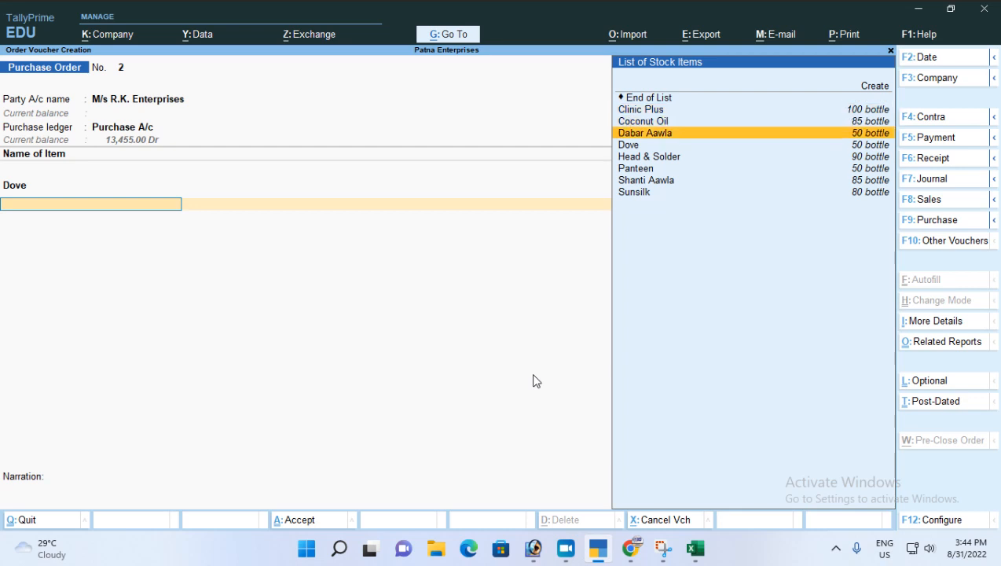
{"action": "key", "text": "Return"}
{"action": "key", "text": "Return"}
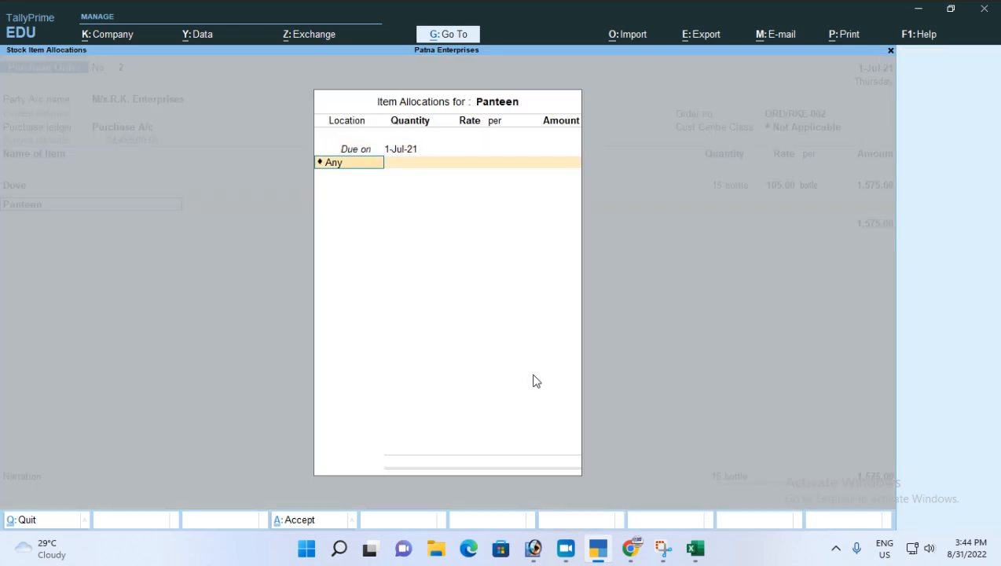
- Allocate 15 bottles of Panteen to the Patna City location at 74.00 per bottle
{"action": "type", "text": "P"}
{"action": "key", "text": "Return"}
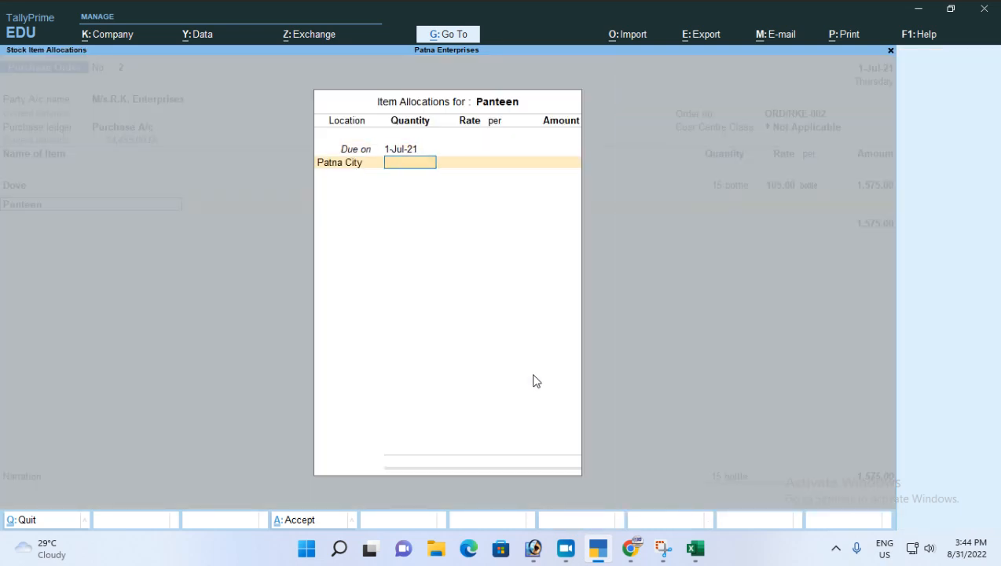
{"action": "type", "text": "15"}
{"action": "key", "text": "Return"}
{"action": "key", "text": "Return"}
{"action": "key", "text": "Return"}
{"action": "key", "text": "Return"}
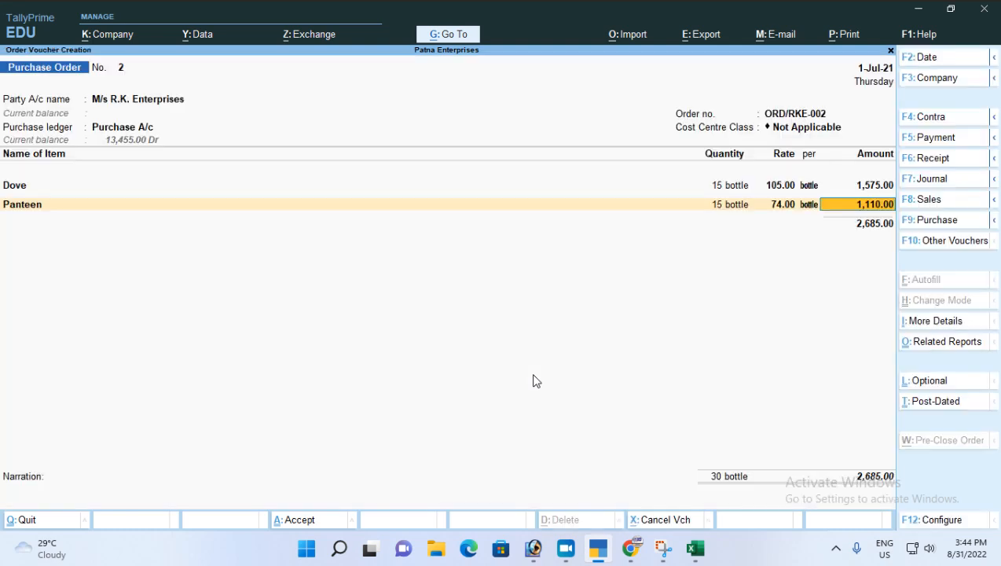
{"action": "key", "text": "Return"}
- Add Sunsilk as the third item of the purchase order, with the due date 1-Jul-21
{"action": "key", "text": "Down"}
{"action": "key", "text": "Down"}
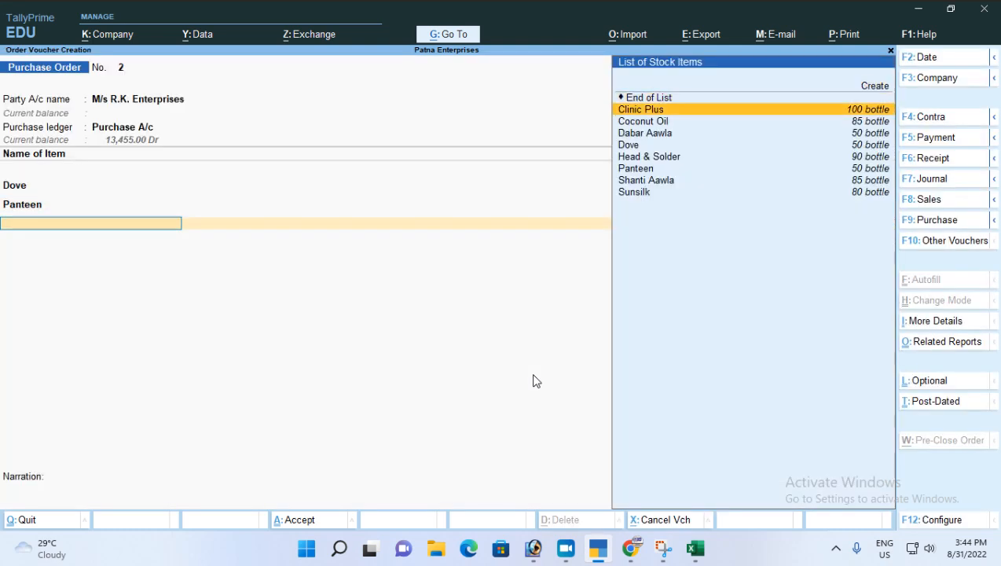
{"action": "type", "text": "s"}
{"action": "key", "text": "Down"}
{"action": "key", "text": "Return"}
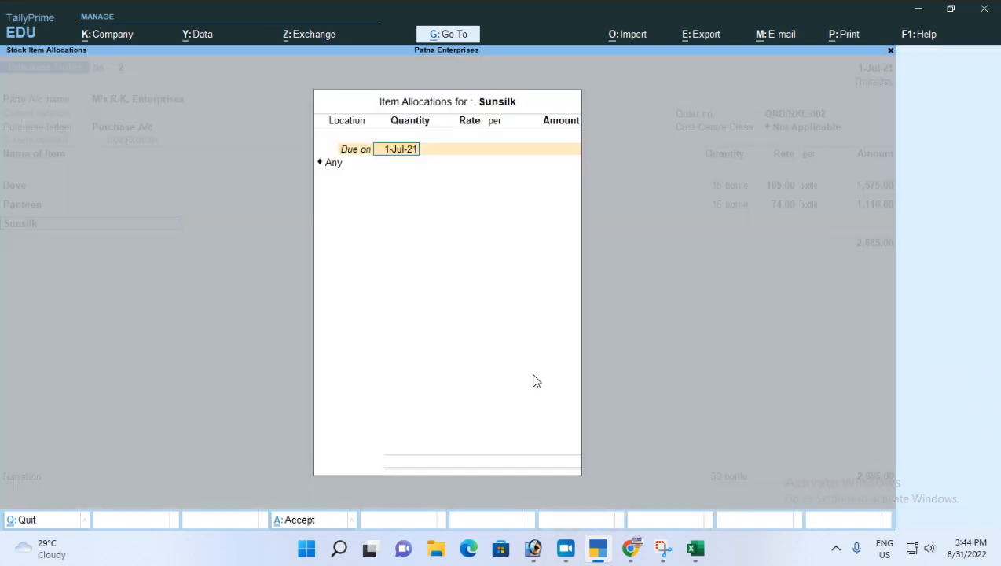
{"action": "key", "text": "Return"}
- Allocate 15 bottles of Sunsilk to the Patna City location at 82.00 per bottle
{"action": "type", "text": "P"}
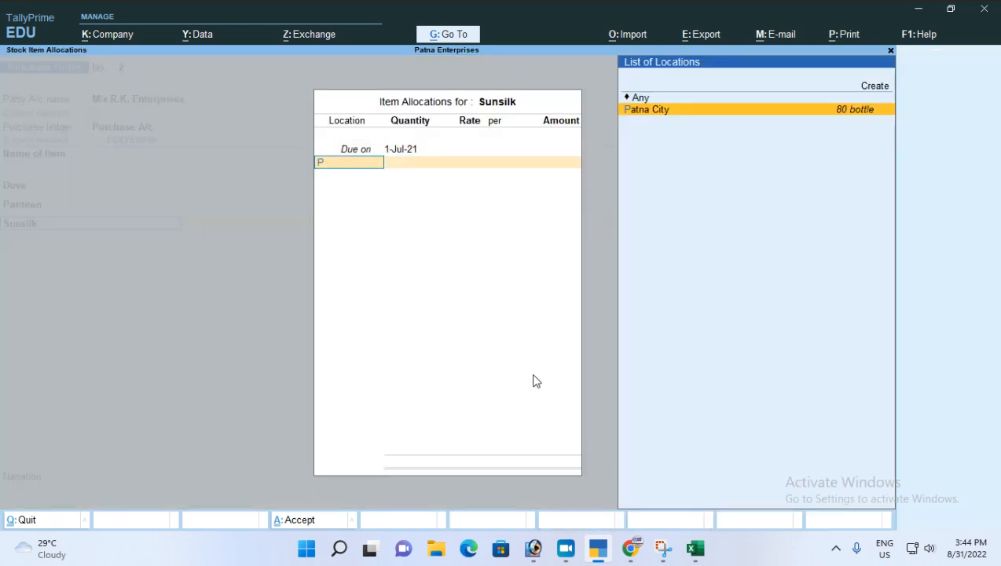
{"action": "key", "text": "Return"}
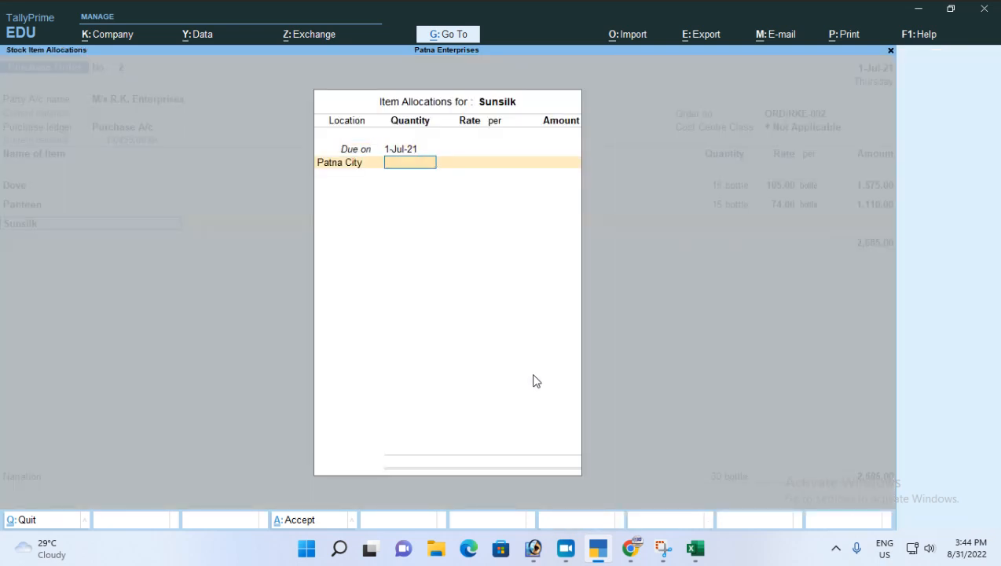
{"action": "key", "text": "BackSpace"}
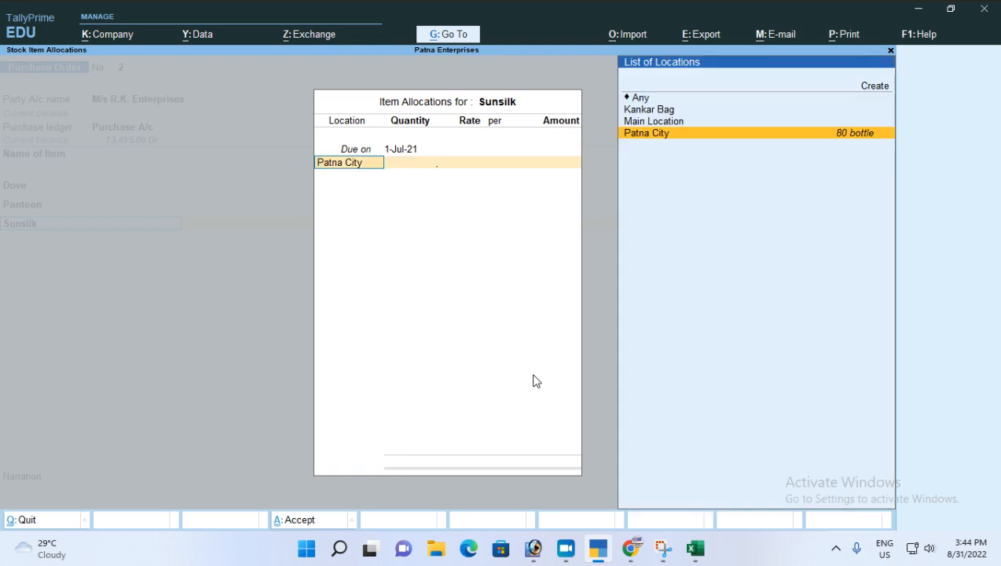
{"action": "key", "text": "Return"}
{"action": "type", "text": "15"}
{"action": "key", "text": "Return"}
{"action": "key", "text": "Return"}
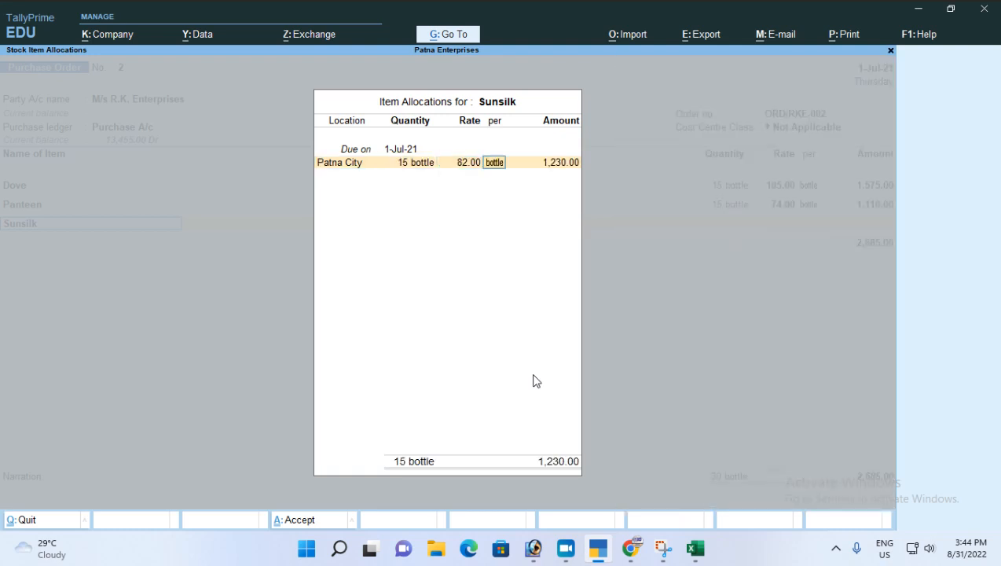
{"action": "key", "text": "Return"}
{"action": "key", "text": "Return"}
{"action": "key", "text": "Return"}
{"action": "key", "text": "Return"}
- End the item list, enter the narration "Being order placed" and save the purchase order
{"action": "key", "text": "Return"}
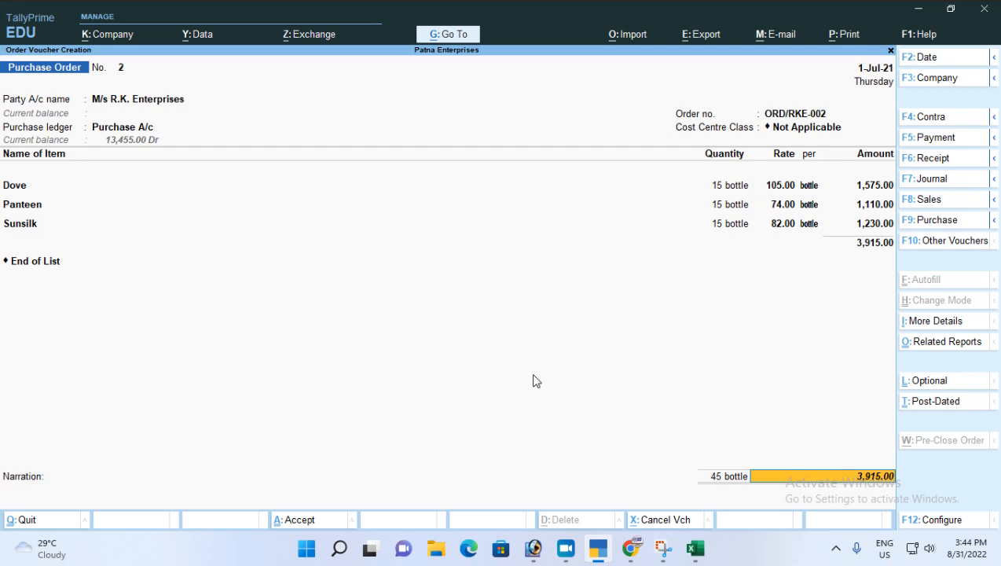
{"action": "key", "text": "Return"}
{"action": "key", "text": "Return"}
{"action": "key", "text": "BackSpace"}
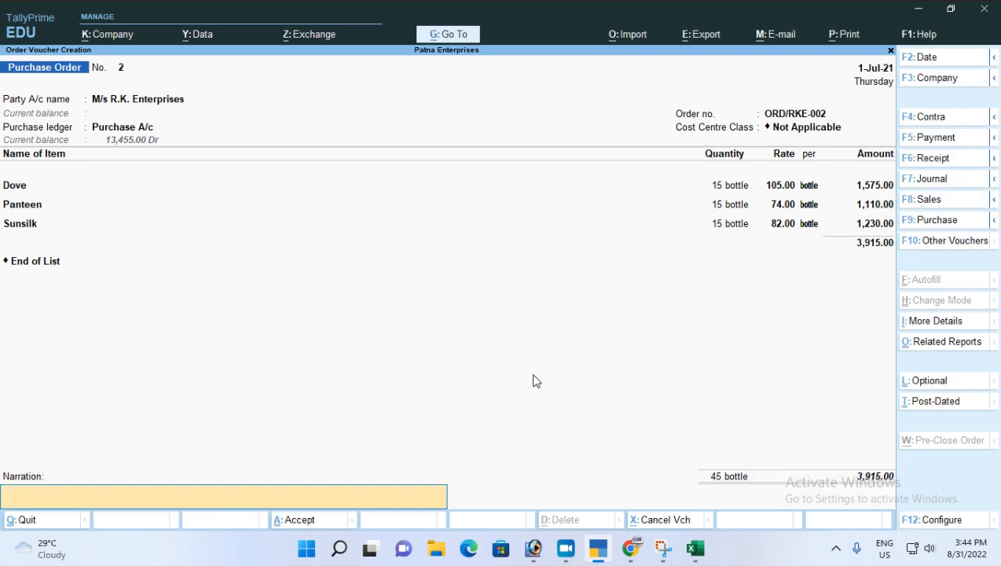
{"action": "type", "text": "Being order placed"}
{"action": "key", "text": "Return"}
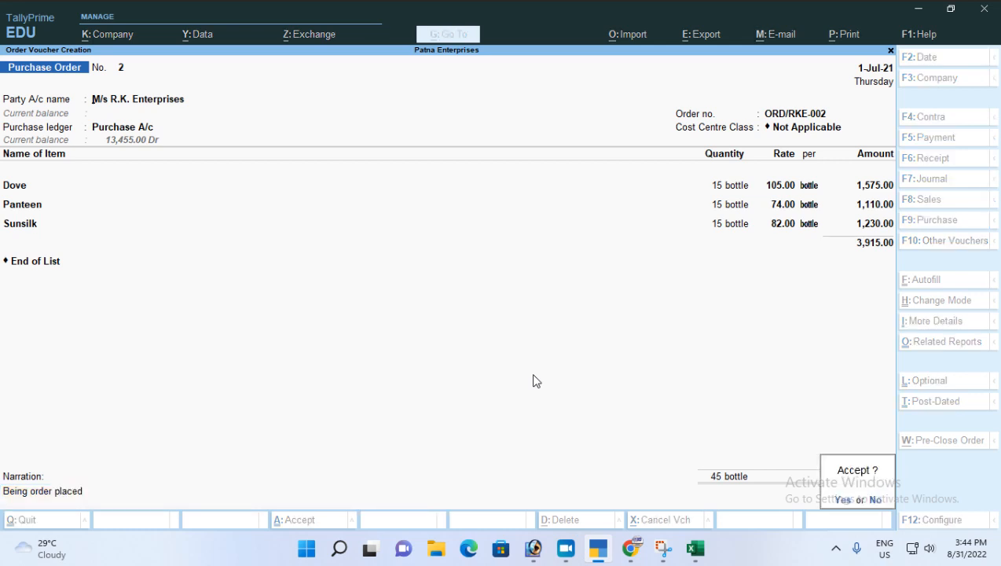
{"action": "key", "text": "Return"}
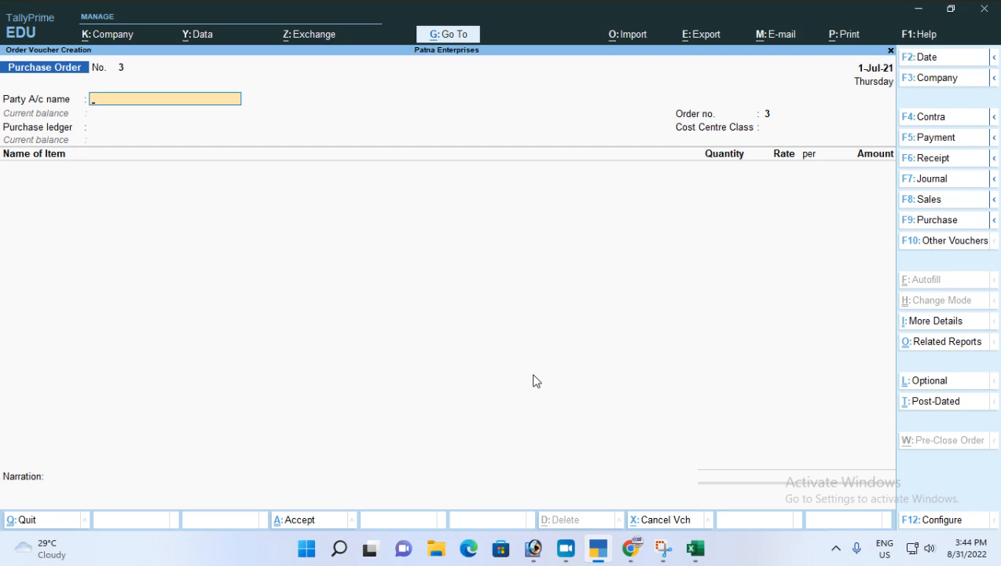
- Leave voucher entry and view the outstanding purchase orders among the inventory statements
{"action": "key", "text": "Escape"}
{"action": "key", "text": "d"}
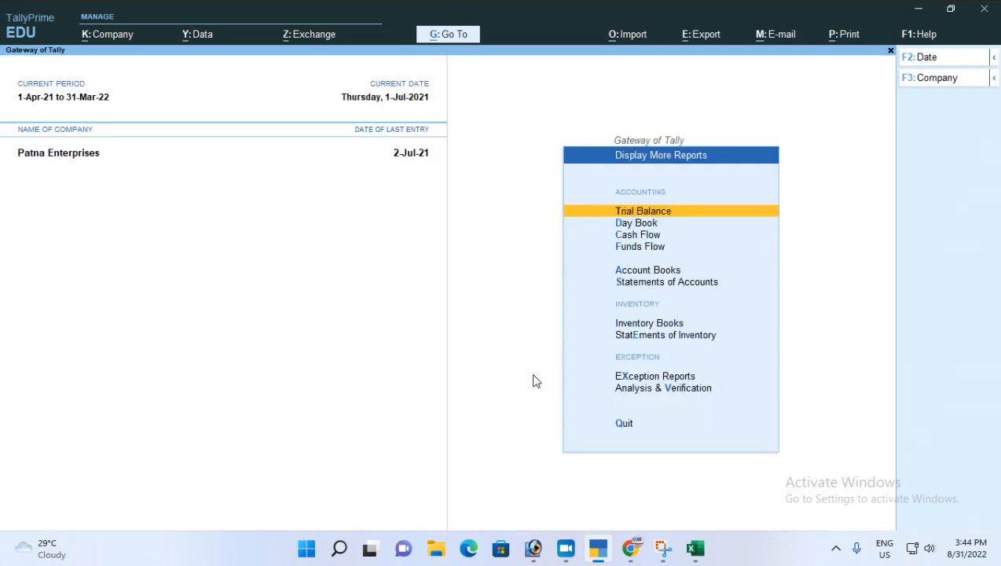
{"action": "key", "text": "e"}
{"action": "key", "text": "p"}
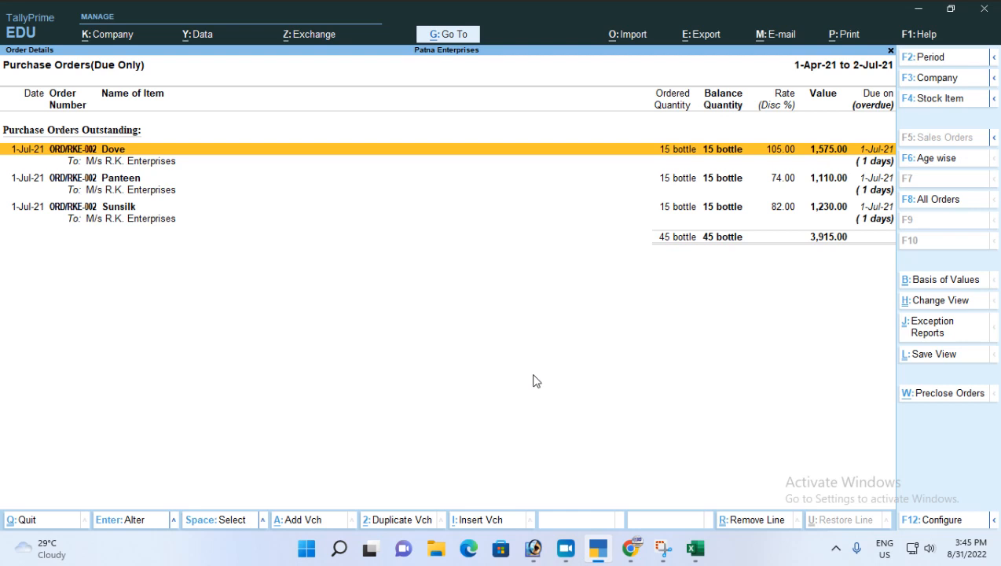
- Leave the outstanding orders report and open voucher entry for purchase order 3
{"action": "key", "text": "Escape"}
{"action": "key", "text": "Escape"}
{"action": "key", "text": "Escape"}
{"action": "key", "text": "Escape"}
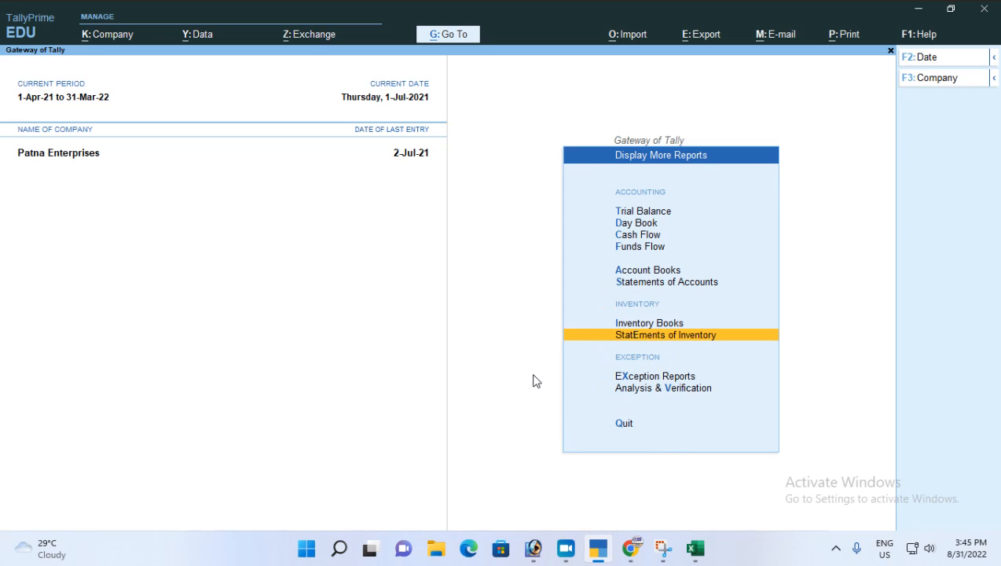
{"action": "key", "text": "Down"}
{"action": "key", "text": "Down"}
{"action": "key", "text": "Down"}
{"action": "key", "text": "Down"}
{"action": "key", "text": "Down"}
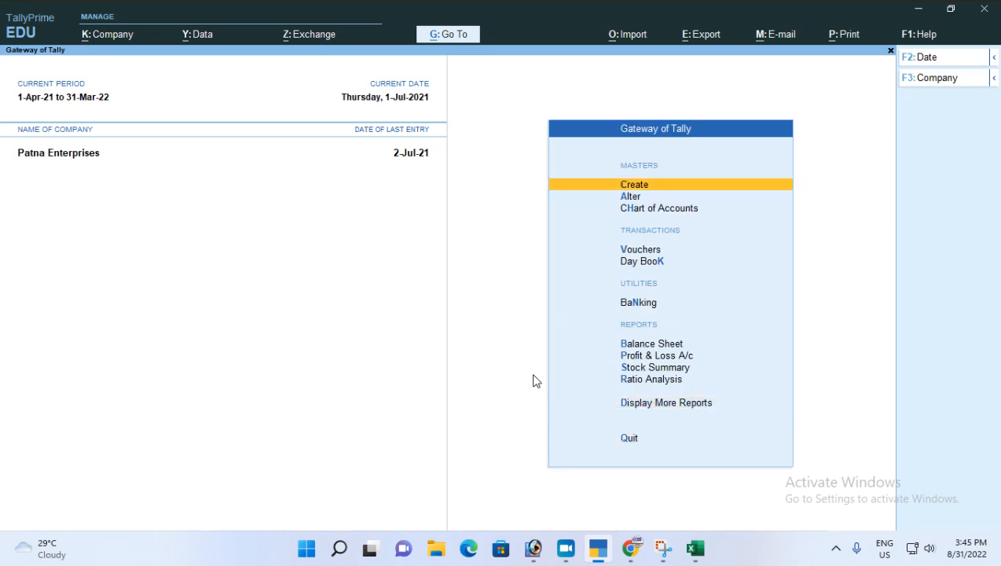
{"action": "key", "text": "Return"}
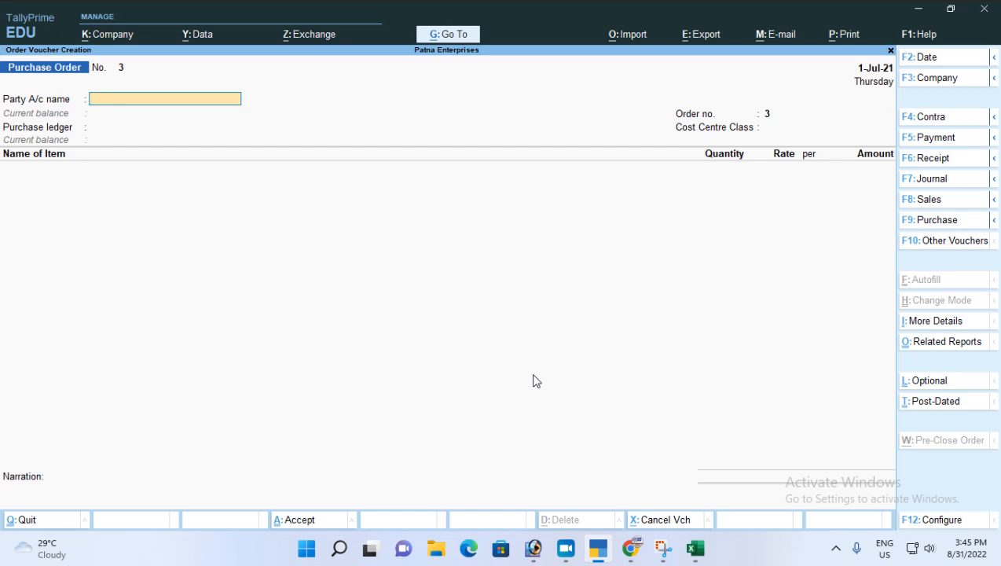
- Start a new ledger for the purchase order's party account and name it Sharma Enterprises
{"action": "key", "text": "alt+c"}
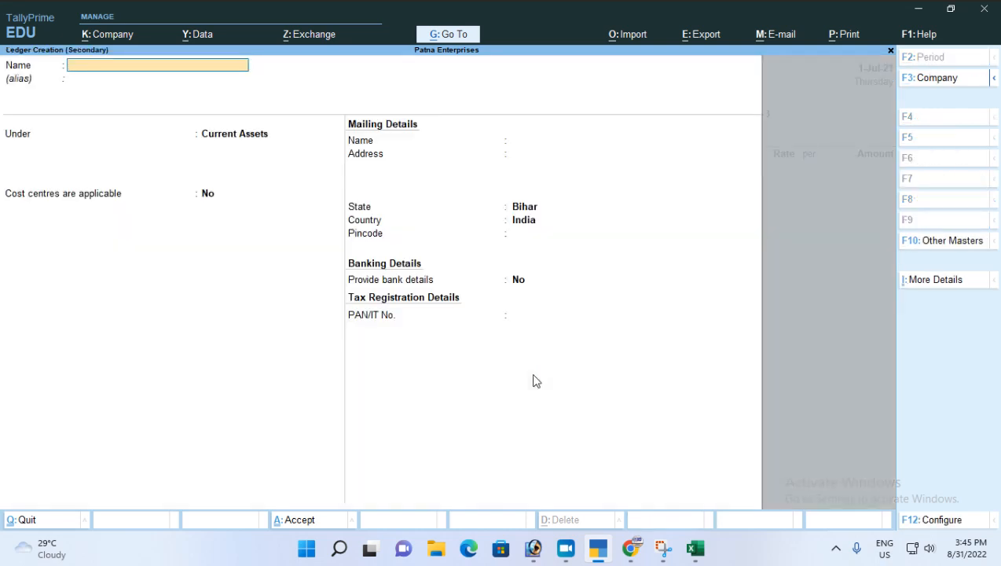
{"action": "type", "text": "Shr"}
{"action": "type", "text": "arma Ente"}
{"action": "type", "text": "rp"}
{"action": "type", "text": "rises"}
{"action": "key", "text": "Return"}
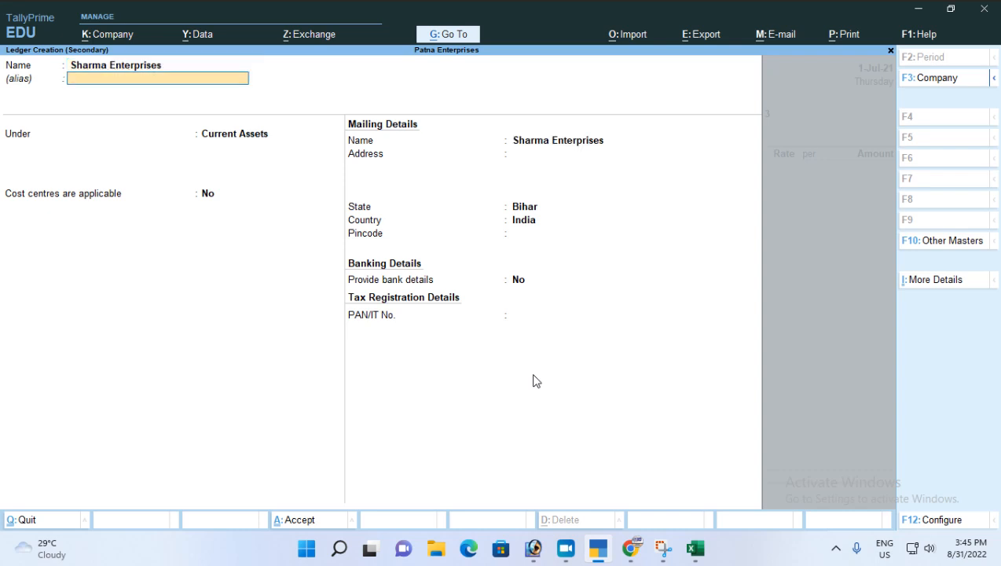
- Leave the alias blank and place the Sharma Enterprises ledger under Sundry Creditors
{"action": "key", "text": "Return"}
{"action": "type", "text": "Su"}
{"action": "key", "text": "BackSpace"}
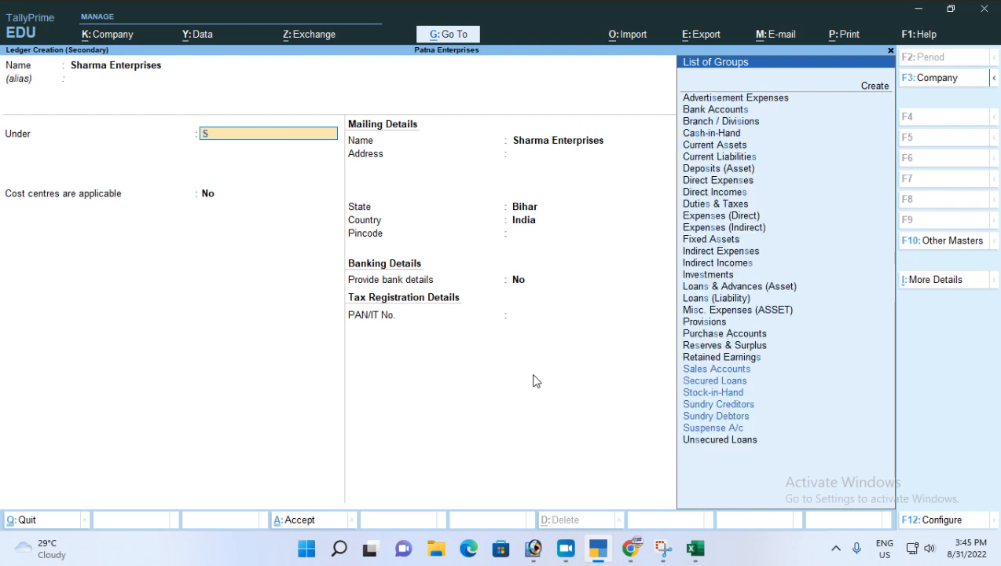
{"action": "type", "text": "u"}
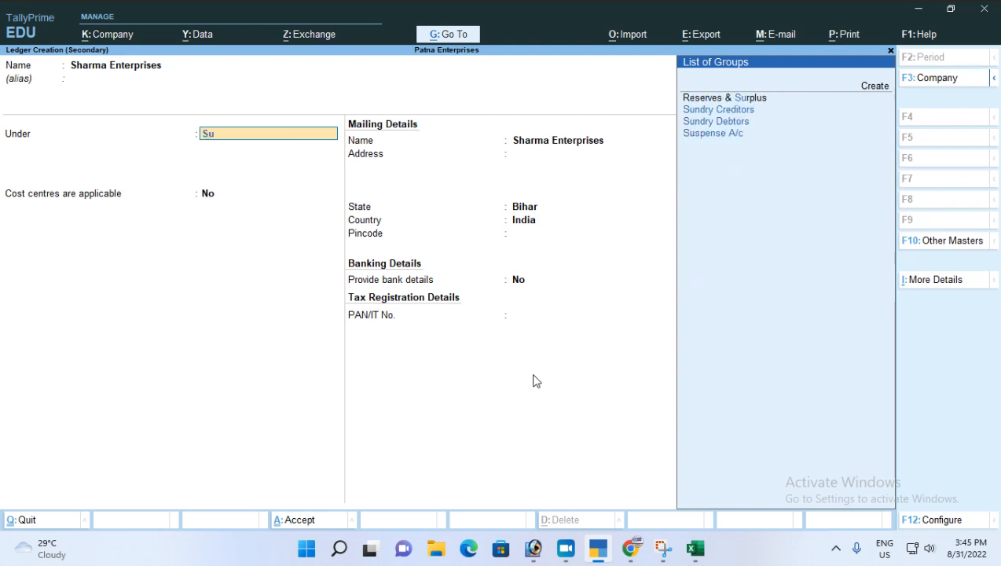
{"action": "key", "text": "Down"}
{"action": "key", "text": "Return"}
- Keep the new ledger's default bill-by-bill, mailing, banking and tax settings and save it
{"action": "key", "text": "Return"}
{"action": "key", "text": "Return"}
{"action": "key", "text": "Return"}
{"action": "key", "text": "Return"}
{"action": "key", "text": "Return"}
{"action": "key", "text": "Return"}
{"action": "key", "text": "Return"}
{"action": "key", "text": "Return"}
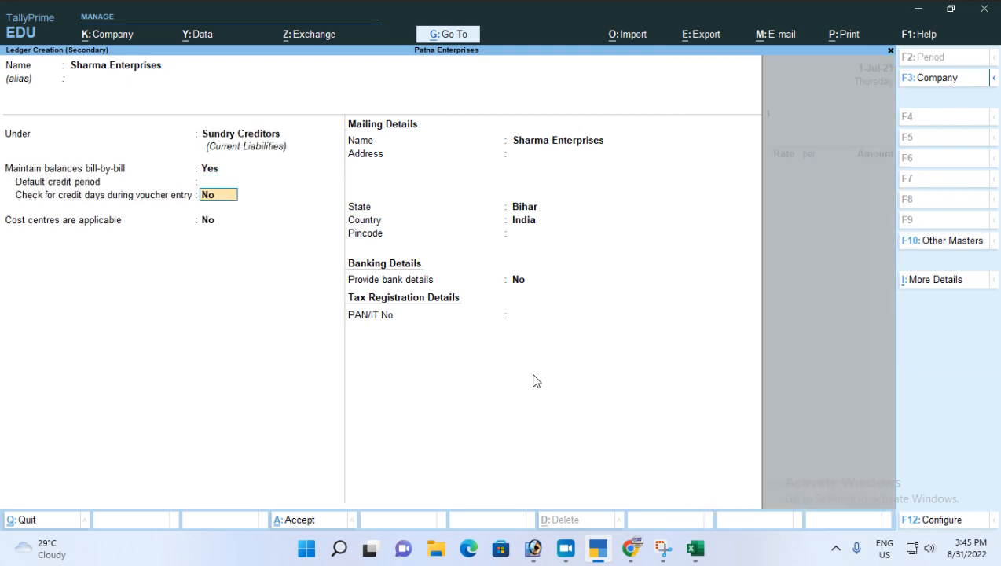
{"action": "key", "text": "Return"}
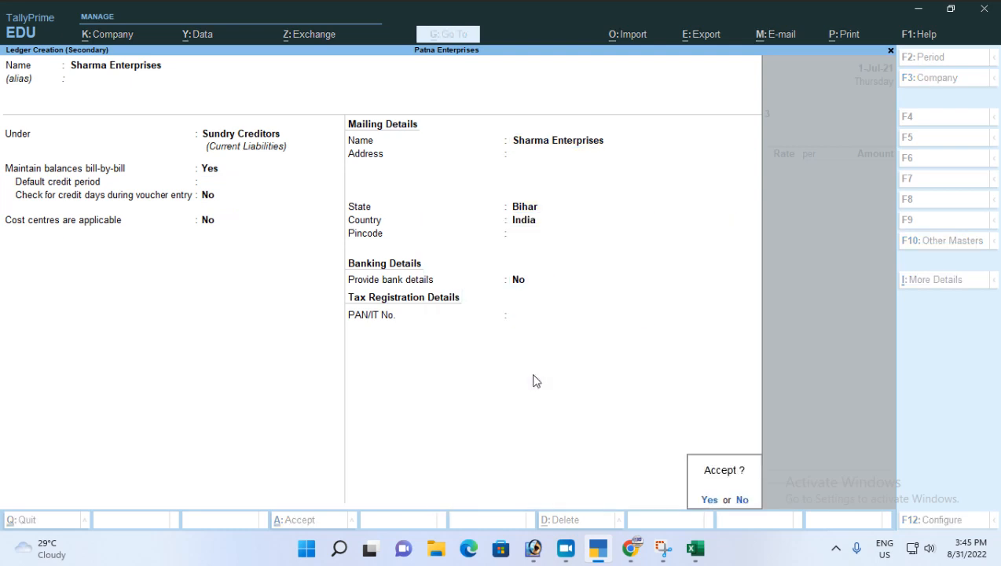
{"action": "key", "text": "Return"}
- Leave the order and receipt details blank and accept the default party details for Sharma Enterprises
{"action": "key", "text": "Return"}
{"action": "key", "text": "Return"}
{"action": "key", "text": "Return"}
{"action": "key", "text": "Return"}
{"action": "key", "text": "Return"}
{"action": "key", "text": "Return"}
{"action": "key", "text": "Return"}
{"action": "key", "text": "Return"}
{"action": "key", "text": "Return"}
{"action": "key", "text": "Return"}
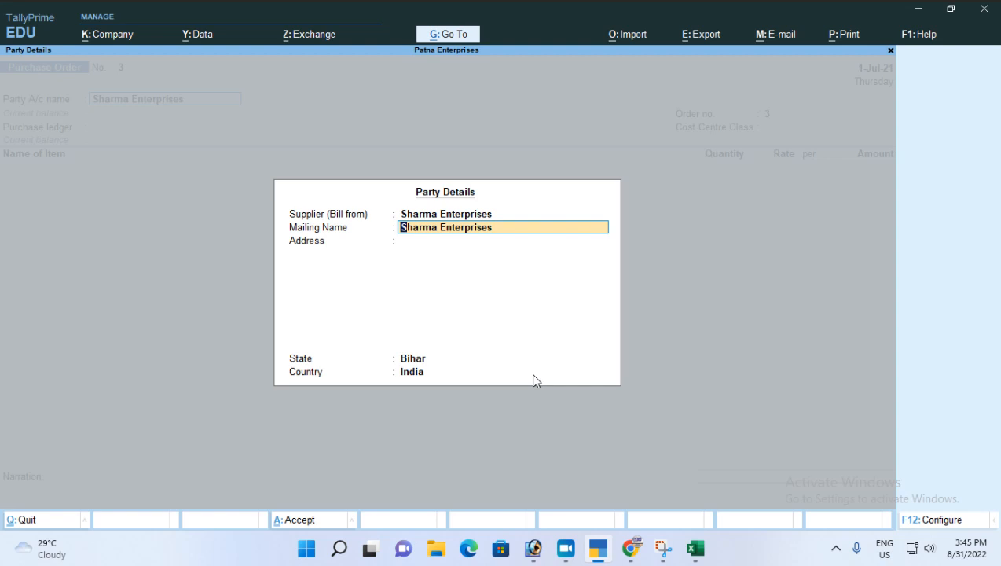
{"action": "key", "text": "Return"}
{"action": "key", "text": "Return"}
{"action": "key", "text": "Return"}
{"action": "key", "text": "Return"}
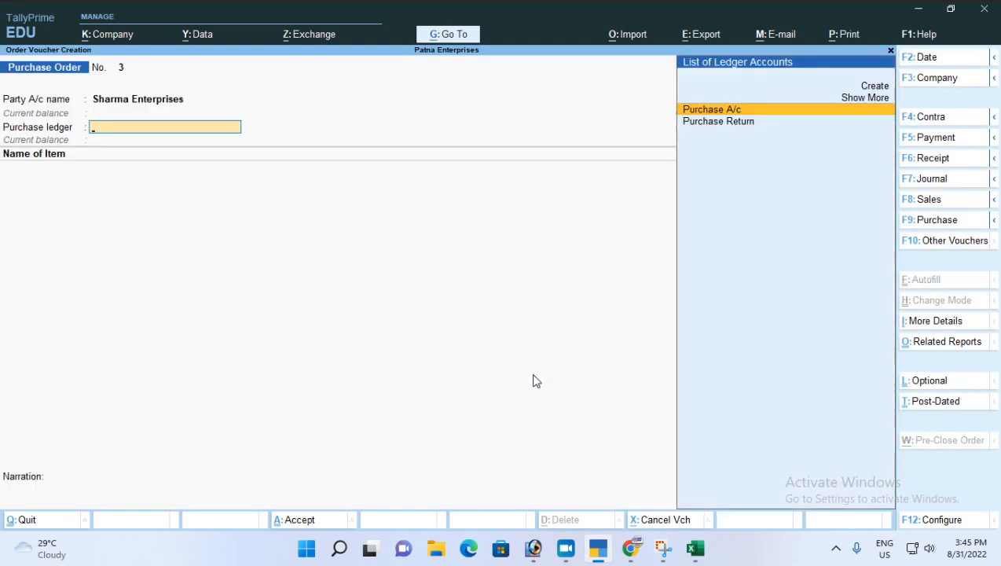
{"action": "key", "text": "Return"}
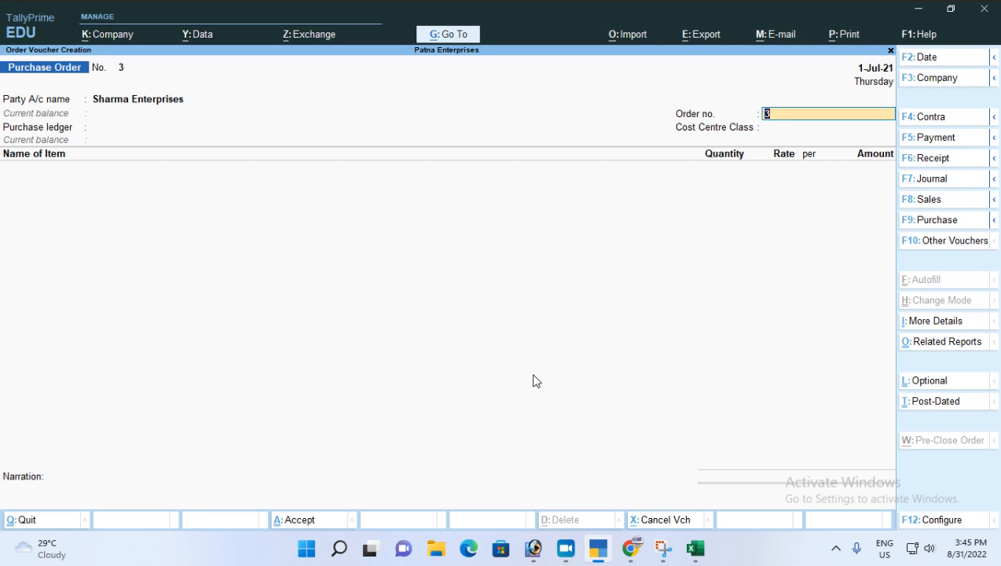
{"action": "key", "text": "Right"}
{"action": "key", "text": "BackSpace"}
{"action": "key", "text": "BackSpace"}
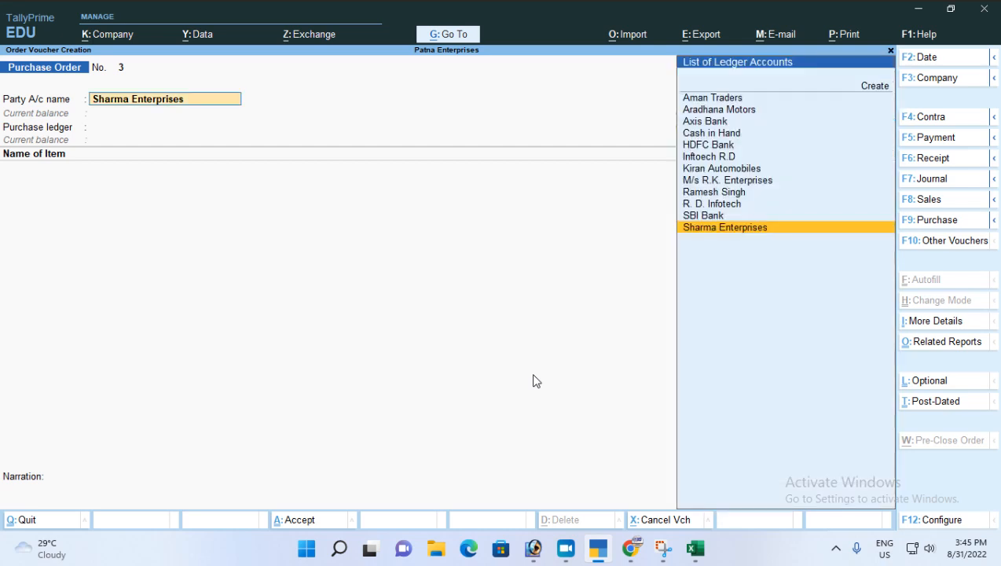
{"action": "type", "text": "O"}
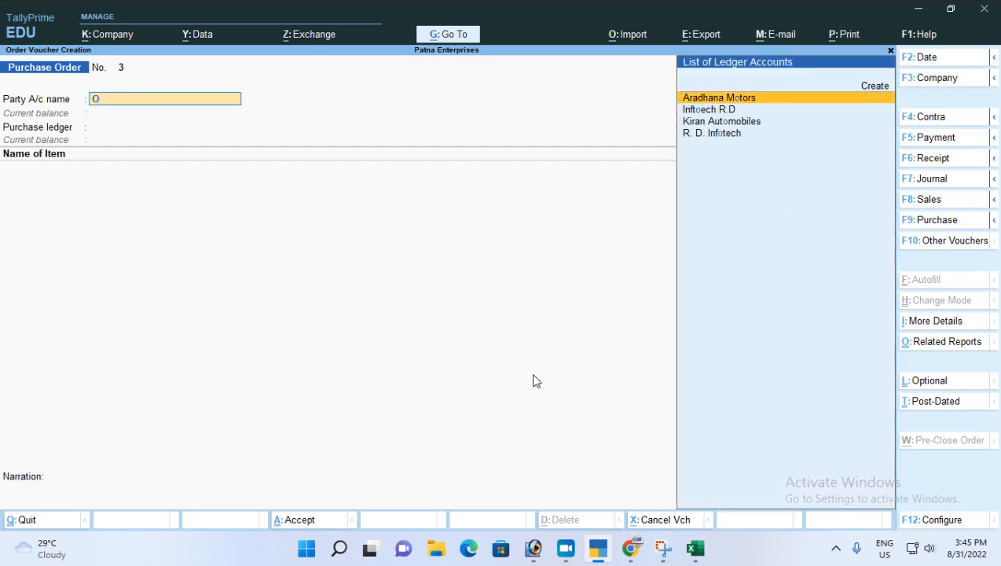
{"action": "key", "text": "BackSpace"}
- Choose Sharma Enterprises again as the party account of purchase order 3
{"action": "key", "text": "Down"}
{"action": "key", "text": "Down"}
{"action": "key", "text": "Down"}
{"action": "key", "text": "Down"}
{"action": "key", "text": "Down"}
{"action": "key", "text": "Down"}
{"action": "key", "text": "Down"}
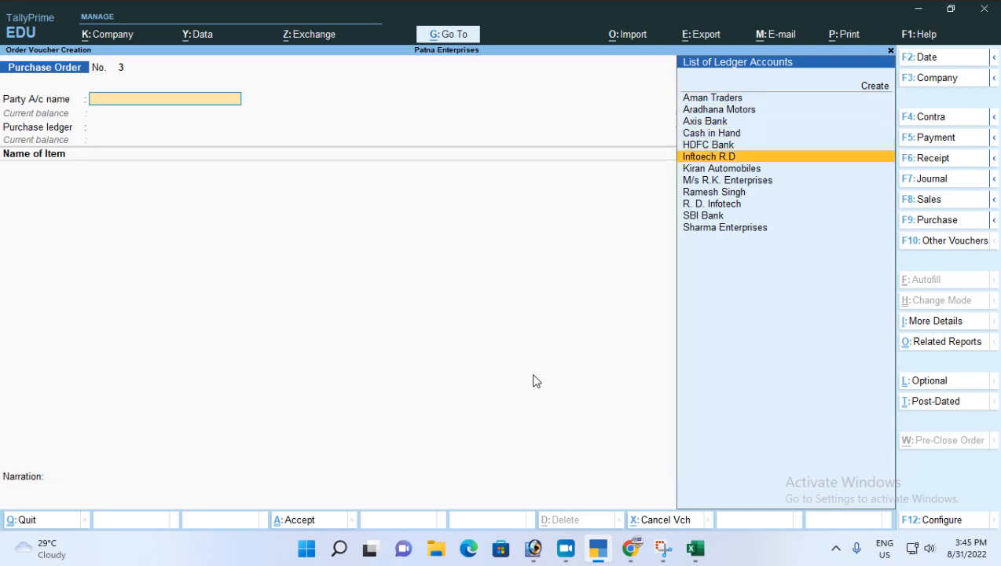
{"action": "key", "text": "Down"}
{"action": "key", "text": "Down"}
{"action": "key", "text": "Down"}
{"action": "key", "text": "Down"}
{"action": "key", "text": "Return"}
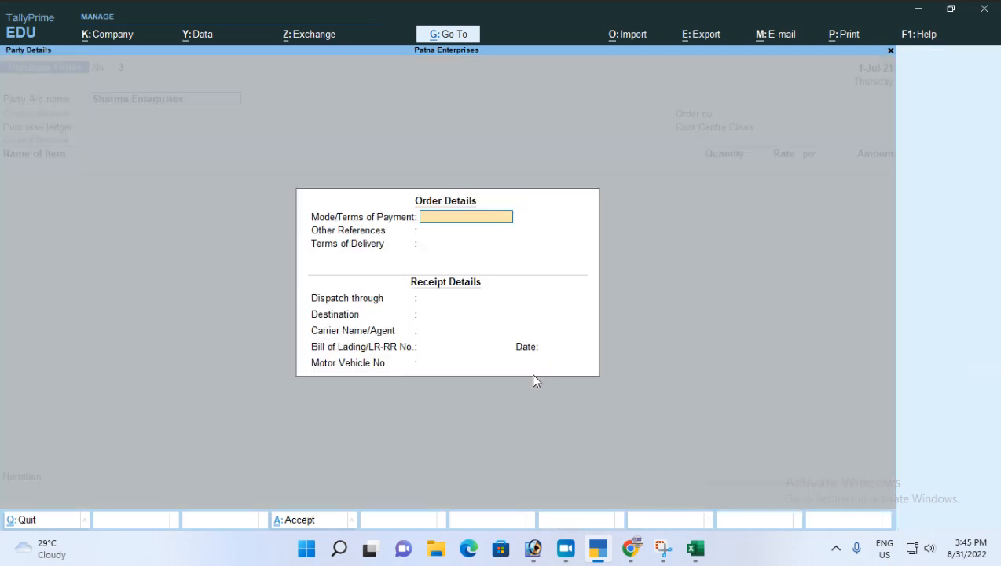
- Skip the order and receipt details again and accept the party details, continuing to the purchase ledger
{"action": "key", "text": "Return"}
{"action": "key", "text": "Return"}
{"action": "key", "text": "Return"}
{"action": "key", "text": "Return"}
{"action": "key", "text": "Return"}
{"action": "key", "text": "Return"}
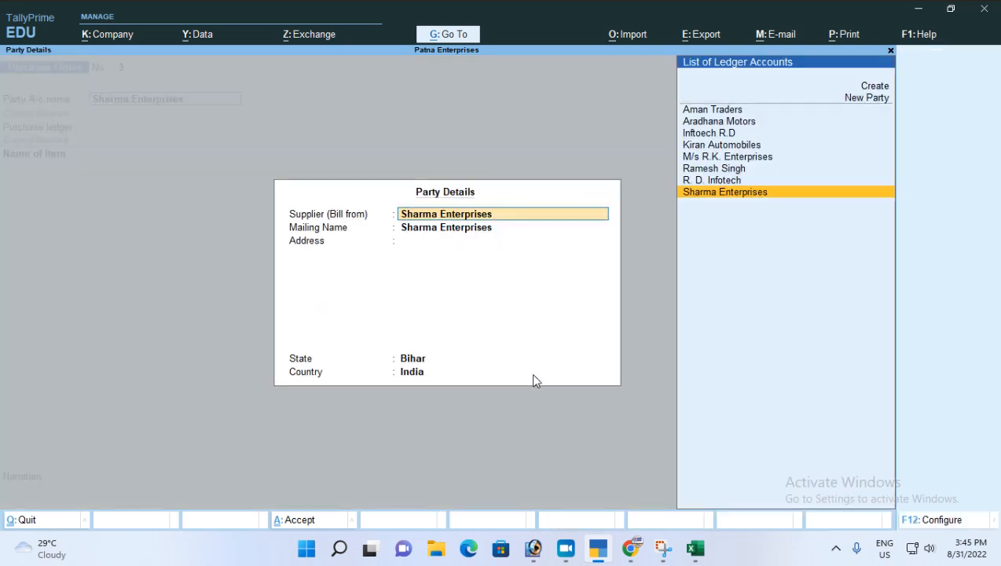
{"action": "key", "text": "Return"}
{"action": "key", "text": "Return"}
{"action": "key", "text": "Return"}
{"action": "key", "text": "Return"}
{"action": "key", "text": "Return"}
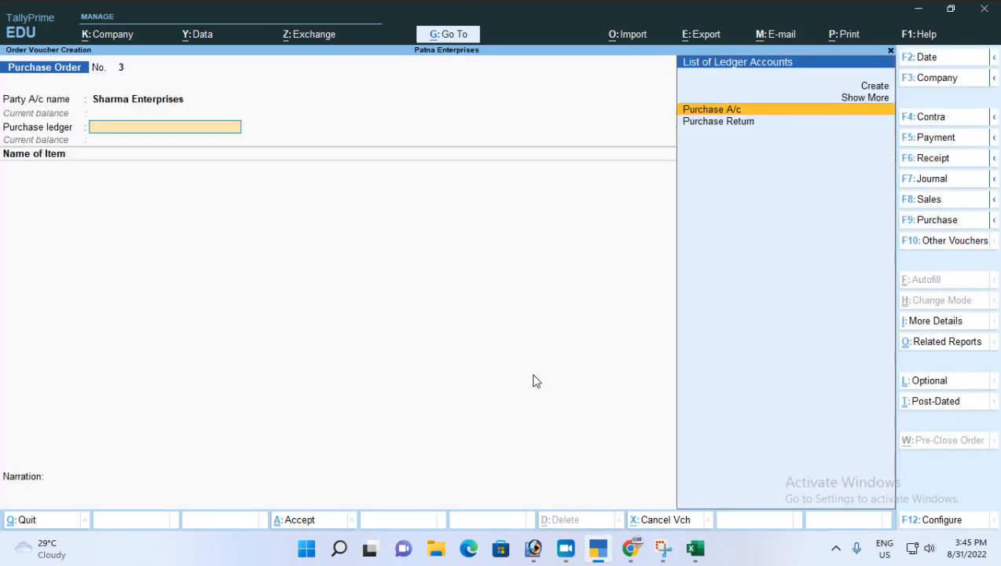
- Assign Purchase A/c as the purchase ledger, enter order number ORD/SE-001, and keep the cost centre class Not Applicable
{"action": "key", "text": "Return"}
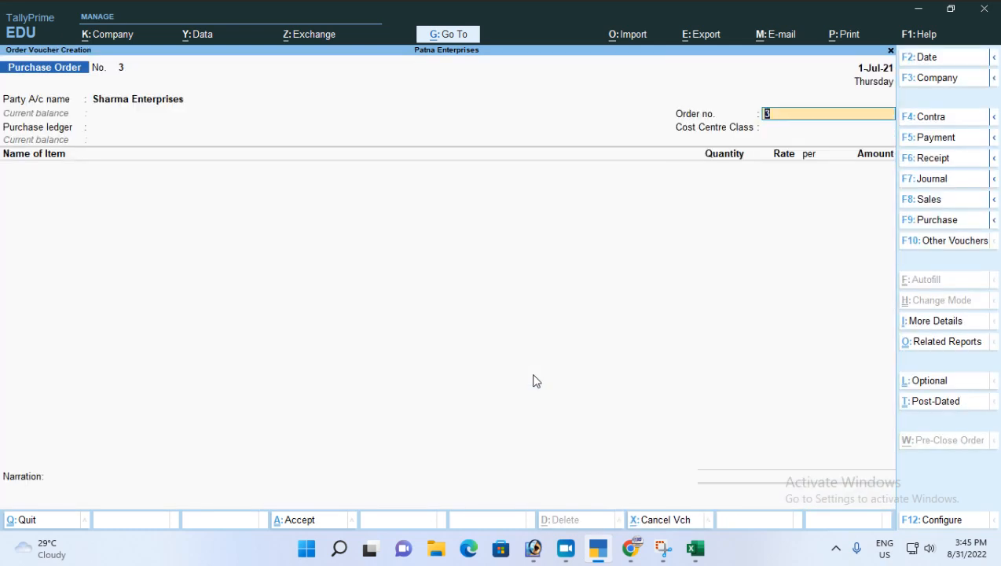
{"action": "type", "text": "ORD/SE-001"}
{"action": "key", "text": "Return"}
{"action": "key", "text": "Return"}
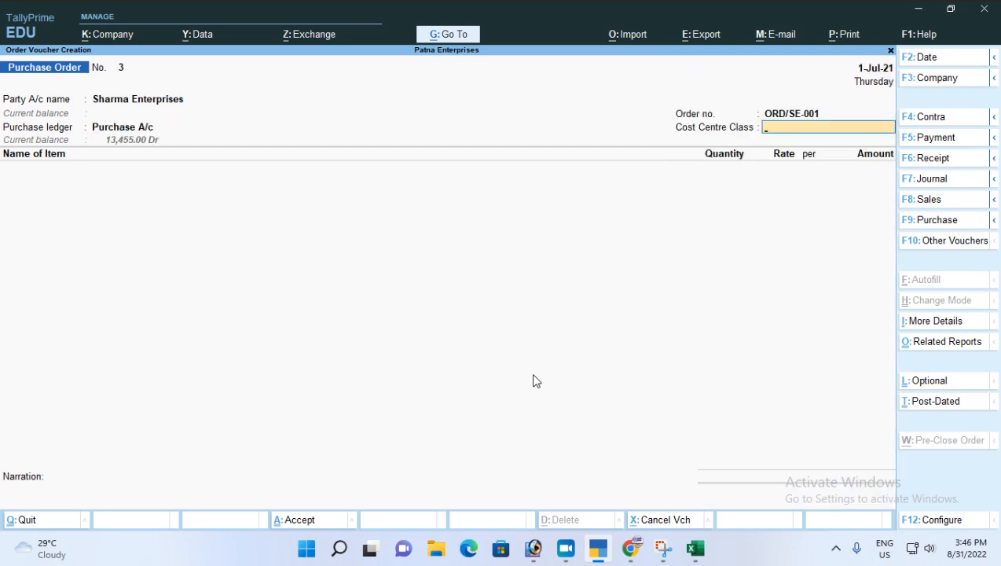
{"action": "key", "text": "Return"}
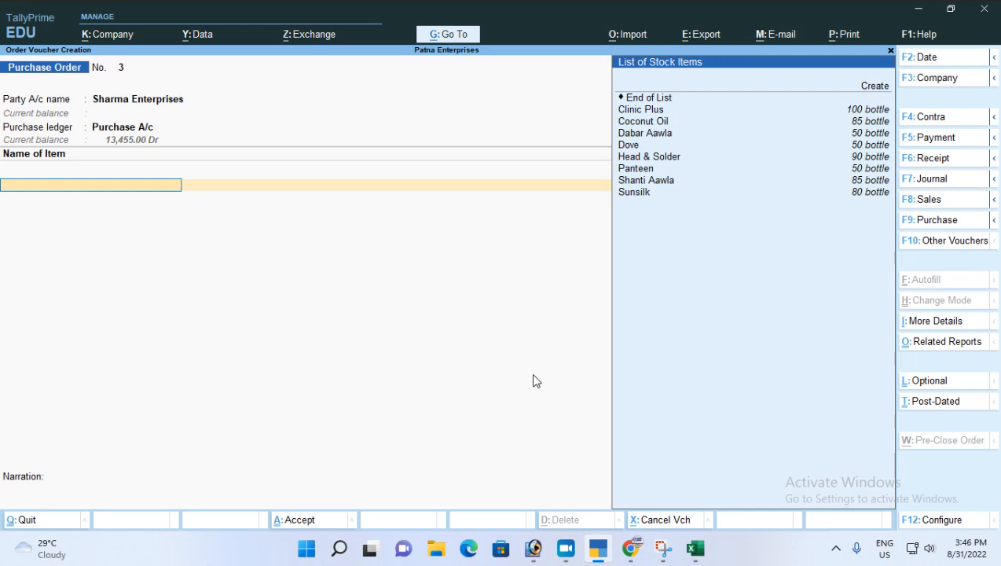
- Add Dabar Aawla as the first order item, due on 1-Jul-21
{"action": "key", "text": "Down"}
{"action": "key", "text": "Down"}
{"action": "key", "text": "Down"}
{"action": "key", "text": "Down"}
{"action": "key", "text": "Up"}
{"action": "key", "text": "Return"}
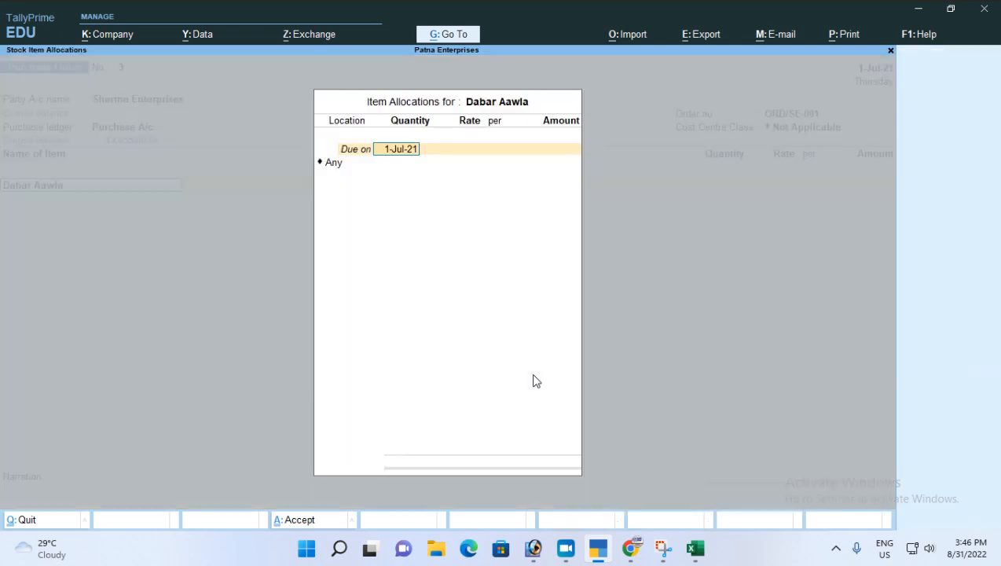
{"action": "key", "text": "Return"}
- Allocate 25 bottles of Dabar Aawla to Patna City at the default rate of 45.00 per bottle and finish the allocation
{"action": "key", "text": "Down"}
{"action": "key", "text": "Down"}
{"action": "key", "text": "Down"}
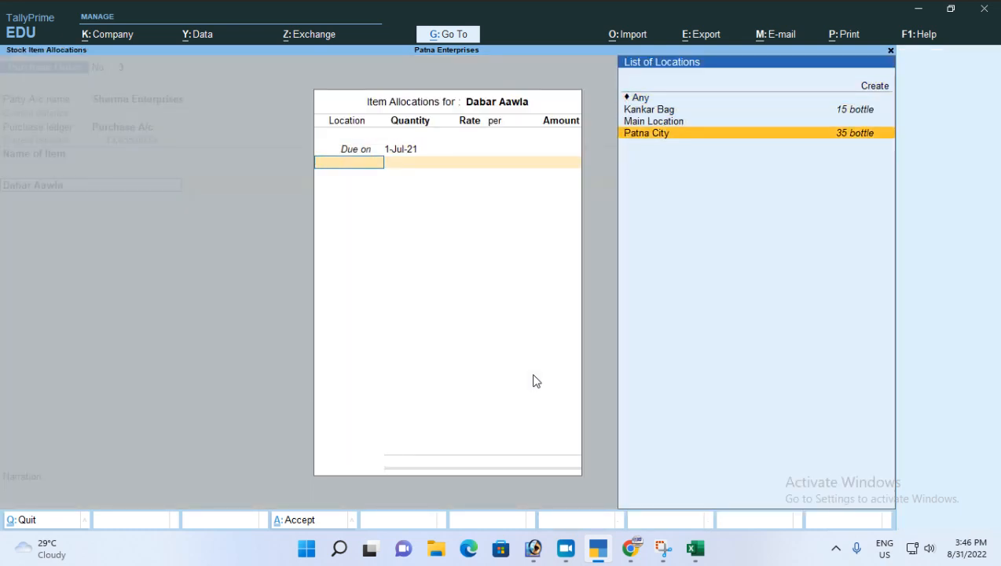
{"action": "key", "text": "Return"}
{"action": "type", "text": "25"}
{"action": "key", "text": "Return"}
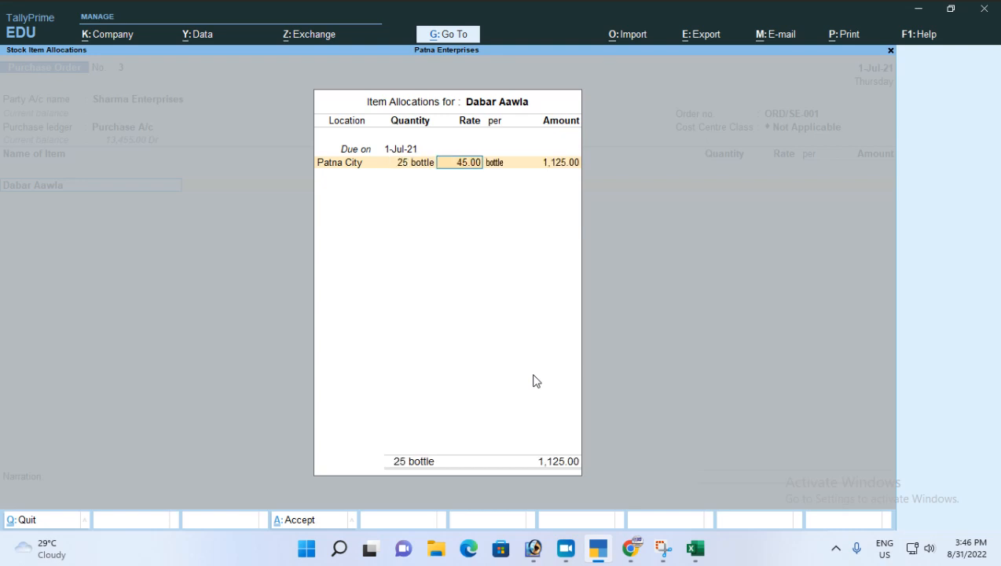
{"action": "key", "text": "Return"}
{"action": "key", "text": "Return"}
{"action": "key", "text": "Return"}
{"action": "key", "text": "Return"}
{"action": "key", "text": "Return"}
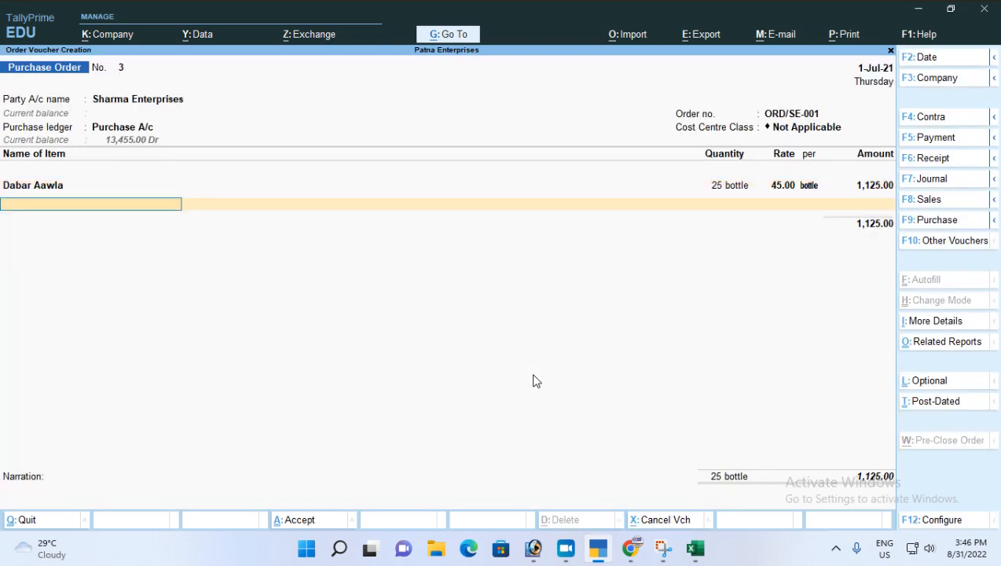
- Add Clinic Plus as the second order item, due on 1-Jul-21
{"action": "key", "text": "Down"}
{"action": "key", "text": "Down"}
{"action": "key", "text": "Down"}
{"action": "key", "text": "Down"}
{"action": "key", "text": "Down"}
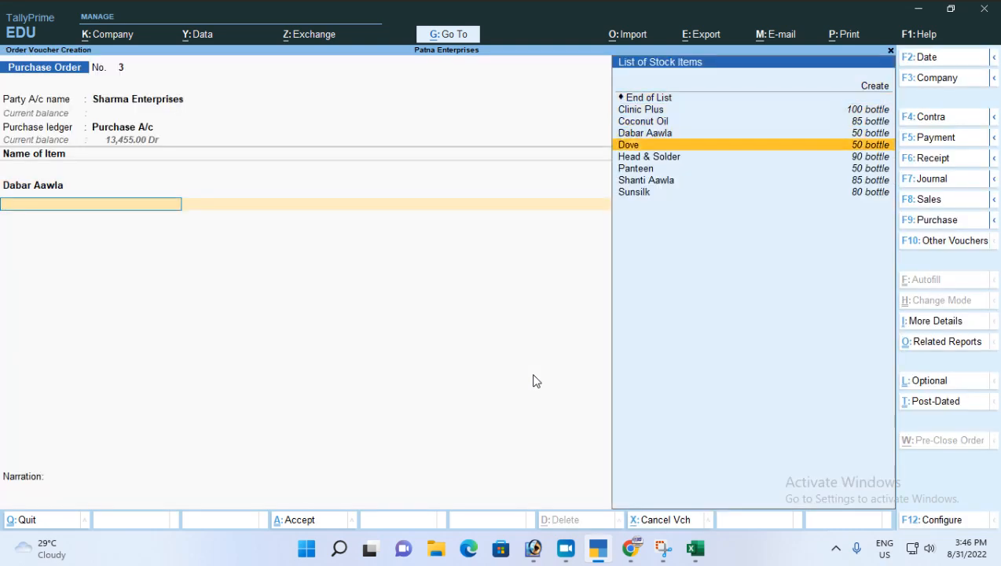
{"action": "key", "text": "Down"}
{"action": "key", "text": "Down"}
{"action": "key", "text": "Up"}
{"action": "key", "text": "Up"}
{"action": "key", "text": "Up"}
{"action": "key", "text": "Up"}
{"action": "key", "text": "Up"}
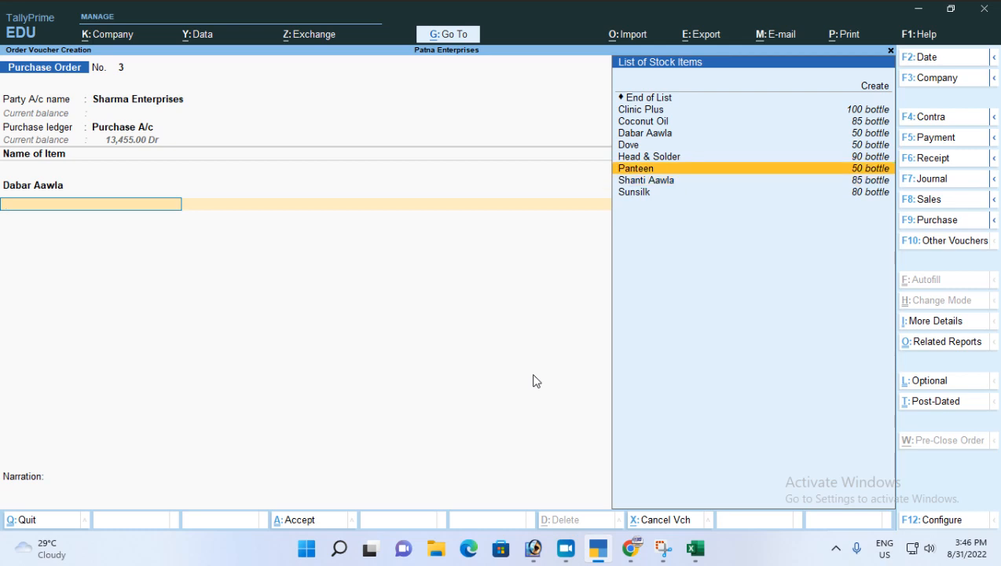
{"action": "key", "text": "Up"}
{"action": "key", "text": "Return"}
{"action": "key", "text": "Return"}
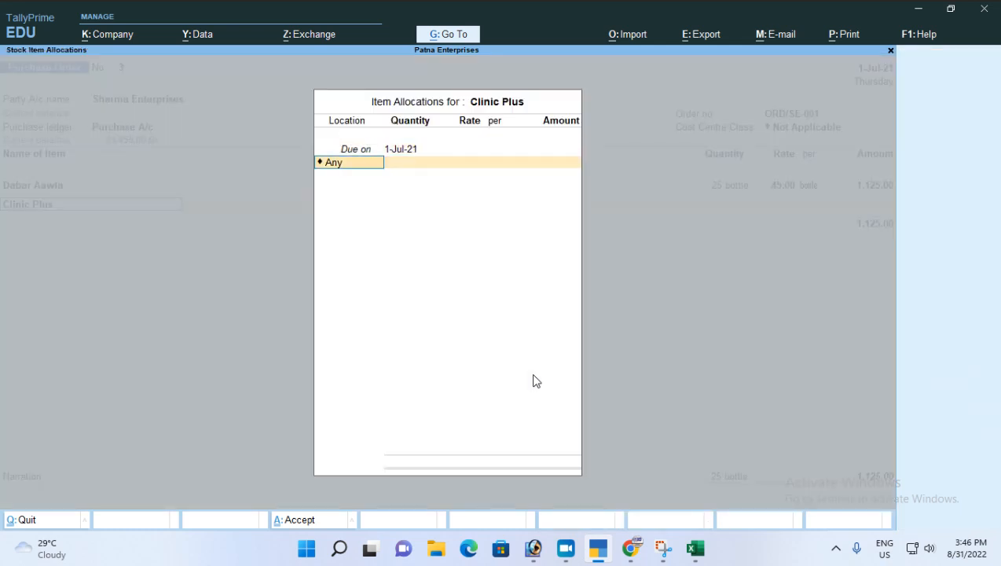
- Allocate 20 bottles of Clinic Plus to Patna City at the default rate of 58.00 per bottle
{"action": "key", "text": "Down"}
{"action": "key", "text": "Down"}
{"action": "key", "text": "Down"}
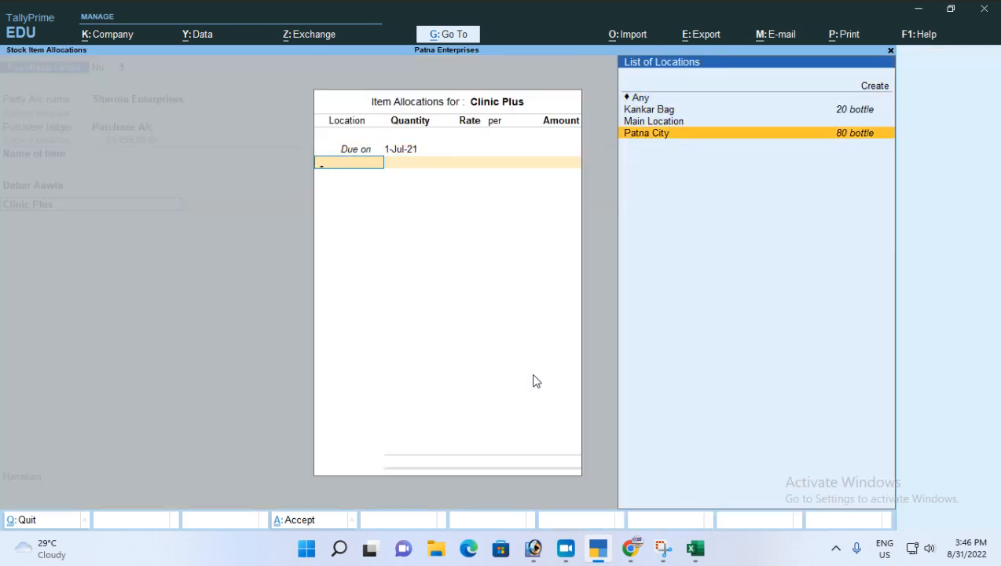
{"action": "key", "text": "Return"}
{"action": "type", "text": "20"}
{"action": "key", "text": "Return"}
{"action": "key", "text": "Return"}
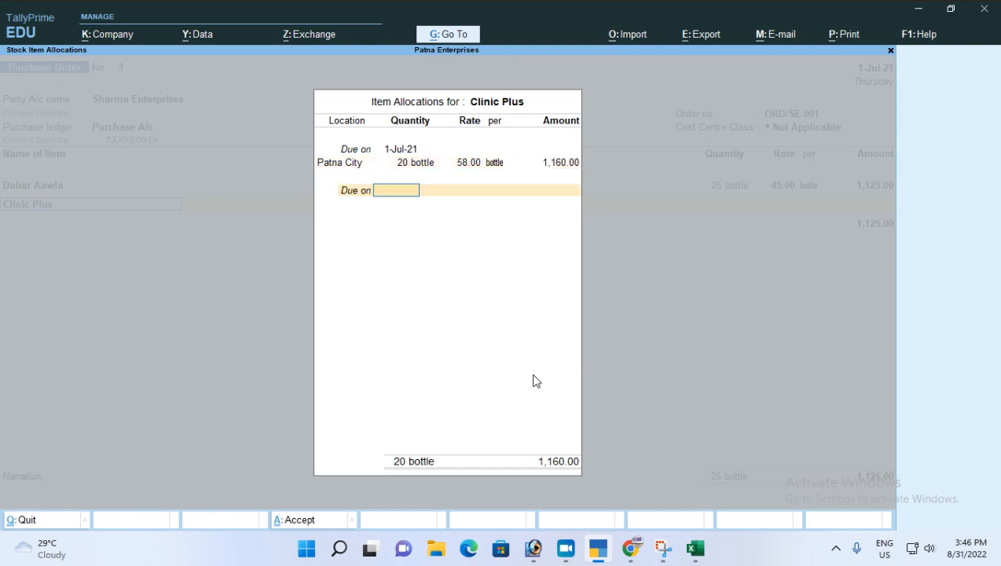
{"action": "key", "text": "Return"}
- End the item list, leave the narration blank and save the Sharma Enterprises purchase order
{"action": "key", "text": "Return"}
{"action": "key", "text": "Return"}
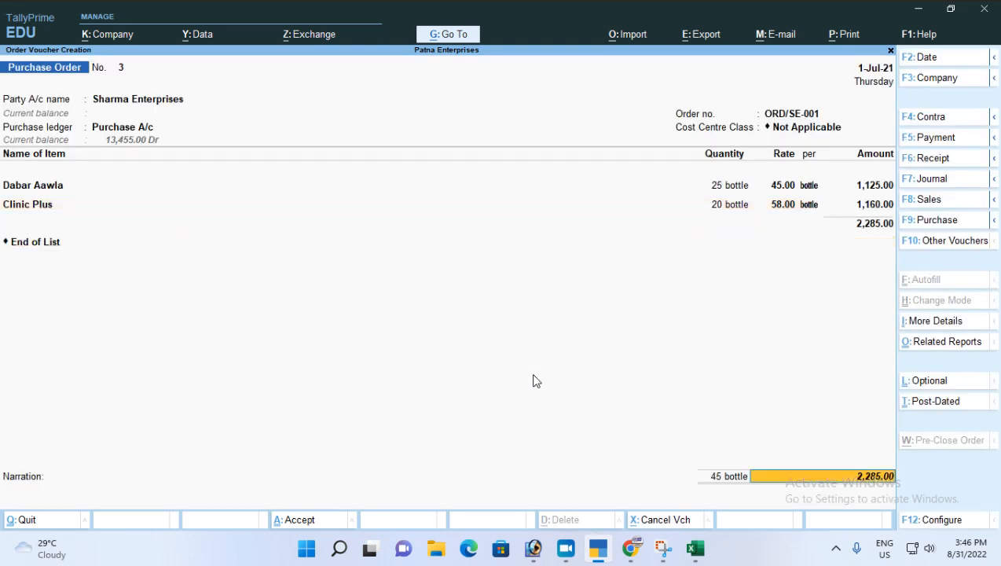
{"action": "key", "text": "Return"}
{"action": "key", "text": "Return"}
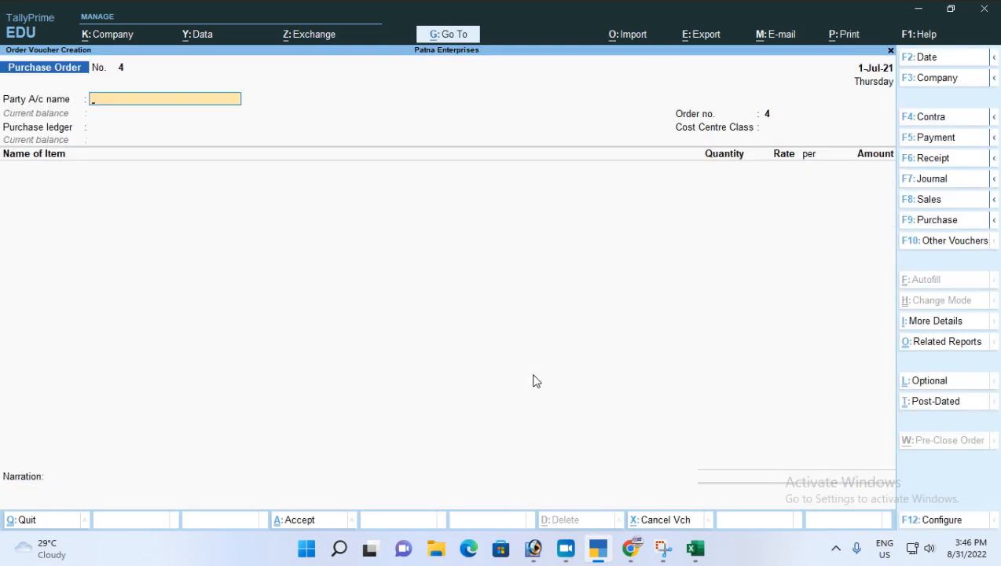
- Leave order voucher creation without starting another order and go to the additional reports
{"action": "key", "text": "Escape"}
{"action": "key", "text": "Down"}
{"action": "key", "text": "Down"}
{"action": "key", "text": "Down"}
{"action": "key", "text": "Down"}
{"action": "key", "text": "Down"}
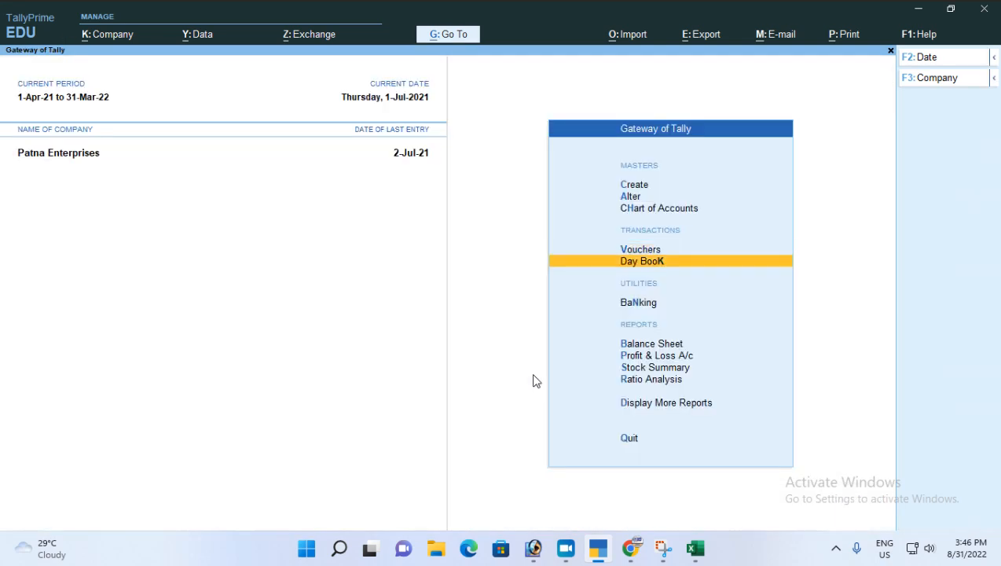
{"action": "key", "text": "Down"}
{"action": "key", "text": "Down"}
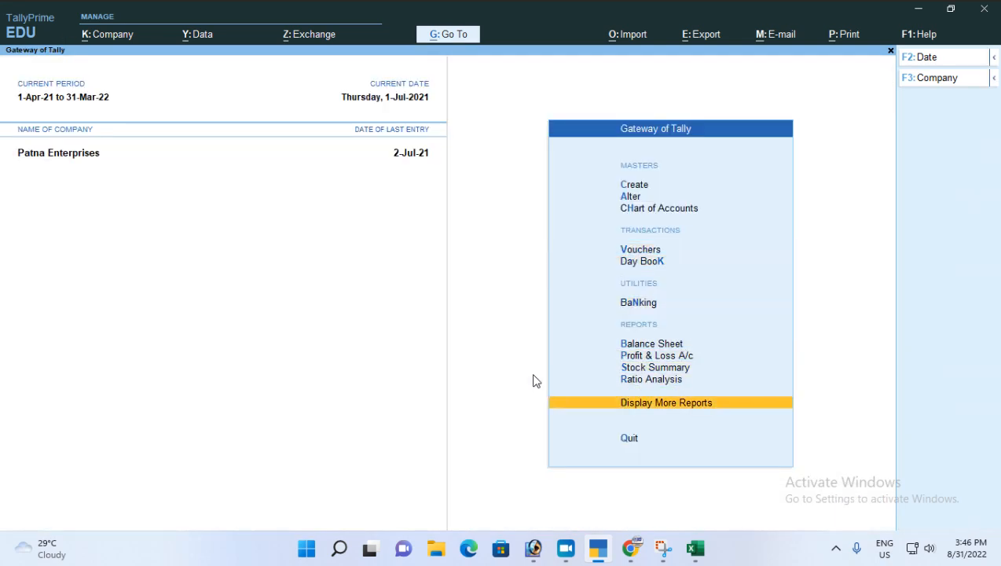
{"action": "key", "text": "Return"}
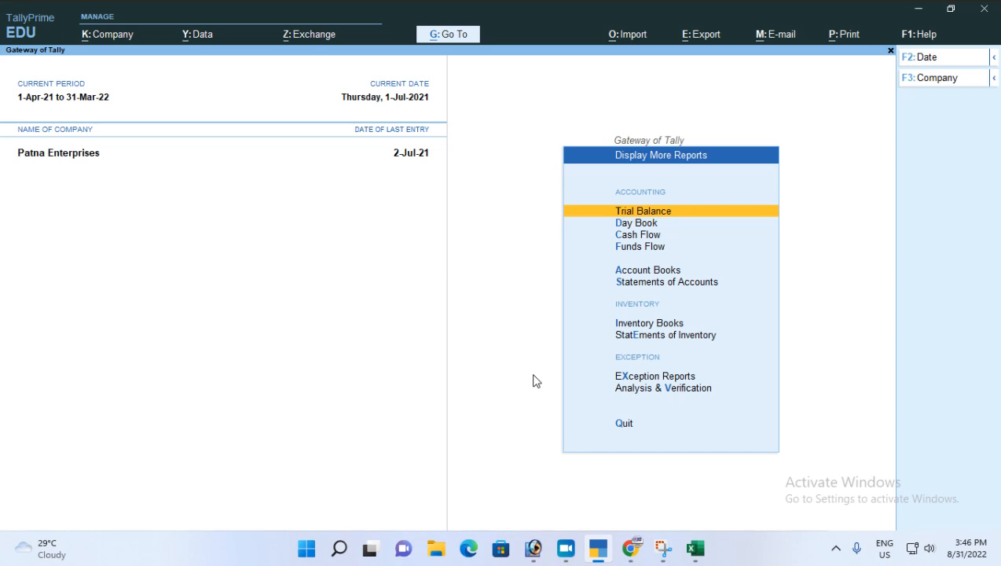
- Go to the Statements of Inventory reports
{"action": "key", "text": "Down"}
{"action": "key", "text": "Down"}
{"action": "key", "text": "Down"}
{"action": "key", "text": "Down"}
{"action": "key", "text": "Down"}
{"action": "key", "text": "Down"}
{"action": "key", "text": "Down"}
{"action": "key", "text": "Down"}
{"action": "key", "text": "Up"}
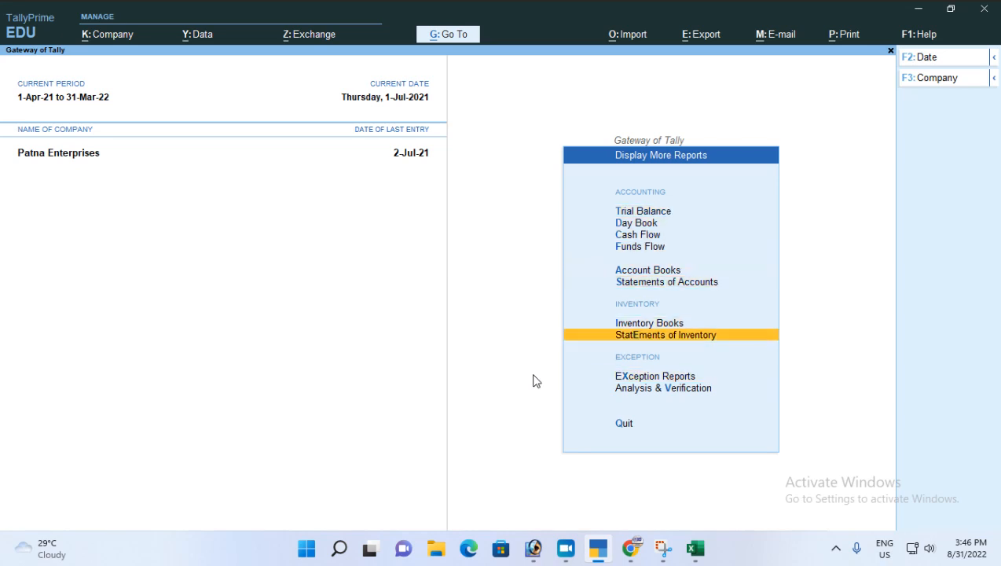
{"action": "key", "text": "Return"}
- Display the Purchase Order Outstandings report for all orders and review the due items
{"action": "key", "text": "Down"}
{"action": "key", "text": "Down"}
{"action": "key", "text": "Down"}
{"action": "key", "text": "Down"}
{"action": "key", "text": "Down"}
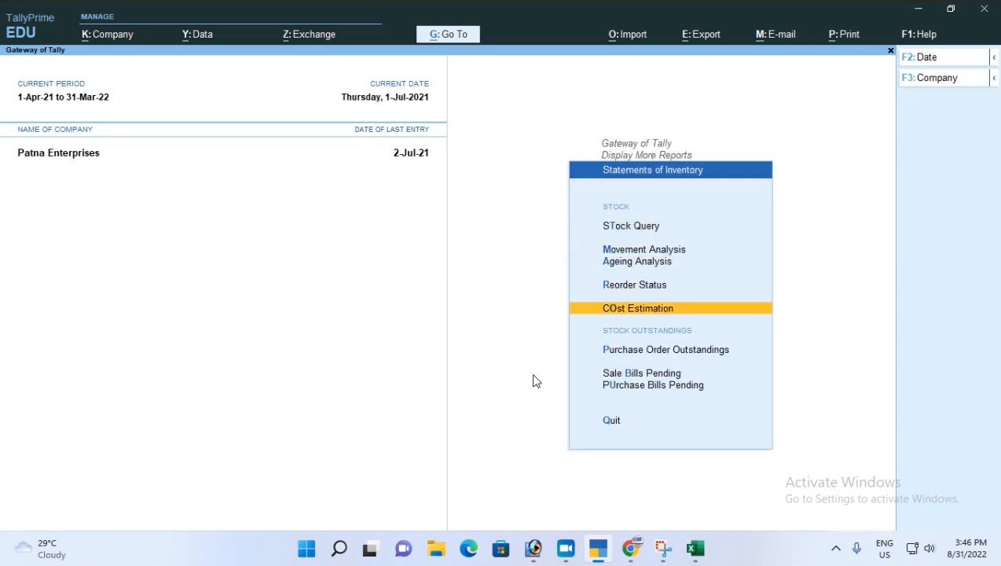
{"action": "key", "text": "Return"}
{"action": "key", "text": "Down"}
{"action": "key", "text": "Down"}
{"action": "key", "text": "Down"}
{"action": "key", "text": "Down"}
{"action": "key", "text": "Down"}
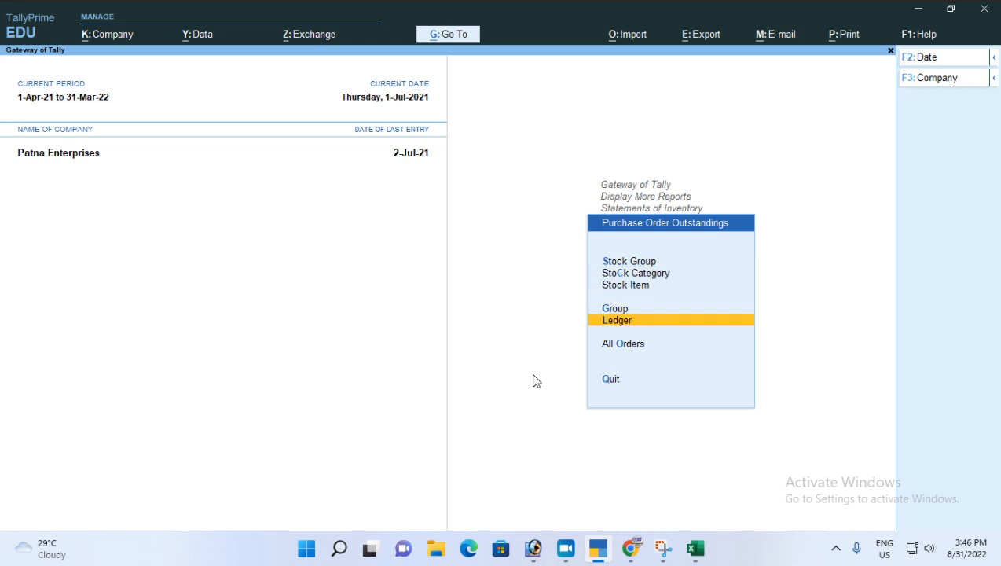
{"action": "key", "text": "Return"}
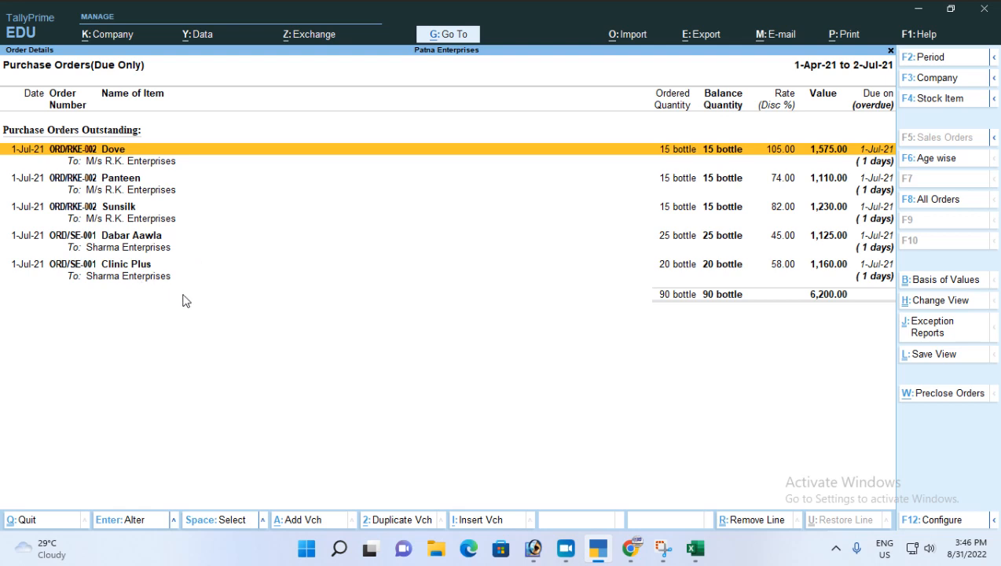
- Close the outstanding purchase orders report and display it again for all orders
{"action": "key", "text": "Escape"}
{"action": "key", "text": "Escape"}
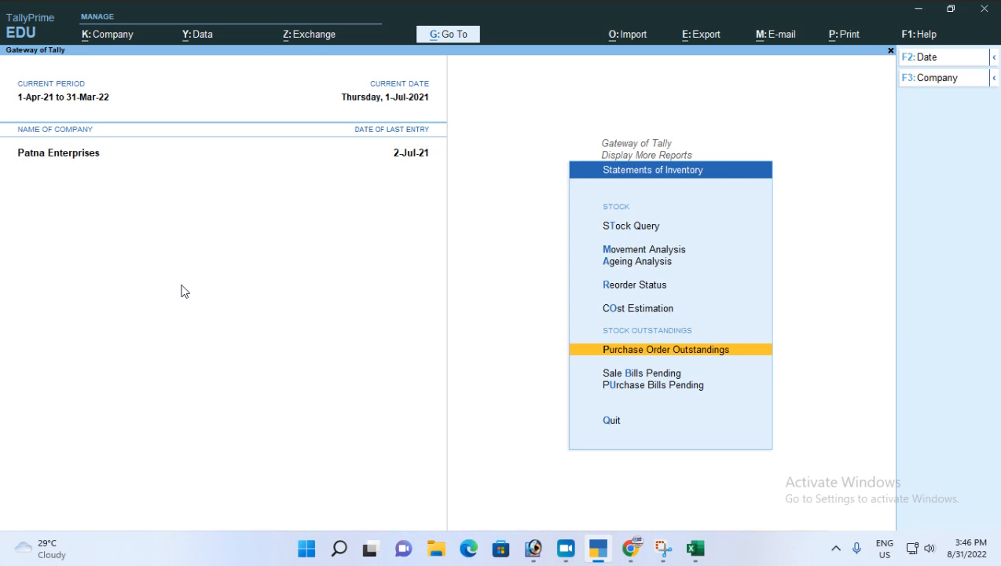
{"action": "key", "text": "Return"}
{"action": "key", "text": "Down"}
{"action": "key", "text": "Down"}
{"action": "key", "text": "Down"}
{"action": "key", "text": "Down"}
{"action": "key", "text": "Down"}
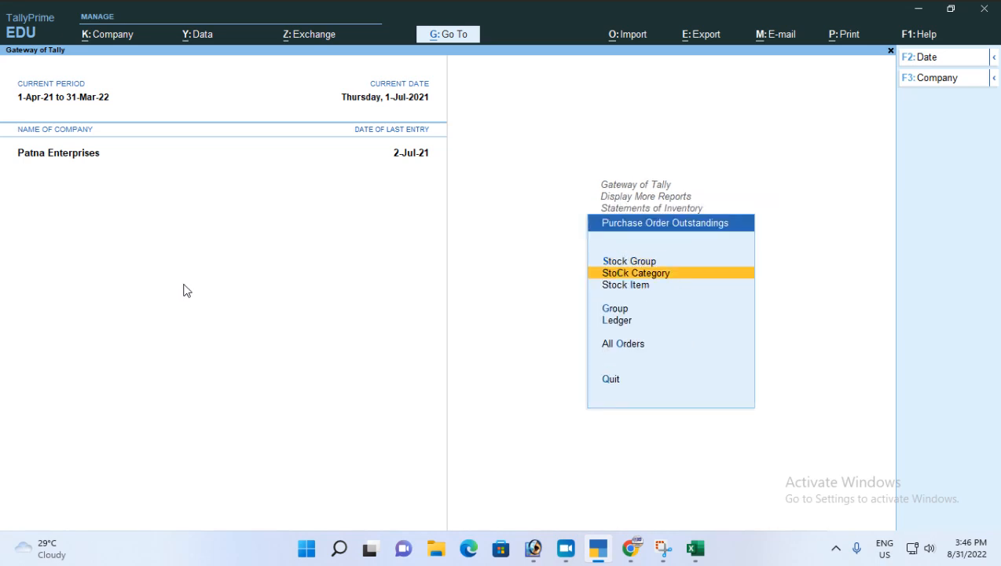
{"action": "key", "text": "Return"}
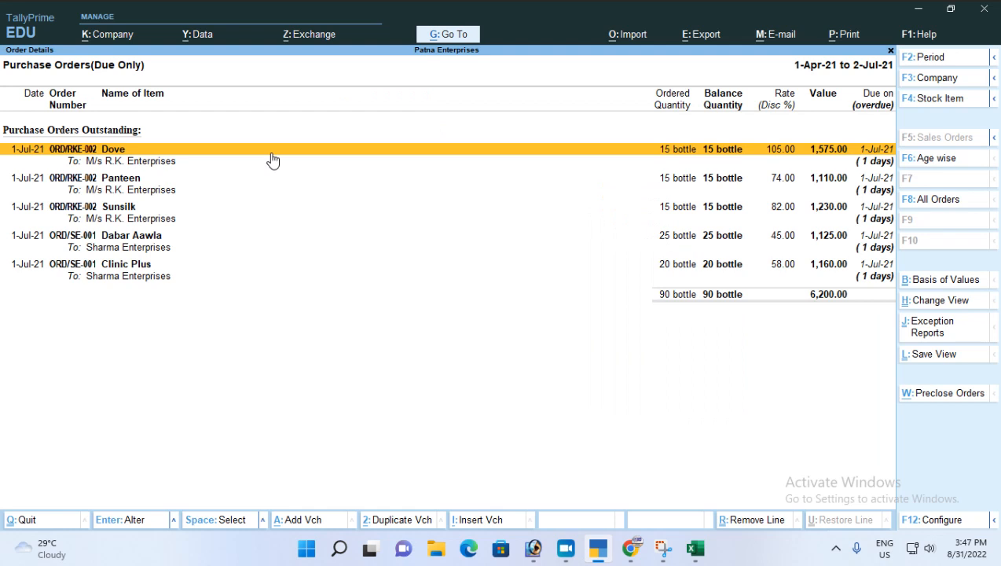
- Open order preclosure for the due purchase orders and examine the pre-close quantity fields of the listed items
{"action": "left_click", "coordinate": [949, 402]}
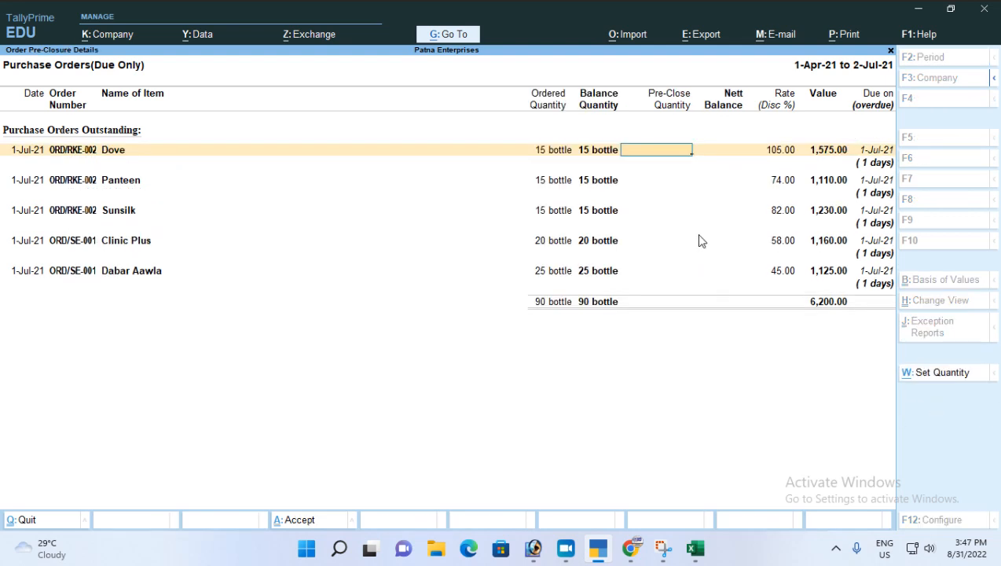
{"action": "key", "text": "Down"}
{"action": "key", "text": "Down"}
{"action": "key", "text": "Down"}
{"action": "key", "text": "Down"}
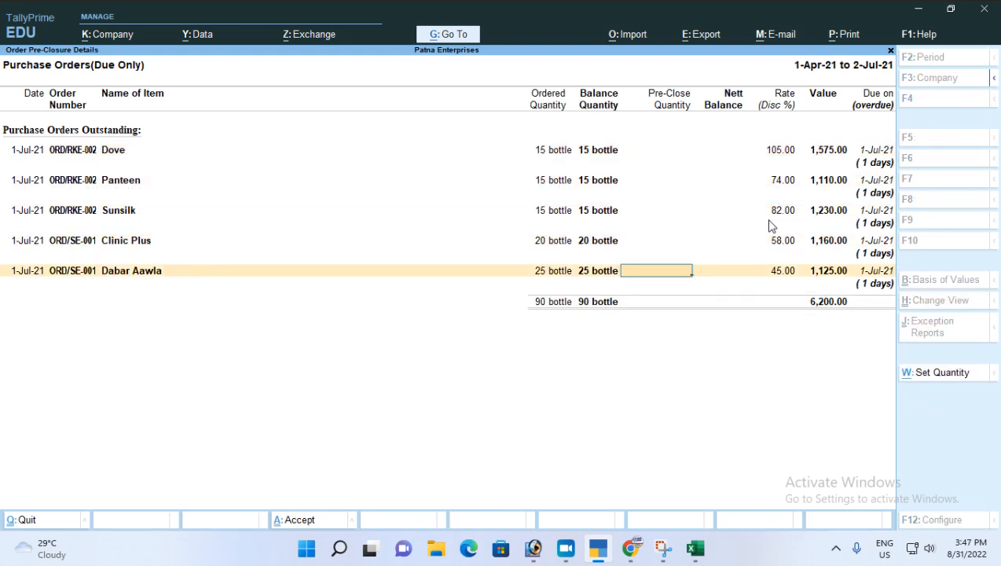
{"action": "key", "text": "Up"}
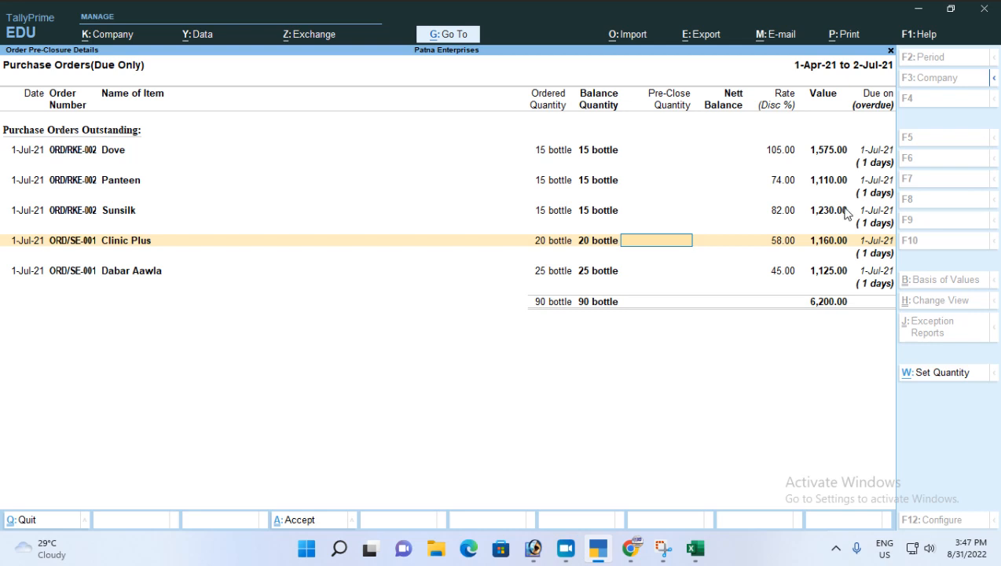
{"action": "key", "text": "Down"}
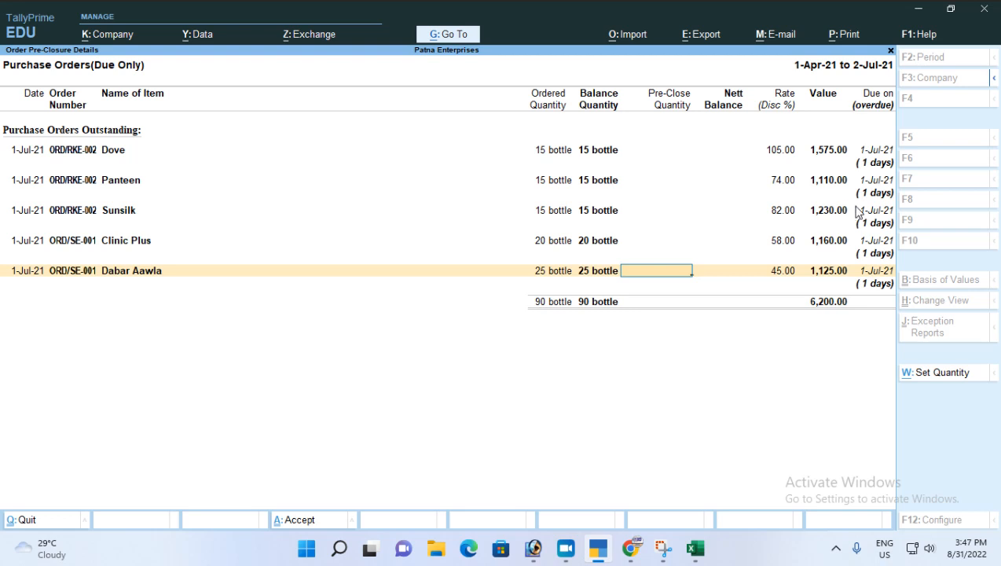
- Leave preclosure and the inventory reports without entering quantities, stay in the program, and open the Day Book
{"action": "key", "text": "Escape"}
{"action": "key", "text": "Escape"}
{"action": "key", "text": "Escape"}
{"action": "key", "text": "Escape"}
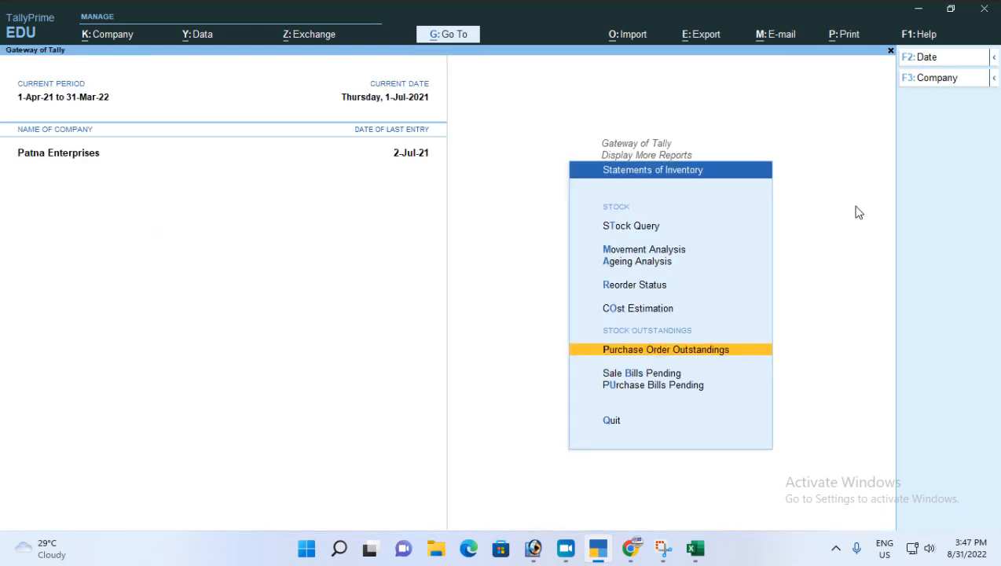
{"action": "key", "text": "Escape"}
{"action": "key", "text": "Escape"}
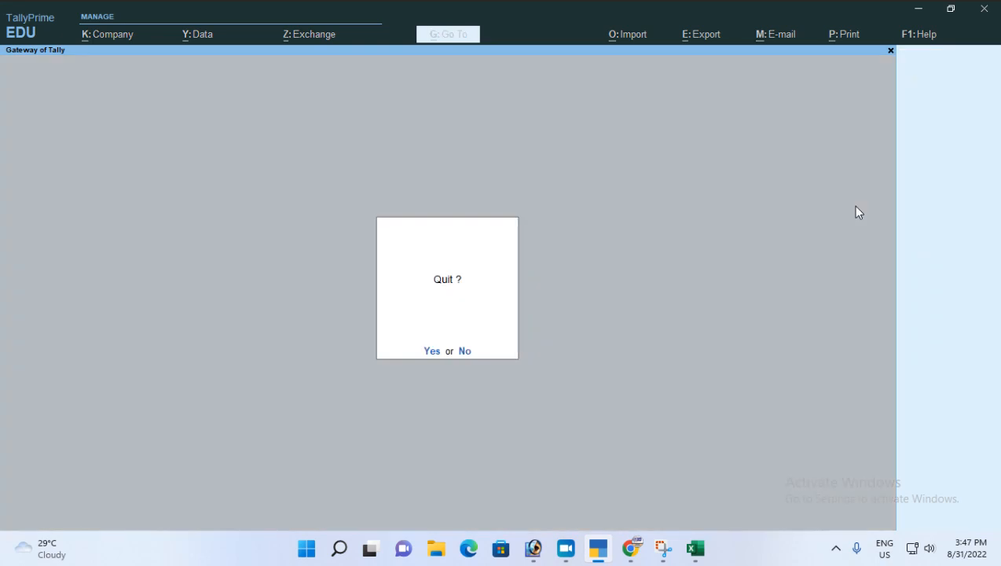
{"action": "key", "text": "n"}
{"action": "key", "text": "Down"}
{"action": "key", "text": "Down"}
{"action": "key", "text": "Down"}
{"action": "key", "text": "Down"}
{"action": "key", "text": "Return"}
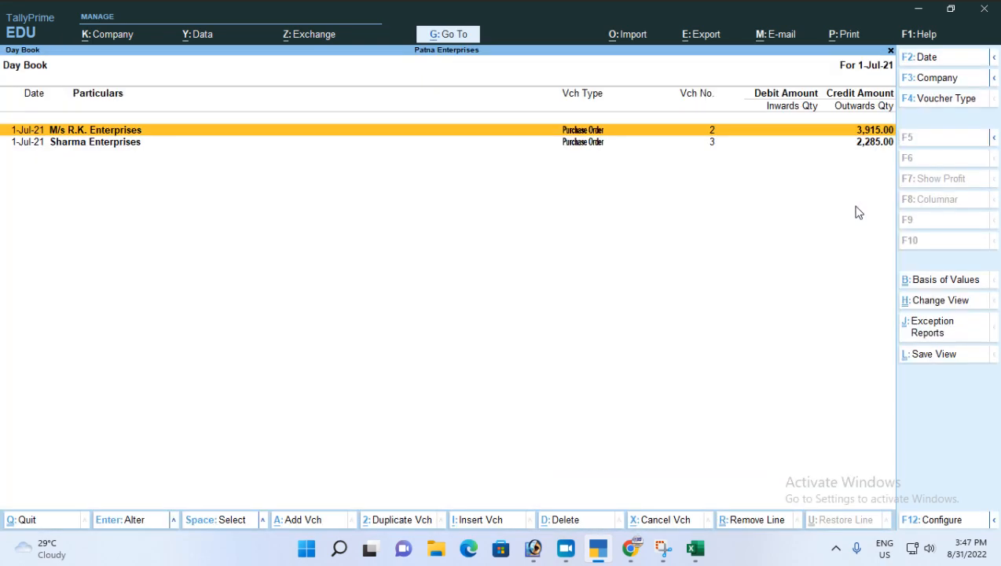
- Open the Sharma Enterprises purchase order and pre-close it completely with the reason "Not Required", closed on 1-Jul-21
{"action": "key", "text": "Down"}
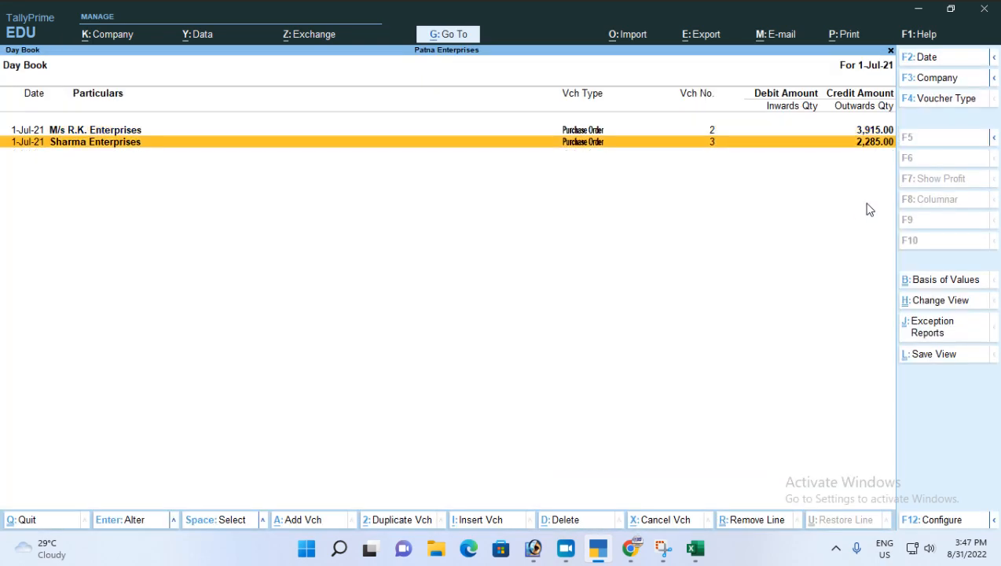
{"action": "key", "text": "Return"}
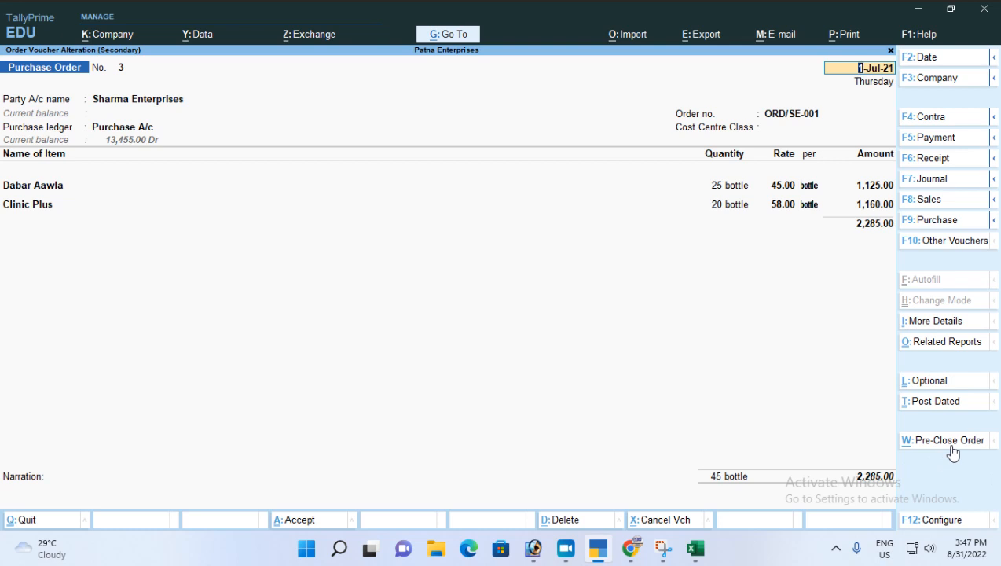
{"action": "key", "text": "ctrl"}
{"action": "key", "text": "ctrl+w"}
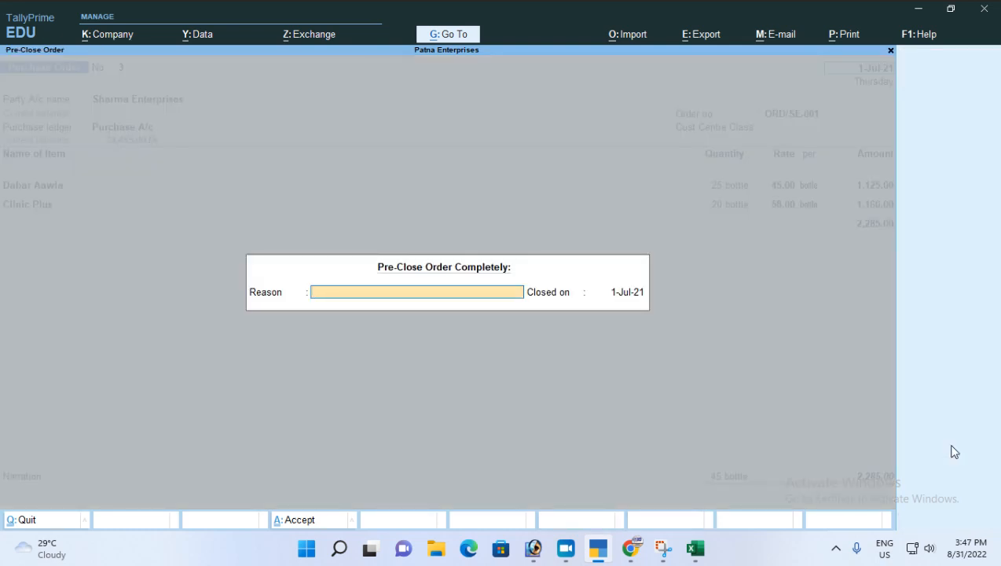
{"action": "type", "text": "Not Required"}
{"action": "key", "text": "Return"}
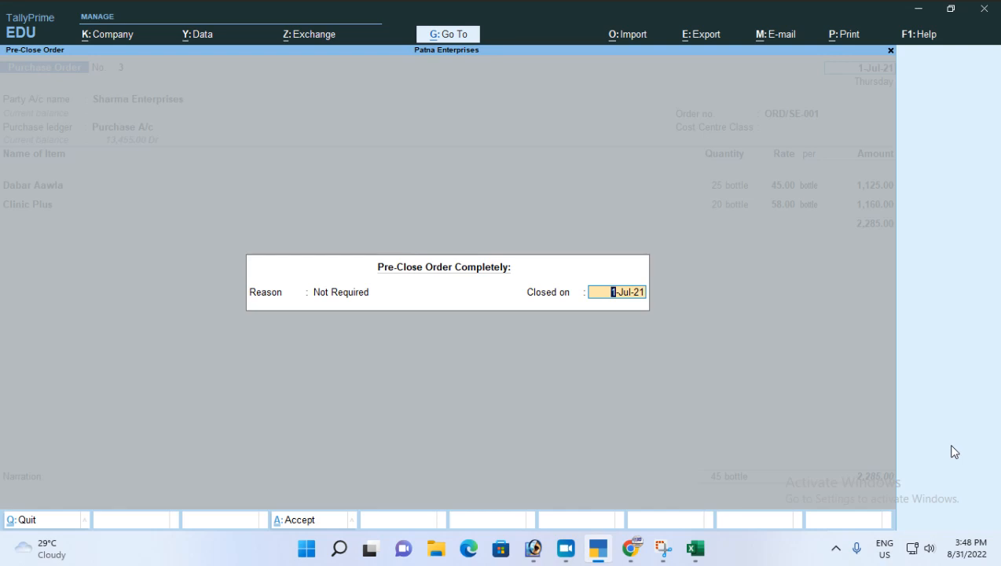
{"action": "key", "text": "Return"}
{"action": "key", "text": "Return"}
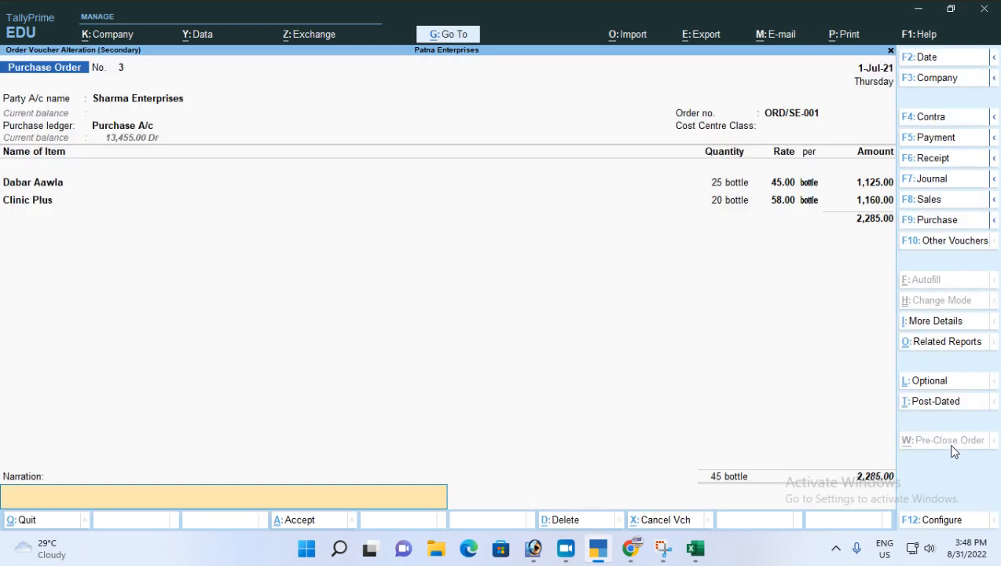
- Enter the narration "Being order cancelled" on the Sharma Enterprises purchase order and save the voucher
{"action": "type", "text": "Being d"}
{"action": "type", "text": "r"}
{"action": "key", "text": "BackSpace"}
{"action": "key", "text": "BackSpace"}
{"action": "type", "text": "prd"}
{"action": "key", "text": "BackSpace"}
{"action": "key", "text": "BackSpace"}
{"action": "key", "text": "BackSpace"}
{"action": "type", "text": "oreder"}
{"action": "key", "text": "BackSpace"}
{"action": "key", "text": "BackSpace"}
{"action": "type", "text": "canced"}
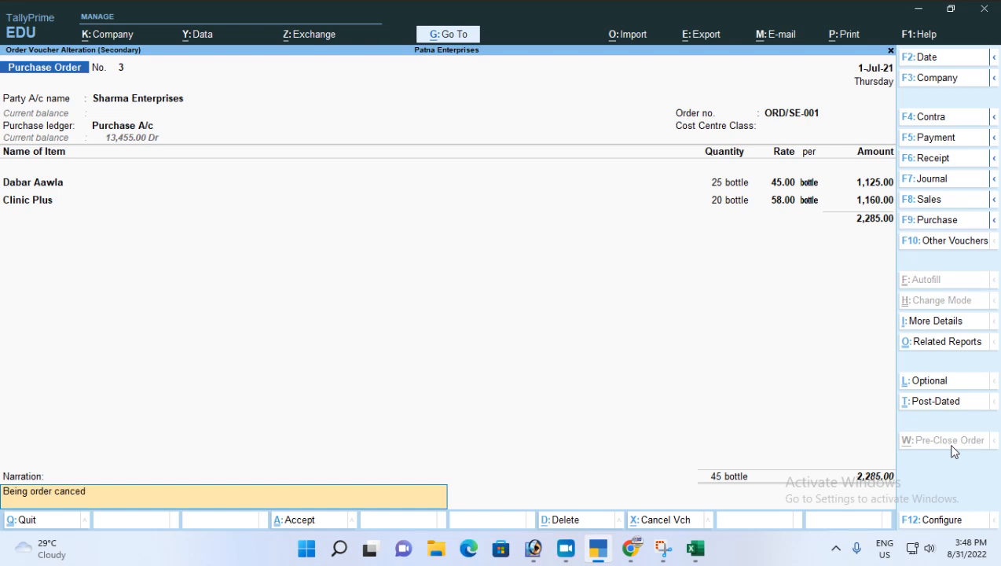
{"action": "key", "text": "BackSpace"}
{"action": "type", "text": "lled"}
{"action": "key", "text": "Return"}
{"action": "key", "text": "Return"}
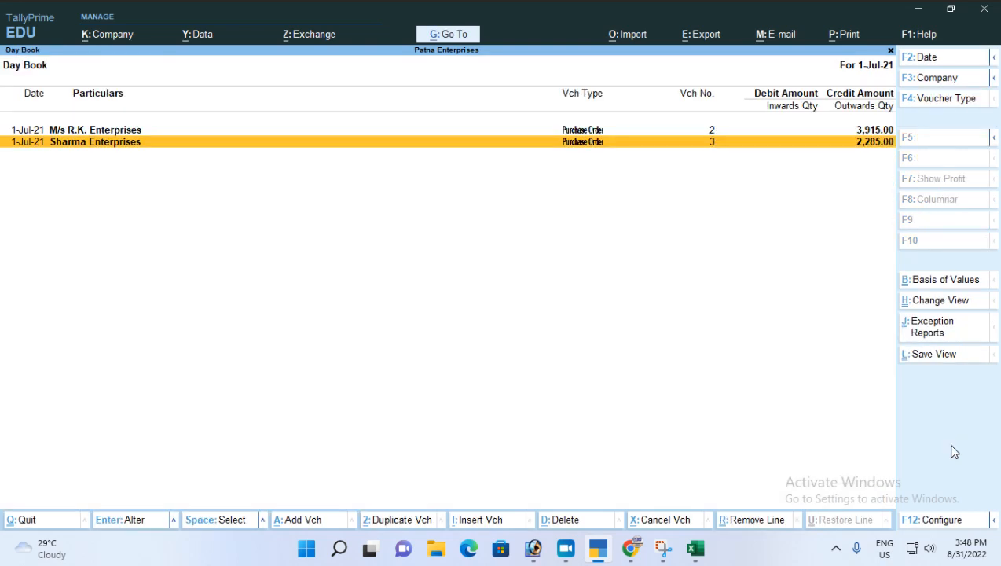
- Leave the Day Book and display the Purchase Order Outstandings report for all orders
{"action": "key", "text": "Escape"}
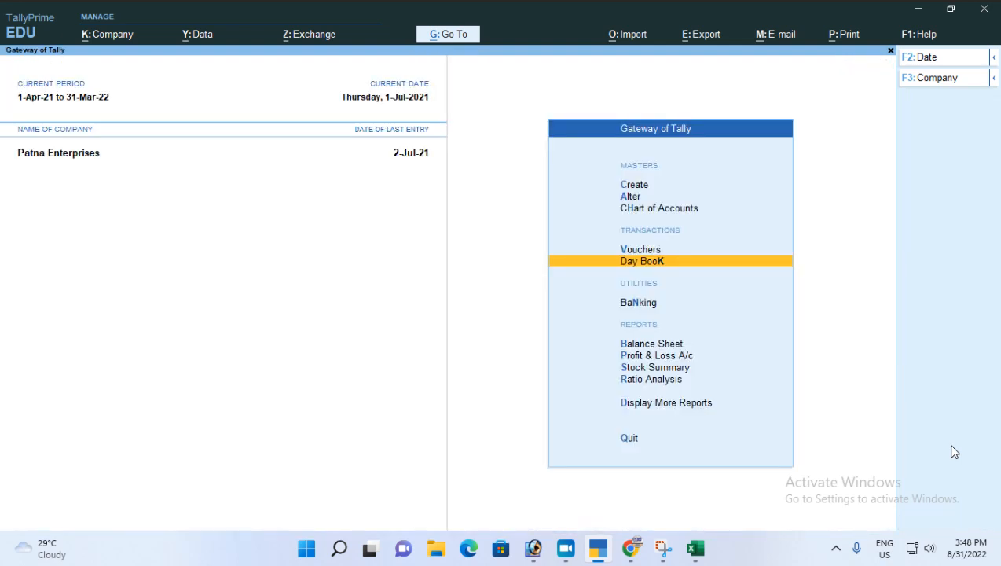
{"action": "key", "text": "Down"}
{"action": "key", "text": "Down"}
{"action": "key", "text": "Down"}
{"action": "key", "text": "Down"}
{"action": "key", "text": "Down"}
{"action": "key", "text": "d"}
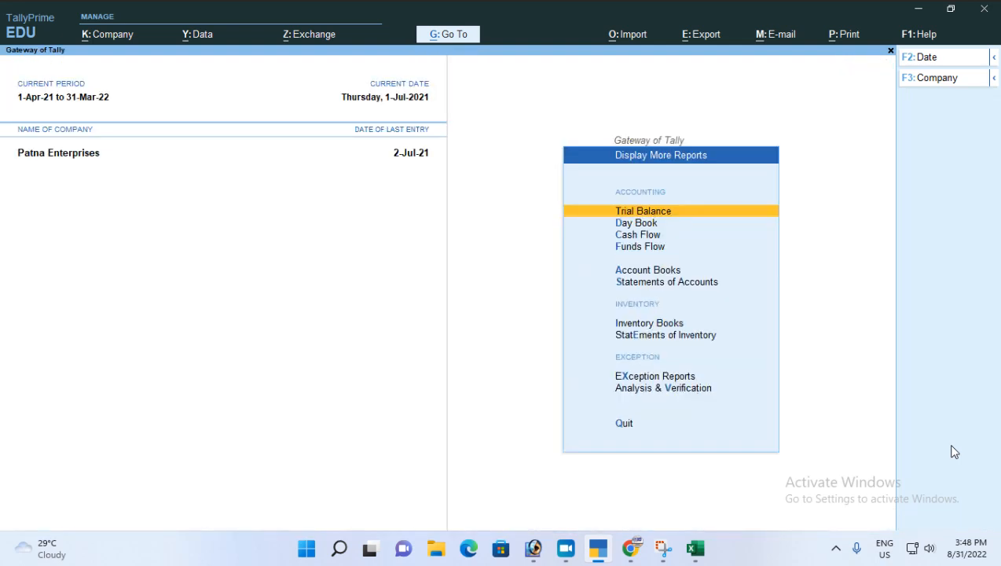
{"action": "key", "text": "e"}
{"action": "key", "text": "p"}
{"action": "key", "text": "a"}
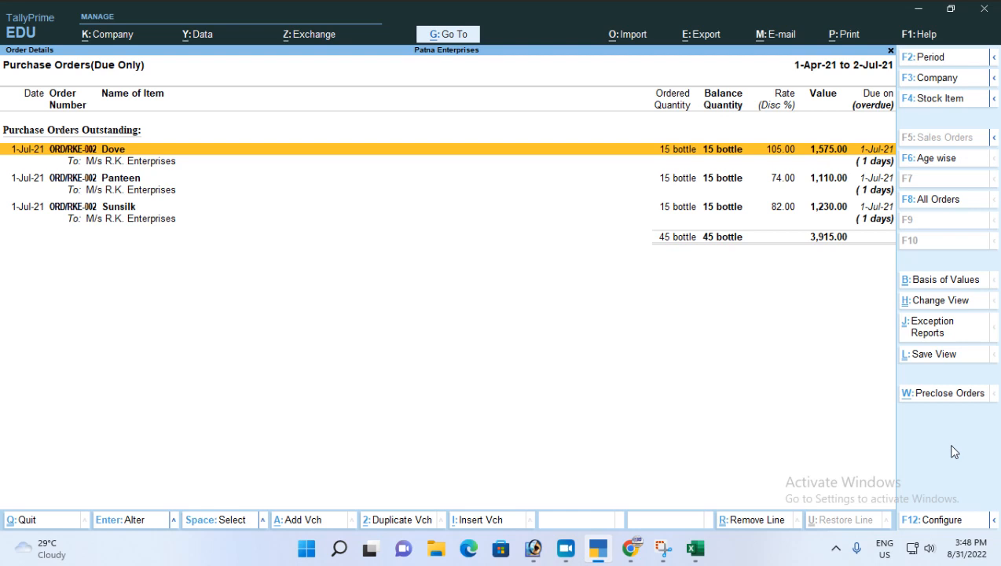
- Configure the outstanding purchase orders report to show preclosure order details together with the reason
{"action": "key", "text": "F12"}
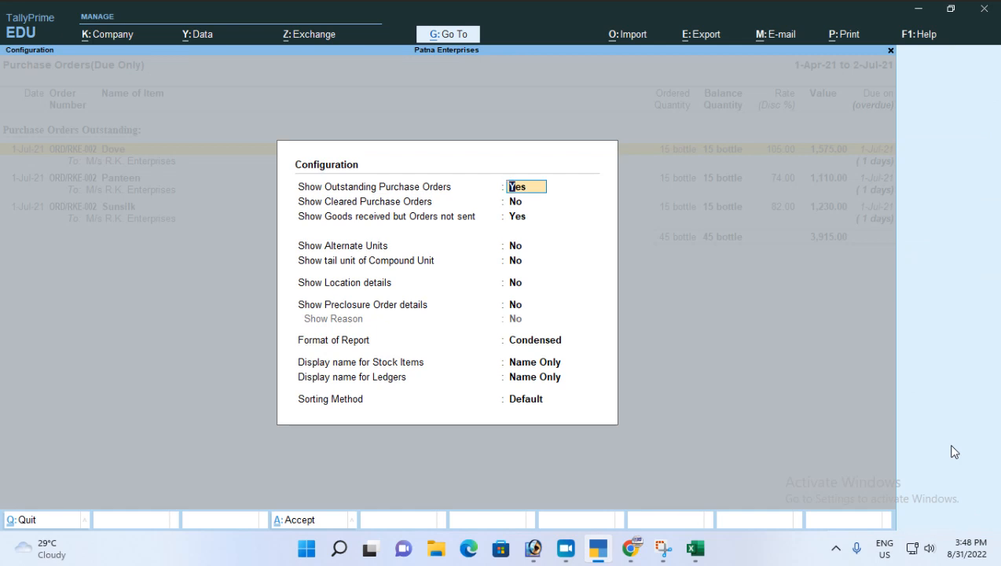
{"action": "key", "text": "Return"}
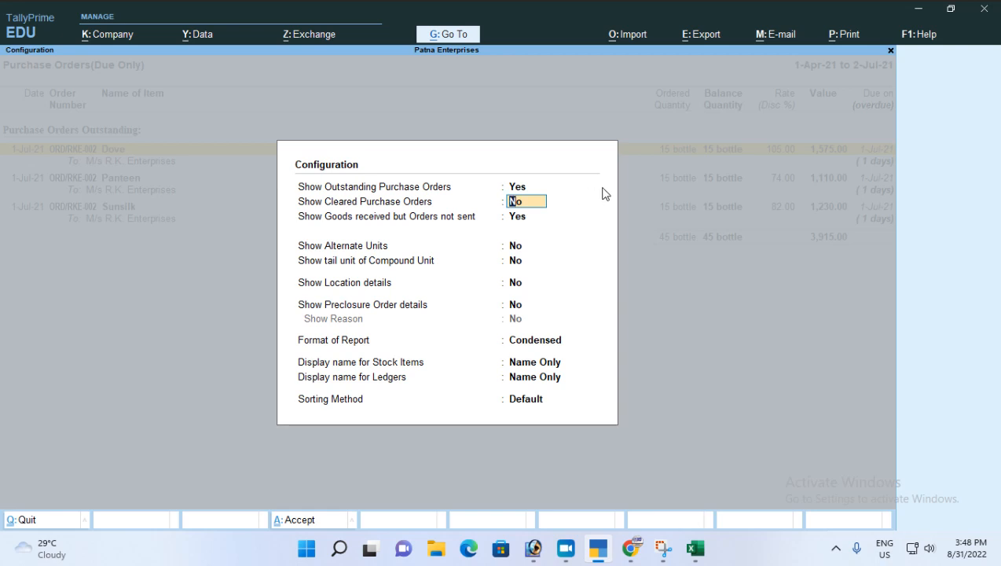
{"action": "key", "text": "Return"}
{"action": "key", "text": "Return"}
{"action": "key", "text": "Return"}
{"action": "key", "text": "Return"}
{"action": "key", "text": "Return"}
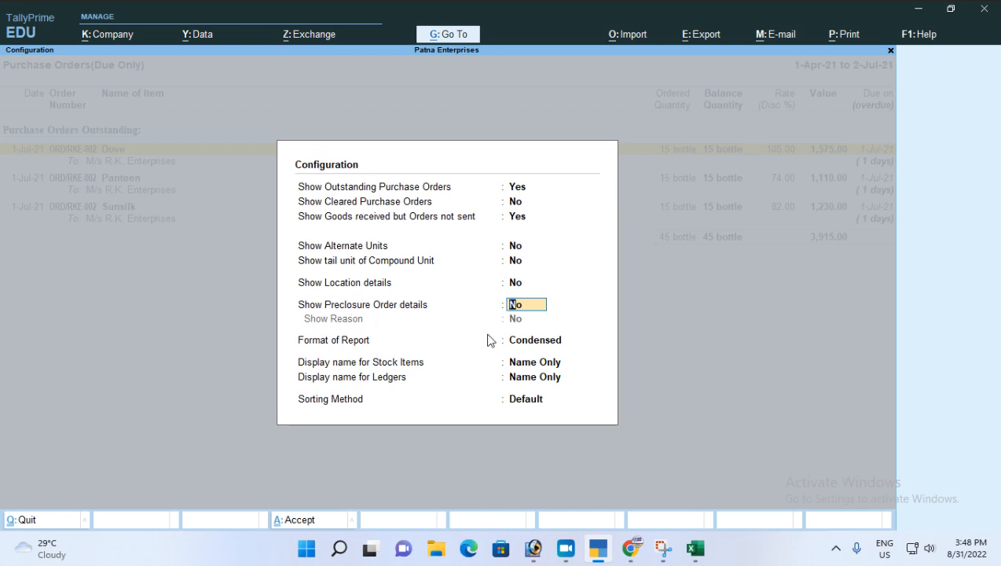
{"action": "type", "text": "y"}
{"action": "key", "text": "Return"}
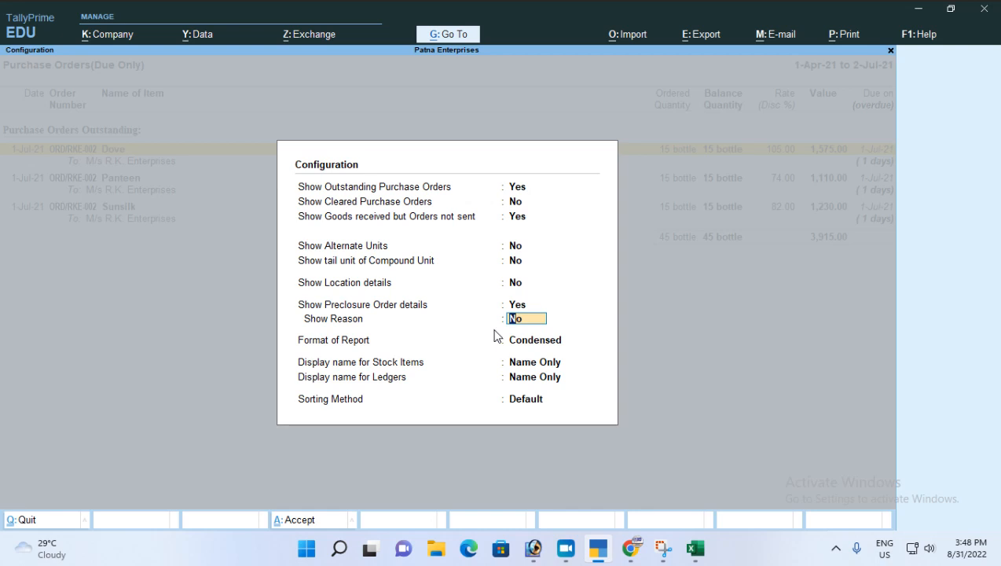
{"action": "type", "text": "y"}
{"action": "key", "text": "Return"}
{"action": "key", "text": "ctrl+a"}
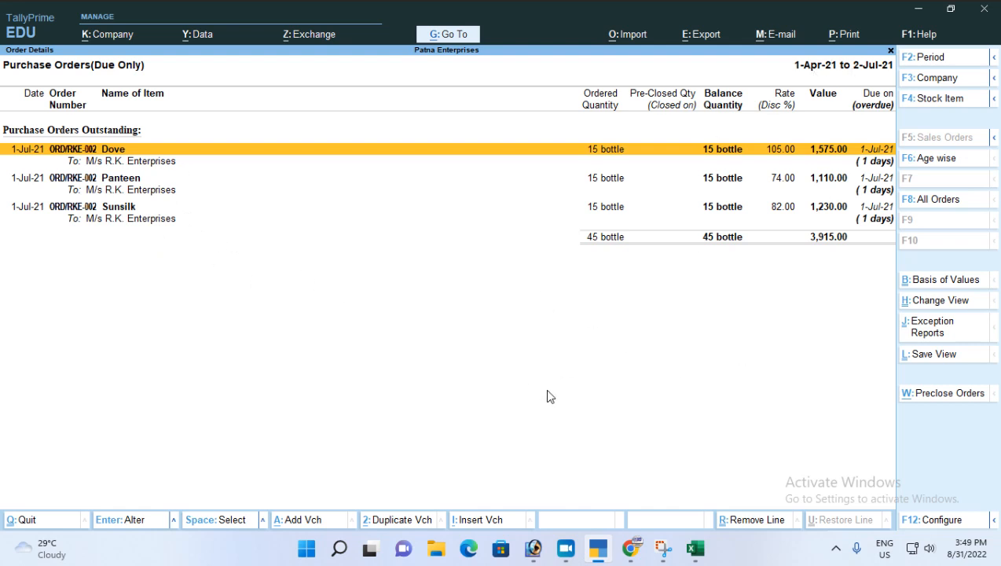
- Set the report period to 1-Jul-21 through 31-Jul-21 and switch the report from due orders to all orders
{"action": "key", "text": "F2"}
{"action": "type", "text": "1-7"}
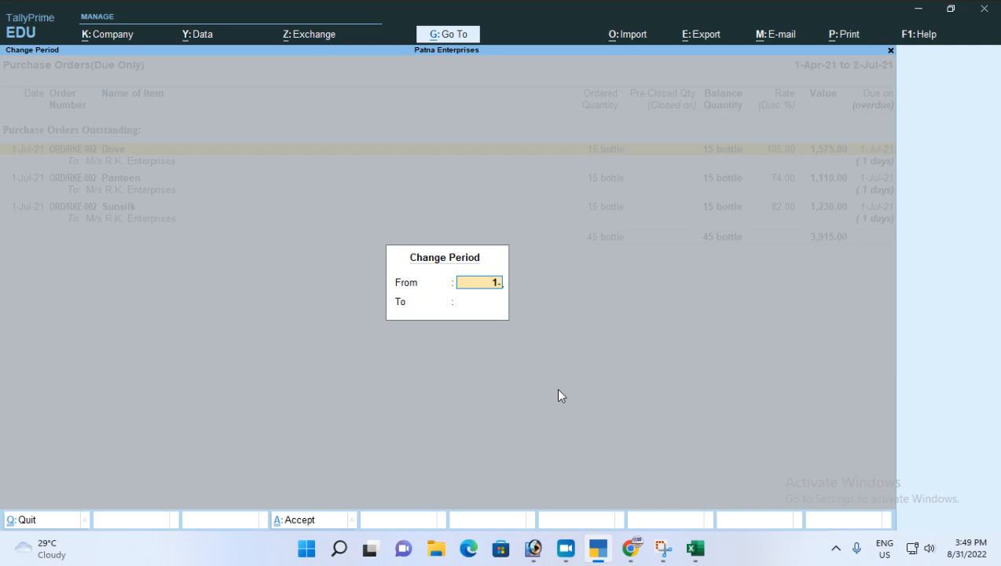
{"action": "key", "text": "Return"}
{"action": "type", "text": "31-7"}
{"action": "key", "text": "Return"}
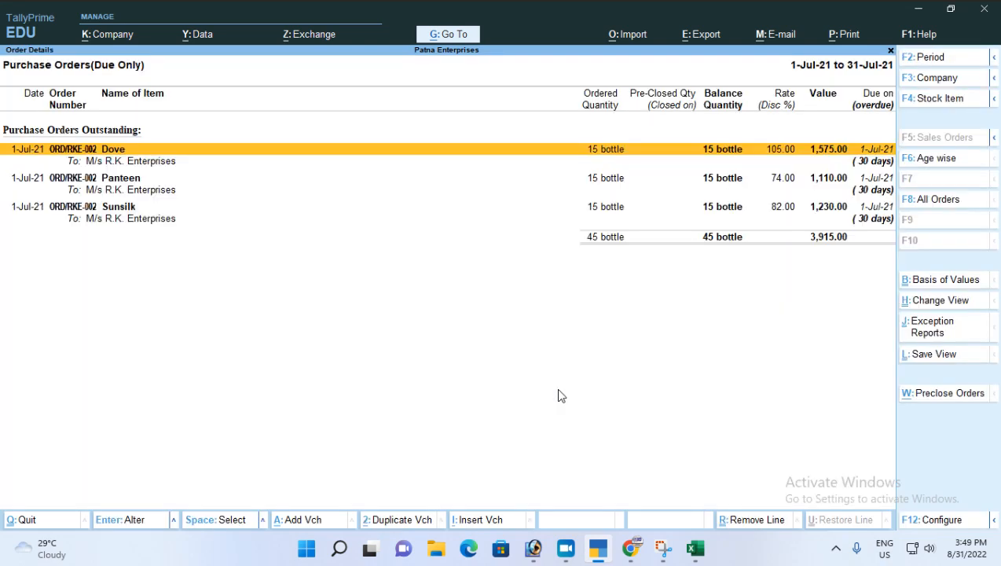
{"action": "key", "text": "Down"}
{"action": "key", "text": "Down"}
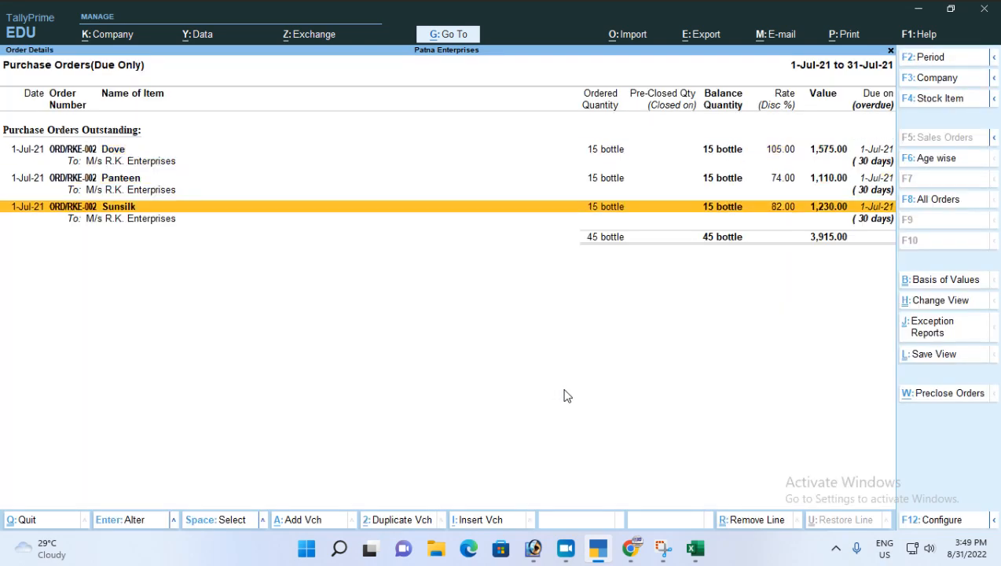
{"action": "key", "text": "Up"}
{"action": "key", "text": "Up"}
{"action": "key", "text": "Down"}
{"action": "key", "text": "Down"}
{"action": "key", "text": "F8"}
- Configure the report to include cleared purchase orders and use the Detailed format
{"action": "key", "text": "F12"}
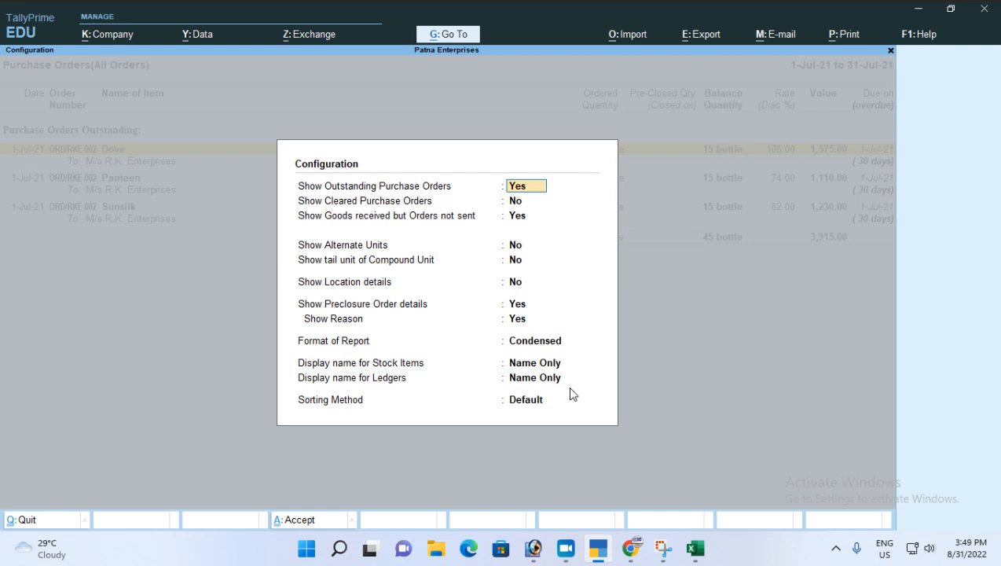
{"action": "key", "text": "Return"}
{"action": "key", "text": "y"}
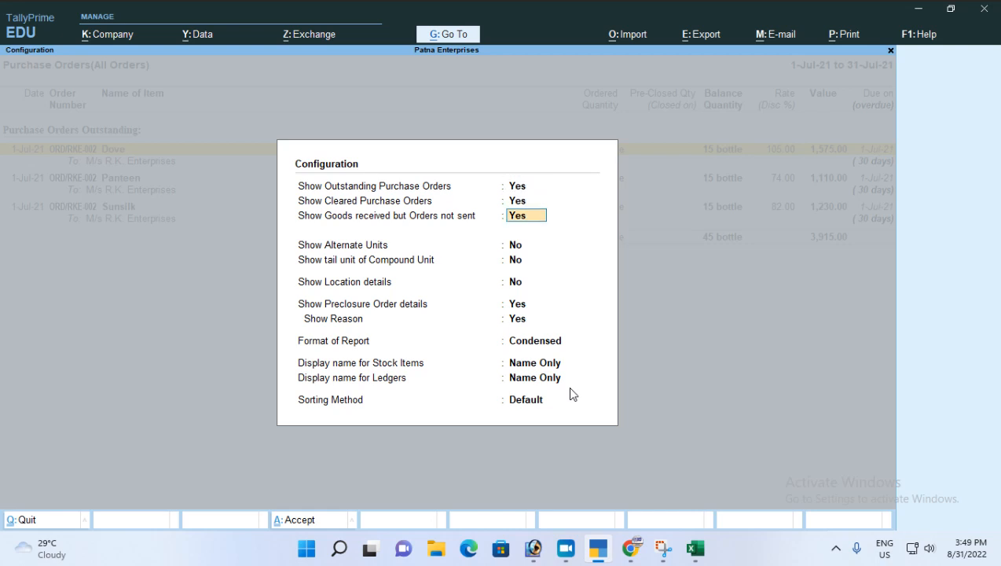
{"action": "key", "text": "Return"}
{"action": "key", "text": "Return"}
{"action": "key", "text": "Return"}
{"action": "key", "text": "Return"}
{"action": "key", "text": "Return"}
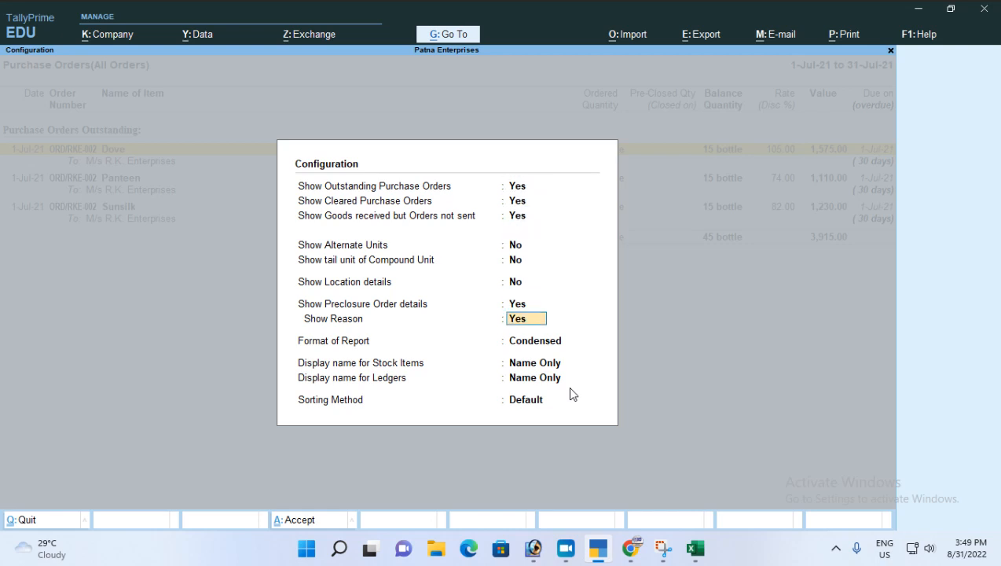
{"action": "key", "text": "Return"}
{"action": "key", "text": "Down"}
{"action": "key", "text": "Return"}
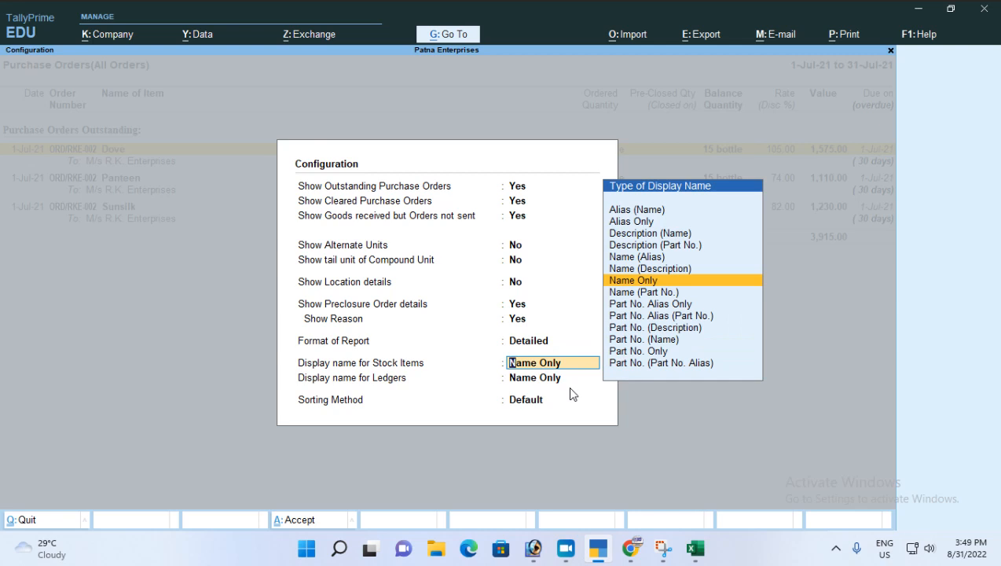
{"action": "key", "text": "ctrl+a"}
- Examine the outstanding and cleared purchase orders, including the pre-closed quantities and reasons for the Sharma Enterprises items
{"action": "key", "text": "Down"}
{"action": "key", "text": "Down"}
{"action": "key", "text": "Down"}
{"action": "key", "text": "Down"}
{"action": "key", "text": "Down"}
{"action": "key", "text": "Down"}
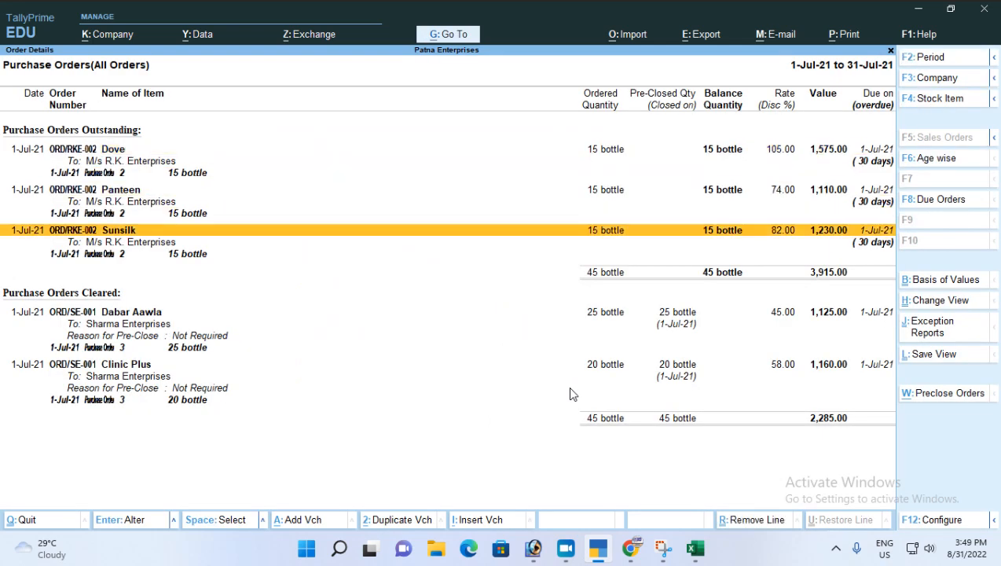
{"action": "key", "text": "Up"}
{"action": "key", "text": "Up"}
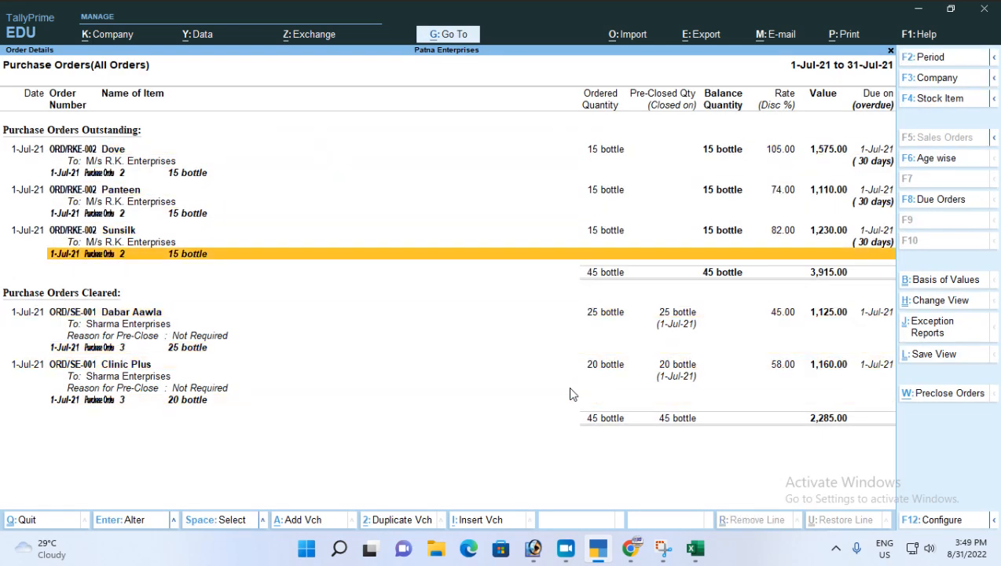
{"action": "key", "text": "Down"}
{"action": "key", "text": "Down"}
{"action": "key", "text": "Up"}
{"action": "key", "text": "Up"}
{"action": "key", "text": "Down"}
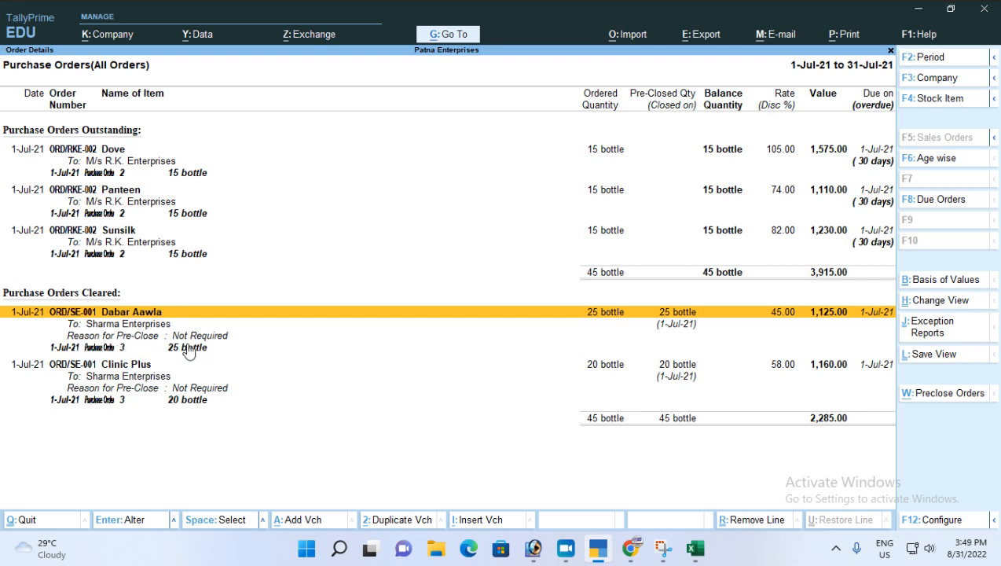
{"action": "key", "text": "Down"}
{"action": "scroll", "coordinate": [180, 403], "scroll_direction": "down", "scroll_amount": 2}
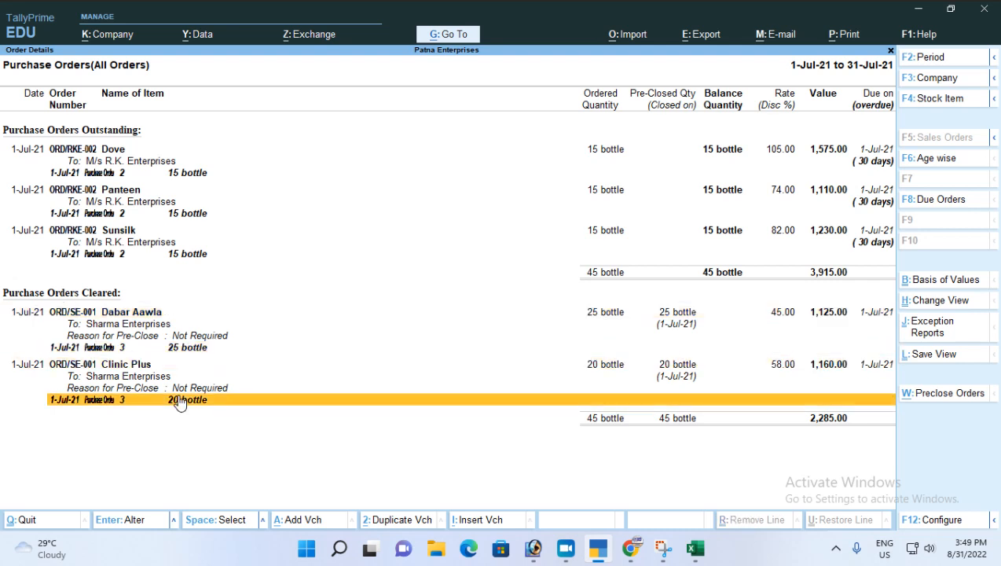
{"action": "scroll", "coordinate": [180, 403], "scroll_direction": "up", "scroll_amount": 7}
{"action": "scroll", "coordinate": [180, 403], "scroll_direction": "down", "scroll_amount": 7}
{"action": "scroll", "coordinate": [179, 403], "scroll_direction": "up", "scroll_amount": 7}
{"action": "scroll", "coordinate": [179, 403], "scroll_direction": "down", "scroll_amount": 7}
- Reopen the report for all orders and pre-close 5 bottles of Dove with the reason "no demand", closed on 1-Jul-21
{"action": "key", "text": "Escape"}
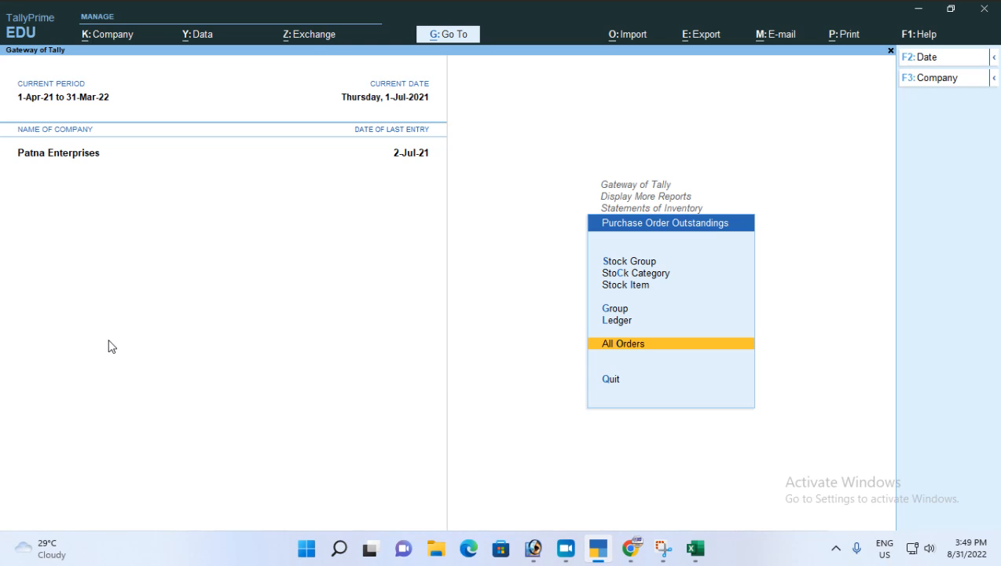
{"action": "key", "text": "Return"}
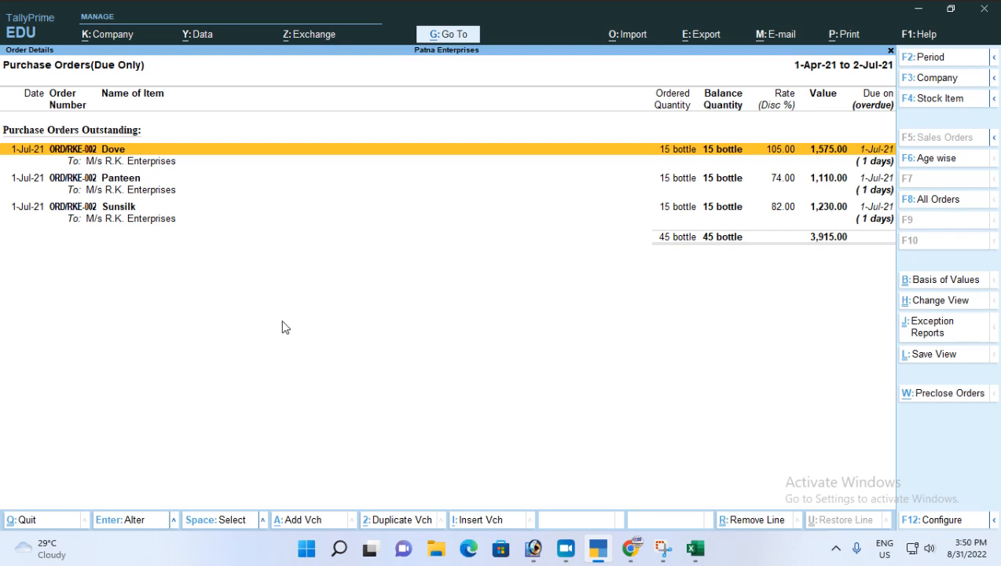
{"action": "left_click", "coordinate": [935, 396]}
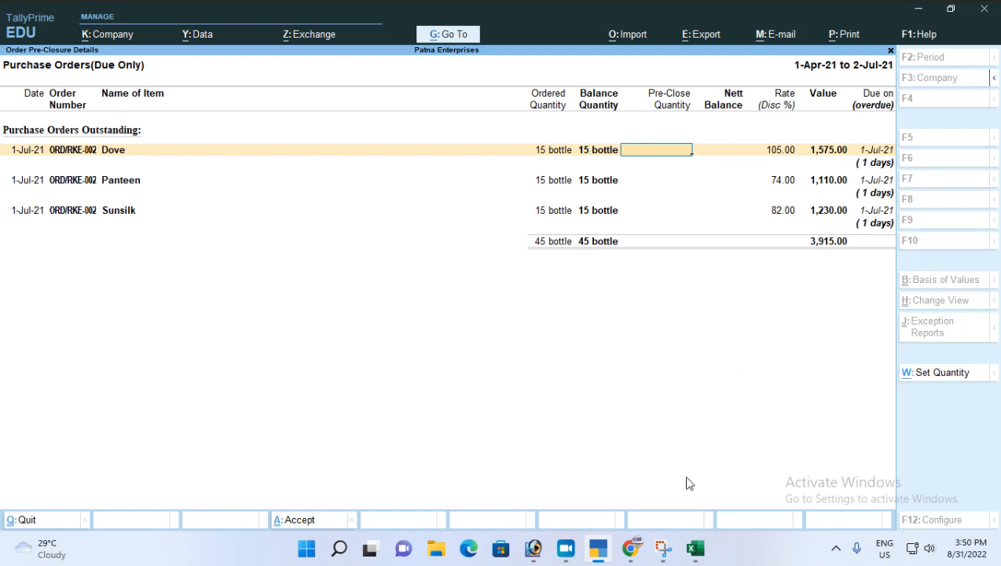
{"action": "type", "text": "5"}
{"action": "key", "text": "Return"}
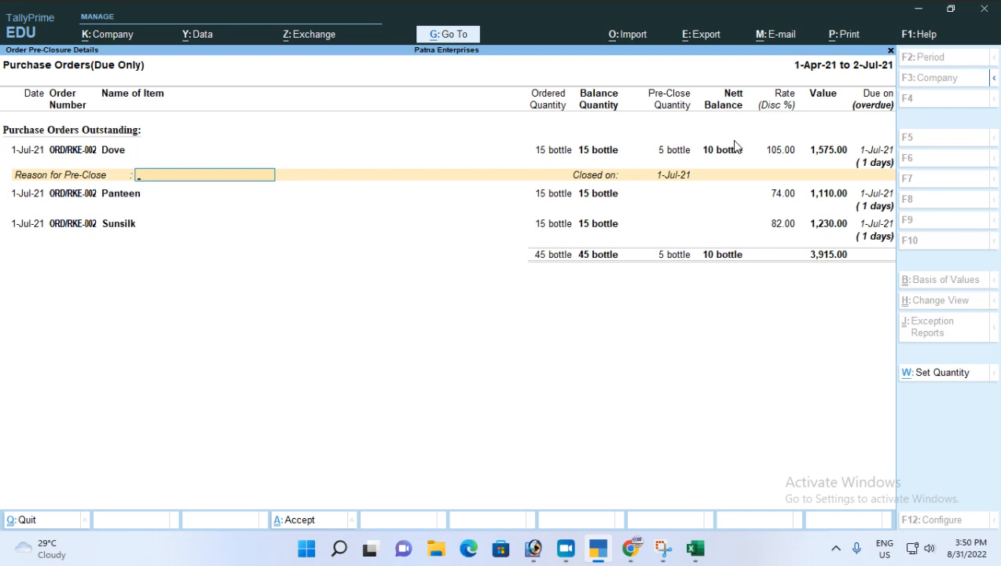
{"action": "type", "text": "not ab"}
{"action": "key", "text": "BackSpace"}
{"action": "key", "text": "BackSpace"}
{"action": "key", "text": "BackSpace"}
{"action": "key", "text": "BackSpace"}
{"action": "type", "text": "demam"}
{"action": "key", "text": "BackSpace"}
{"action": "type", "text": "nd"}
{"action": "key", "text": "Return"}
{"action": "key", "text": "Return"}
- Skip Panteen, pre-close 2 bottles of Sunsilk with the reason "no demand", and accept the order preclosure
{"action": "key", "text": "Return"}
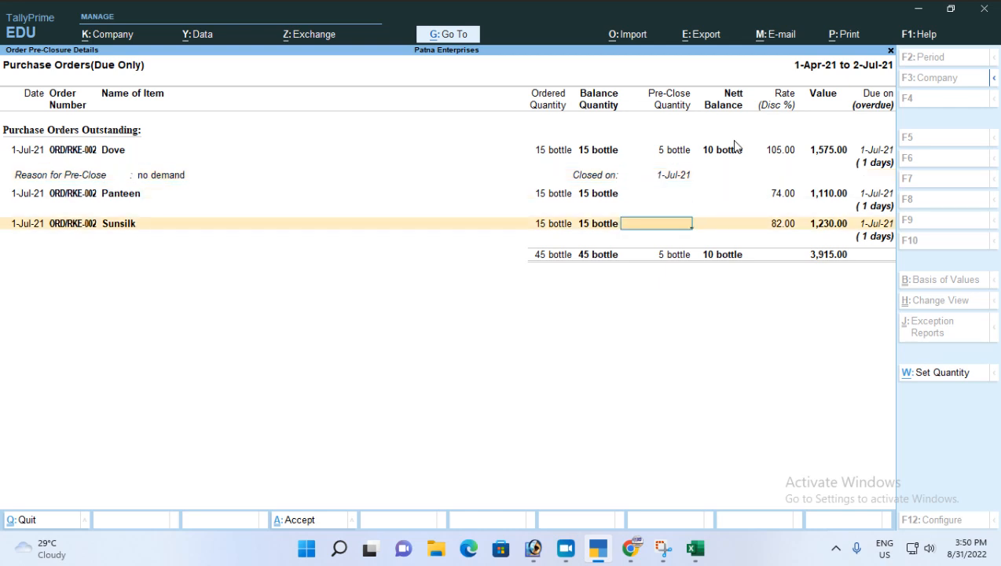
{"action": "type", "text": "2"}
{"action": "key", "text": "Return"}
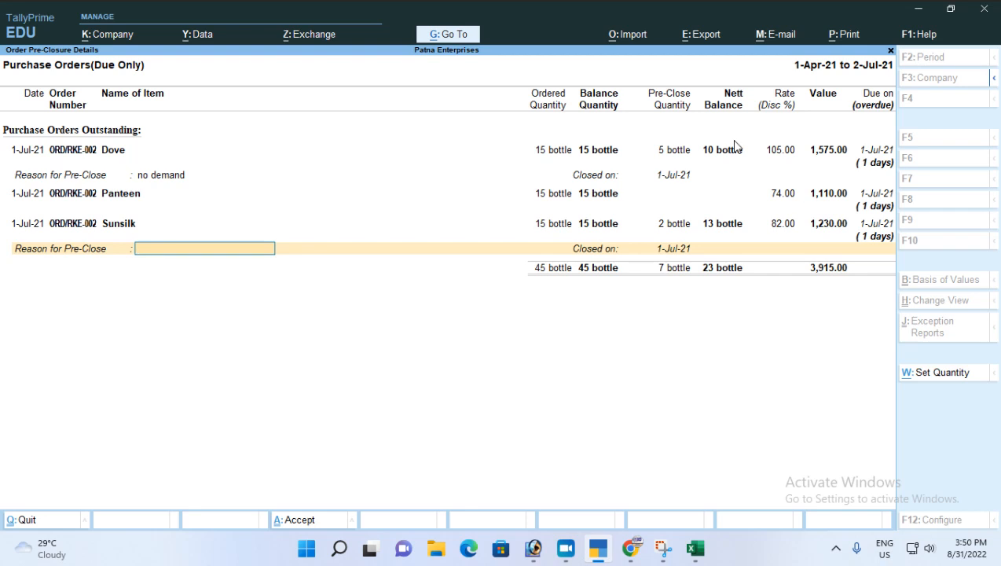
{"action": "type", "text": "no demand"}
{"action": "key", "text": "Return"}
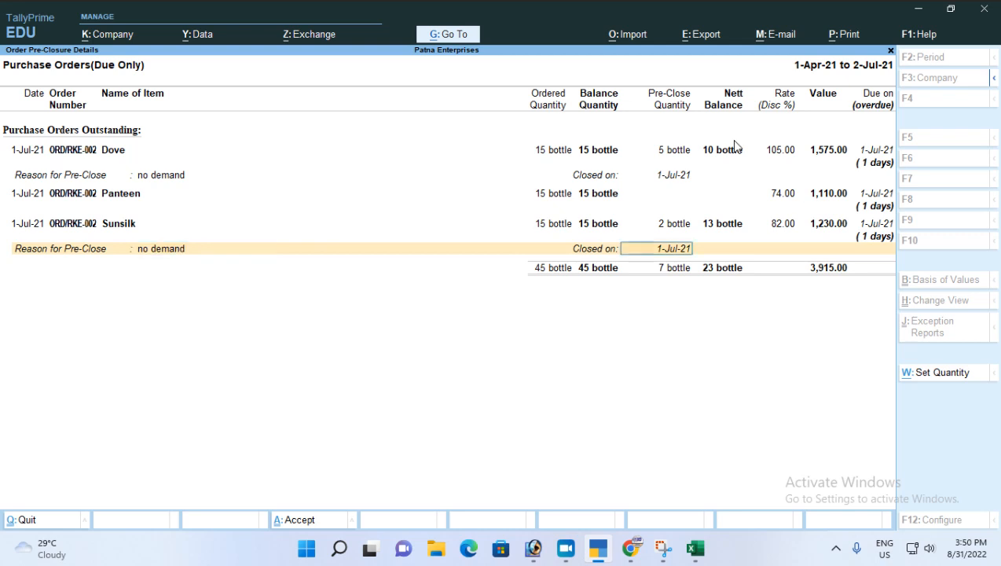
{"action": "key", "text": "Return"}
{"action": "key", "text": "Return"}
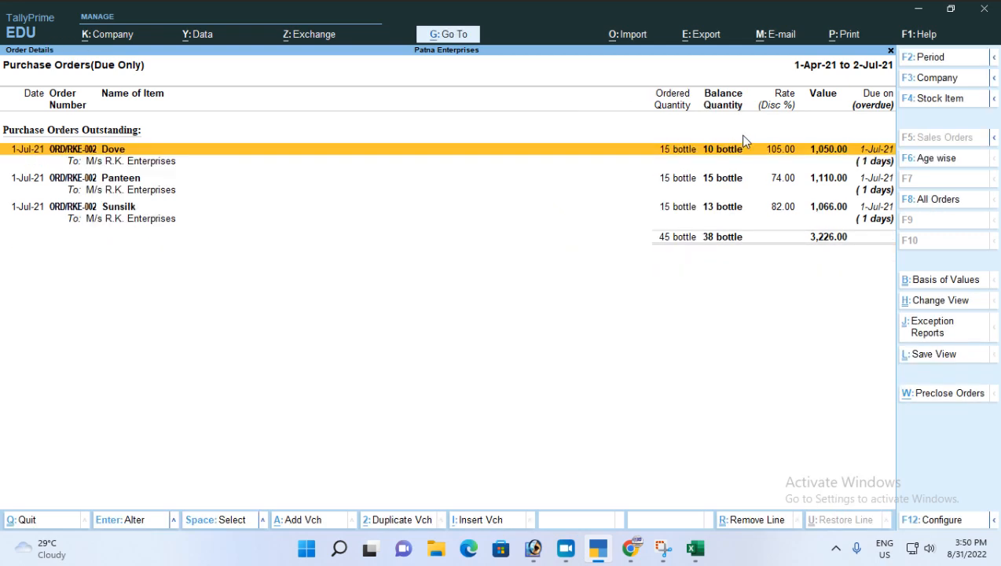
- Open the purchase orders report configuration and set Show Cleared Purchase Orders to Yes
{"action": "key", "text": "F12"}
{"action": "key", "text": "Return"}
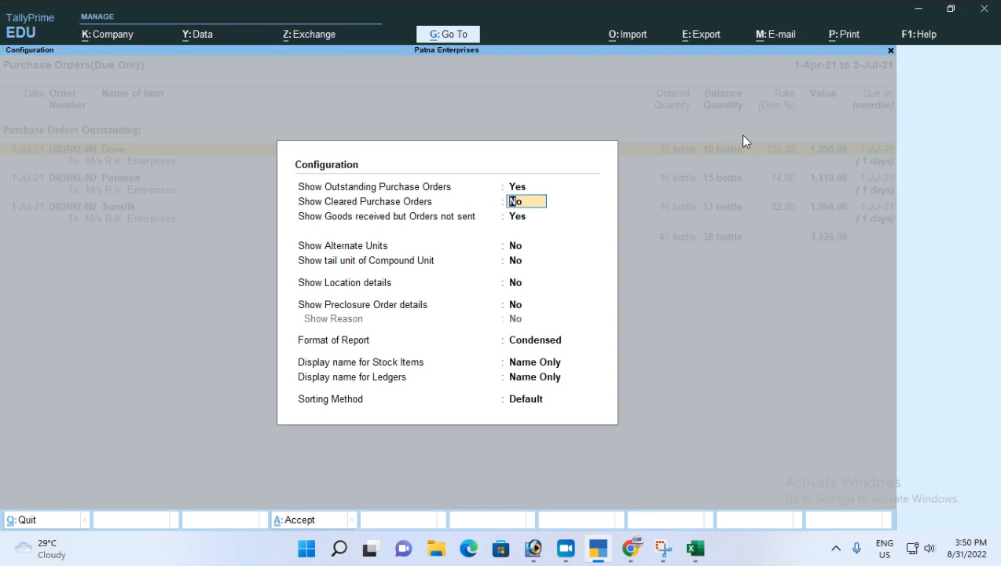
{"action": "type", "text": "y"}
{"action": "key", "text": "Return"}
{"action": "key", "text": "Return"}
{"action": "key", "text": "Return"}
{"action": "key", "text": "Return"}
{"action": "key", "text": "Return"}
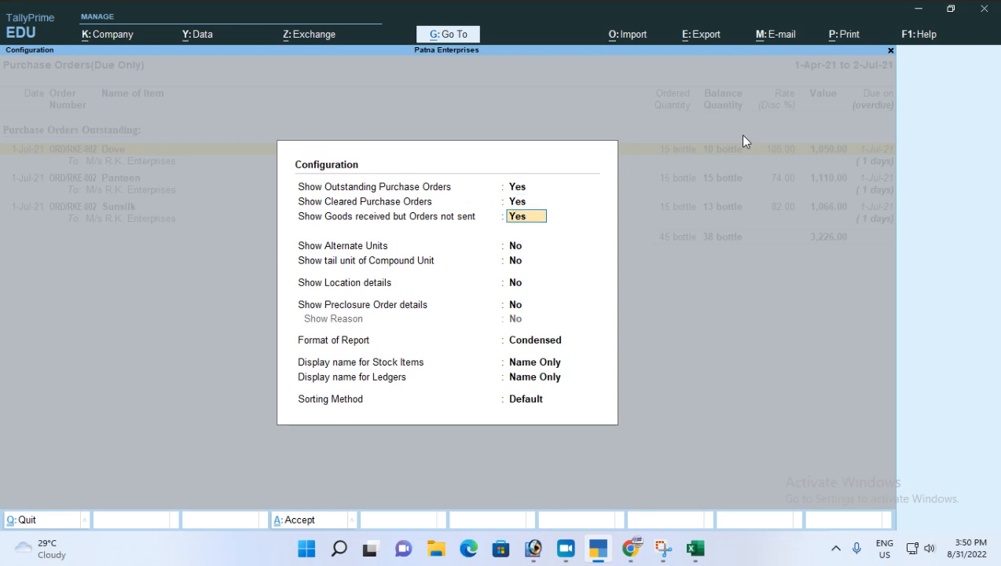
- Go back to Show Cleared Purchase Orders and set it to No
{"action": "key", "text": "Up"}
{"action": "key", "text": "Up"}
{"action": "key", "text": "Up"}
{"action": "key", "text": "Up"}
{"action": "key", "text": "Up"}
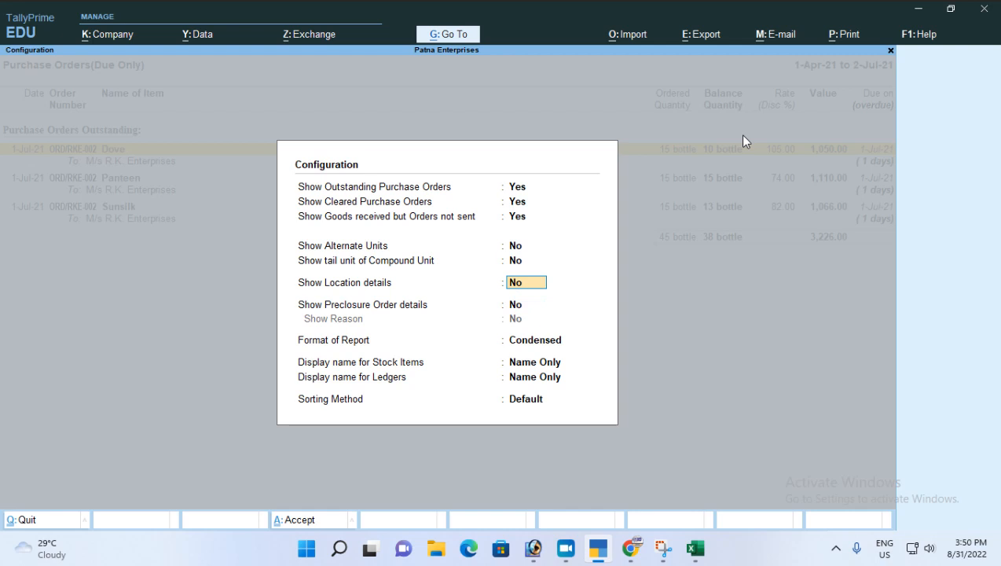
{"action": "type", "text": "n"}
{"action": "key", "text": "Return"}
- Enable Show Preclosure Order details with Show Reason, set the report format to Detailed, and apply the configuration
{"action": "key", "text": "Return"}
{"action": "key", "text": "Return"}
{"action": "key", "text": "Return"}
{"action": "key", "text": "Return"}
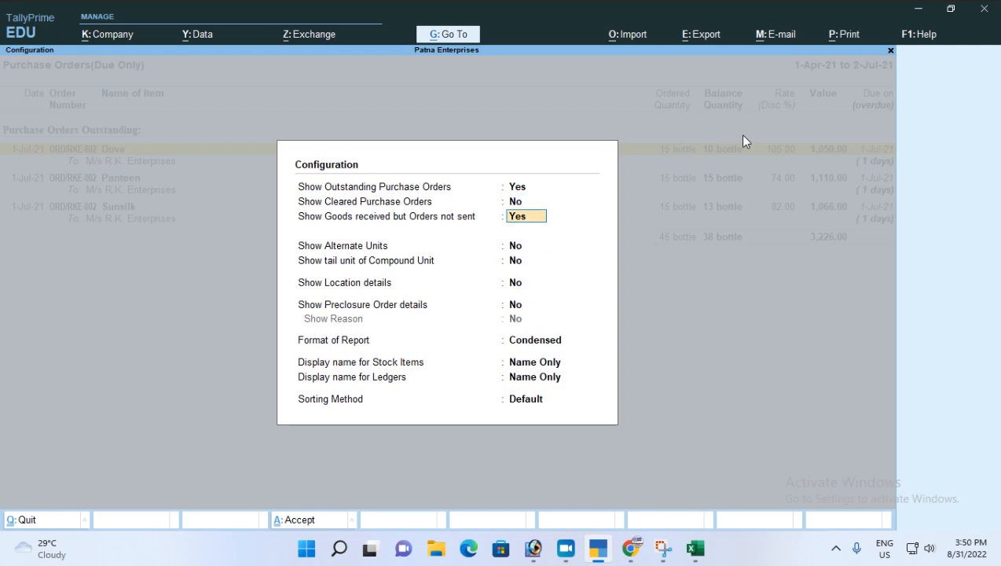
{"action": "type", "text": "y"}
{"action": "key", "text": "Return"}
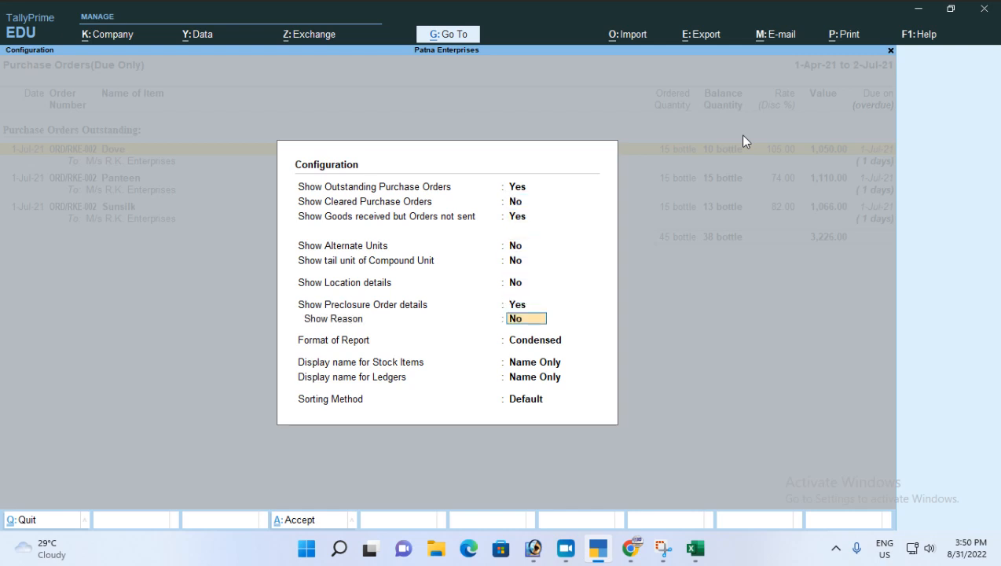
{"action": "type", "text": "y"}
{"action": "key", "text": "Return"}
{"action": "key", "text": "Down"}
{"action": "key", "text": "Return"}
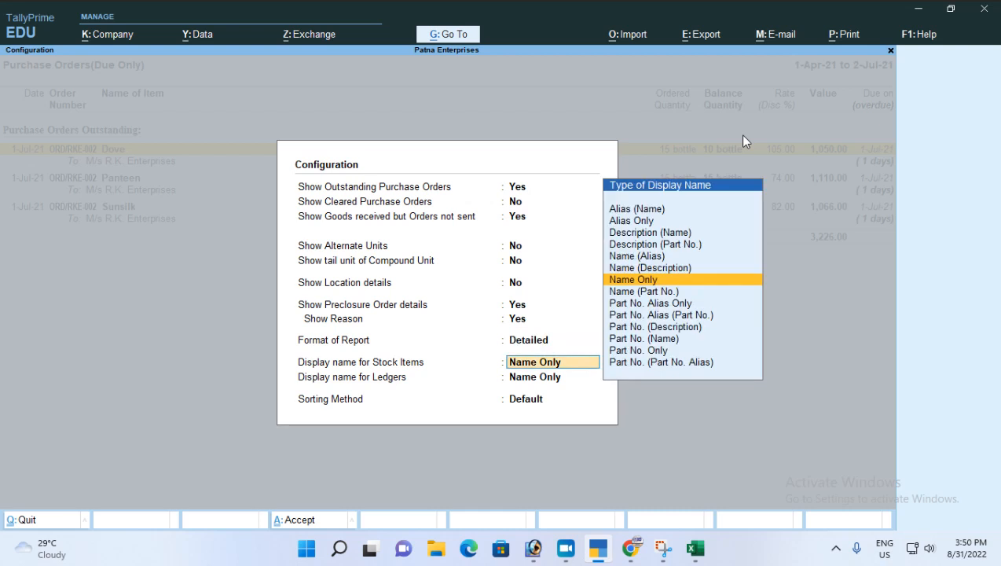
{"action": "key", "text": "ctrl+a"}
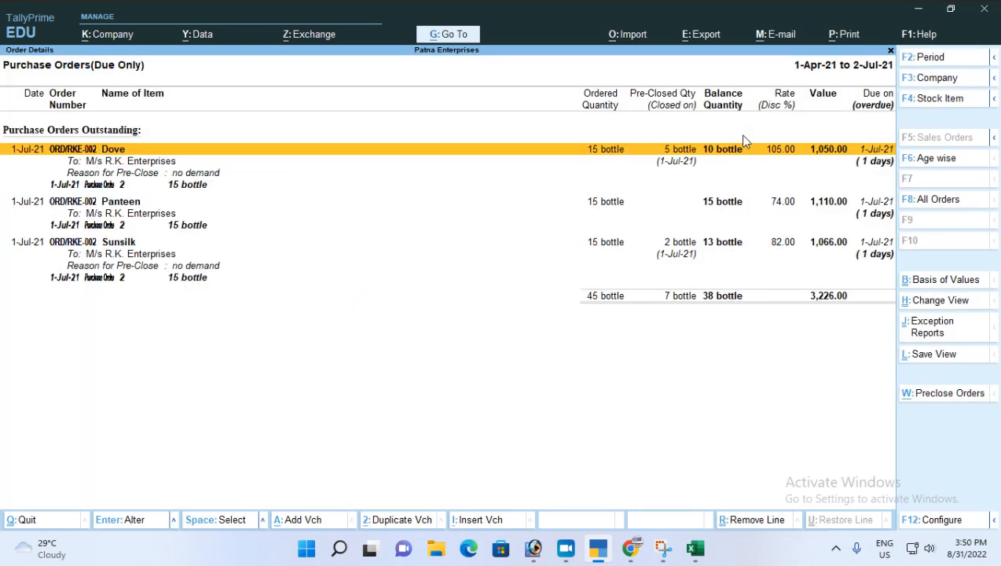
- Leave the purchase orders report and open a new Receipt Note voucher
{"action": "key", "text": "Down"}
{"action": "key", "text": "Up"}
{"action": "key", "text": "Escape"}
{"action": "key", "text": "Escape"}
{"action": "key", "text": "Escape"}
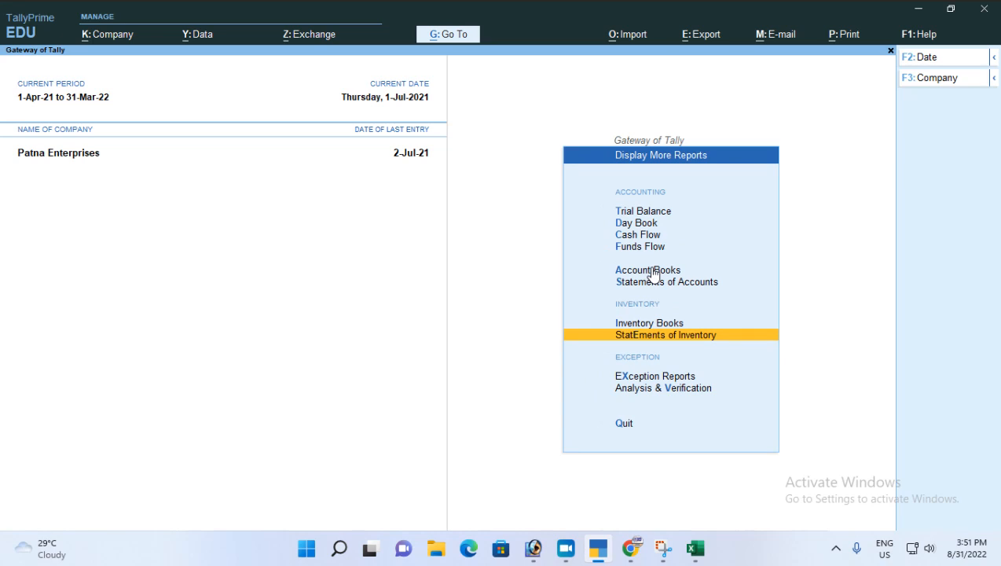
{"action": "key", "text": "Escape"}
{"action": "key", "text": "Up"}
{"action": "key", "text": "Up"}
{"action": "key", "text": "Up"}
{"action": "key", "text": "Up"}
{"action": "key", "text": "Up"}
{"action": "key", "text": "Up"}
{"action": "key", "text": "Up"}
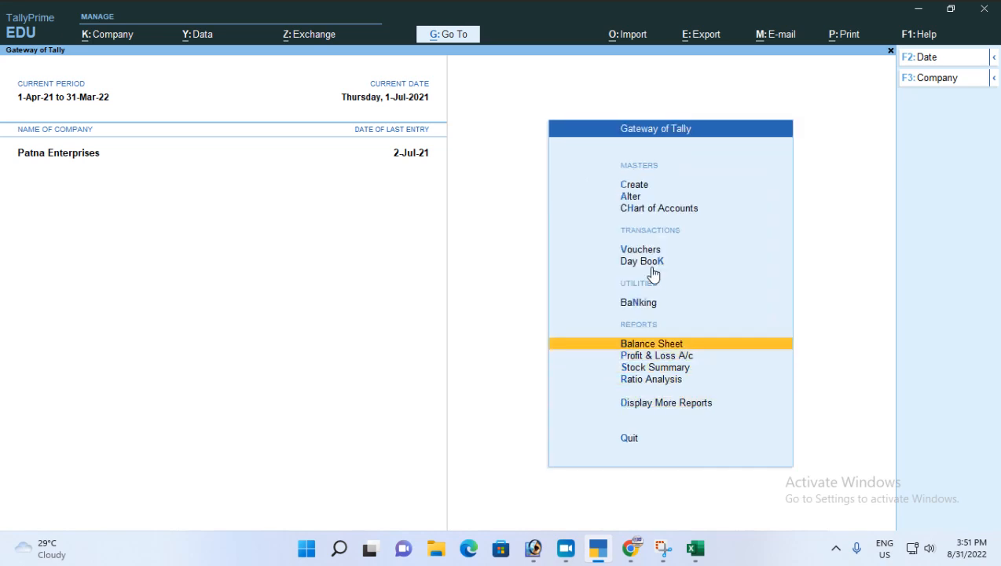
{"action": "key", "text": "Return"}
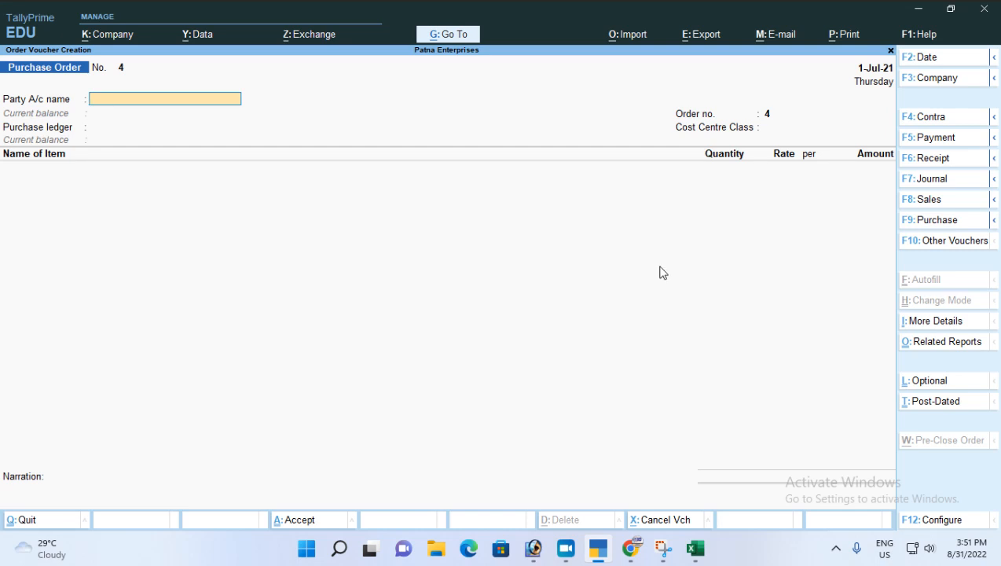
{"action": "key", "text": "alt+F9"}
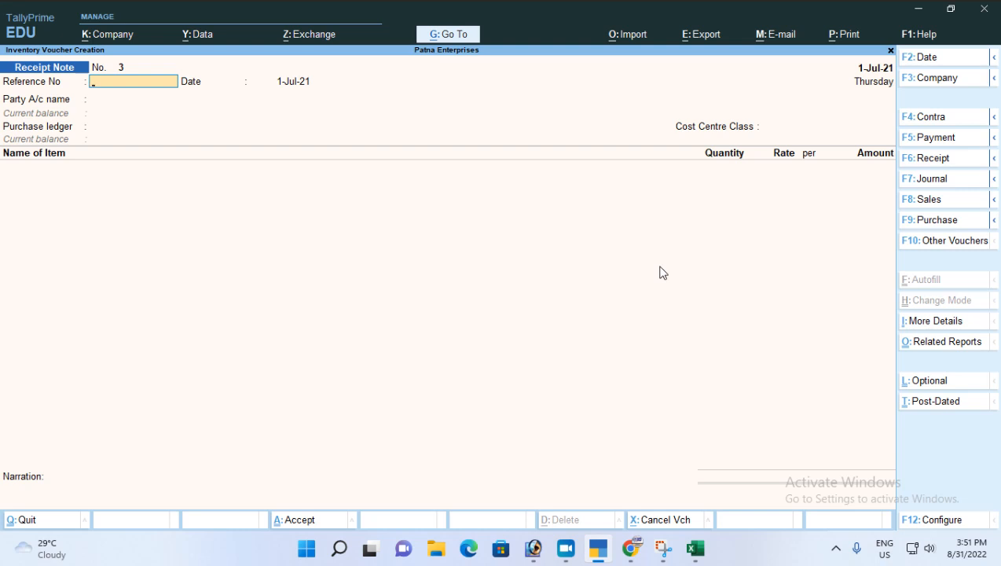
- Date the receipt note 2-Jul-21 and enter reference CHL/RKE-003 with reference date 2-Jul-21
{"action": "key", "text": "F2"}
{"action": "key", "text": "Return"}
{"action": "type", "text": "CHL/RKE-003"}
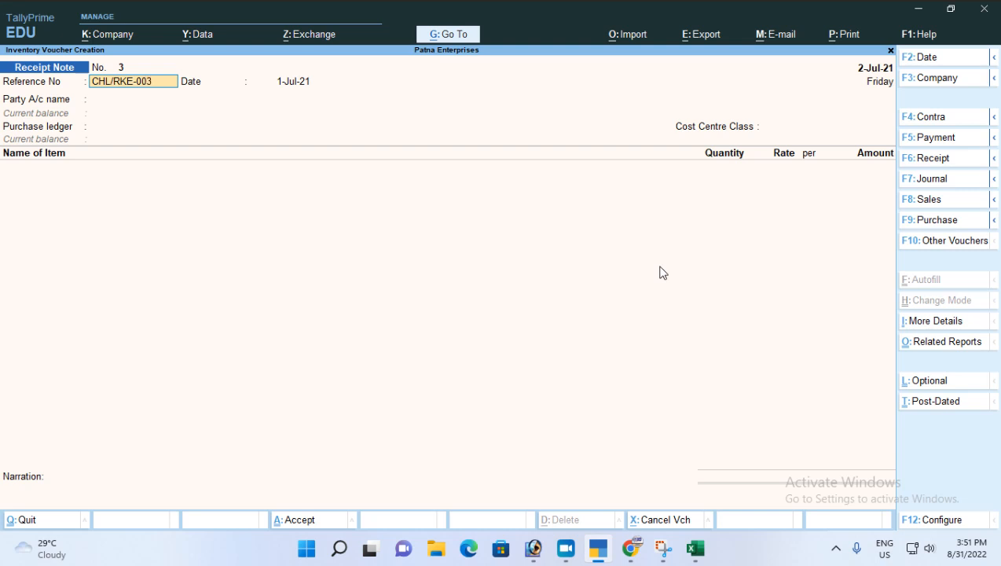
{"action": "key", "text": "Return"}
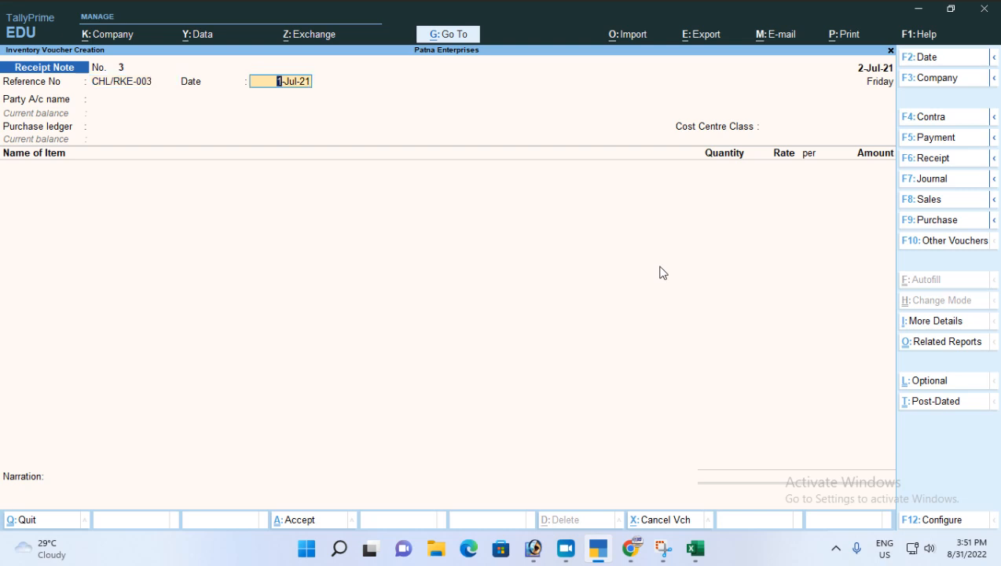
{"action": "type", "text": "2-7"}
{"action": "key", "text": "Return"}
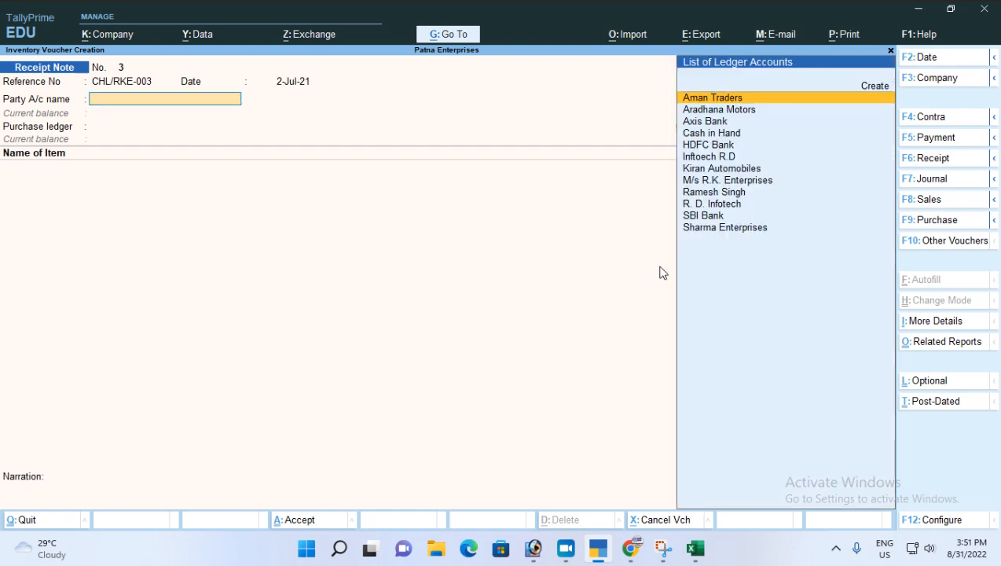
- Select M/s R.K. Enterprises as the receipt note's party account
{"action": "key", "text": "Down"}
{"action": "key", "text": "Down"}
{"action": "key", "text": "Down"}
{"action": "key", "text": "Down"}
{"action": "key", "text": "Down"}
{"action": "key", "text": "Down"}
{"action": "key", "text": "Down"}
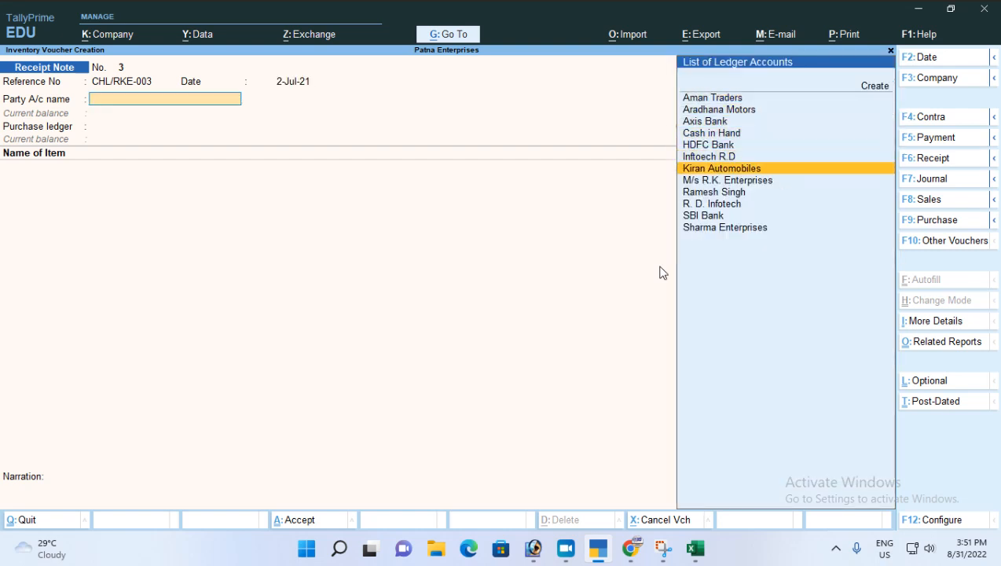
{"action": "key", "text": "Return"}
- Link the party's pending 1-Jul-21 order to the receipt note and leave the receipt details blank
{"action": "key", "text": "Down"}
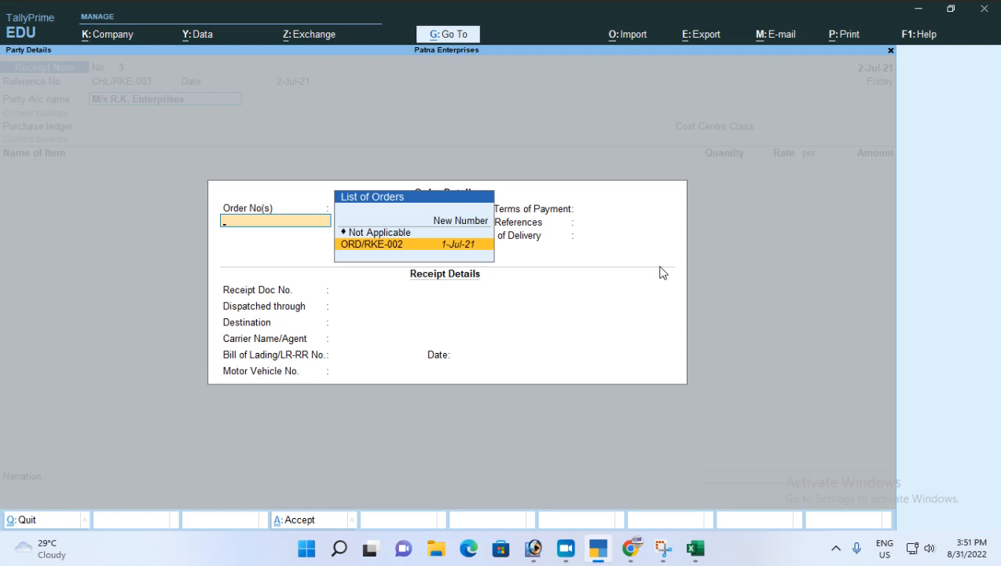
{"action": "key", "text": "Return"}
{"action": "key", "text": "Return"}
{"action": "key", "text": "Return"}
{"action": "key", "text": "Return"}
{"action": "key", "text": "Return"}
{"action": "key", "text": "Return"}
{"action": "key", "text": "Return"}
{"action": "key", "text": "Return"}
{"action": "key", "text": "Return"}
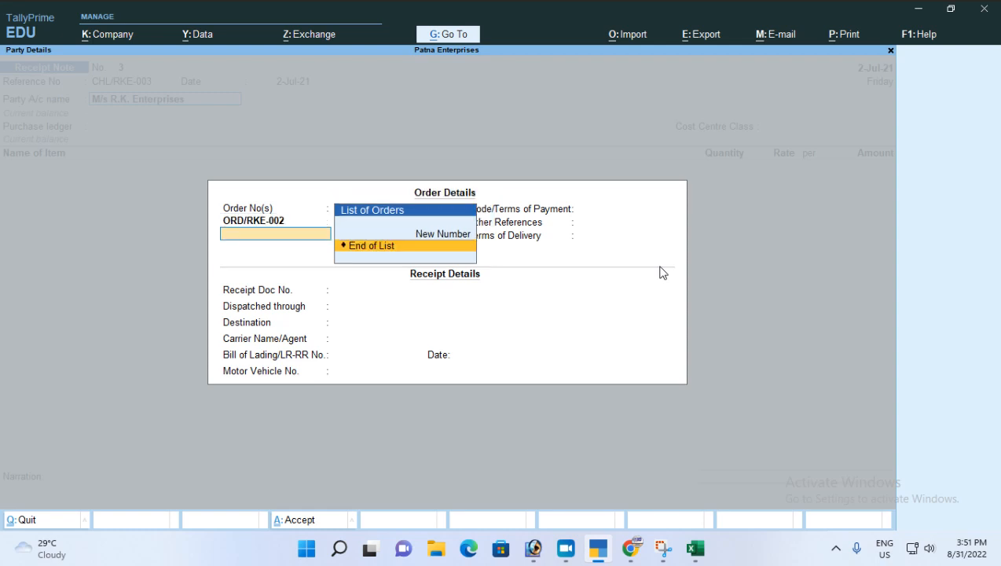
{"action": "key", "text": "Return"}
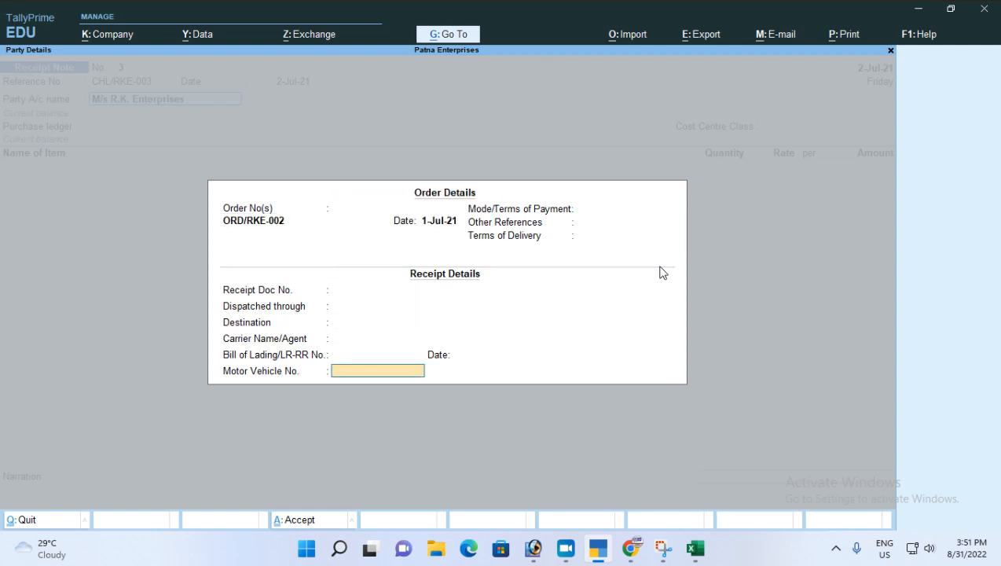
{"action": "key", "text": "Return"}
- Accept the party details, use Purchase A/c as the purchase ledger, and set the cost centre class to Not Applicable
{"action": "key", "text": "Return"}
{"action": "key", "text": "Return"}
{"action": "key", "text": "Return"}
{"action": "key", "text": "Return"}
{"action": "key", "text": "Return"}
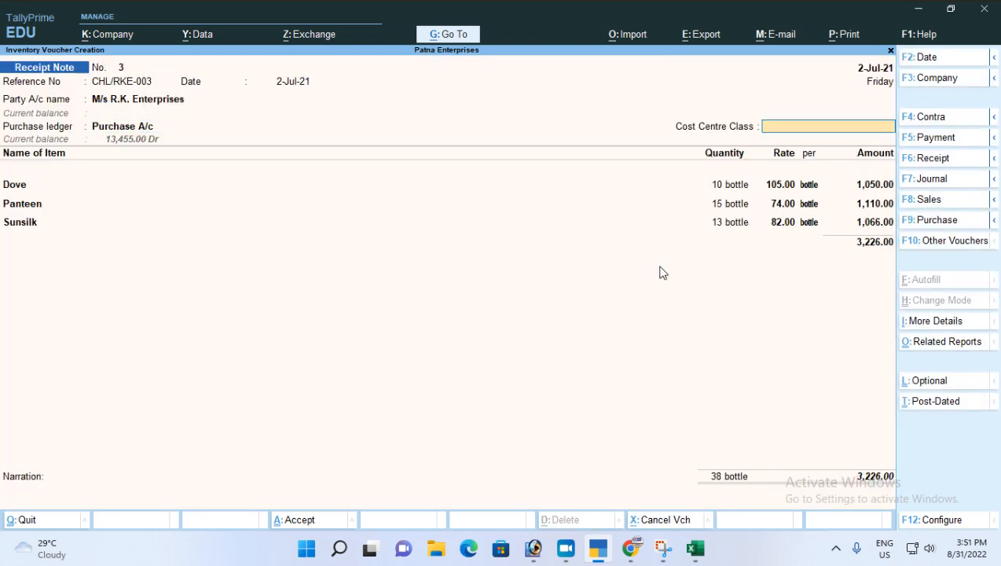
{"action": "key", "text": "Return"}
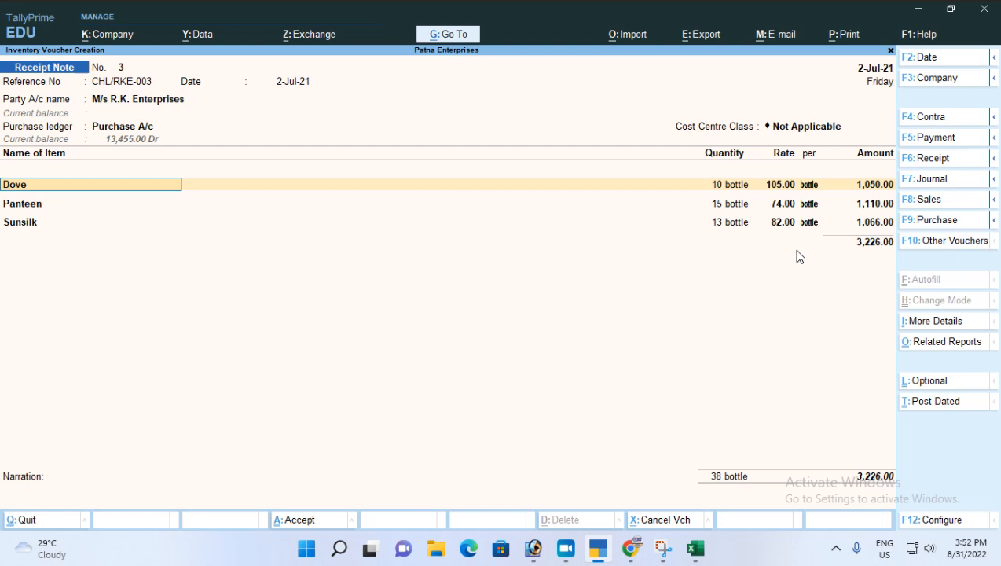
- Accept Dove's allocation of 10 bottles at 105.00 in Patna City under tracking number CHL/RKE-003
{"action": "key", "text": "Return"}
{"action": "key", "text": "Return"}
{"action": "key", "text": "Return"}
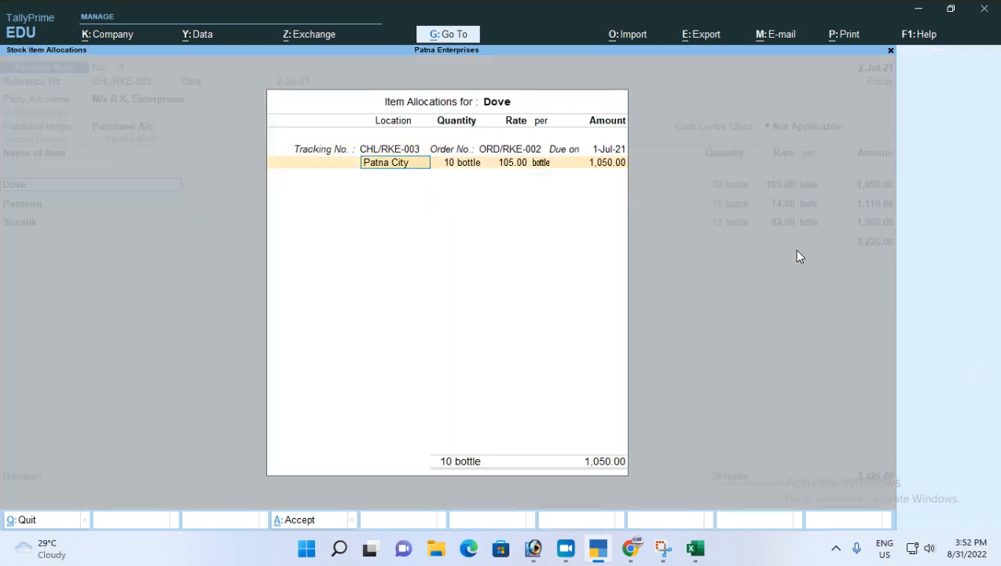
{"action": "key", "text": "Return"}
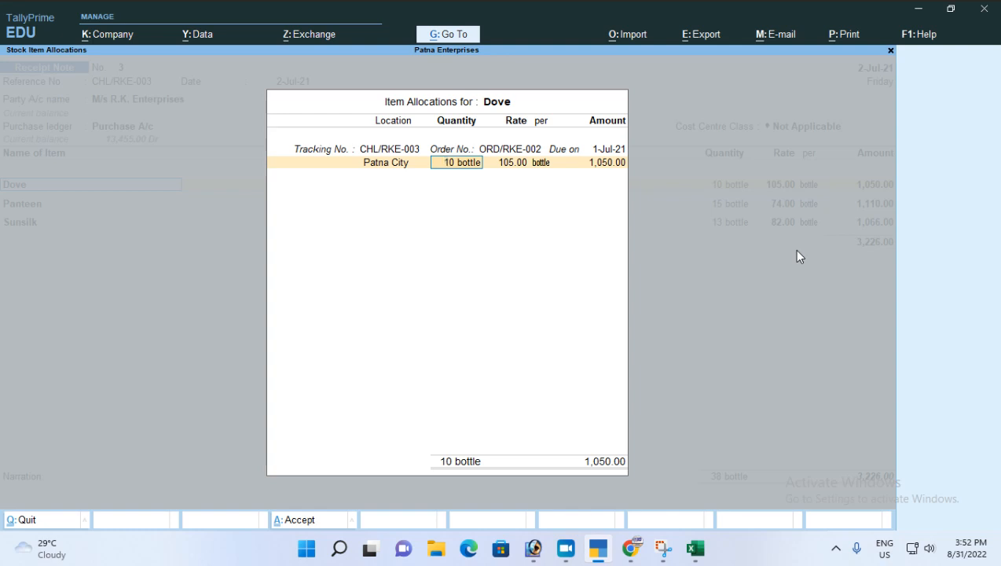
{"action": "key", "text": "Return"}
{"action": "key", "text": "Return"}
{"action": "key", "text": "Return"}
{"action": "key", "text": "Return"}
{"action": "key", "text": "Return"}
- Accept Panteen's allocation of 15 bottles at 74.00 in Patna City under tracking number CHL/RKE-003
{"action": "key", "text": "Return"}
{"action": "key", "text": "Return"}
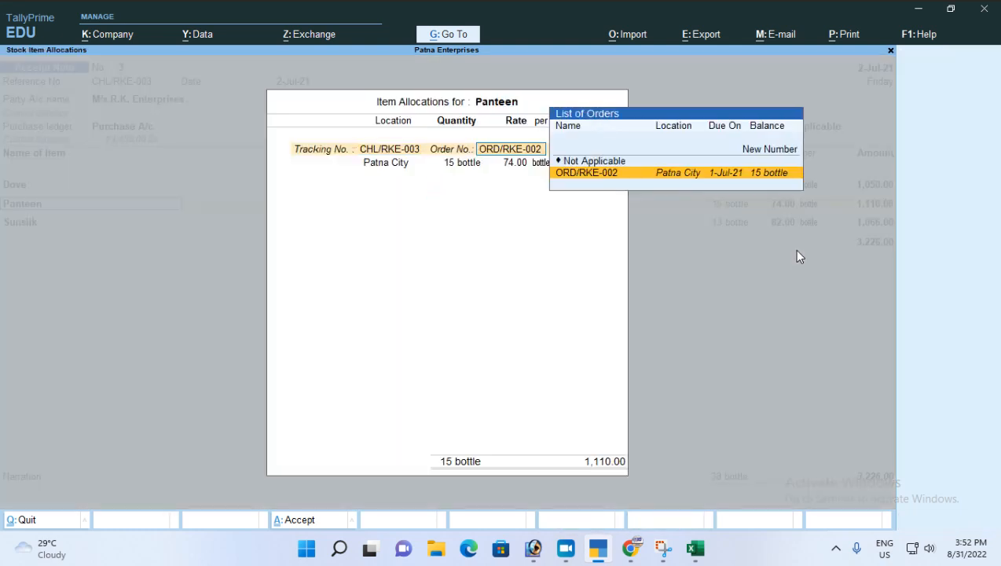
{"action": "key", "text": "Return"}
{"action": "key", "text": "Return"}
{"action": "key", "text": "Return"}
{"action": "key", "text": "Return"}
{"action": "key", "text": "Return"}
- Accept Sunsilk's allocation of 13 bottles at 82.00 in Patna City under tracking number CHL/RKE-003
{"action": "key", "text": "Return"}
{"action": "key", "text": "Return"}
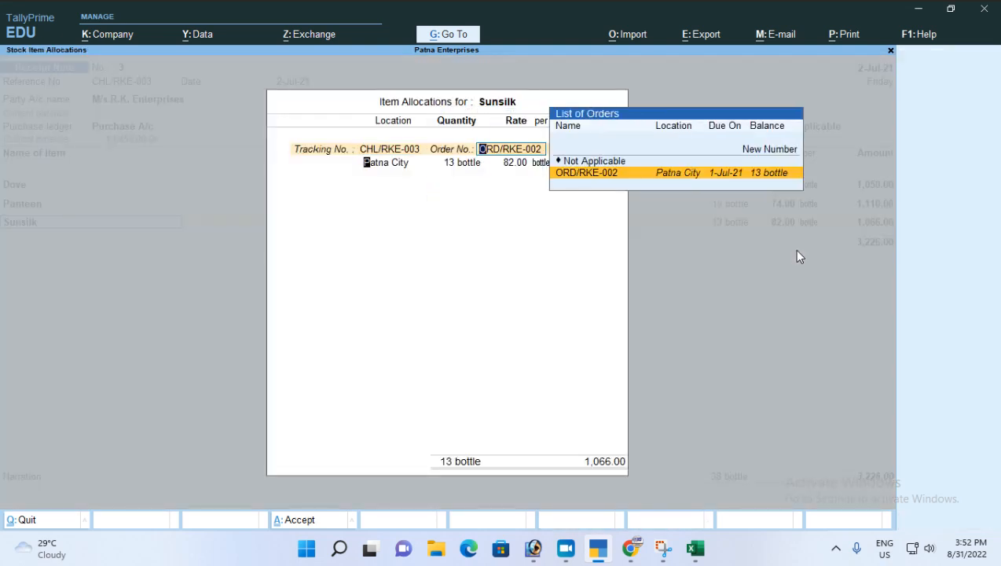
{"action": "key", "text": "Return"}
{"action": "key", "text": "Return"}
{"action": "key", "text": "Return"}
{"action": "key", "text": "Return"}
{"action": "key", "text": "Return"}
{"action": "key", "text": "Return"}
{"action": "key", "text": "Return"}
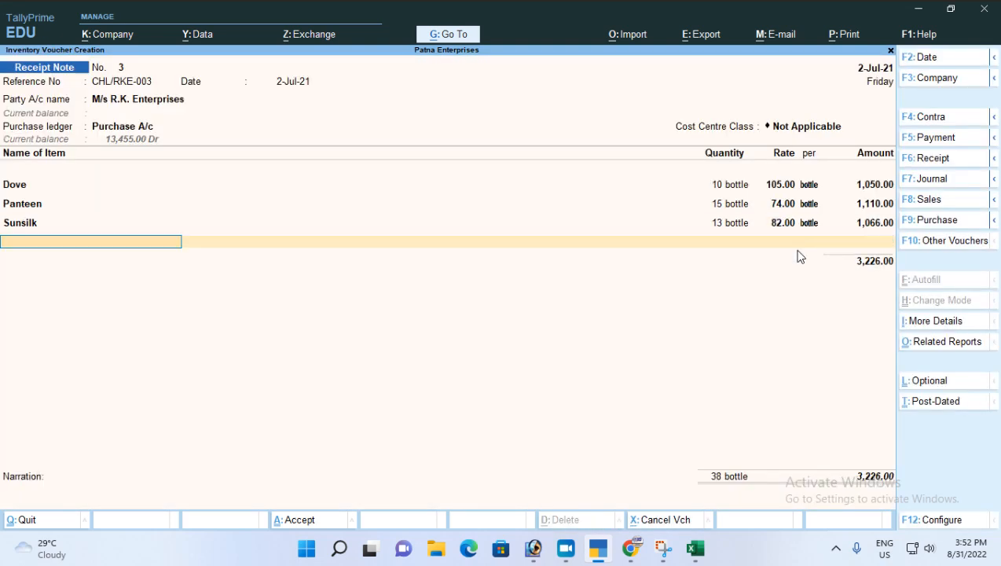
- End the item list, save the receipt note without a narration, and exit voucher entry
{"action": "key", "text": "Return"}
{"action": "key", "text": "Return"}
{"action": "key", "text": "Return"}
{"action": "key", "text": "Return"}
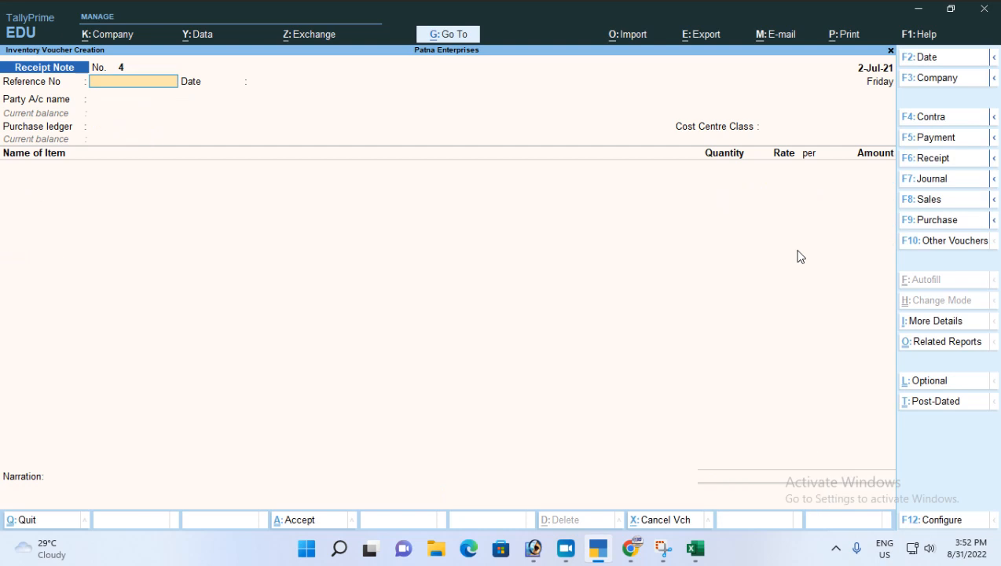
{"action": "key", "text": "Escape"}
{"action": "key", "text": "Return"}
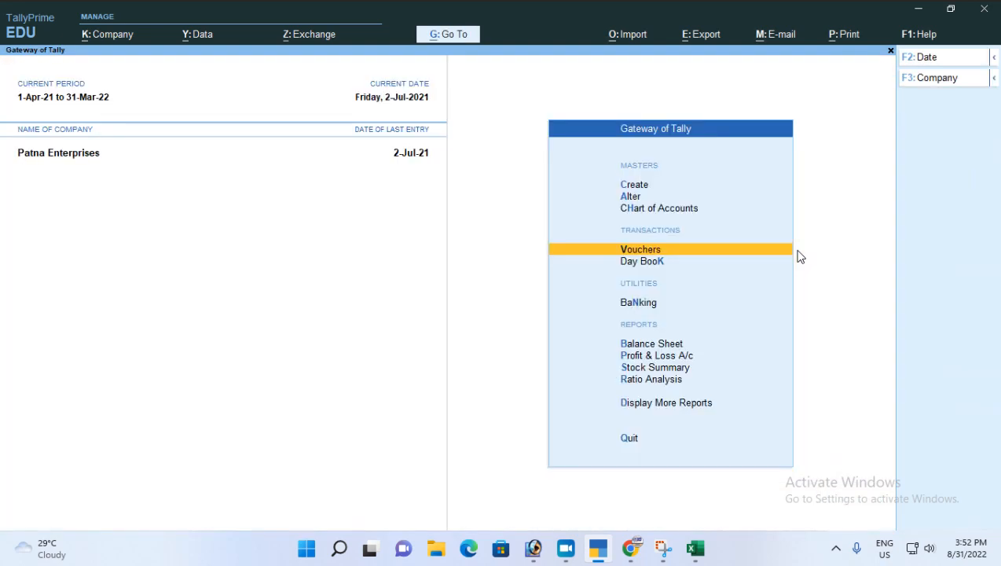
- Open the purchase orders outstanding report for all orders and configure it to show cleared purchase orders
{"action": "key", "text": "d"}
{"action": "key", "text": "e"}
{"action": "key", "text": "p"}
{"action": "key", "text": "a"}
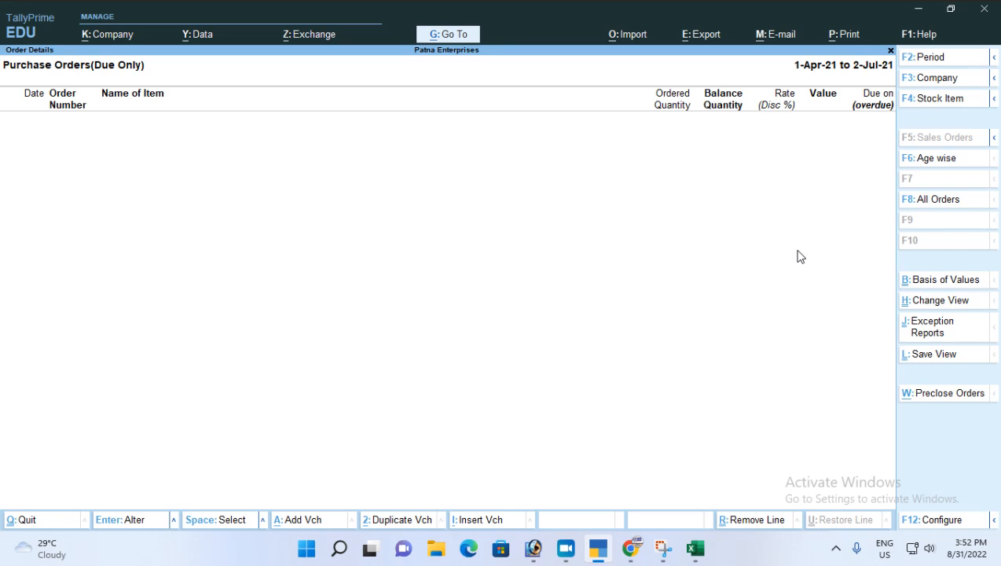
{"action": "key", "text": "F12"}
{"action": "key", "text": "Return"}
{"action": "key", "text": "y"}
{"action": "key", "text": "Return"}
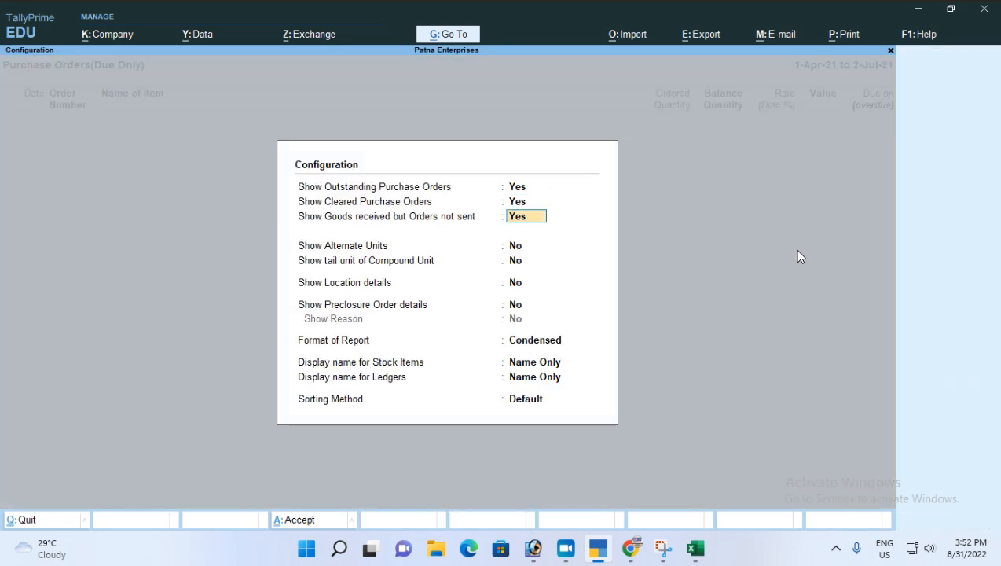
{"action": "key", "text": "ctrl+a"}
- Examine the cleared purchase orders for R.K. Enterprises and Sharma Enterprises, item by item
{"action": "key", "text": "Down"}
{"action": "key", "text": "Down"}
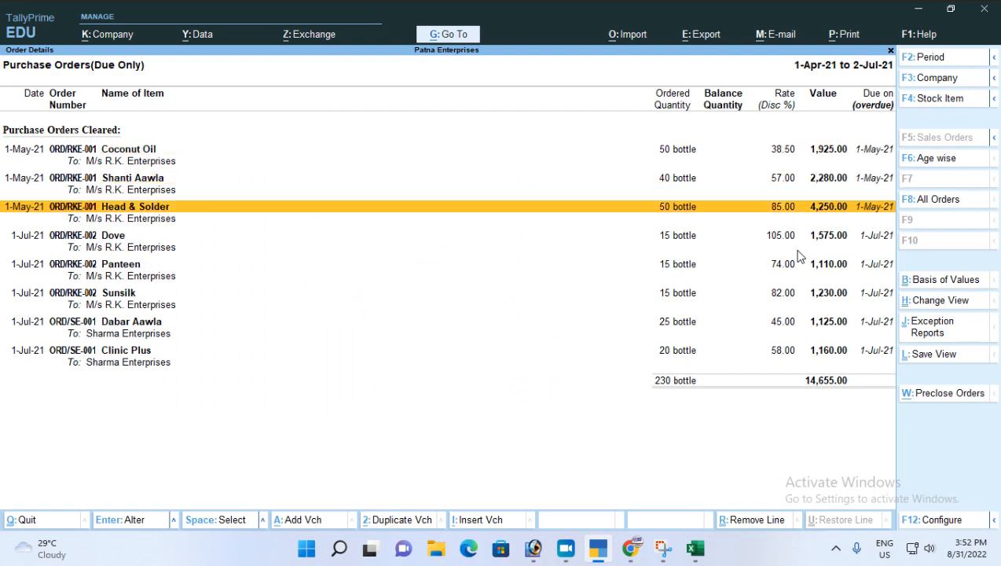
{"action": "key", "text": "Down"}
{"action": "key", "text": "Down"}
{"action": "key", "text": "Down"}
{"action": "key", "text": "Down"}
{"action": "key", "text": "Down"}
{"action": "key", "text": "Up"}
{"action": "key", "text": "Up"}
{"action": "key", "text": "Up"}
{"action": "key", "text": "Up"}
{"action": "key", "text": "Up"}
{"action": "key", "text": "Up"}
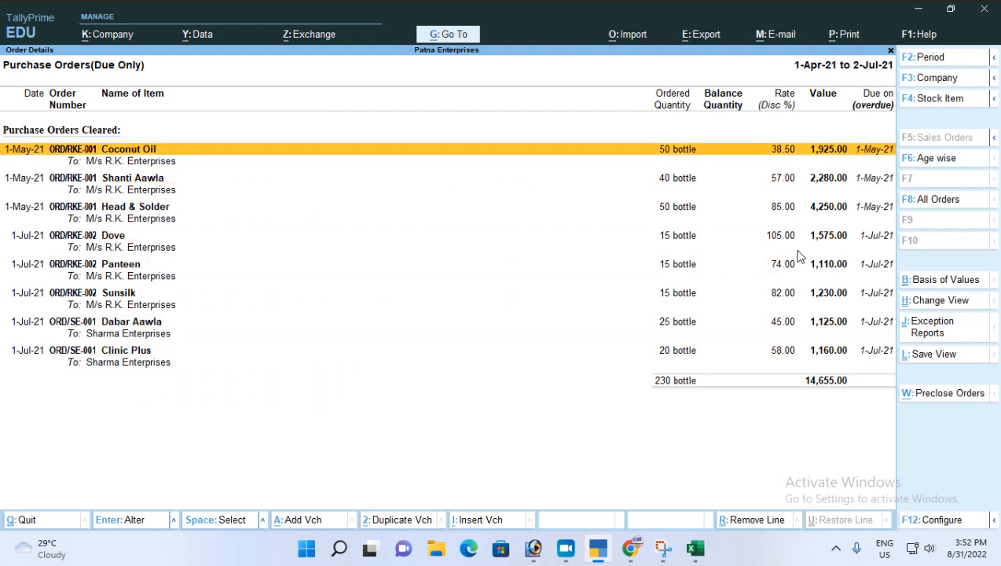
{"action": "key", "text": "Down"}
{"action": "key", "text": "Down"}
{"action": "key", "text": "Down"}
{"action": "key", "text": "Down"}
{"action": "key", "text": "Down"}
{"action": "key", "text": "Down"}
{"action": "key", "text": "Down"}
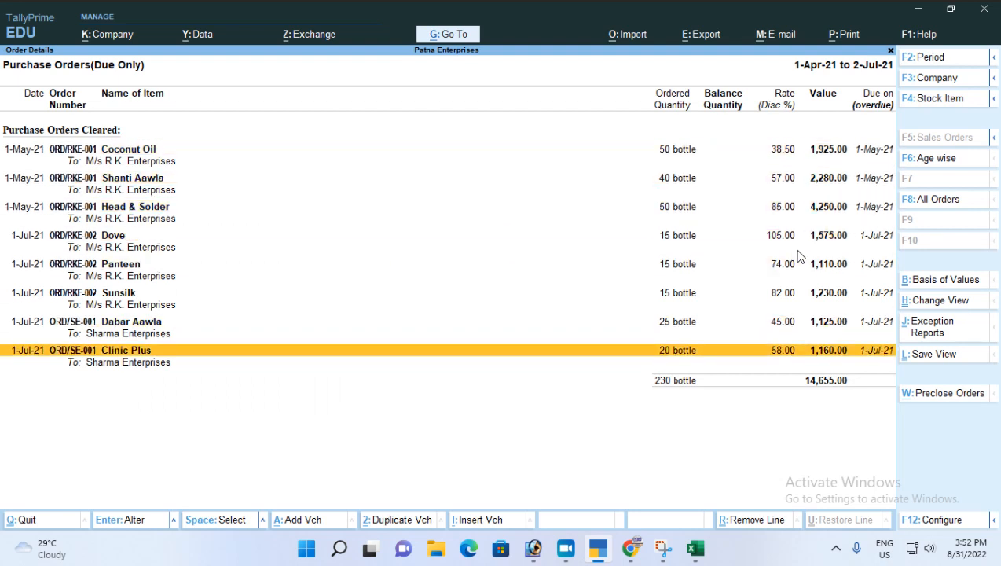
- Expand the report to its detailed view and examine the purchase order and receipt note entries under each cleared item
{"action": "key", "text": "alt+F1"}
{"action": "key", "text": "Up"}
{"action": "key", "text": "Up"}
{"action": "key", "text": "Up"}
{"action": "key", "text": "Up"}
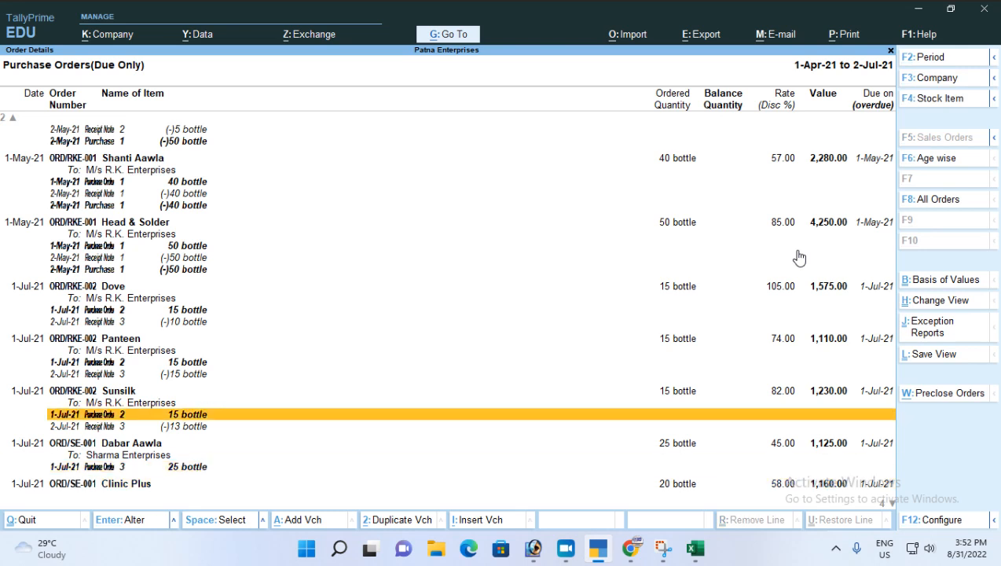
{"action": "key", "text": "Up"}
{"action": "key", "text": "Down"}
{"action": "key", "text": "Down"}
{"action": "key", "text": "Down"}
{"action": "key", "text": "Down"}
{"action": "key", "text": "Down"}
{"action": "key", "text": "Down"}
{"action": "key", "text": "Up"}
{"action": "key", "text": "Up"}
{"action": "key", "text": "Up"}
{"action": "key", "text": "Up"}
{"action": "key", "text": "Up"}
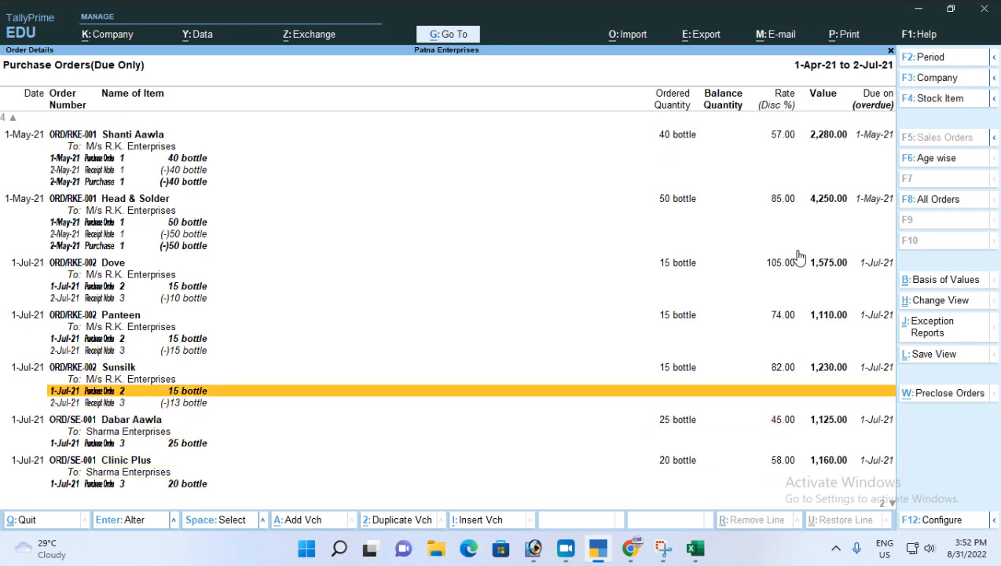
- Review the detailed order entries back up to the Shanti Aawla order from R.K. Enterprises, and leave the report for the main menu
{"action": "key", "text": "Up"}
{"action": "key", "text": "Up"}
{"action": "key", "text": "Up"}
{"action": "key", "text": "Up"}
{"action": "key", "text": "Up"}
{"action": "key", "text": "Up"}
{"action": "key", "text": "Up"}
{"action": "key", "text": "Up"}
{"action": "key", "text": "Up"}
{"action": "key", "text": "Up"}
{"action": "key", "text": "Up"}
{"action": "key", "text": "Up"}
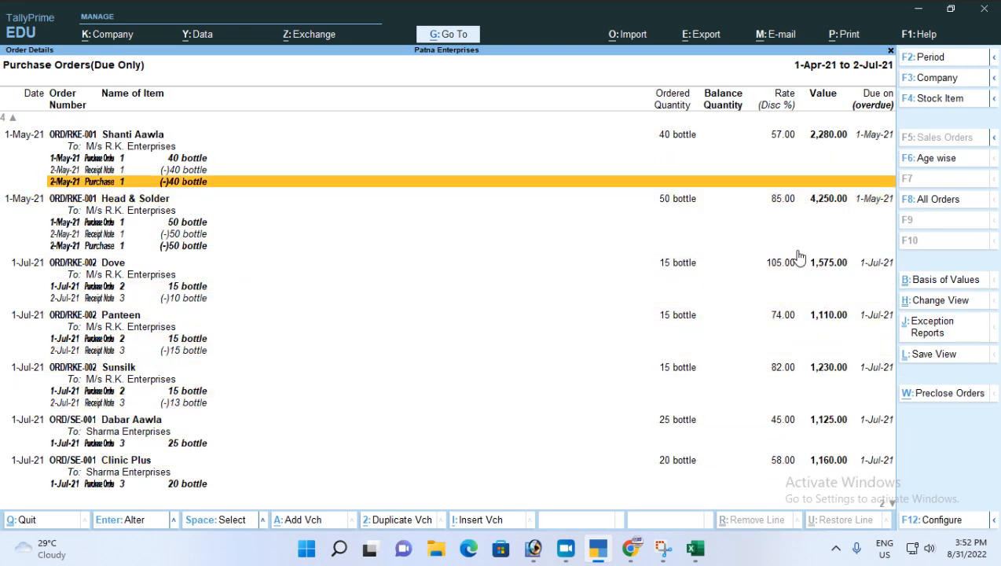
{"action": "key", "text": "Escape"}
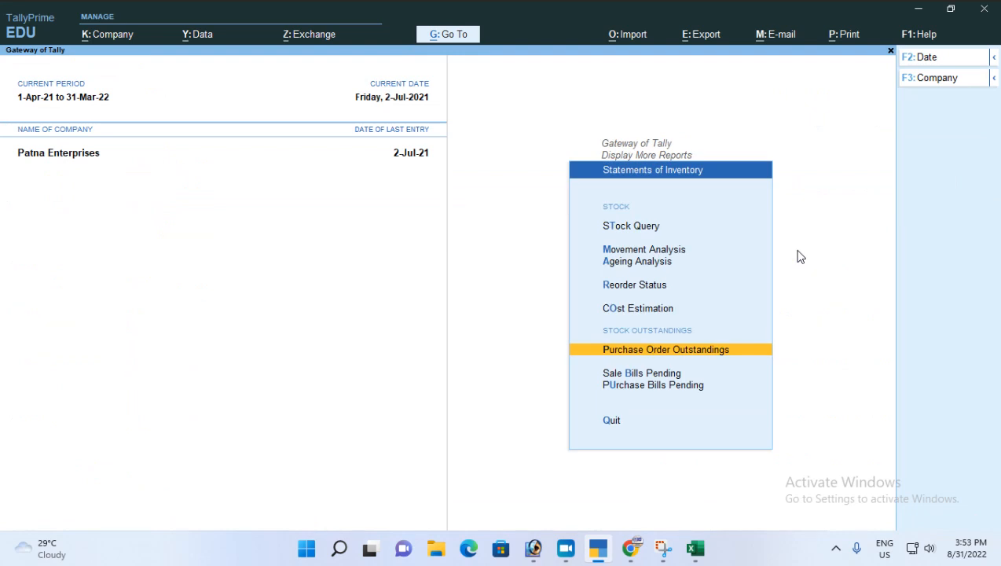
{"action": "key", "text": "Escape"}
{"action": "key", "text": "Escape"}
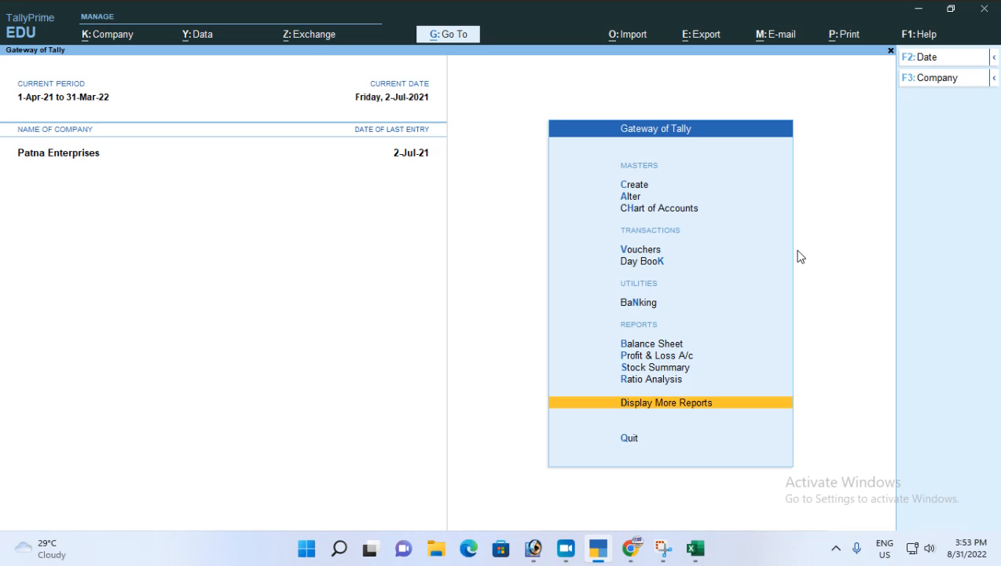
- Open the Purchase Bills Pending report, examine the goods received without bills, and return to the main menu
{"action": "key", "text": "Return"}
{"action": "key", "text": "Down"}
{"action": "key", "text": "Down"}
{"action": "key", "text": "Down"}
{"action": "key", "text": "Down"}
{"action": "key", "text": "Down"}
{"action": "key", "text": "Down"}
{"action": "key", "text": "Down"}
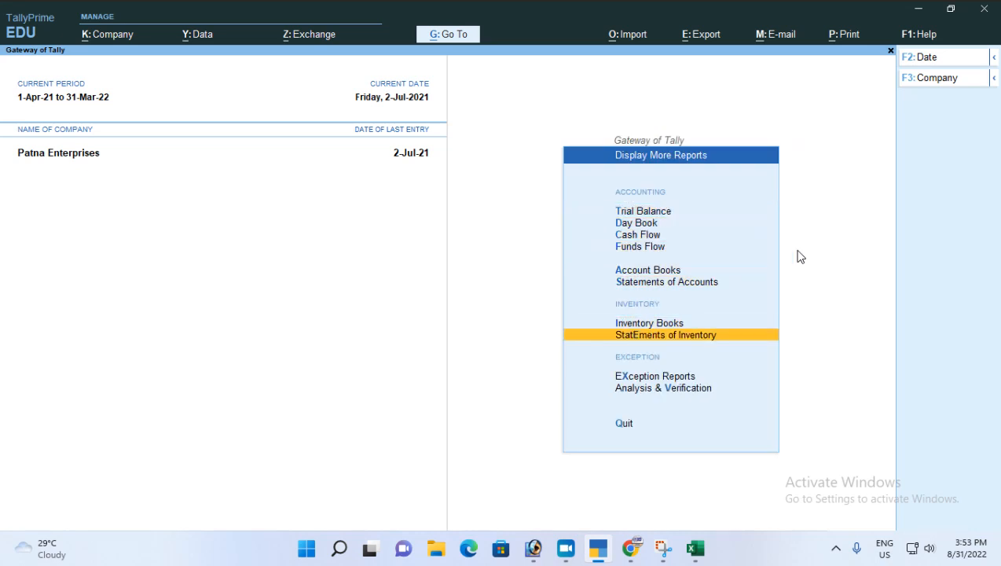
{"action": "key", "text": "Return"}
{"action": "key", "text": "Down"}
{"action": "key", "text": "Down"}
{"action": "key", "text": "Down"}
{"action": "key", "text": "Down"}
{"action": "key", "text": "Down"}
{"action": "key", "text": "Down"}
{"action": "key", "text": "Down"}
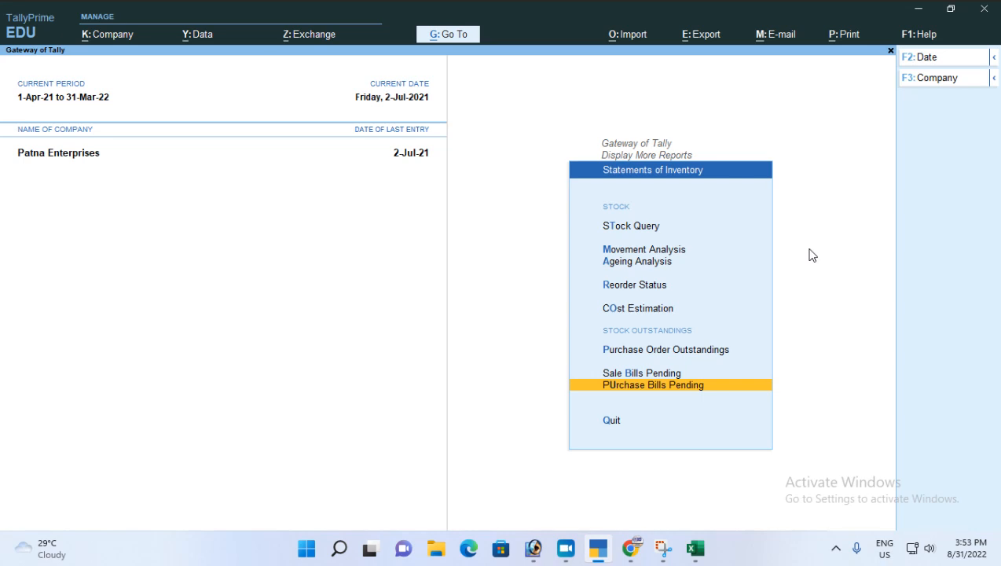
{"action": "key", "text": "Return"}
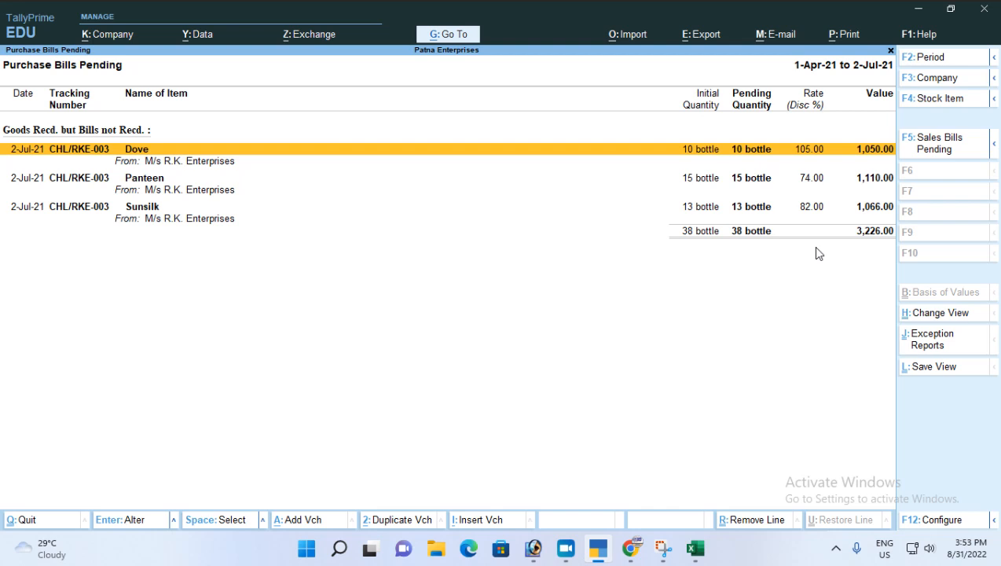
{"action": "key", "text": "Escape"}
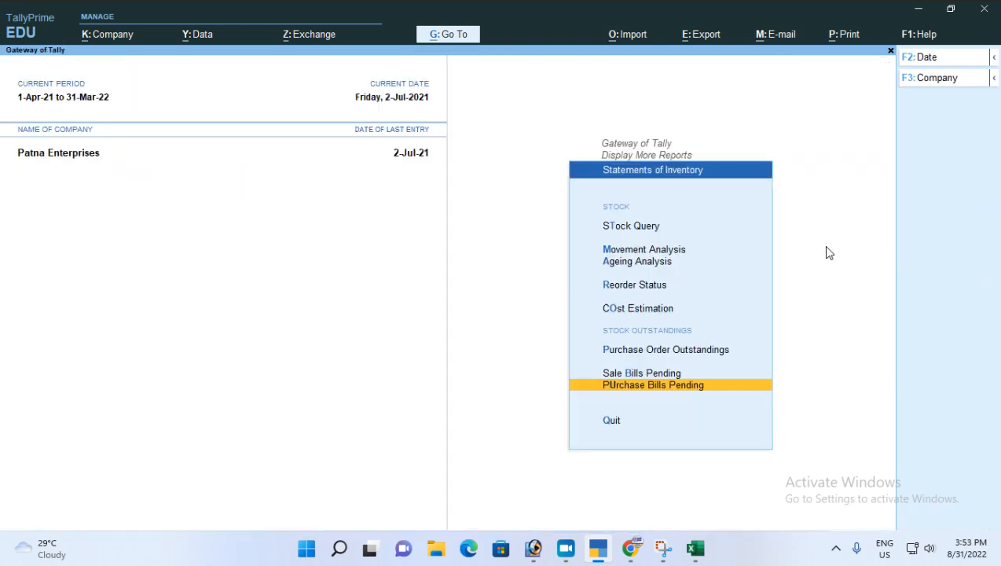
{"action": "key", "text": "Escape"}
{"action": "key", "text": "Escape"}
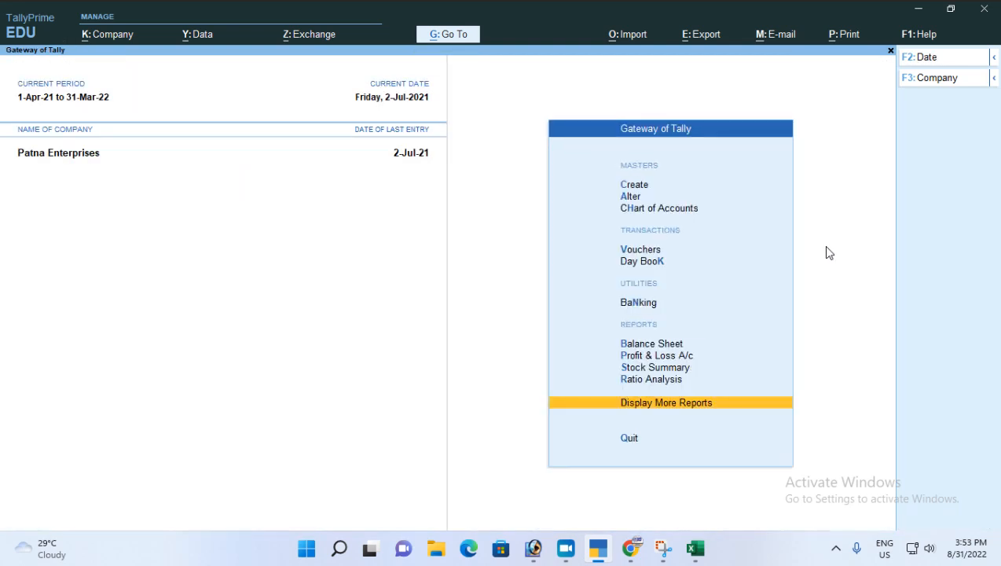
- Open voucher entry and switch to a new Rejections Out voucher
{"action": "key", "text": "Up"}
{"action": "key", "text": "Up"}
{"action": "key", "text": "Up"}
{"action": "key", "text": "Up"}
{"action": "key", "text": "Up"}
{"action": "key", "text": "Up"}
{"action": "key", "text": "Up"}
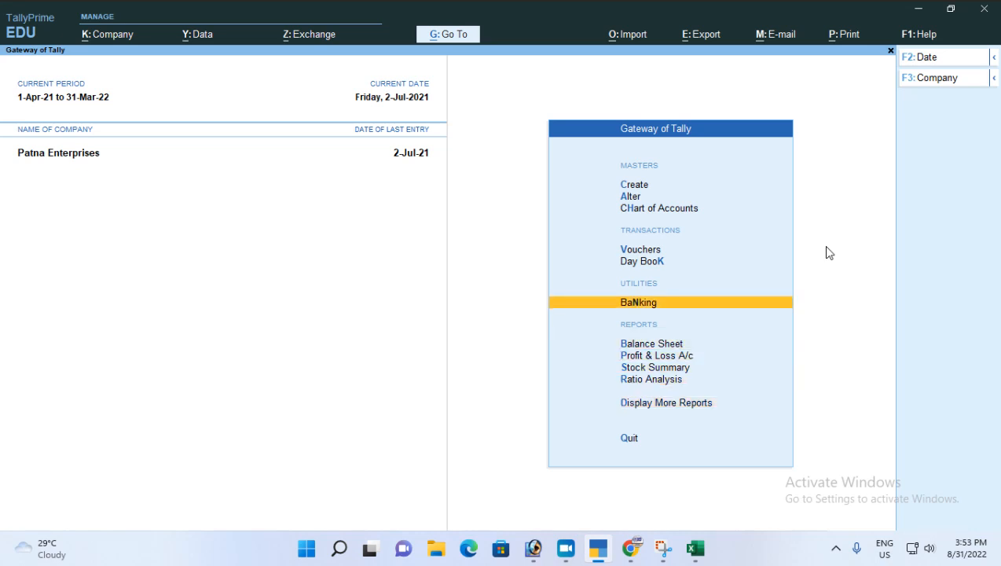
{"action": "key", "text": "Return"}
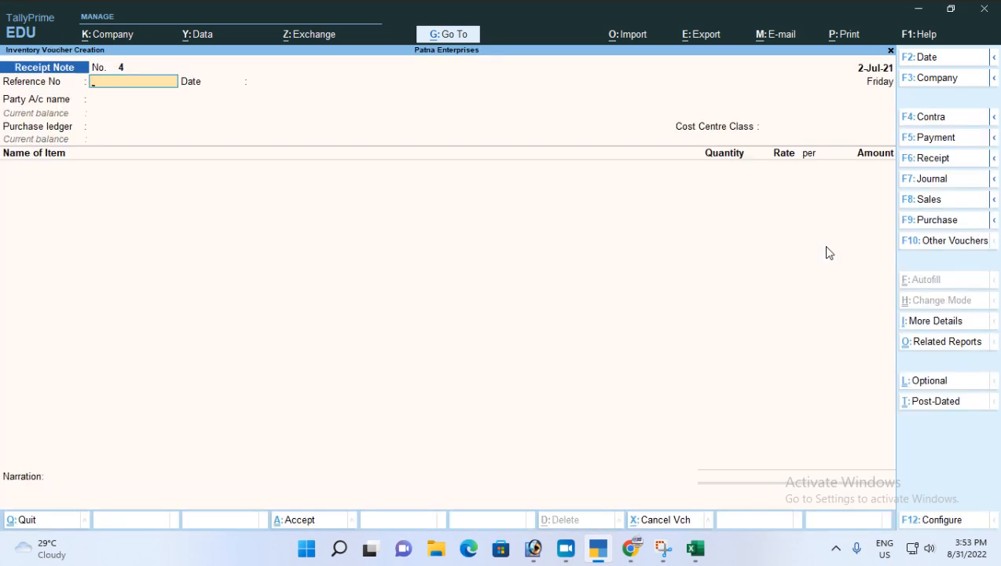
{"action": "key", "text": "ctrl"}
{"action": "key", "text": "alt"}
{"action": "key", "text": "ctrl+F5"}
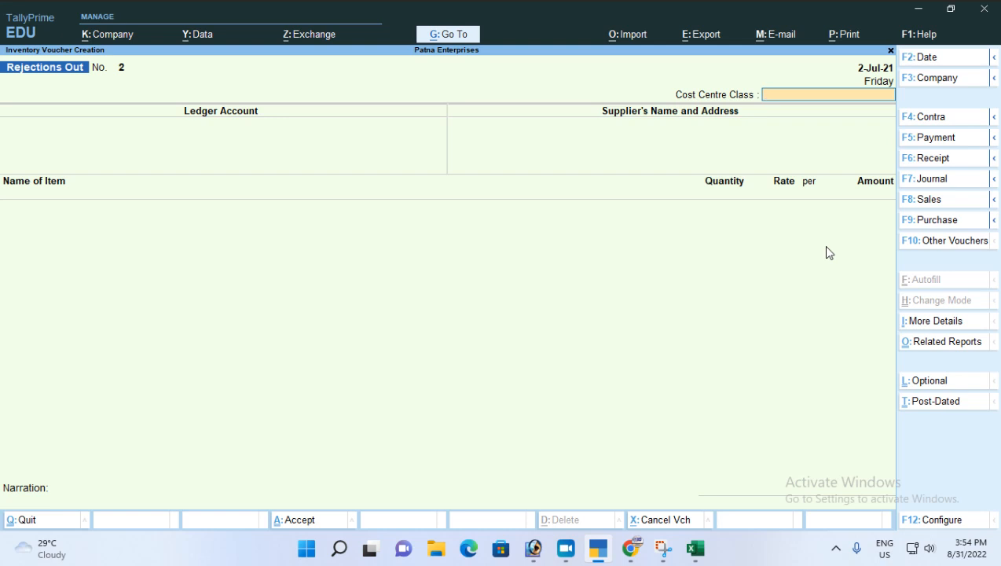
- Leave the cost centre class as Not Applicable, choose M/s R.K. Enterprises as the ledger account, and accept the supplier details
{"action": "key", "text": "Return"}
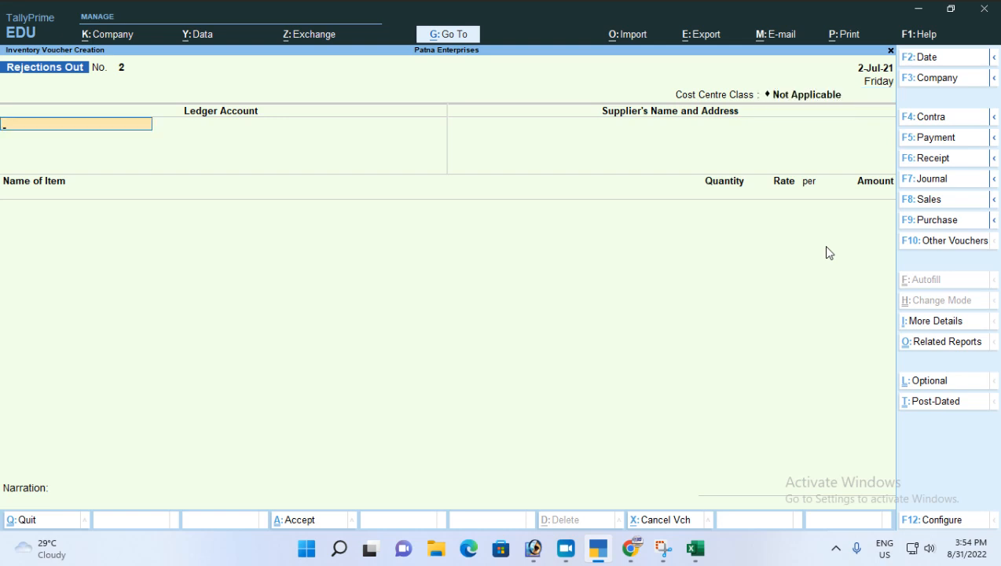
{"action": "type", "text": "M/s"}
{"action": "key", "text": "Return"}
{"action": "key", "text": "Return"}
{"action": "key", "text": "Return"}
{"action": "key", "text": "Return"}
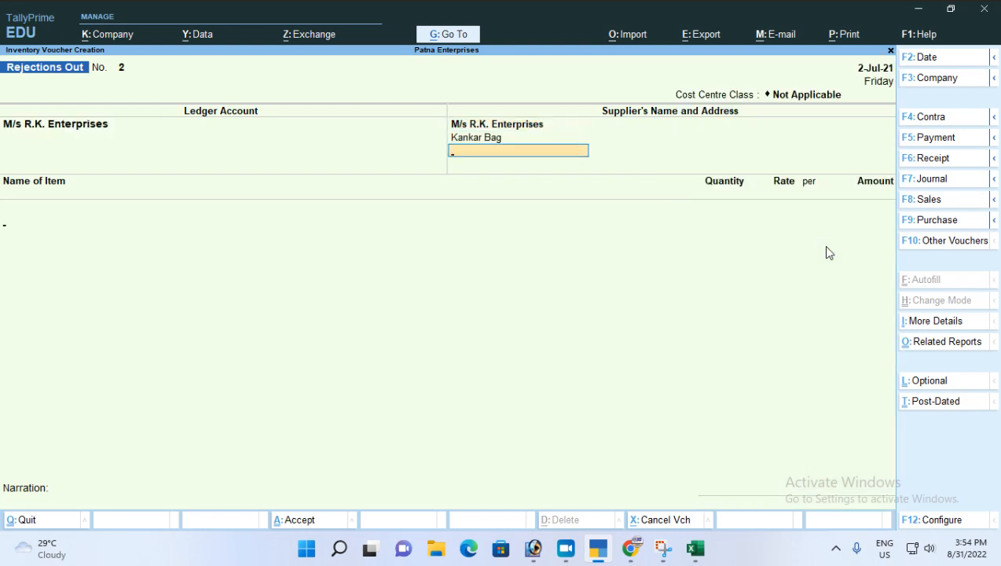
- Add Sunsilk as the rejected item and allocate it to tracking number CHL/RKE-003
{"action": "type", "text": "Su"}
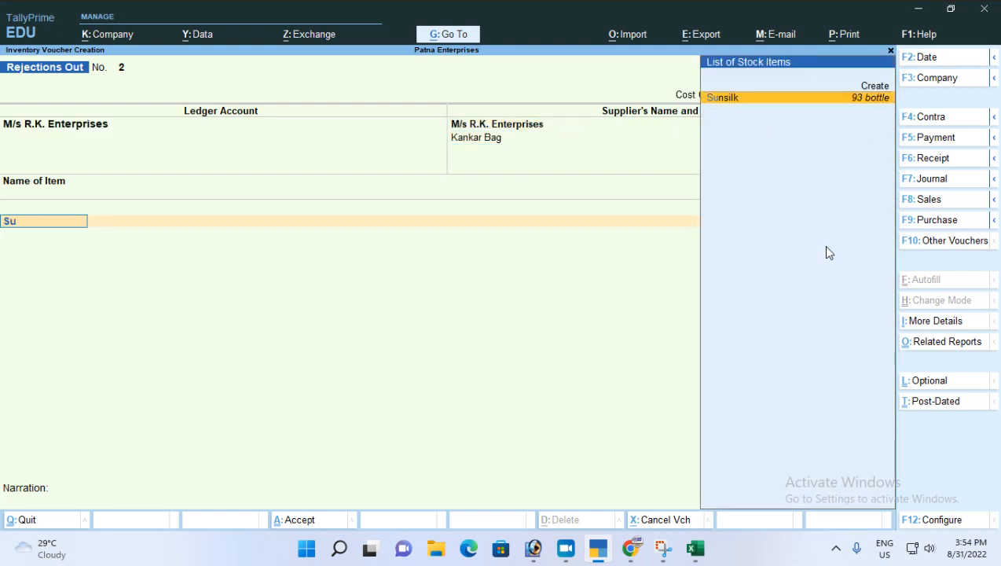
{"action": "key", "text": "Return"}
{"action": "key", "text": "Down"}
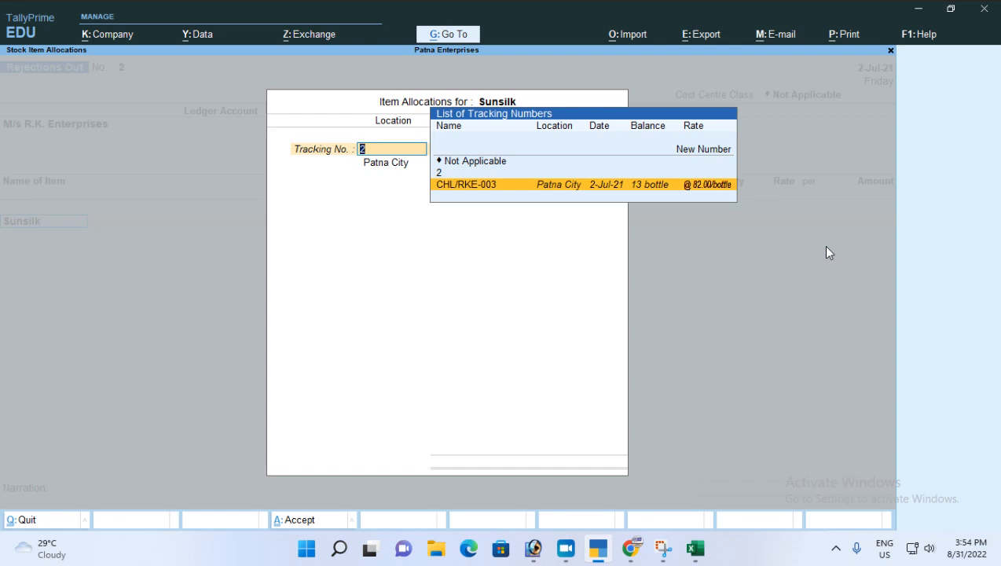
{"action": "key", "text": "Return"}
{"action": "key", "text": "Return"}
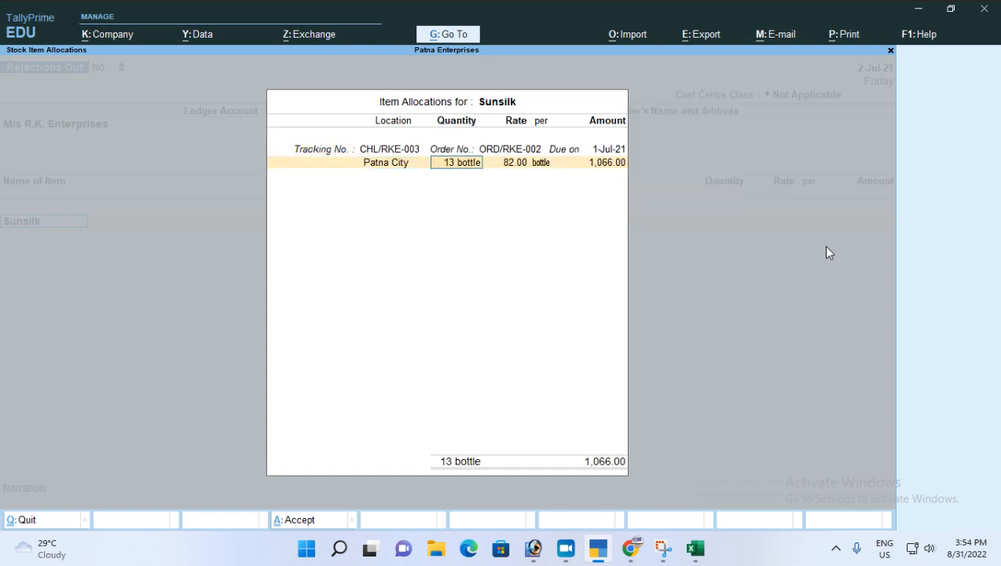
- Set the rejected Sunsilk quantity to 3 bottles, keep the 82.00 rate, and end the allocation and item list
{"action": "type", "text": "2"}
{"action": "key", "text": "BackSpace"}
{"action": "type", "text": "3"}
{"action": "key", "text": "Return"}
{"action": "key", "text": "Return"}
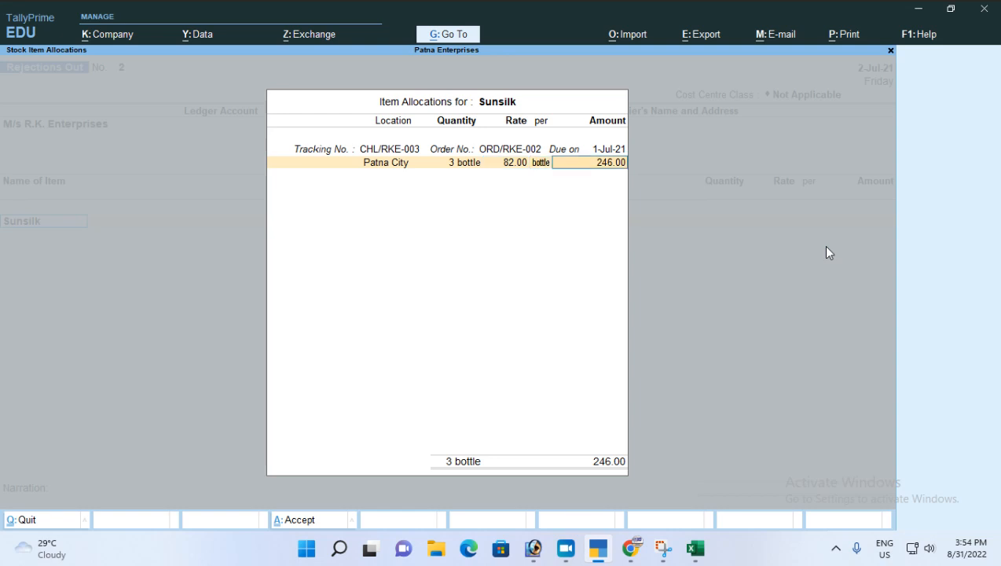
{"action": "key", "text": "Return"}
{"action": "key", "text": "Return"}
{"action": "key", "text": "Return"}
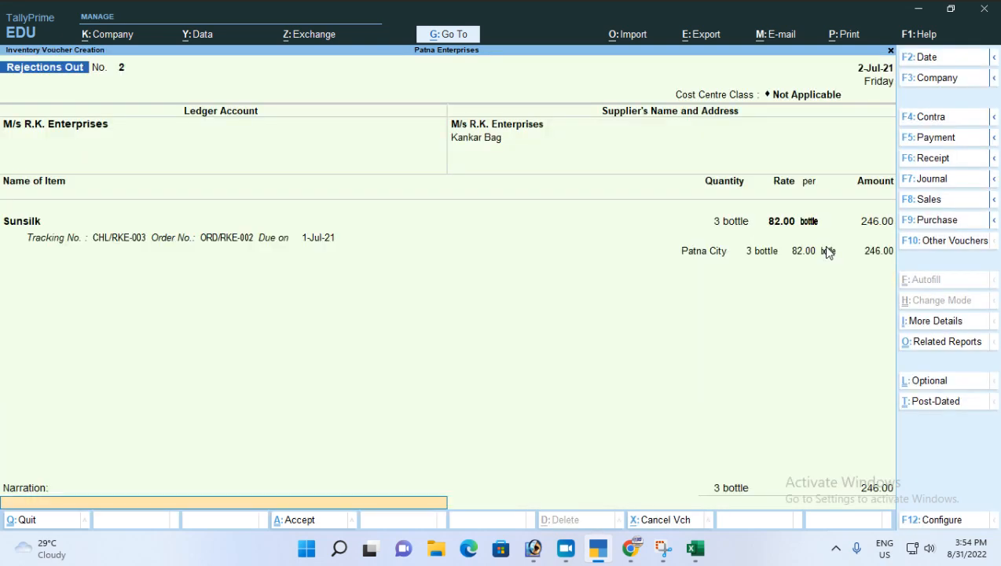
- Enter the narration "Being item was outdated so returned", save the Rejections Out voucher, and exit voucher entry
{"action": "type", "text": "Being item was ou"}
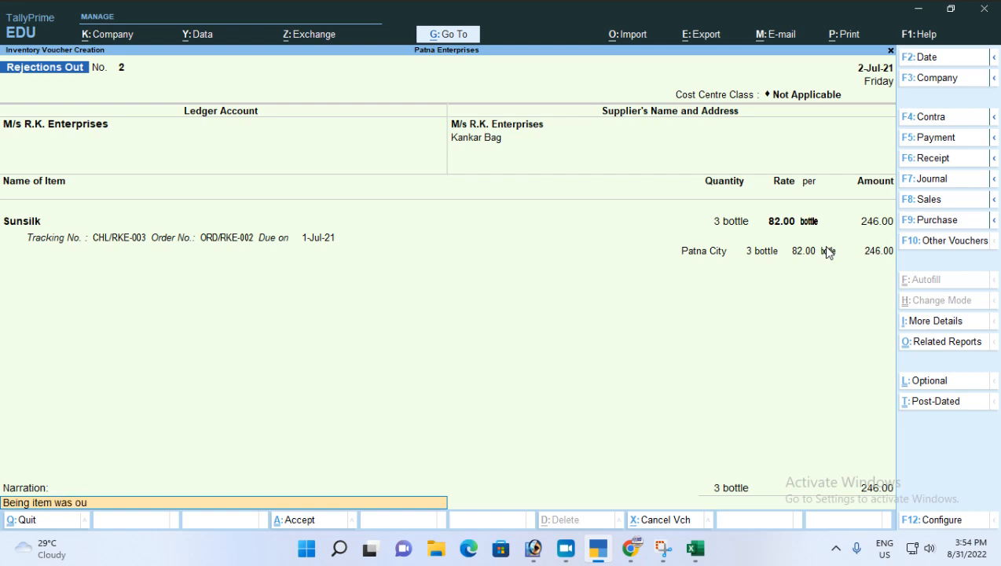
{"action": "type", "text": "tdated so returen"}
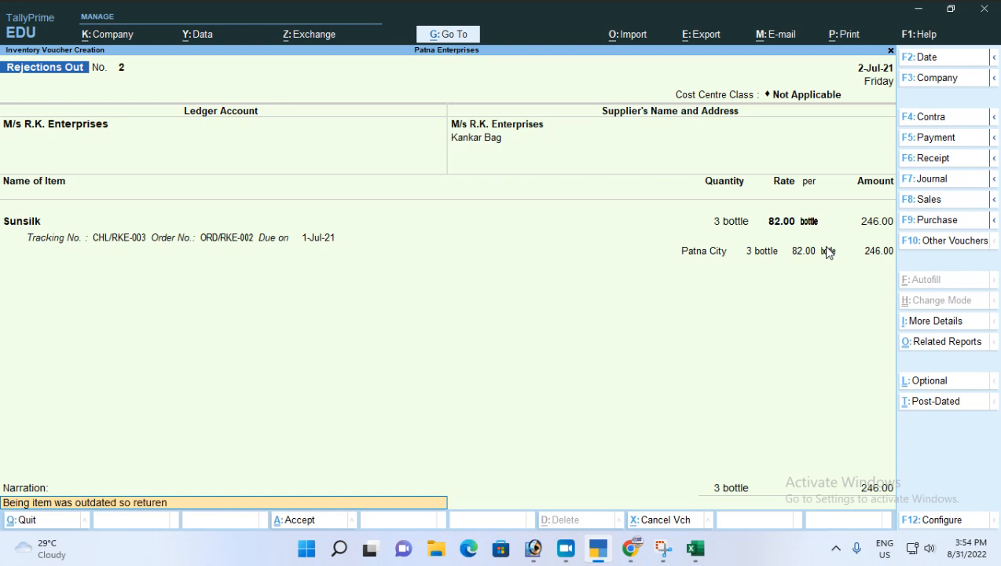
{"action": "type", "text": "d"}
{"action": "key", "text": "BackSpace"}
{"action": "key", "text": "BackSpace"}
{"action": "key", "text": "BackSpace"}
{"action": "type", "text": "ned"}
{"action": "key", "text": "Return"}
{"action": "key", "text": "Return"}
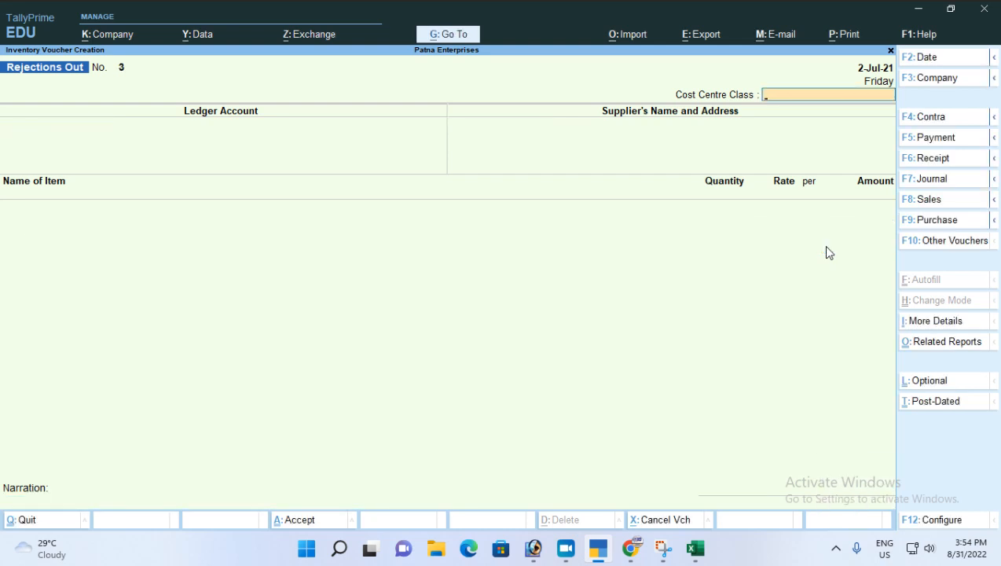
{"action": "key", "text": "Escape"}
{"action": "key", "text": "Escape"}
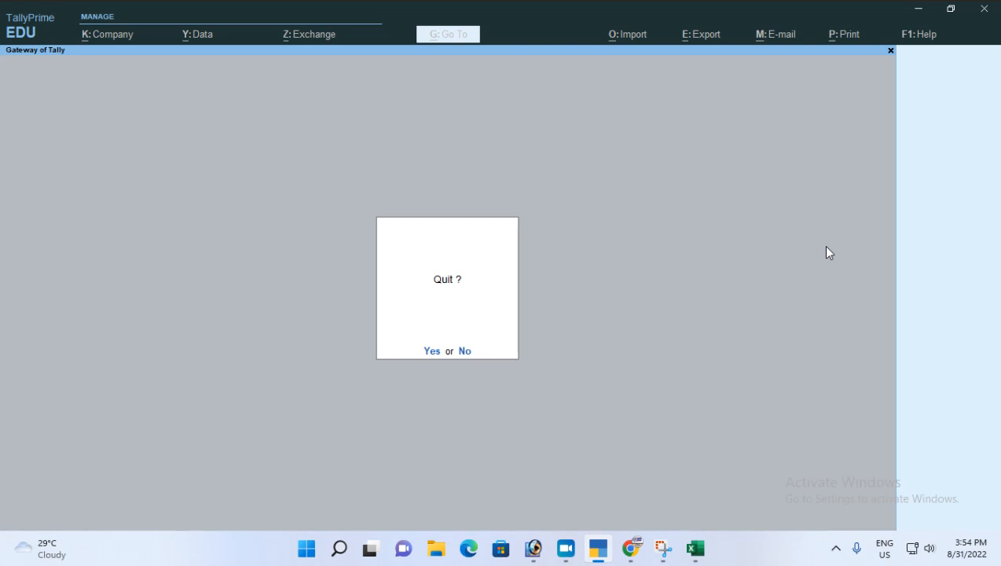
{"action": "key", "text": "Escape"}
- Open the stock summary, expand it to individual items, check the Shampoo items' closing balances, and close it
{"action": "key", "text": "s"}
{"action": "key", "text": "Down"}
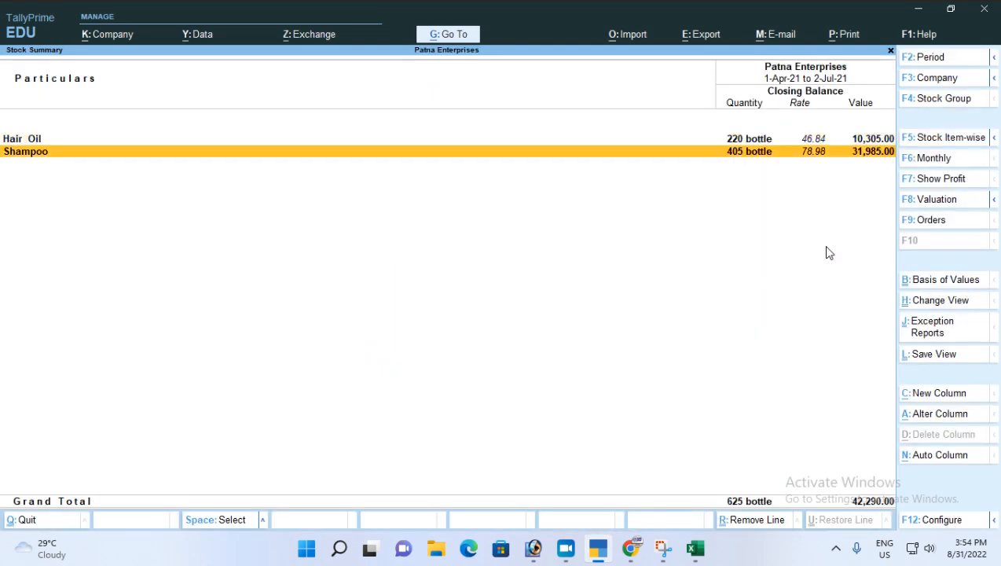
{"action": "key", "text": "alt+F5"}
{"action": "key", "text": "Down"}
{"action": "key", "text": "Down"}
{"action": "key", "text": "Down"}
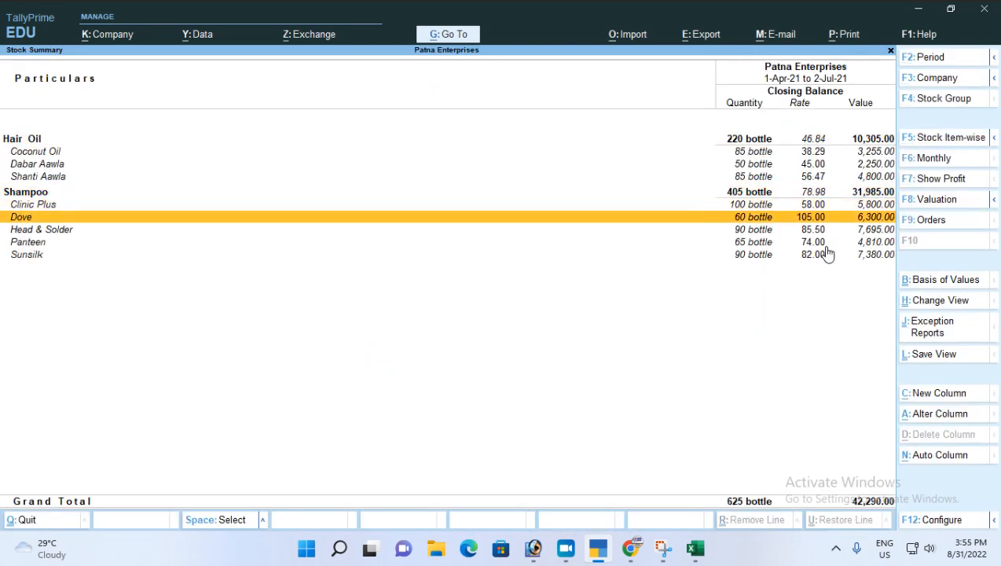
{"action": "key", "text": "Escape"}
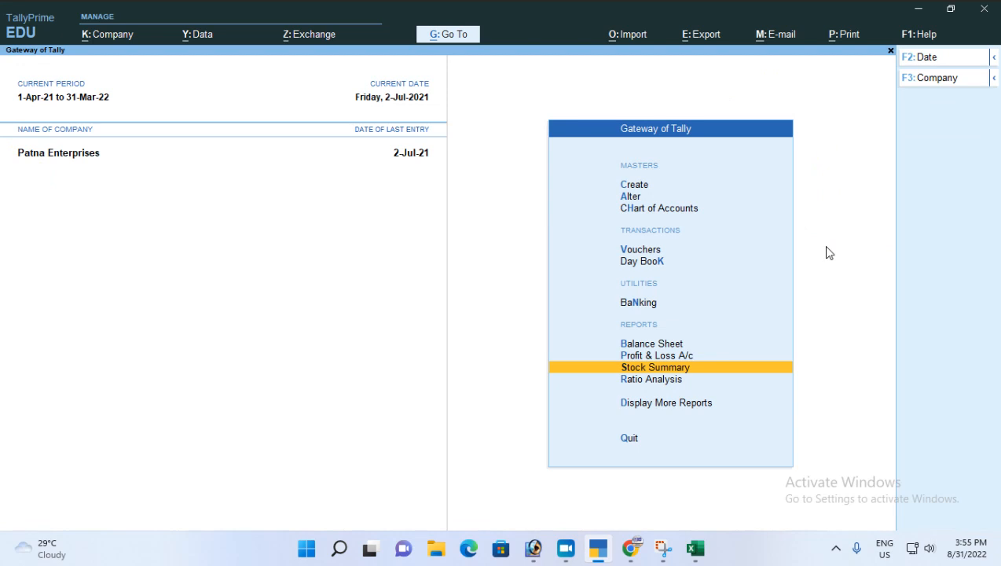
{"action": "key", "text": "d"}
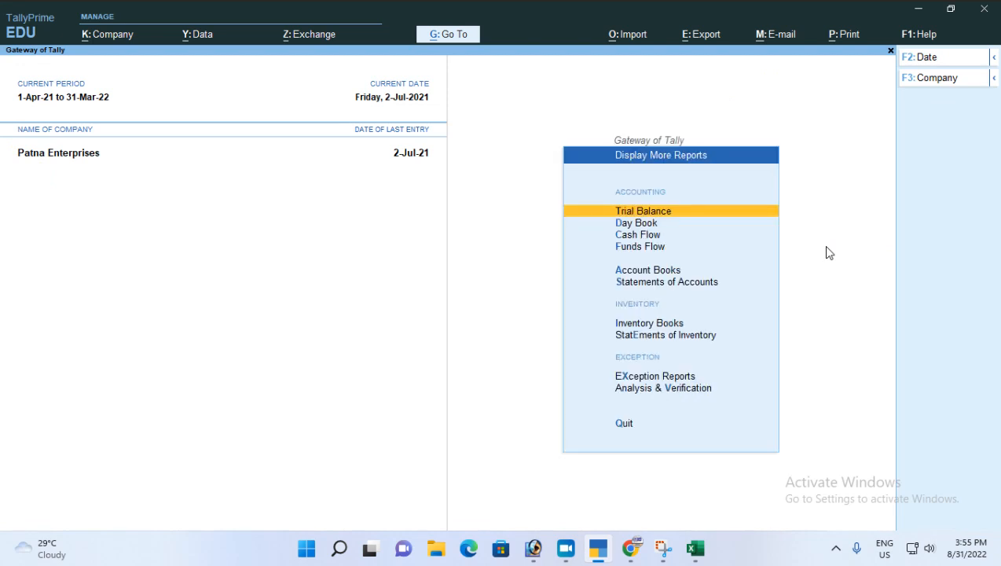
{"action": "key", "text": "v"}
{"action": "key", "text": "p"}
{"action": "key", "text": "Escape"}
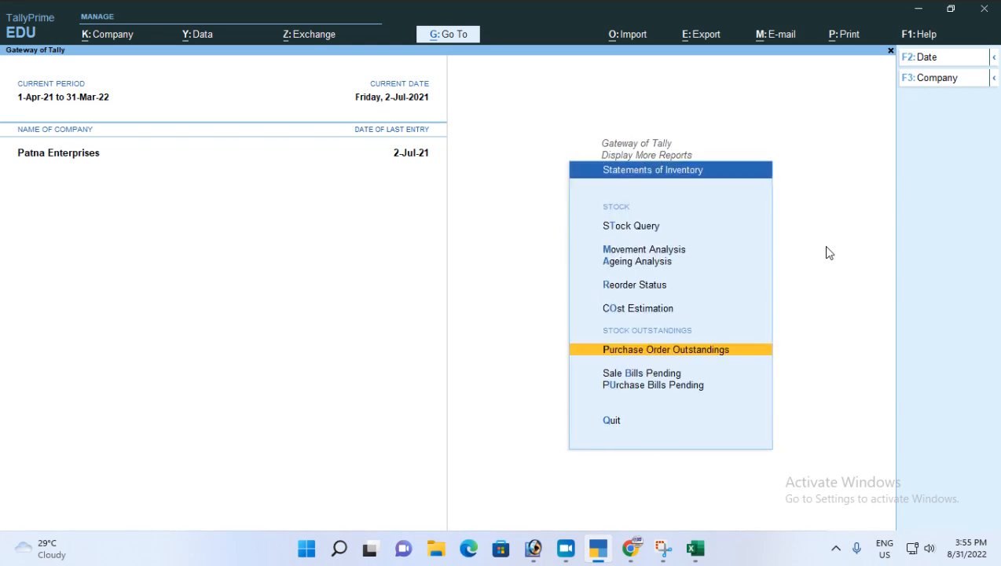
{"action": "key", "text": "Down"}
{"action": "key", "text": "Down"}
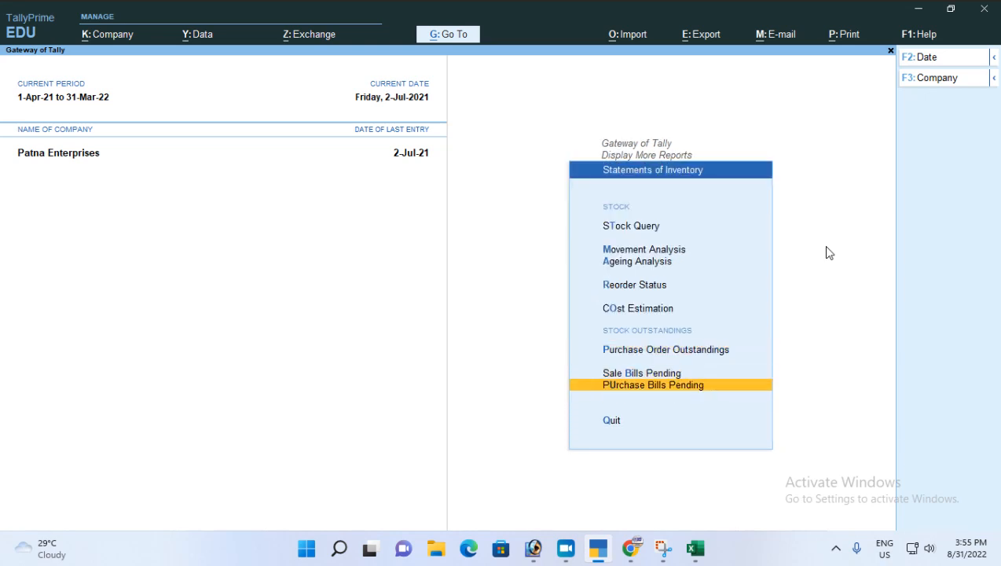
{"action": "key", "text": "Escape"}
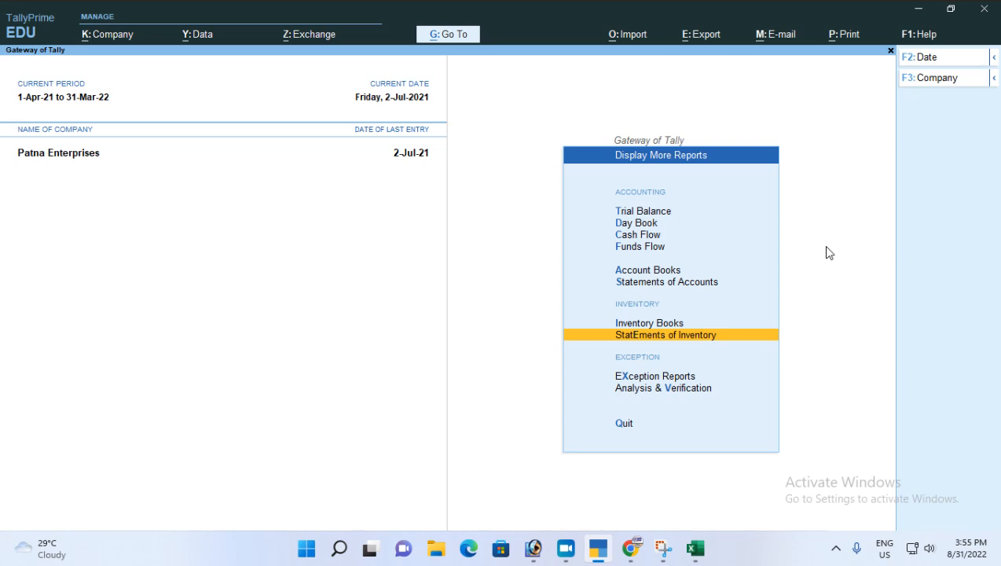
{"action": "key", "text": "Escape"}
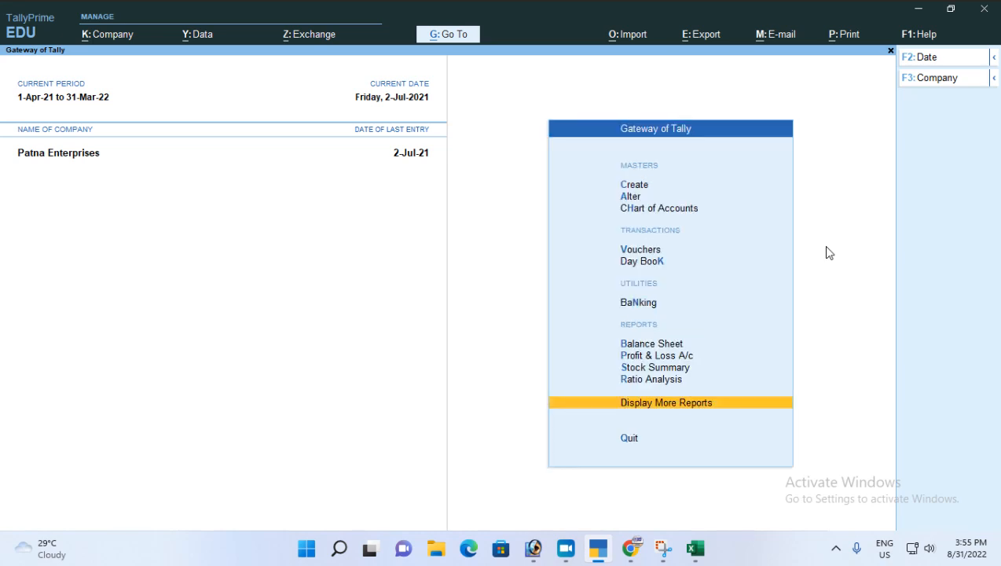
- Open the Purchase Bills Pending report, examine Sunsilk's pending quantity after the rejection, and leave the report
{"action": "key", "text": "d"}
{"action": "key", "text": "e"}
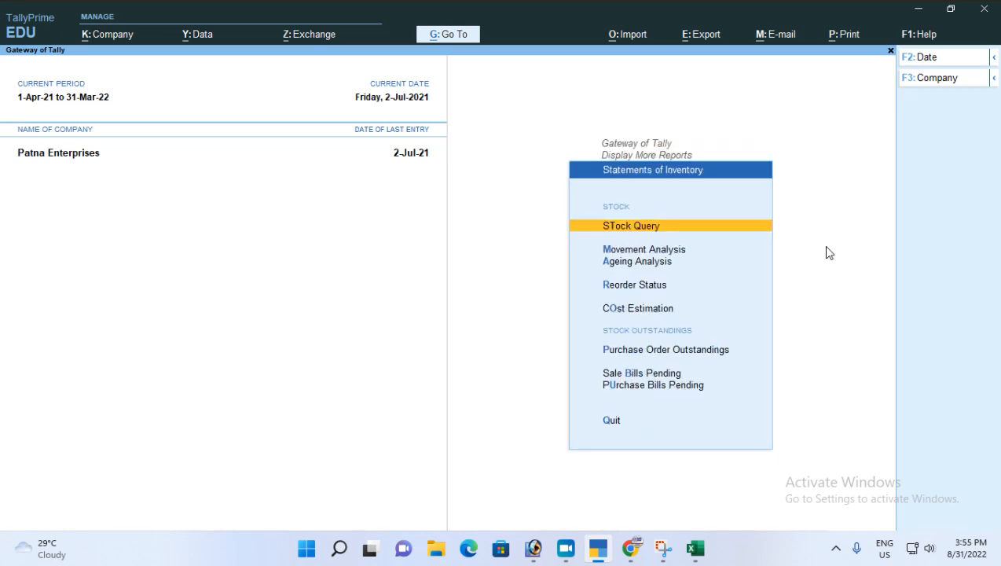
{"action": "key", "text": "u"}
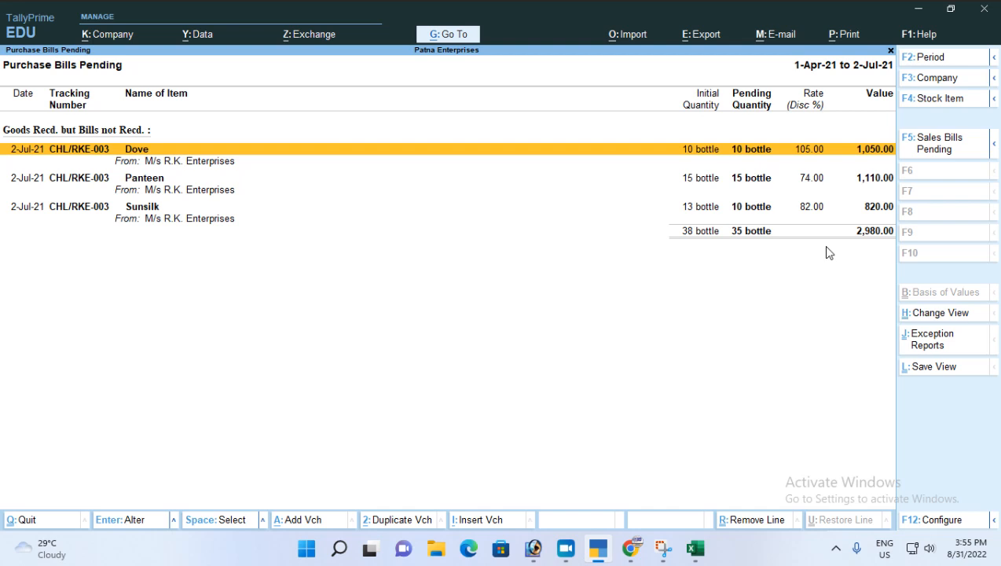
{"action": "key", "text": "Down"}
{"action": "key", "text": "Down"}
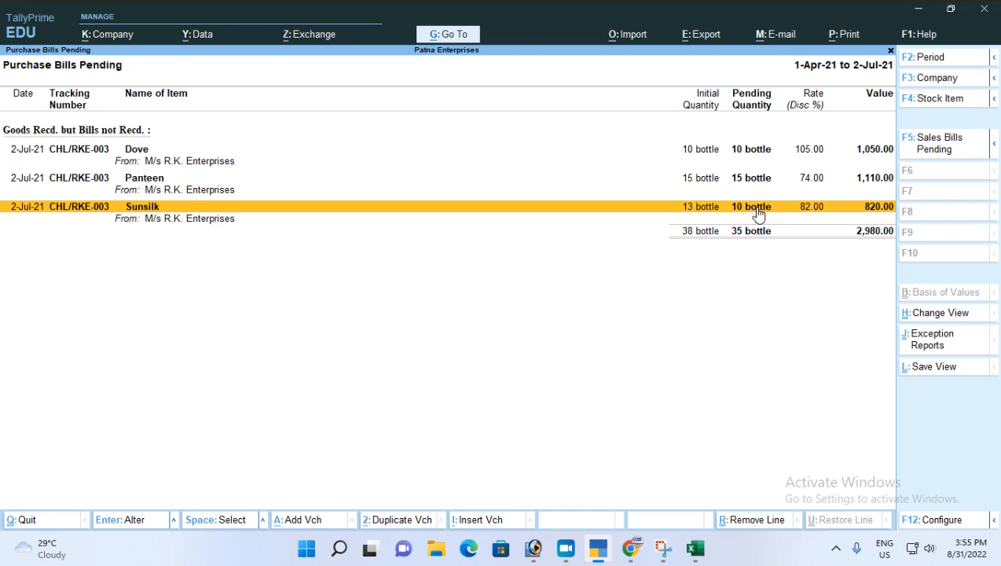
{"action": "key", "text": "Escape"}
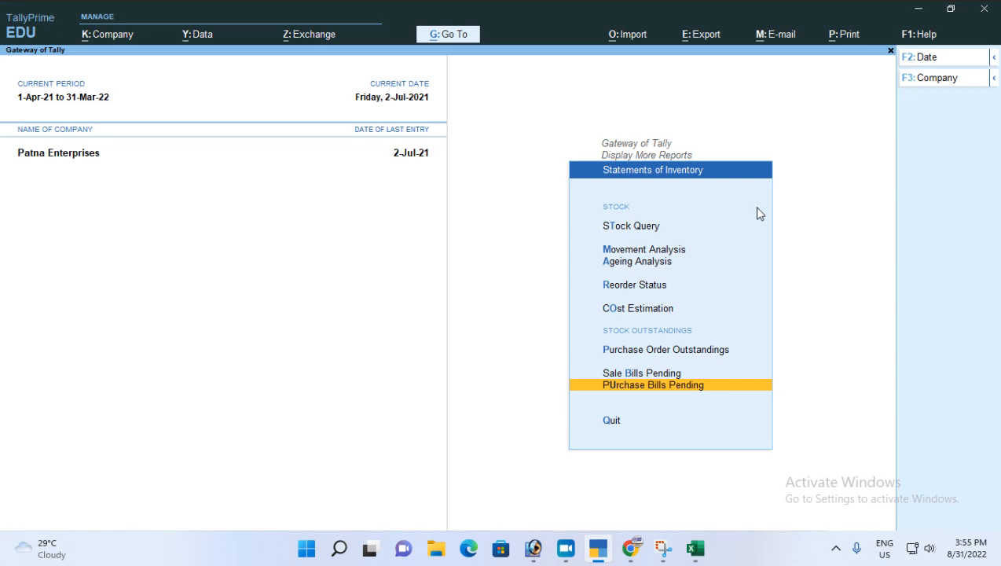
{"action": "key", "text": "Escape"}
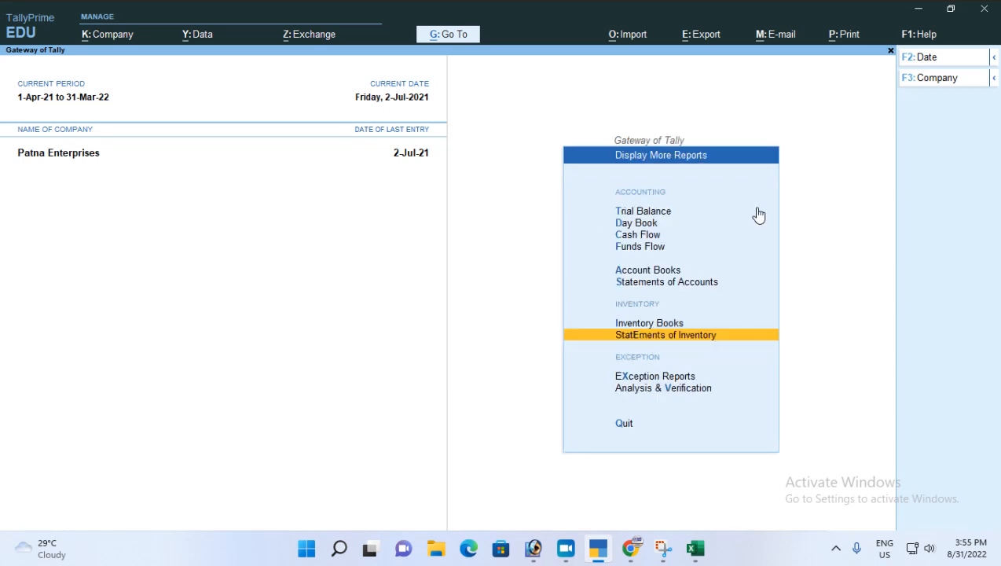
- Start a new Purchase voucher and enter supplier invoice number INV/RKE-002/21-22, dated 2-Jul-21
{"action": "key", "text": "Up"}
{"action": "key", "text": "Up"}
{"action": "key", "text": "Up"}
{"action": "key", "text": "Escape"}
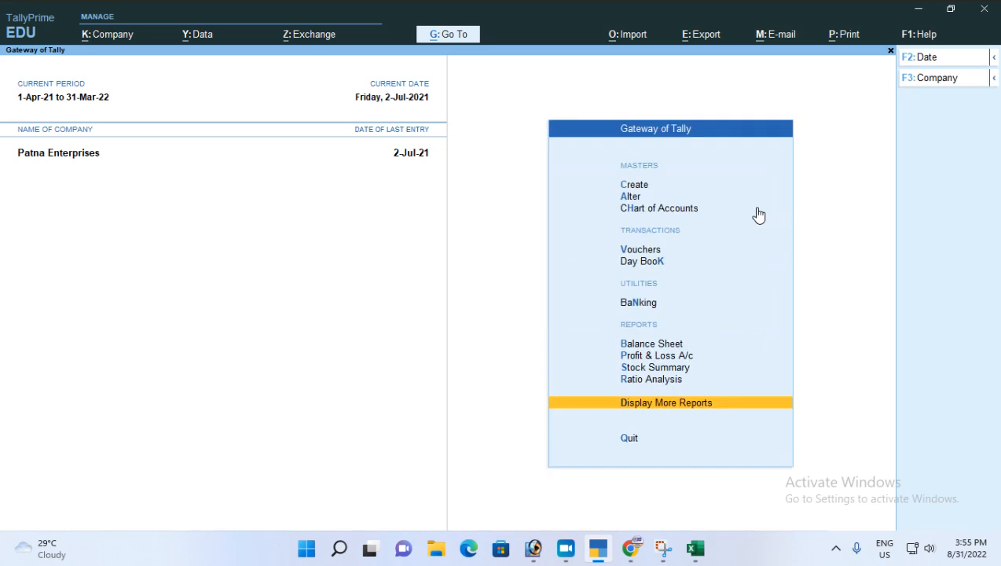
{"action": "key", "text": "Down"}
{"action": "key", "text": "Down"}
{"action": "key", "text": "Down"}
{"action": "key", "text": "Down"}
{"action": "key", "text": "Down"}
{"action": "key", "text": "Return"}
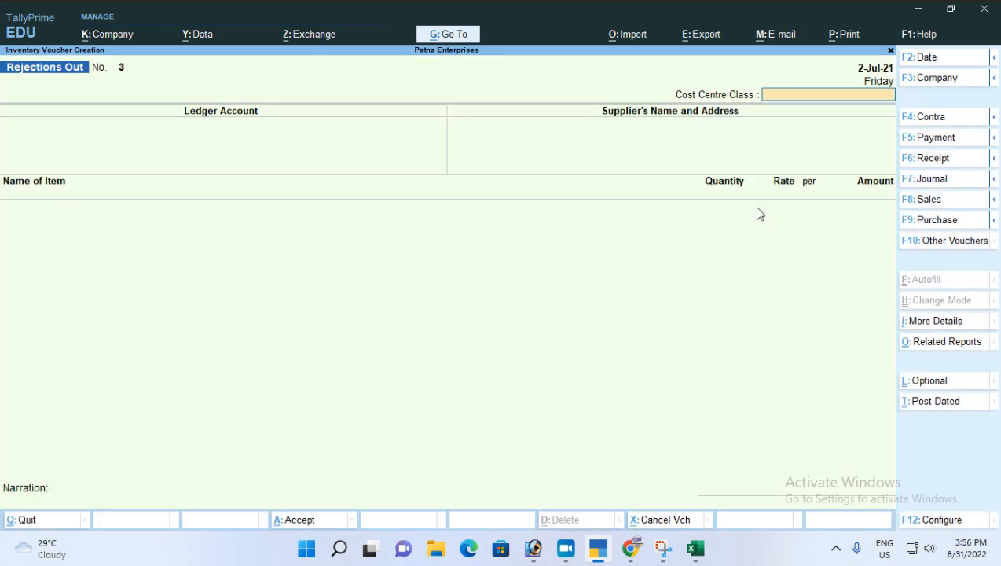
{"action": "key", "text": "F9"}
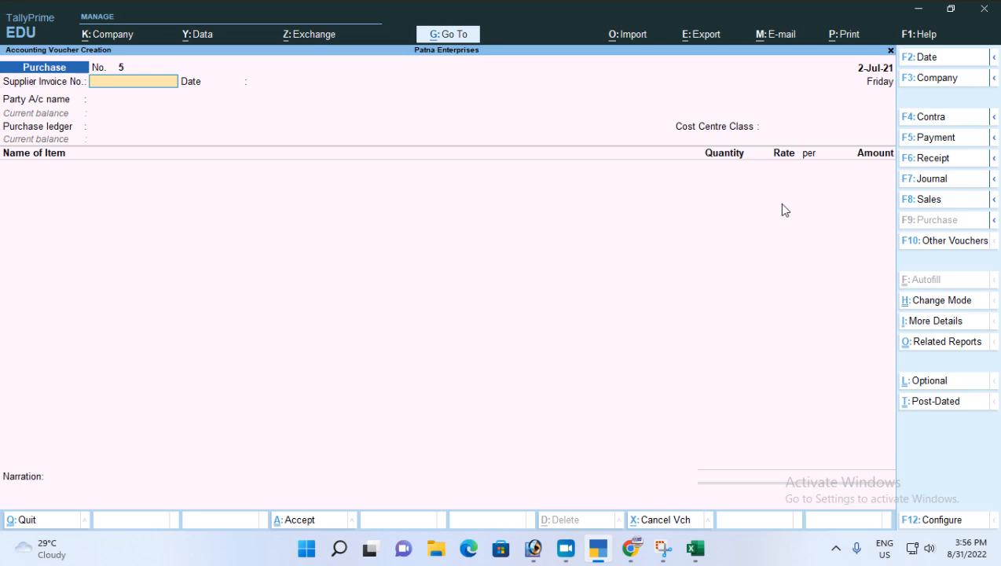
{"action": "type", "text": "INV/RKE-002/21-22"}
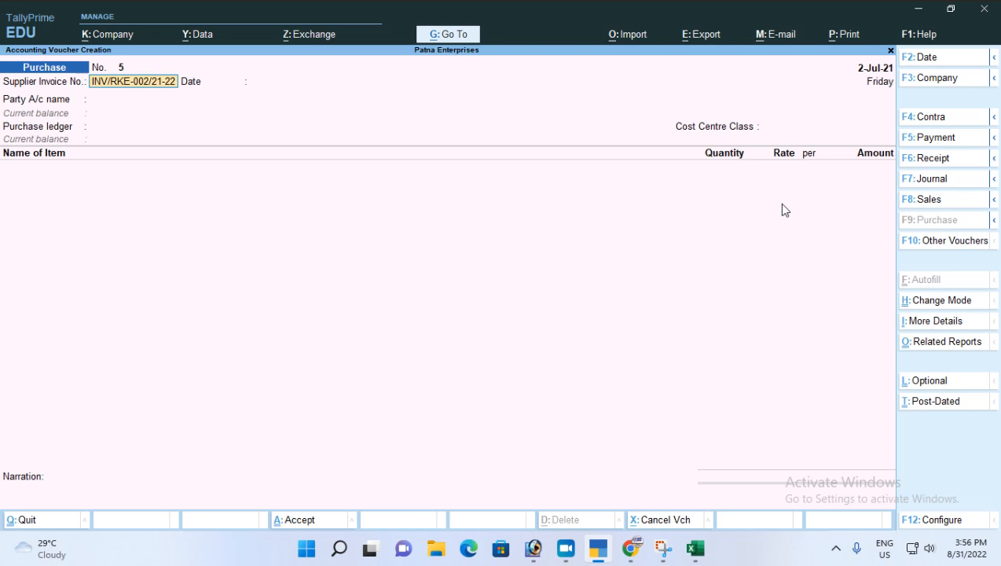
{"action": "key", "text": "Return"}
{"action": "key", "text": "Return"}
- Select M/s R.K. Enterprises as the party and link receipt note CHL/RKE-003, leaving the other receipt details blank
{"action": "key", "text": "Down"}
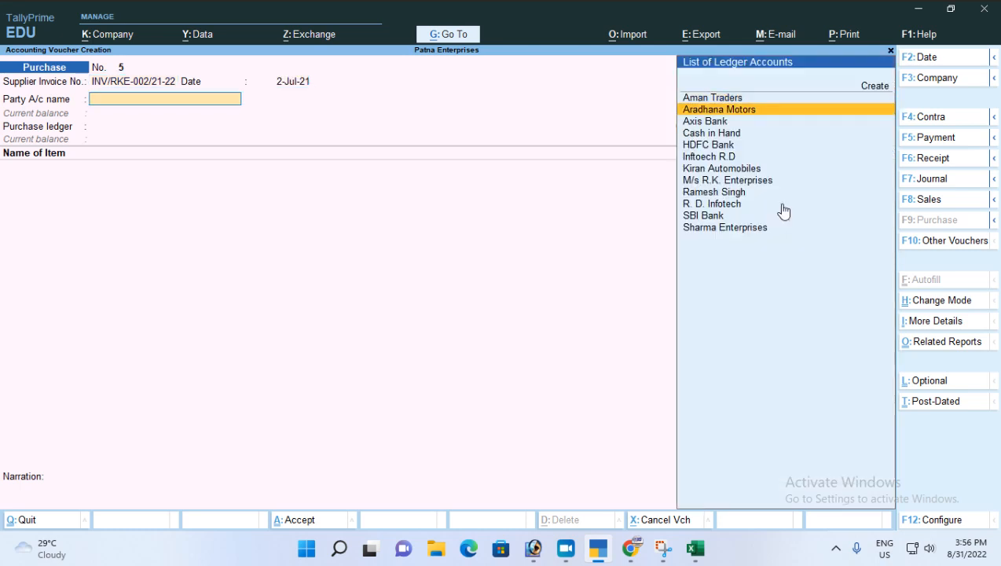
{"action": "type", "text": "m"}
{"action": "key", "text": "Return"}
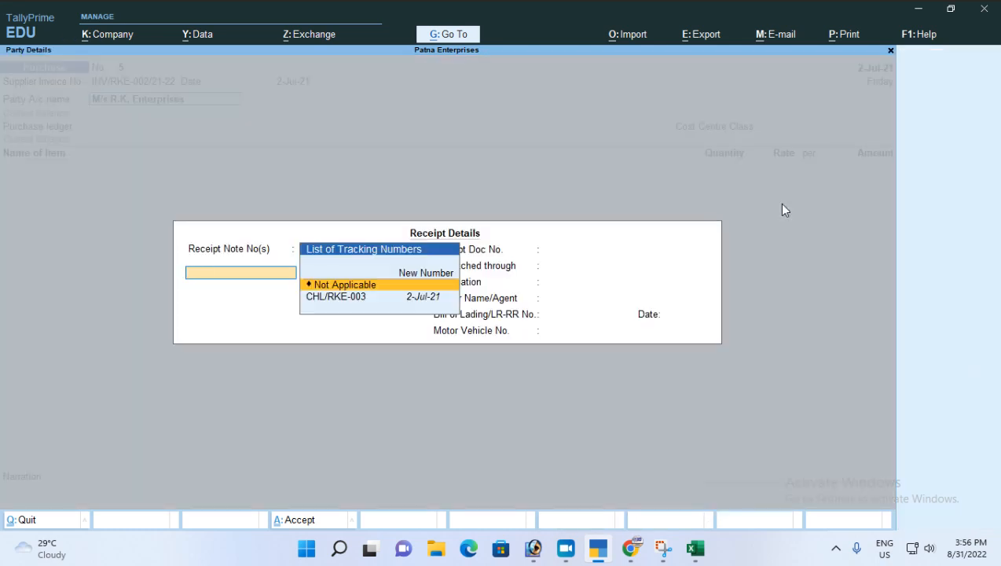
{"action": "key", "text": "Down"}
{"action": "key", "text": "Return"}
{"action": "key", "text": "Return"}
{"action": "key", "text": "Return"}
{"action": "key", "text": "Return"}
{"action": "key", "text": "Return"}
{"action": "key", "text": "Return"}
{"action": "key", "text": "Return"}
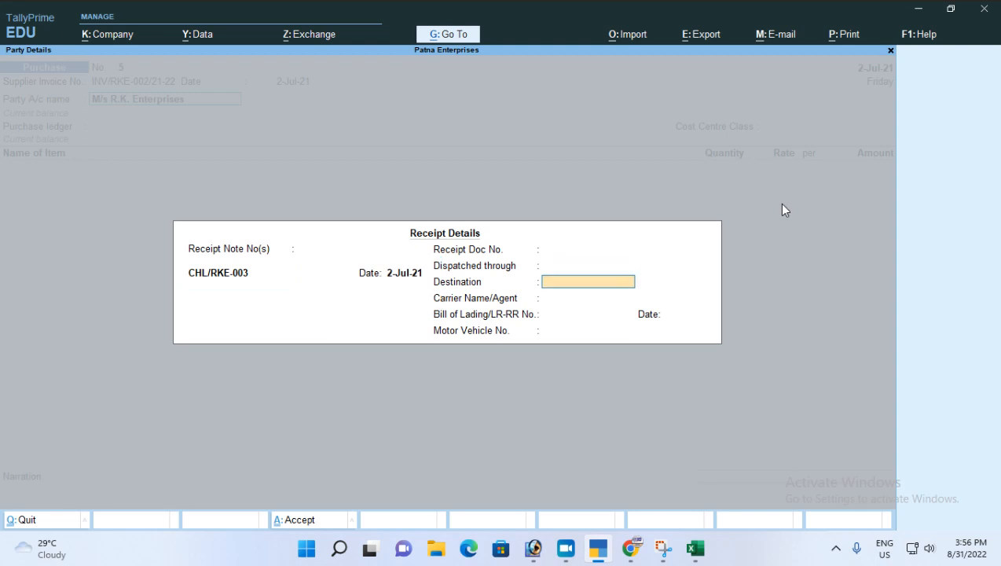
{"action": "key", "text": "Return"}
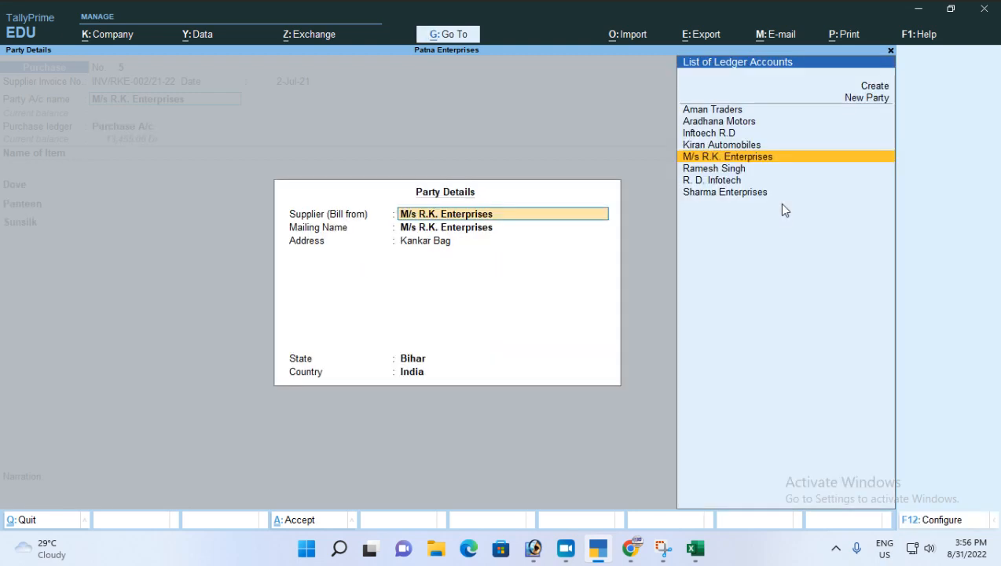
- Accept the supplier's party details, with Purchase A/c as the purchase ledger and Not Applicable as the cost centre class
{"action": "key", "text": "Return"}
{"action": "key", "text": "Return"}
{"action": "key", "text": "Return"}
{"action": "key", "text": "Return"}
{"action": "key", "text": "Return"}
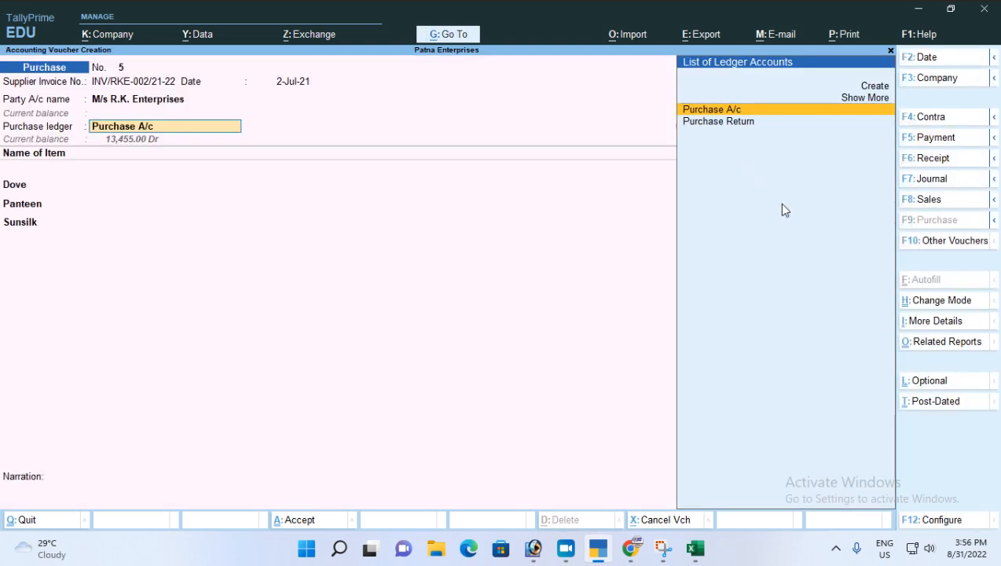
{"action": "key", "text": "Return"}
{"action": "key", "text": "Return"}
- Accept the CHL/RKE-003 allocations for 10 bottles of Dove at 105.00, 15 of Panteen at 74.00 and 10 of Sunsilk at 82.00
{"action": "key", "text": "Return"}
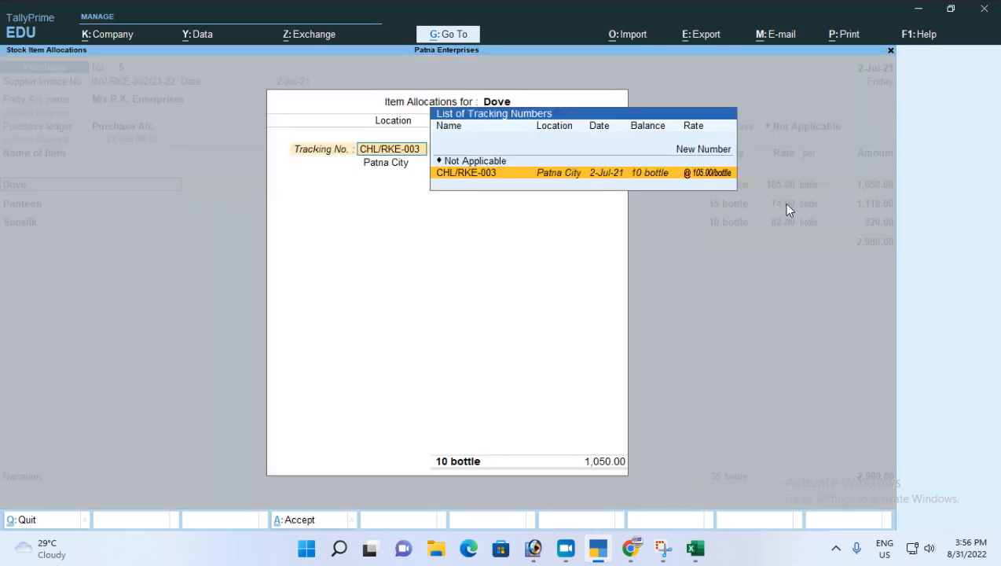
{"action": "key", "text": "Return"}
{"action": "key", "text": "Return"}
{"action": "key", "text": "Return"}
{"action": "key", "text": "Return"}
{"action": "key", "text": "Return"}
{"action": "key", "text": "Return"}
{"action": "key", "text": "Return"}
{"action": "key", "text": "Return"}
{"action": "key", "text": "Return"}
{"action": "key", "text": "Return"}
{"action": "key", "text": "Return"}
{"action": "key", "text": "Return"}
{"action": "key", "text": "Return"}
{"action": "key", "text": "Return"}
{"action": "key", "text": "Return"}
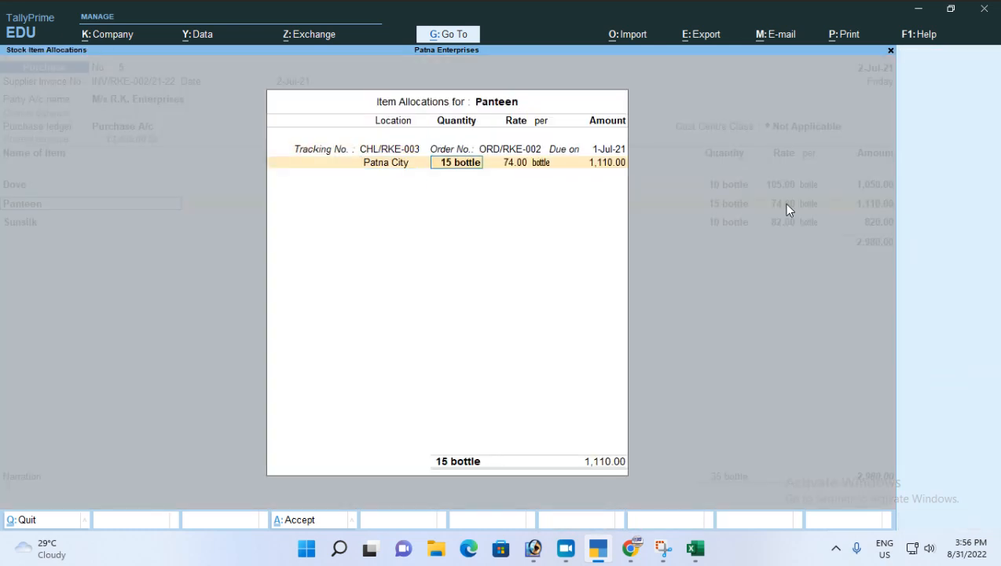
{"action": "key", "text": "Return"}
{"action": "key", "text": "Return"}
{"action": "key", "text": "Return"}
{"action": "key", "text": "Return"}
{"action": "key", "text": "Return"}
{"action": "key", "text": "Return"}
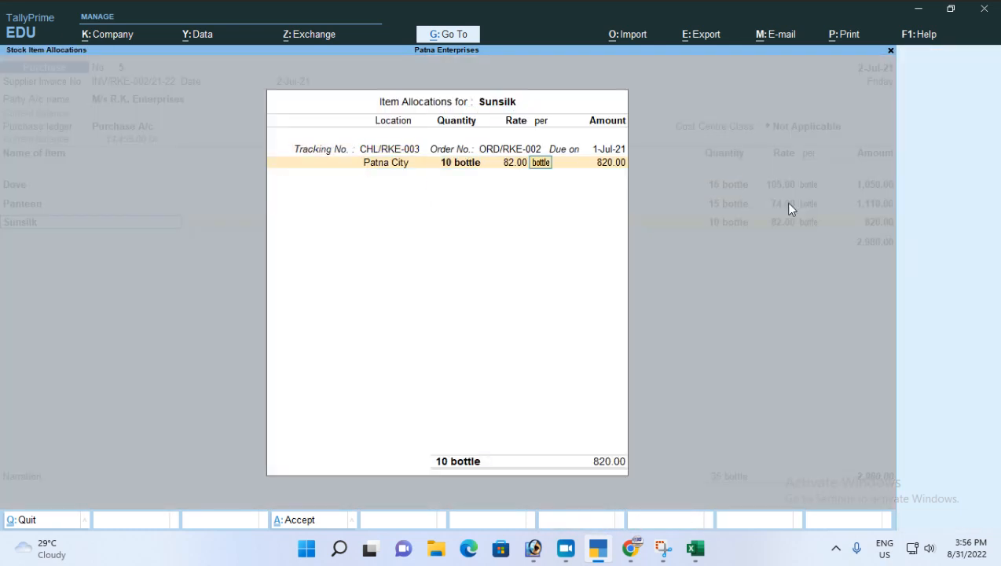
{"action": "key", "text": "Return"}
{"action": "key", "text": "Return"}
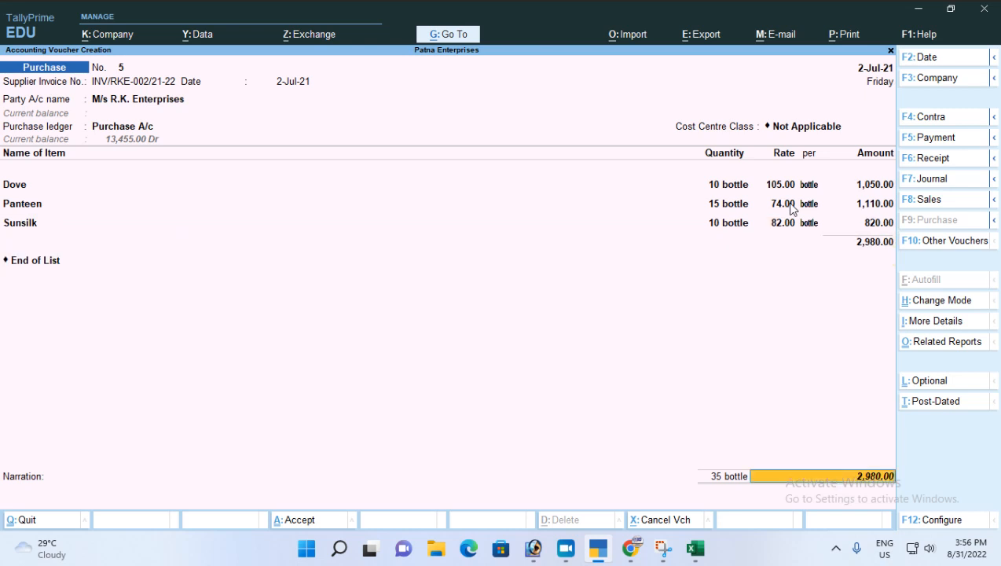
- Save the purchase voucher with a blank narration and exit voucher entry
{"action": "key", "text": "Return"}
{"action": "key", "text": "Return"}
{"action": "key", "text": "Return"}
{"action": "key", "text": "Return"}
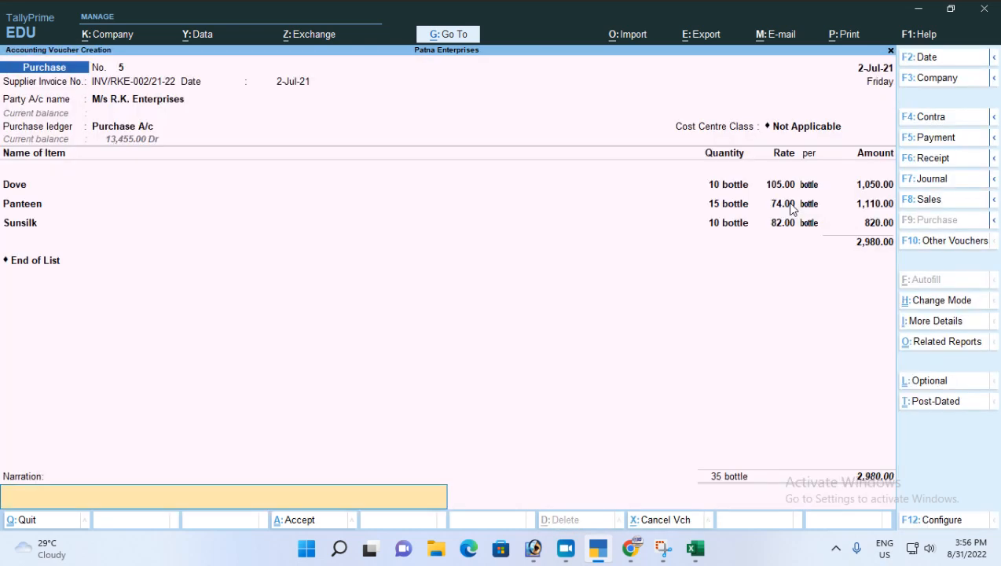
{"action": "key", "text": "Return"}
{"action": "key", "text": "Return"}
{"action": "key", "text": "Escape"}
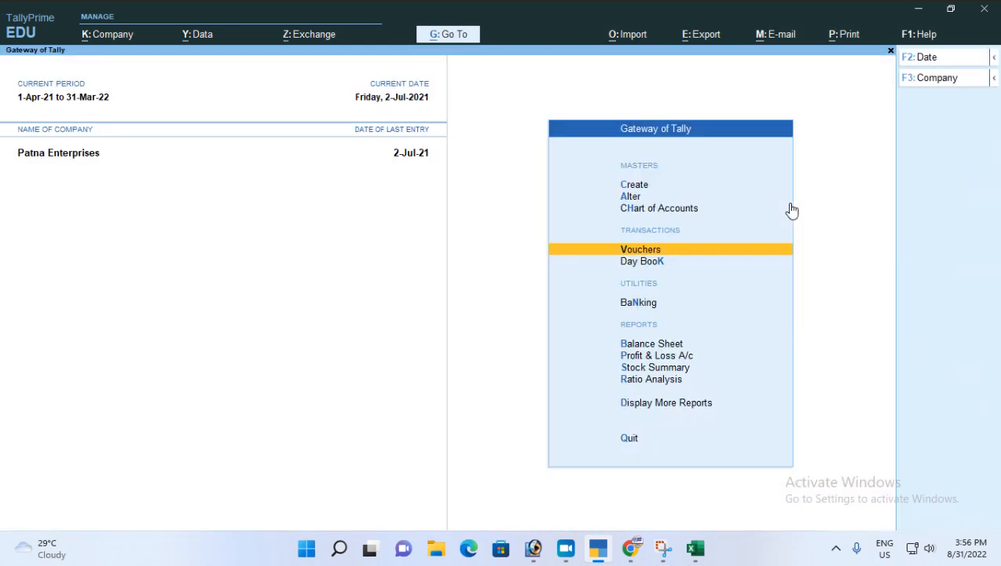
- Open the Purchase Bills Pending report, set Show Cleared Purchase Bills to Yes, review the cleared items, and leave the reports
{"action": "key", "text": "d"}
{"action": "key", "text": "e"}
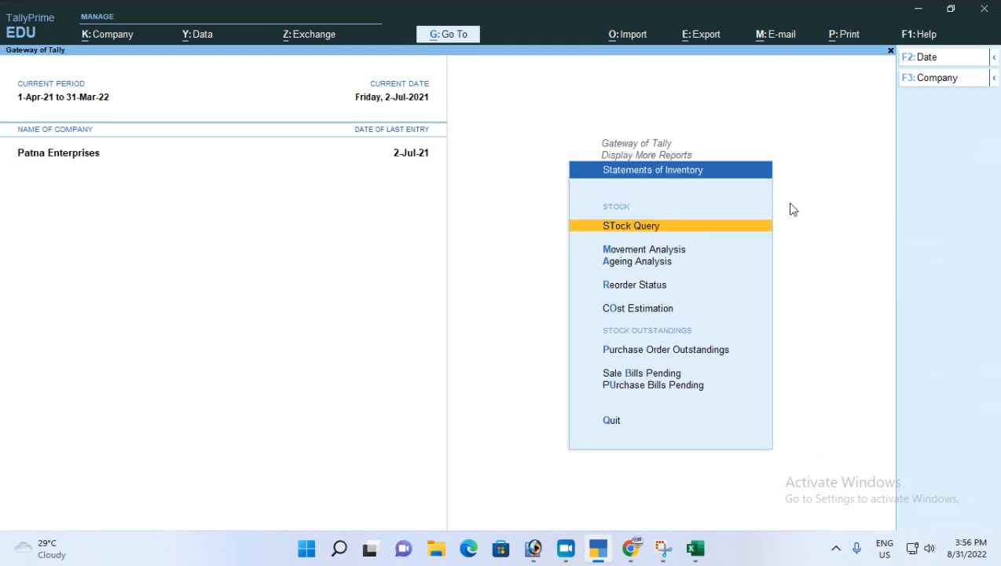
{"action": "key", "text": "u"}
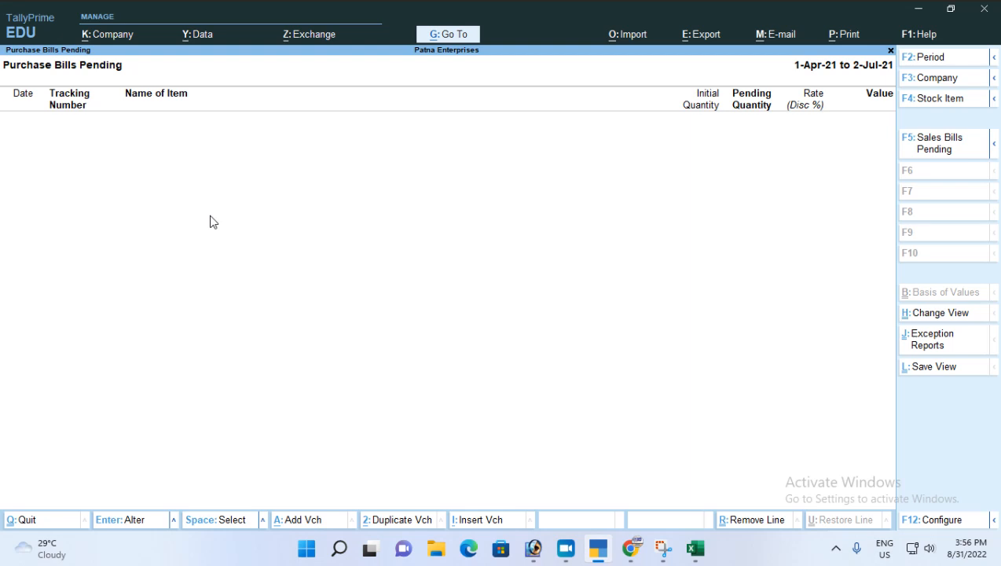
{"action": "key", "text": "F12"}
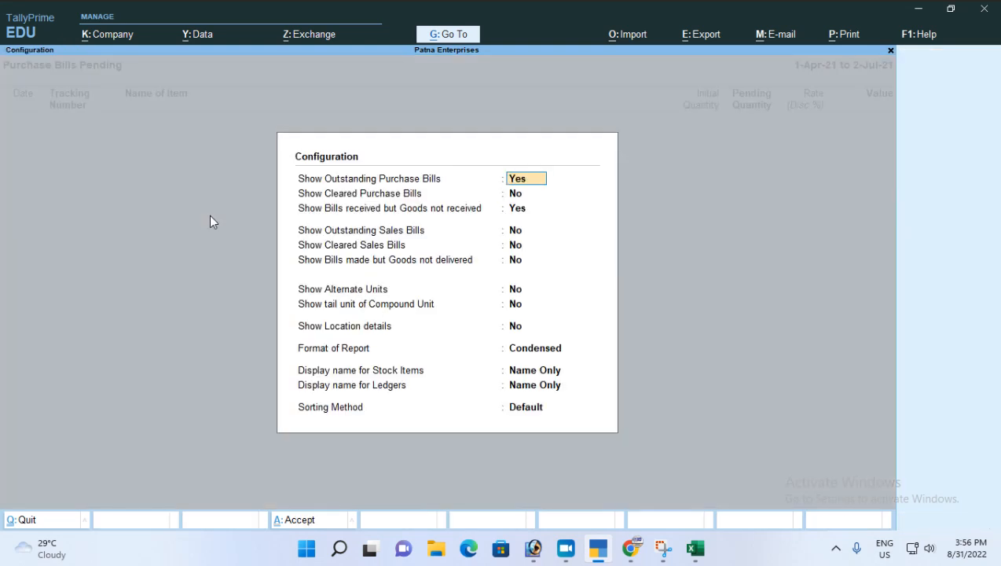
{"action": "key", "text": "Return"}
{"action": "type", "text": "y"}
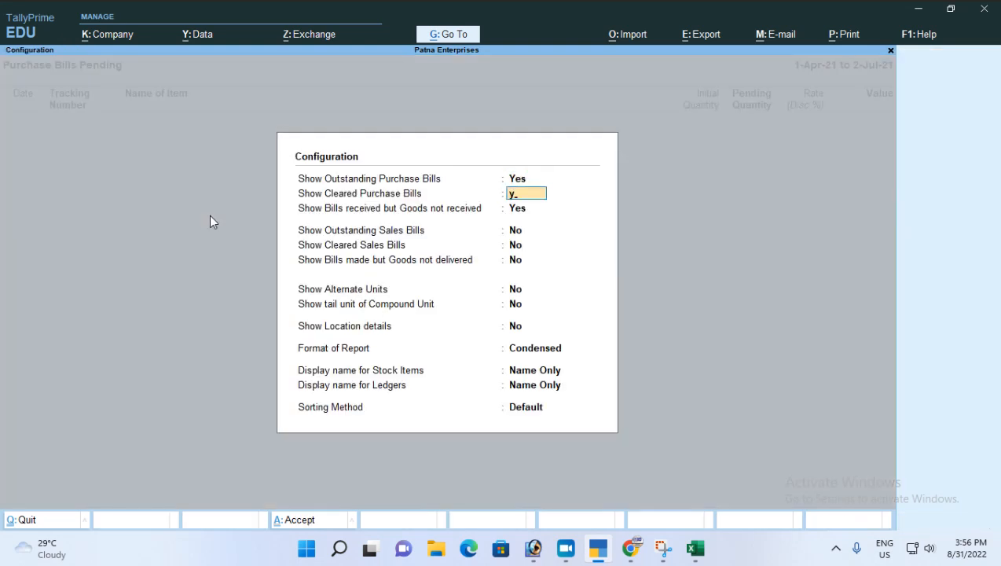
{"action": "key", "text": "Return"}
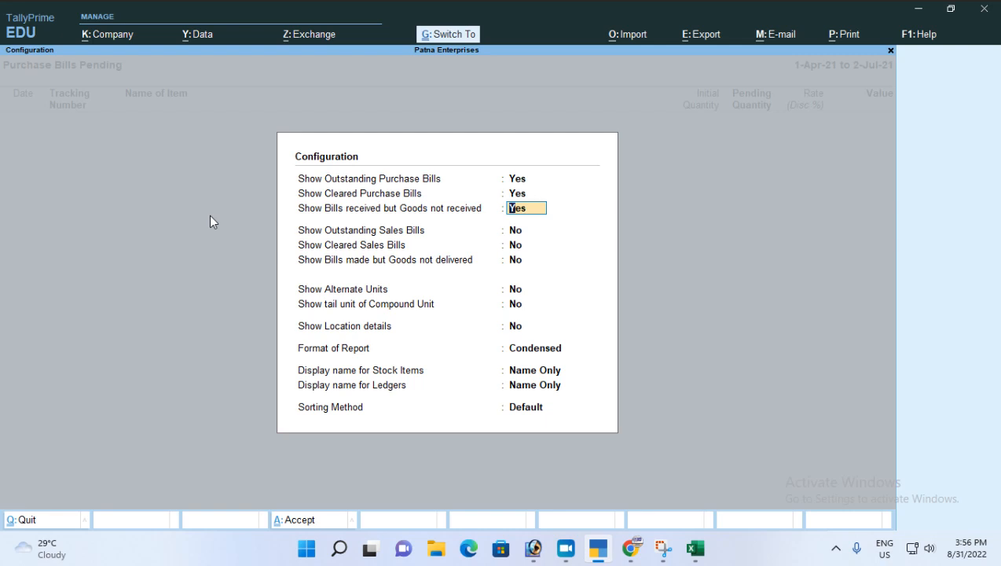
{"action": "key", "text": "ctrl+a"}
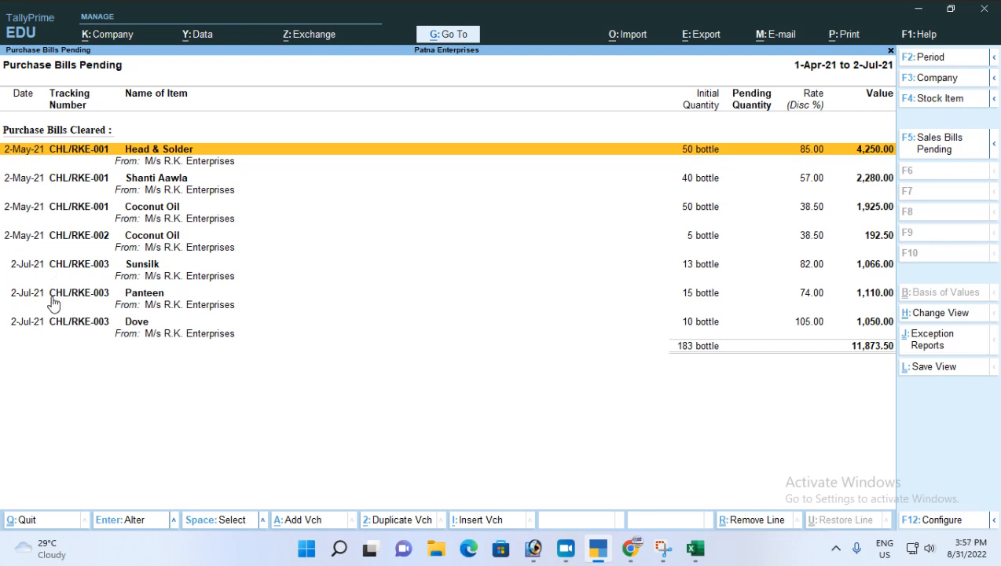
{"action": "key", "text": "Escape"}
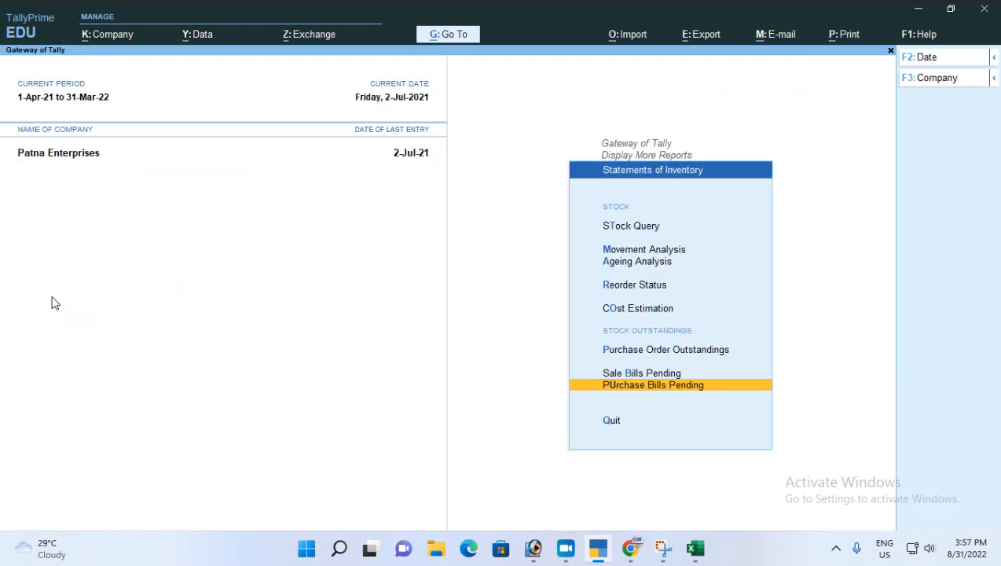
{"action": "key", "text": "Escape"}
{"action": "key", "text": "Escape"}
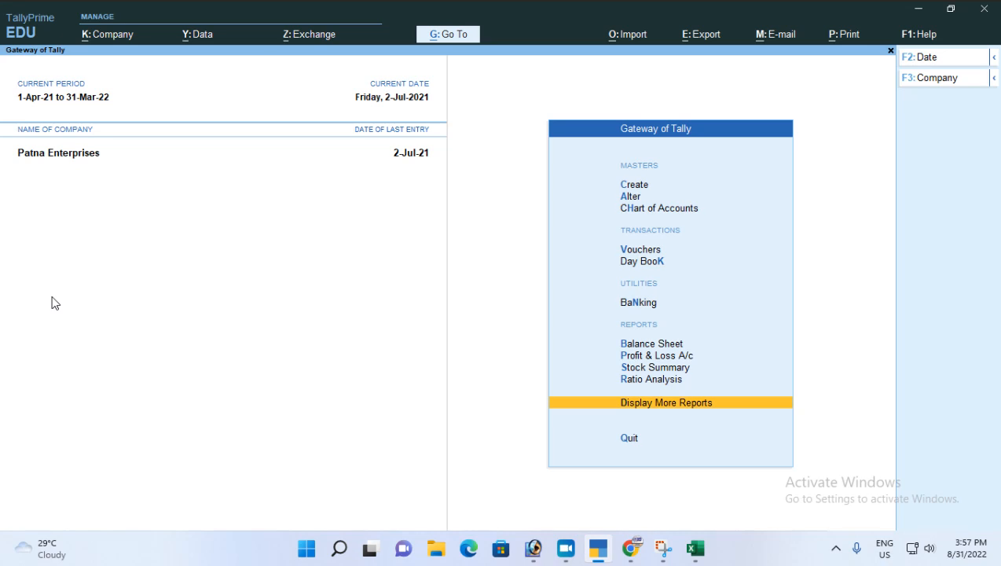
{"action": "key", "text": "Return"}
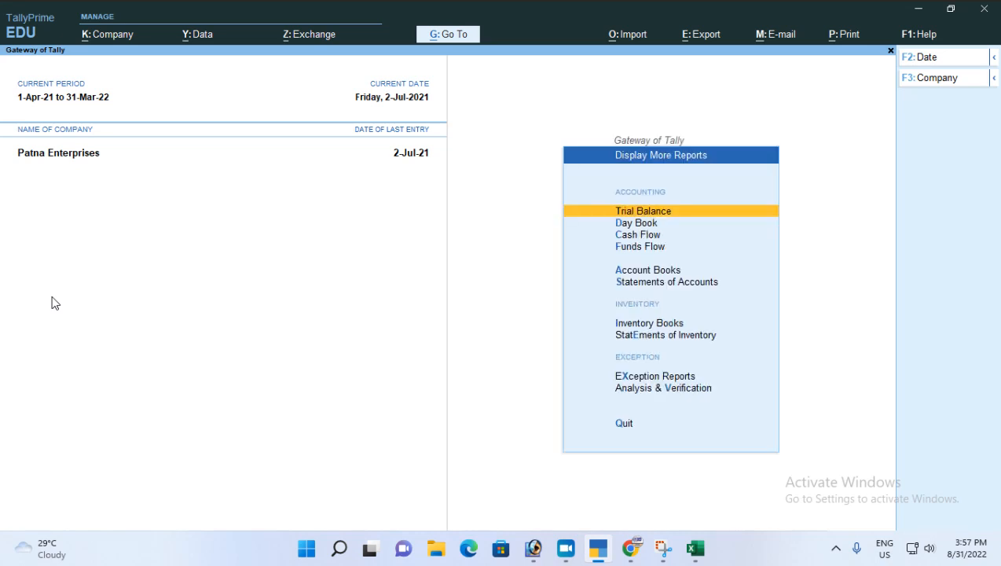
{"action": "key", "text": "Escape"}
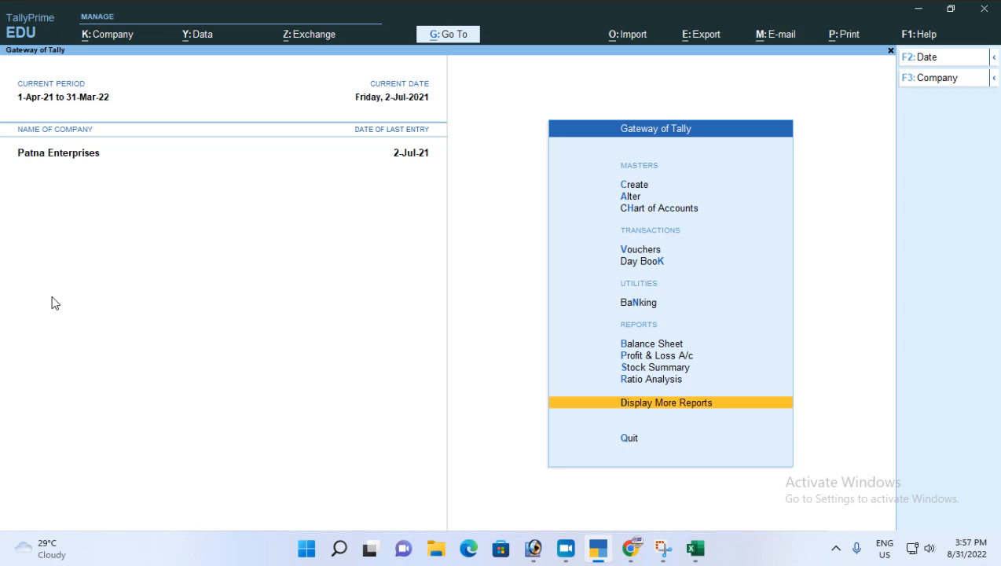
- Open voucher entry and switch to a new Debit Note voucher
{"action": "key", "text": "Up"}
{"action": "key", "text": "Up"}
{"action": "key", "text": "Up"}
{"action": "key", "text": "Up"}
{"action": "key", "text": "Up"}
{"action": "key", "text": "Up"}
{"action": "key", "text": "Up"}
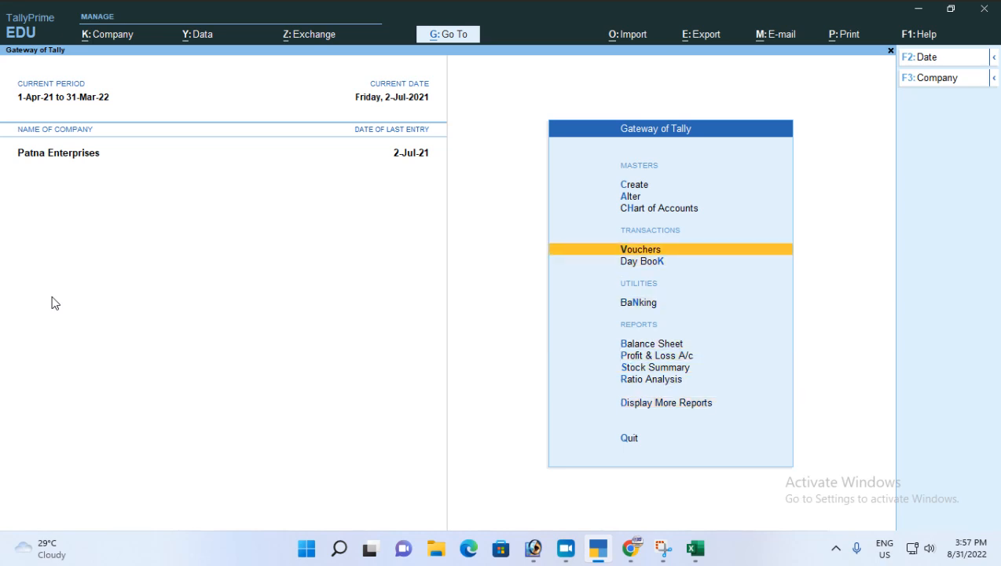
{"action": "key", "text": "Return"}
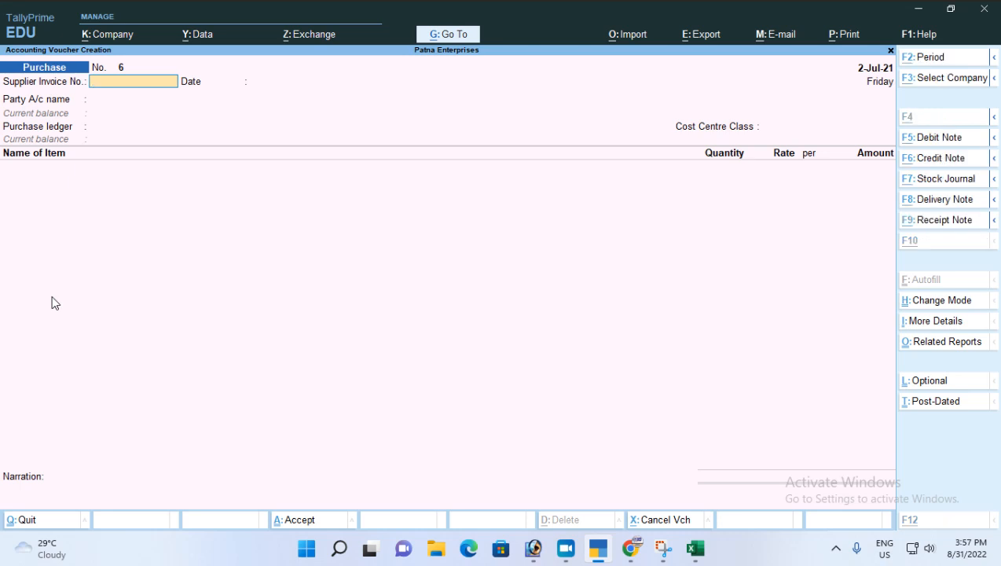
{"action": "key", "text": "alt+F5"}
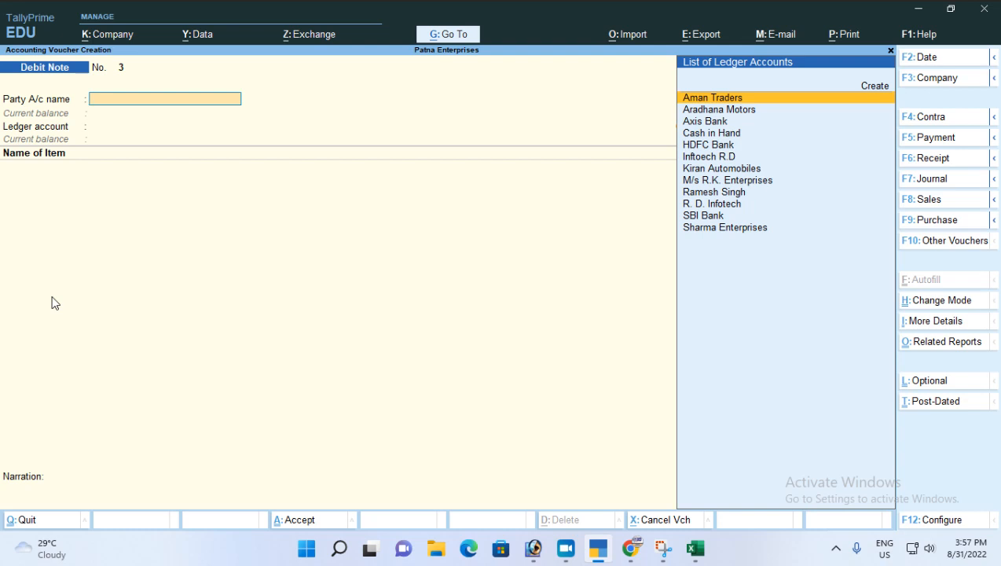
- Select M/s R.K. Enterprises as the debit note's party, with tracking number Not Applicable and blank dispatch details
{"action": "key", "text": "Down"}
{"action": "key", "text": "Down"}
{"action": "key", "text": "Down"}
{"action": "key", "text": "Down"}
{"action": "key", "text": "Down"}
{"action": "key", "text": "Down"}
{"action": "key", "text": "Down"}
{"action": "key", "text": "Down"}
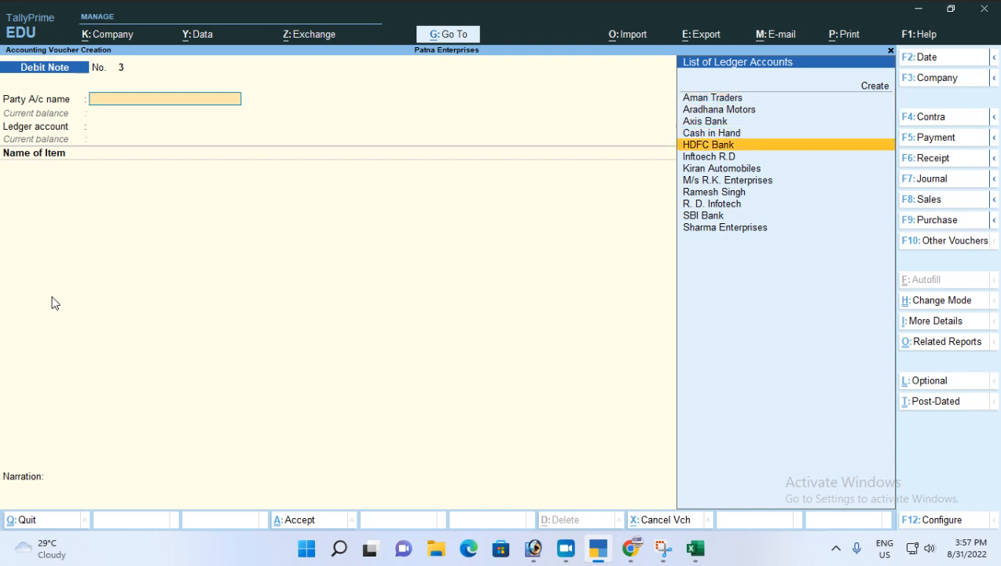
{"action": "key", "text": "Up"}
{"action": "key", "text": "Return"}
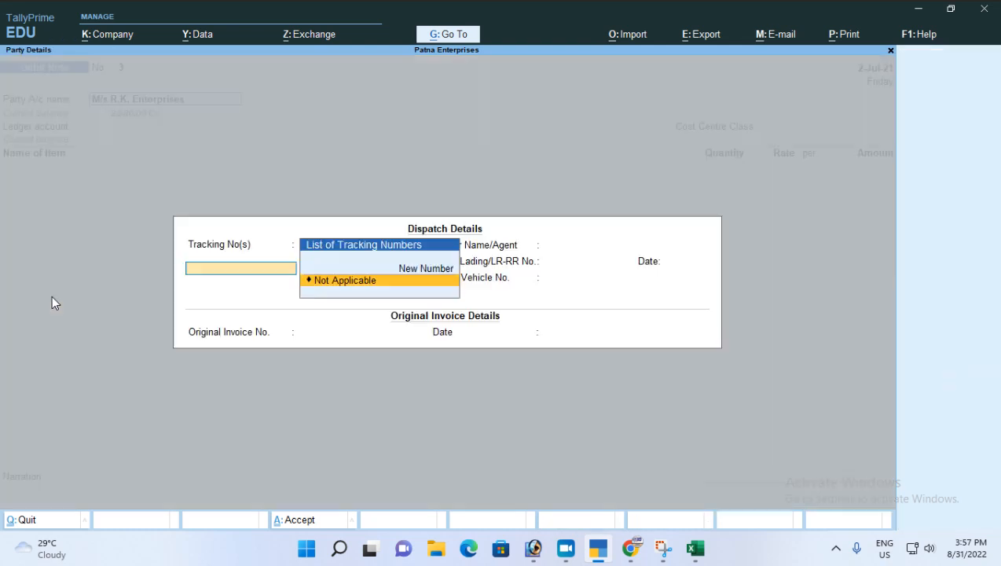
{"action": "key", "text": "Return"}
{"action": "key", "text": "Return"}
{"action": "key", "text": "Return"}
{"action": "key", "text": "Return"}
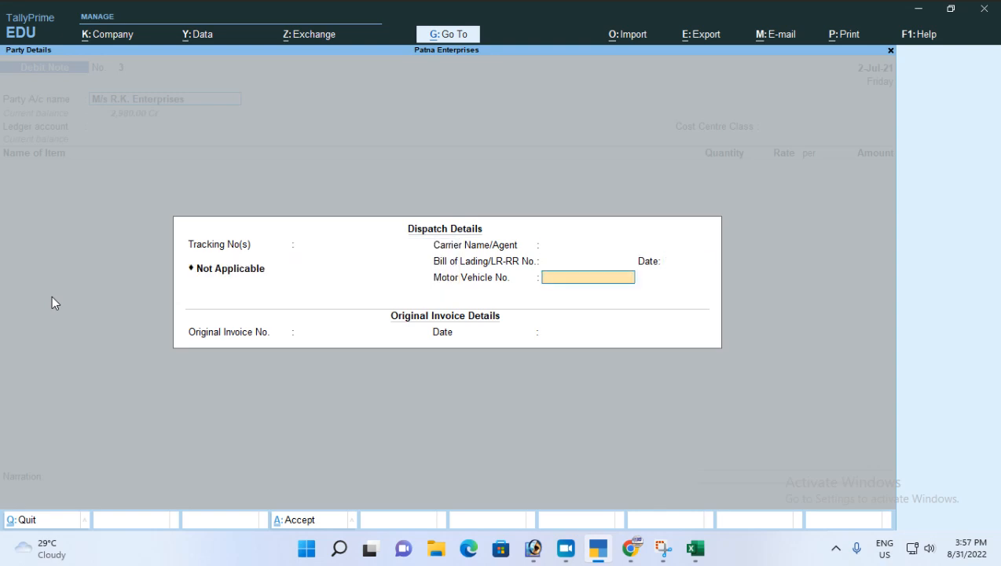
- Enter INV/RKE-002/21-22 as the original invoice number, dated 2-Jul-21
{"action": "key", "text": "Return"}
{"action": "type", "text": "IN"}
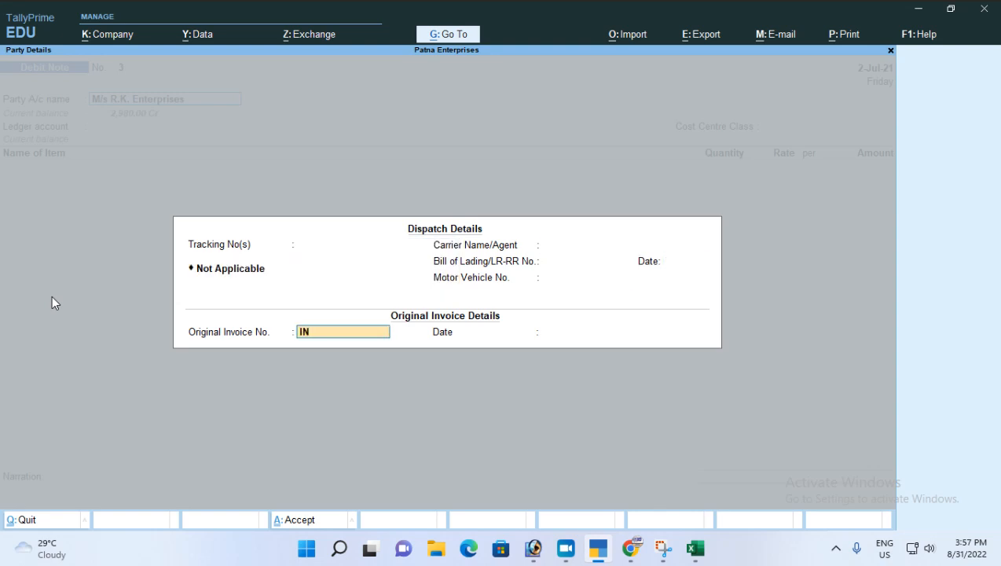
{"action": "type", "text": "V/RKE-002/21-22"}
{"action": "key", "text": "Return"}
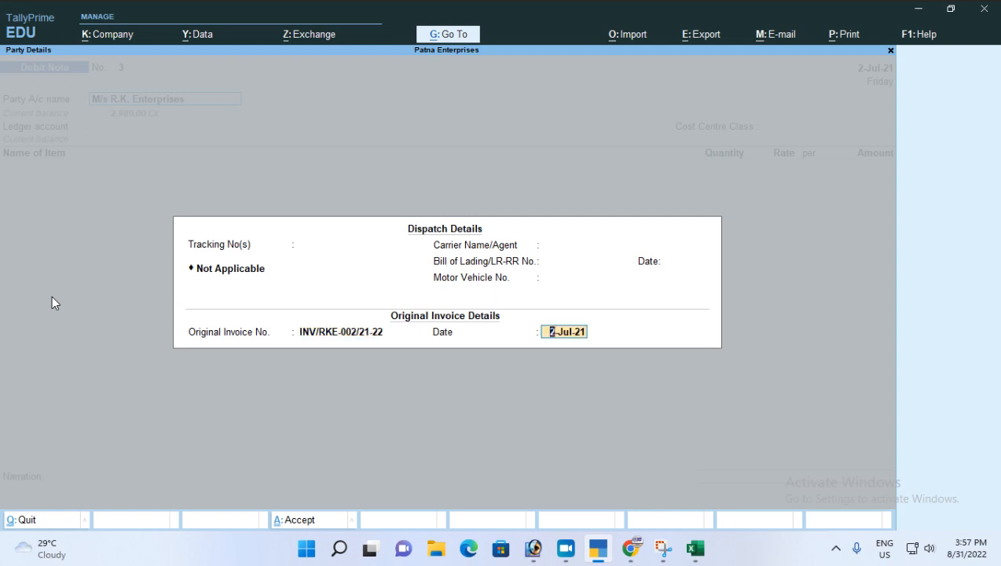
{"action": "key", "text": "Return"}
- Accept the supplier's party details and select Purchase Return as the debit note's ledger, with Cost Centre Class Not Applicable
{"action": "key", "text": "Return"}
{"action": "key", "text": "Return"}
{"action": "key", "text": "Return"}
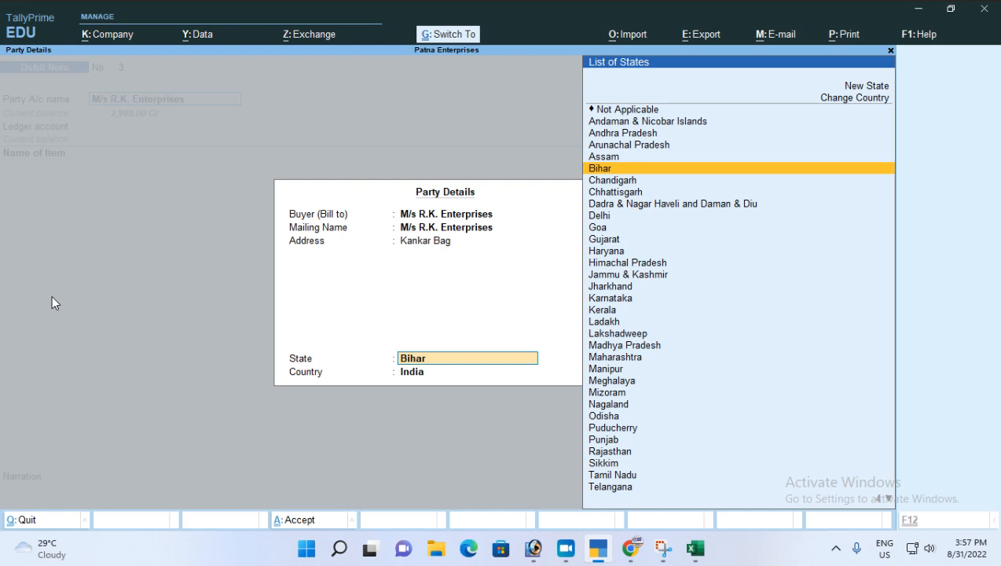
{"action": "key", "text": "ctrl+a"}
{"action": "key", "text": "Down"}
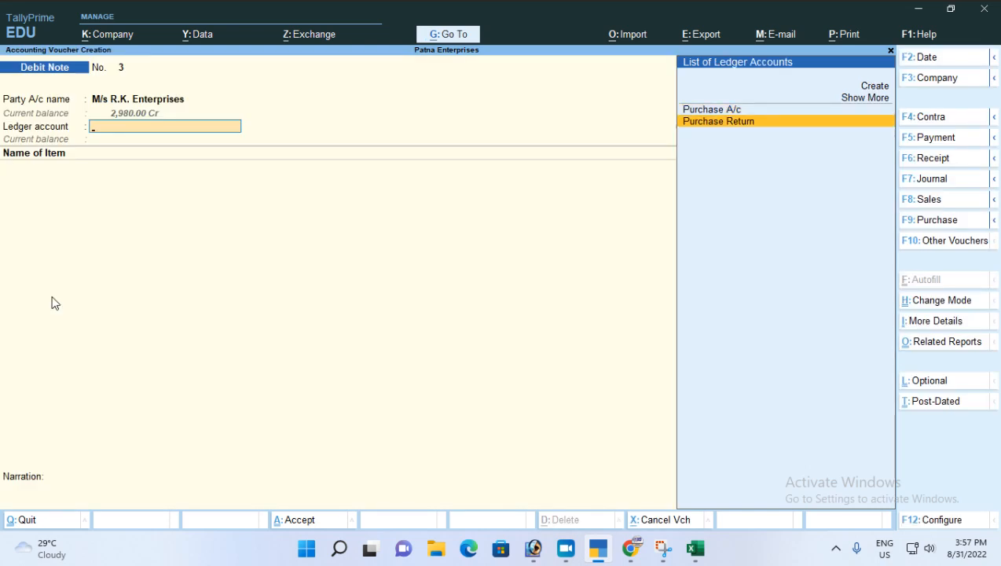
{"action": "key", "text": "Return"}
{"action": "key", "text": "Return"}
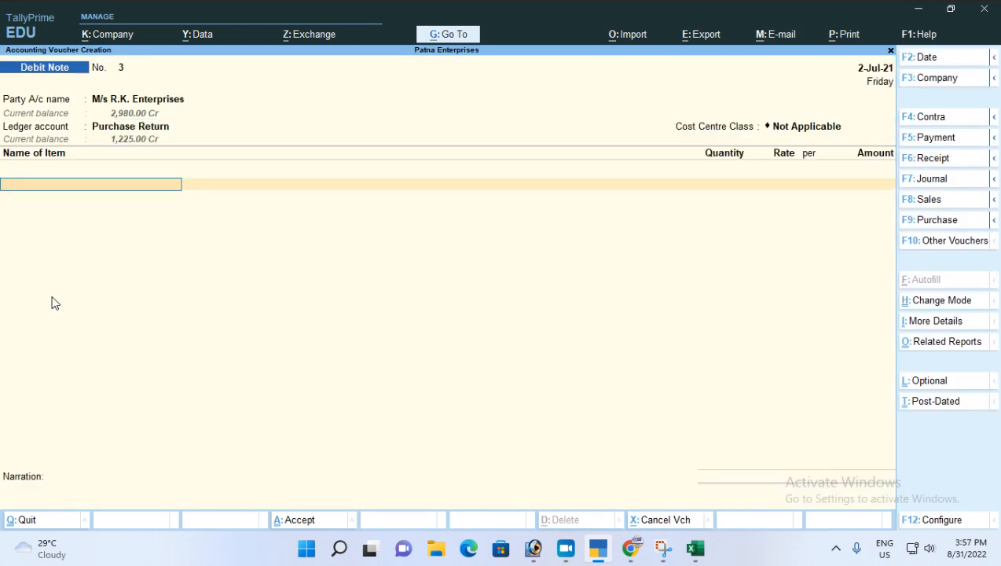
- Add 5 bottles of Panteen from Patna City at 74.00 per bottle, with tracking and order numbers Not Applicable
{"action": "type", "text": "Pan"}
{"action": "key", "text": "Return"}
{"action": "key", "text": "Return"}
{"action": "key", "text": "Return"}
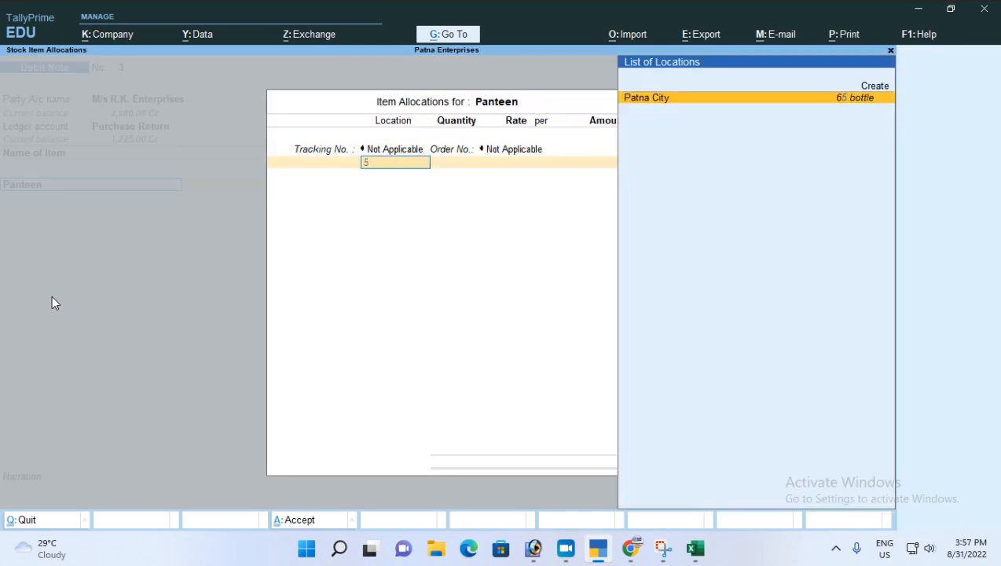
{"action": "key", "text": "Return"}
{"action": "key", "text": "BackSpace"}
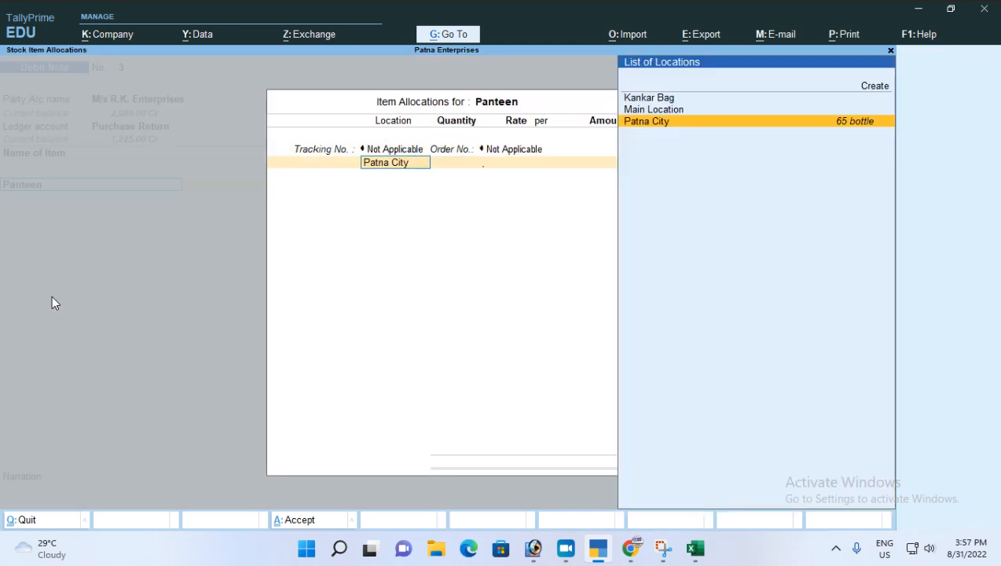
{"action": "key", "text": "Return"}
{"action": "type", "text": "5"}
{"action": "key", "text": "Return"}
{"action": "key", "text": "Return"}
{"action": "key", "text": "Return"}
{"action": "key", "text": "Return"}
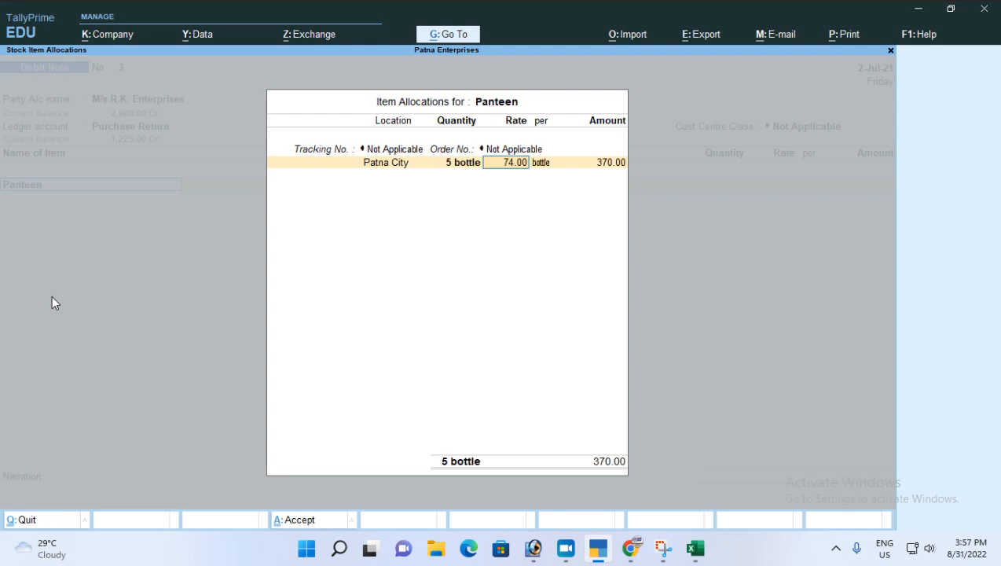
{"action": "key", "text": "Return"}
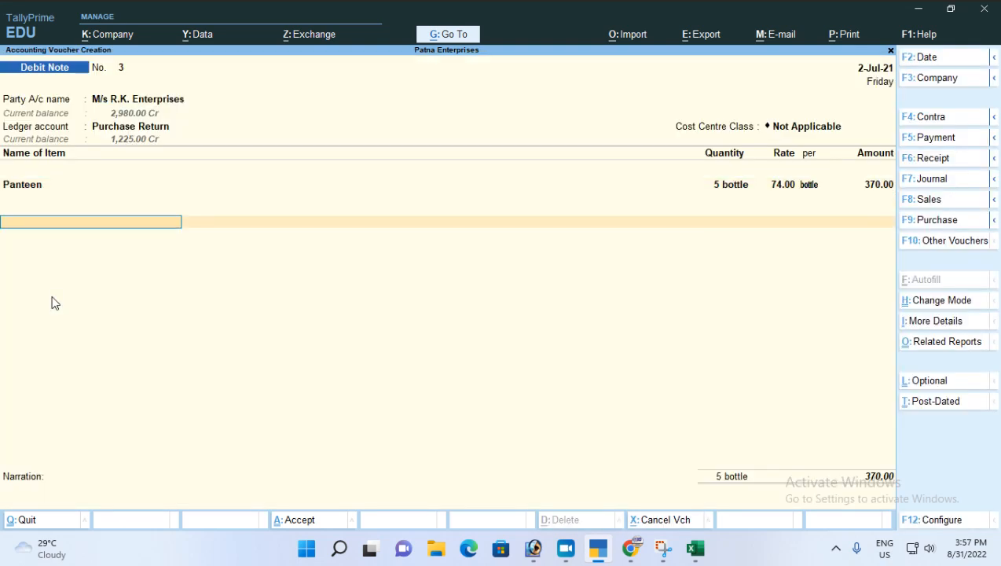
- Finish the item list, allocate the return against bill INV/RKE-002/21-22, save the debit note, and leave voucher entry
{"action": "key", "text": "Return"}
{"action": "key", "text": "Return"}
{"action": "key", "text": "Return"}
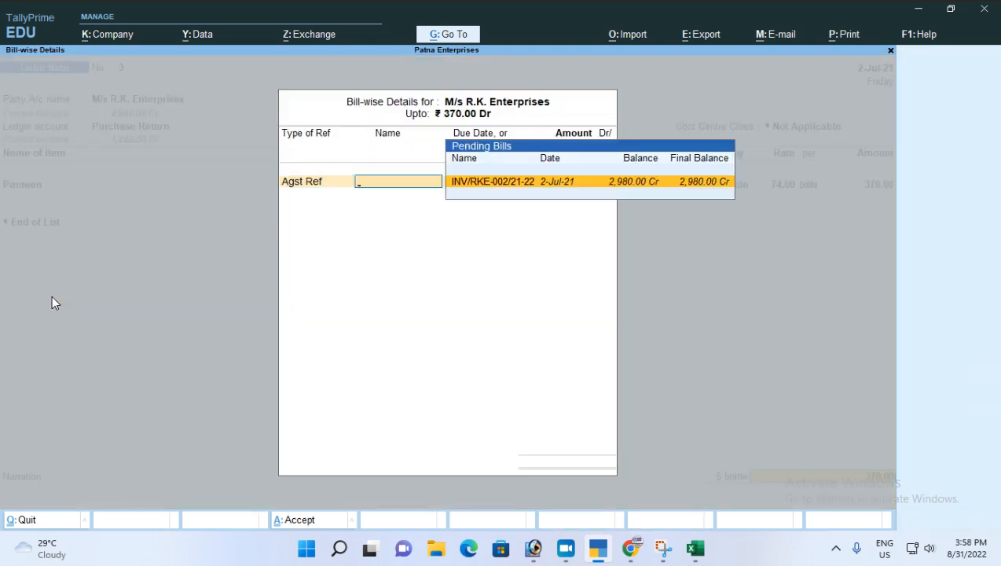
{"action": "key", "text": "Return"}
{"action": "key", "text": "Return"}
{"action": "key", "text": "Return"}
{"action": "key", "text": "Return"}
{"action": "key", "text": "Return"}
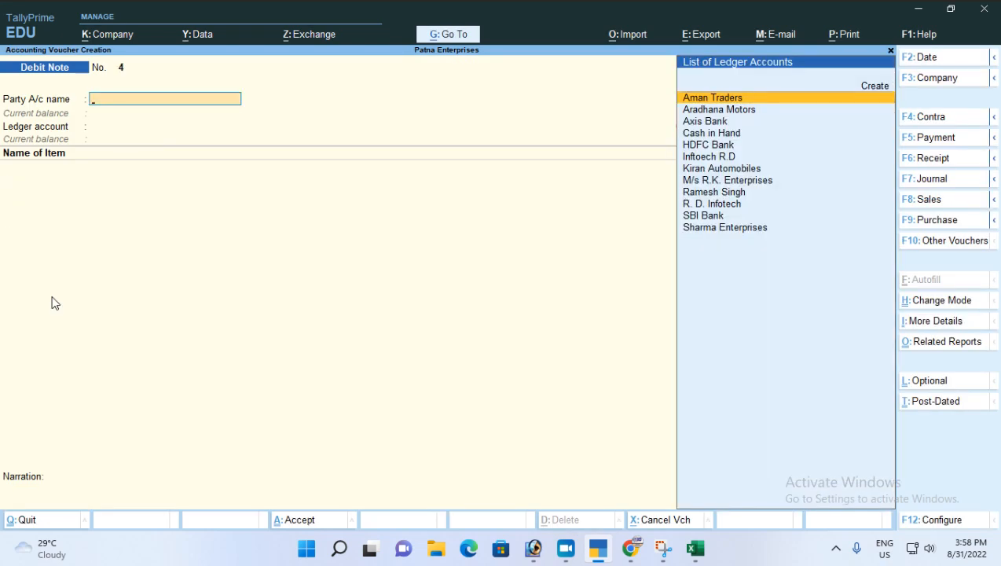
{"action": "key", "text": "Escape"}
{"action": "key", "text": "Return"}
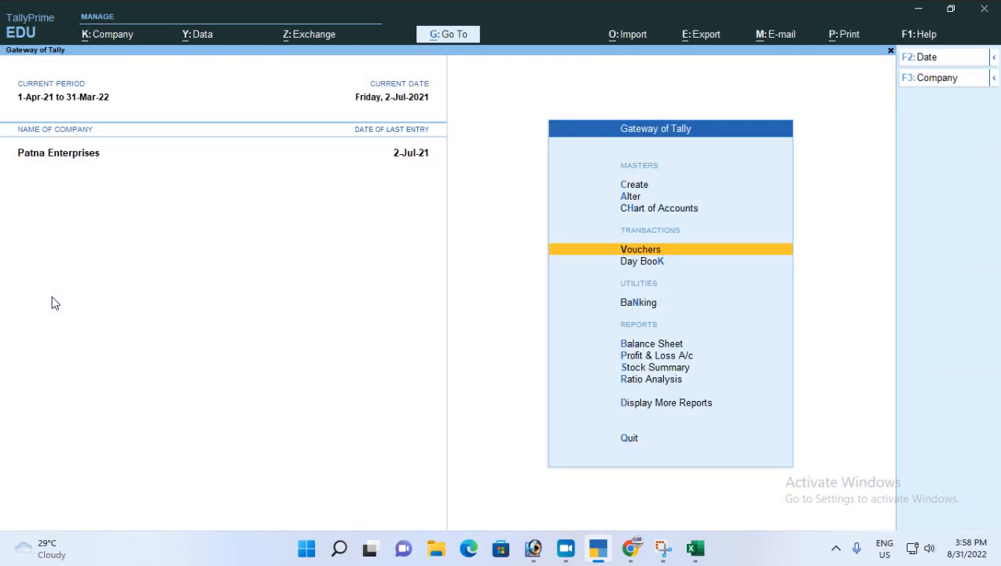
{"action": "key", "text": "Return"}
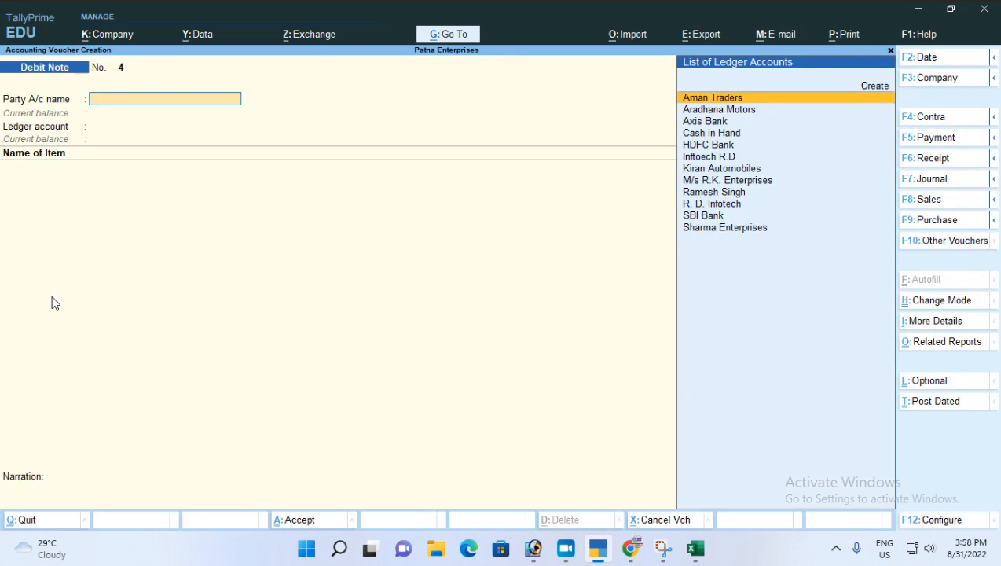
{"action": "key", "text": "F5"}
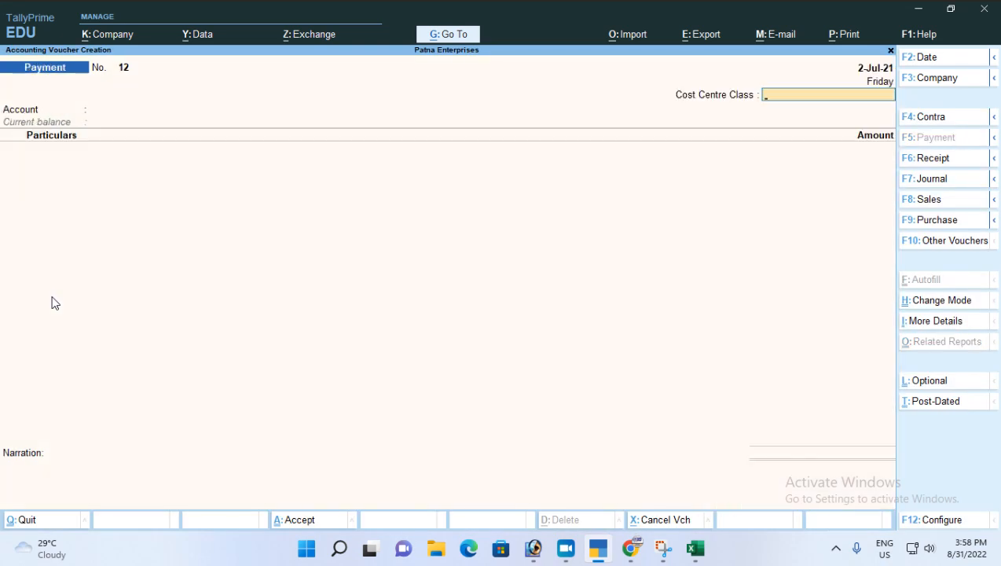
{"action": "key", "text": "Return"}
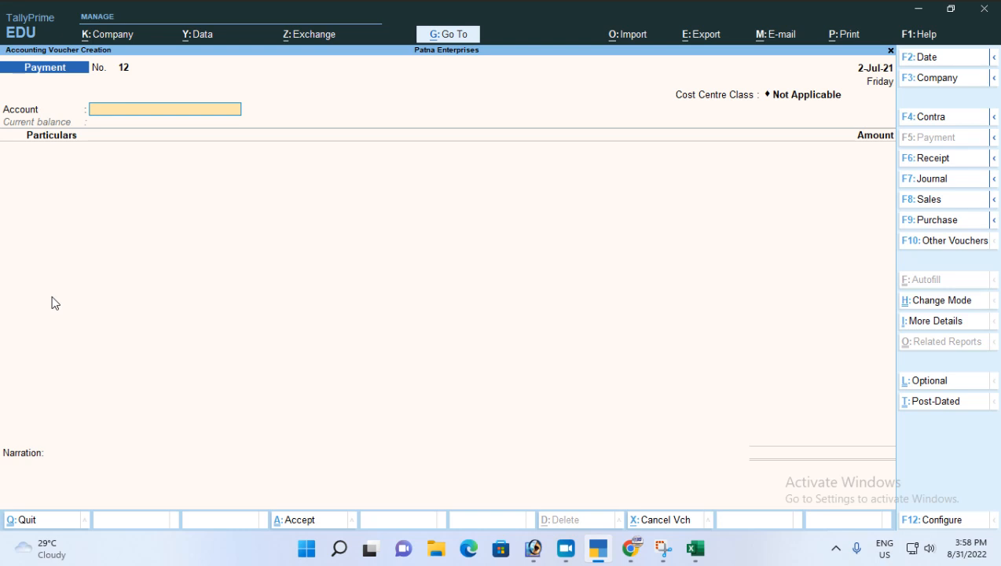
{"action": "type", "text": "Hd"}
{"action": "key", "text": "Return"}
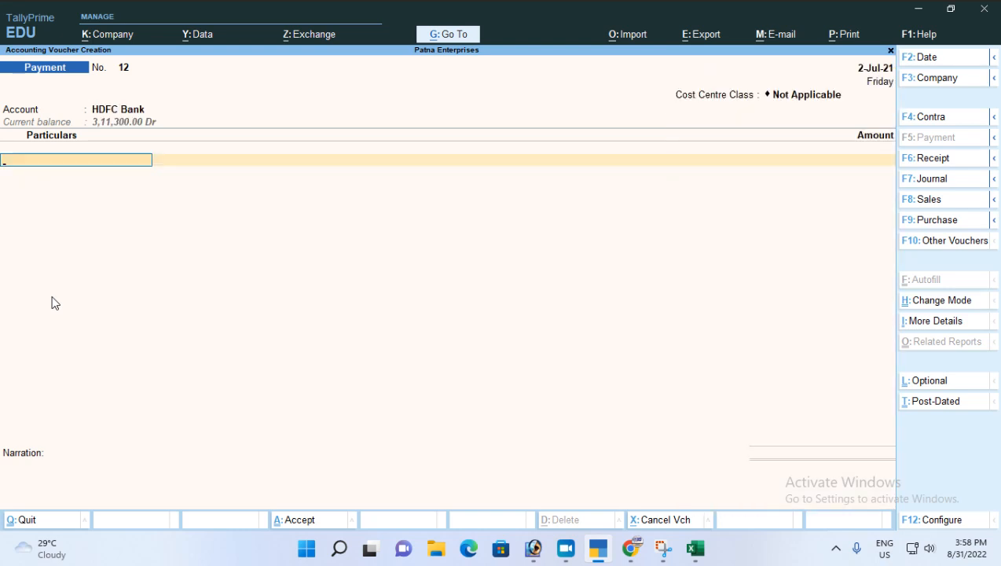
{"action": "type", "text": "Ms"}
{"action": "key", "text": "Return"}
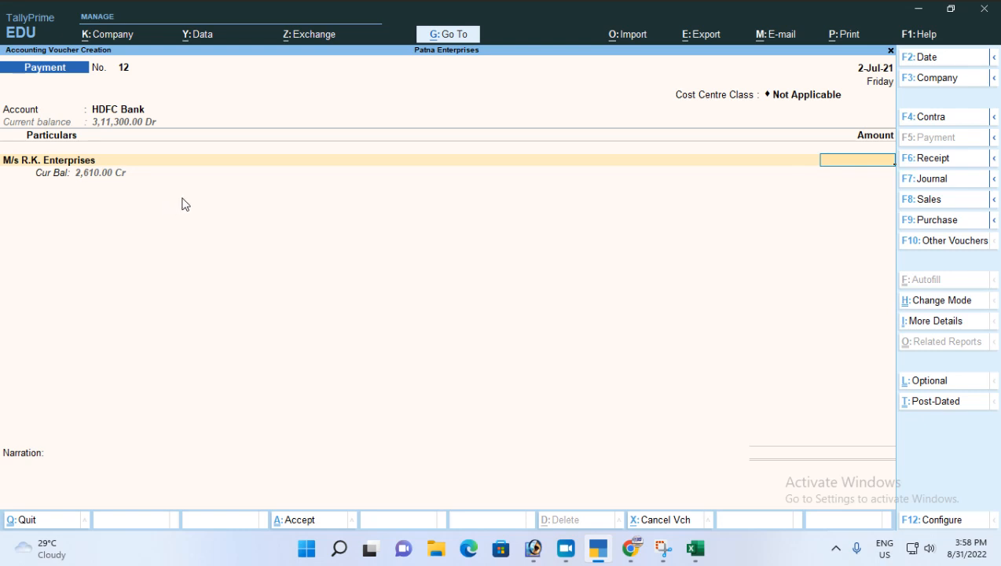
{"action": "type", "text": "1305"}
{"action": "key", "text": "BackSpace"}
{"action": "key", "text": "BackSpace"}
{"action": "key", "text": "BackSpace"}
{"action": "key", "text": "BackSpace"}
{"action": "key", "text": "Escape"}
{"action": "key", "text": "y"}
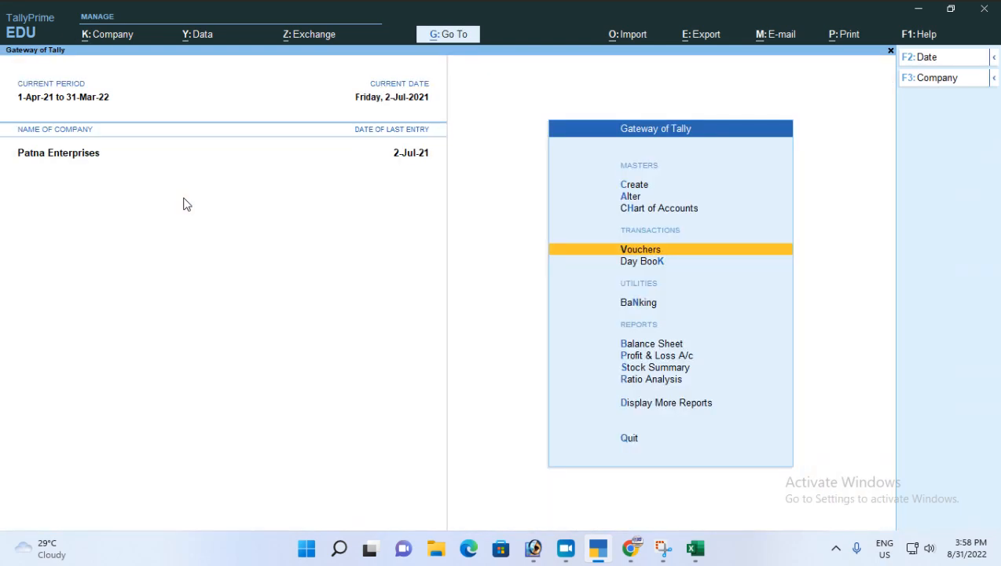
- Open the Outstandings reports under Statements of Accounts
{"action": "key", "text": "Down"}
{"action": "key", "text": "Down"}
{"action": "key", "text": "Down"}
{"action": "key", "text": "Down"}
{"action": "key", "text": "Down"}
{"action": "key", "text": "Down"}
{"action": "key", "text": "Down"}
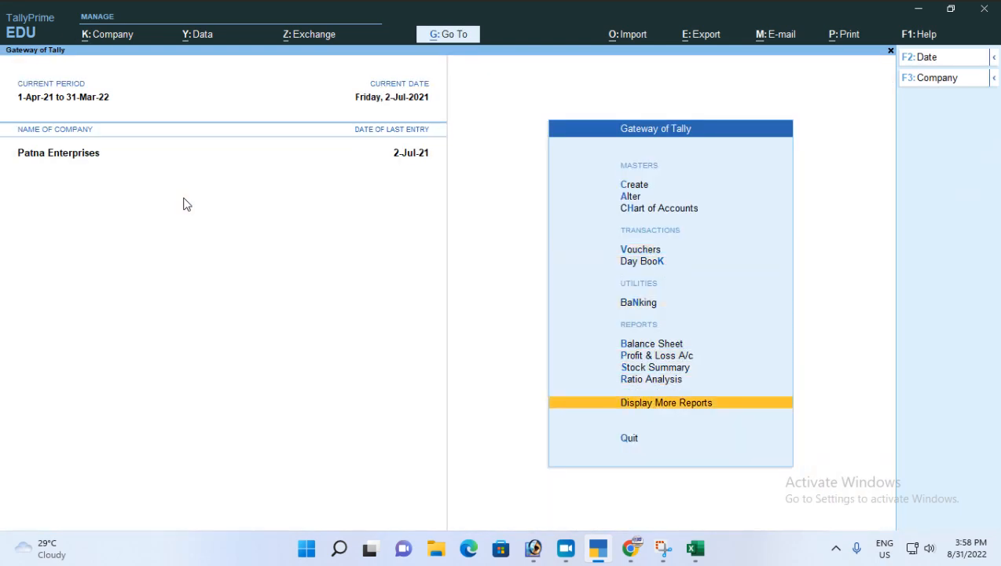
{"action": "key", "text": "Return"}
{"action": "key", "text": "Down"}
{"action": "key", "text": "Down"}
{"action": "key", "text": "Down"}
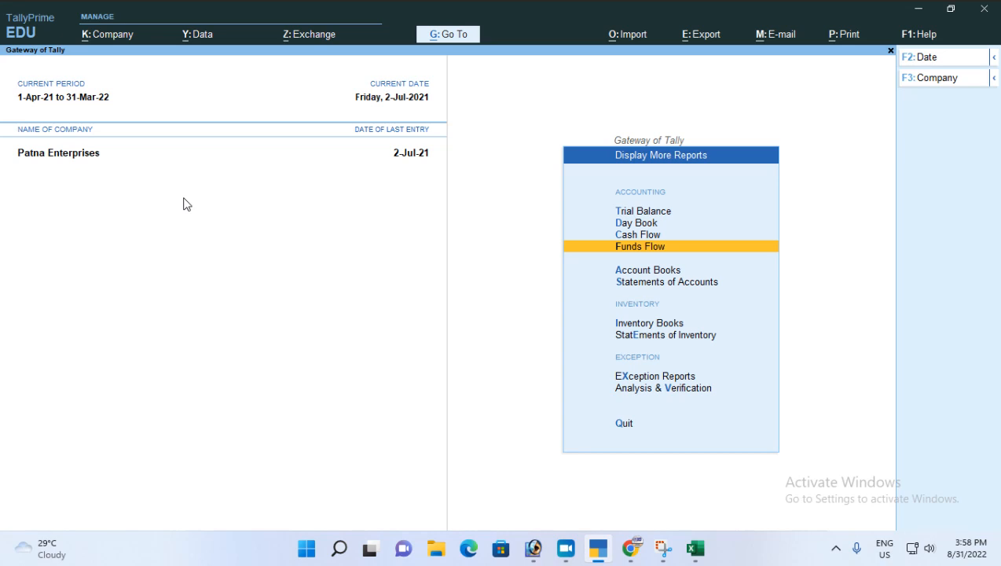
{"action": "key", "text": "Down"}
{"action": "key", "text": "Down"}
{"action": "key", "text": "Return"}
{"action": "key", "text": "Down"}
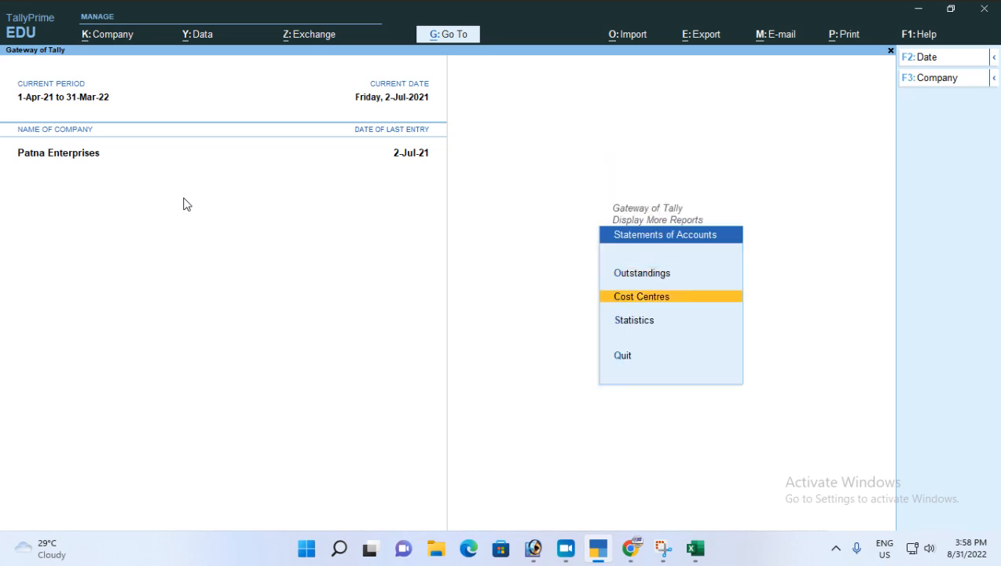
{"action": "key", "text": "Up"}
{"action": "key", "text": "Return"}
- Review the ledger outstandings of M/s R.K. Enterprises with the bill's voucher and item details shown, and leave the reports
{"action": "key", "text": "Down"}
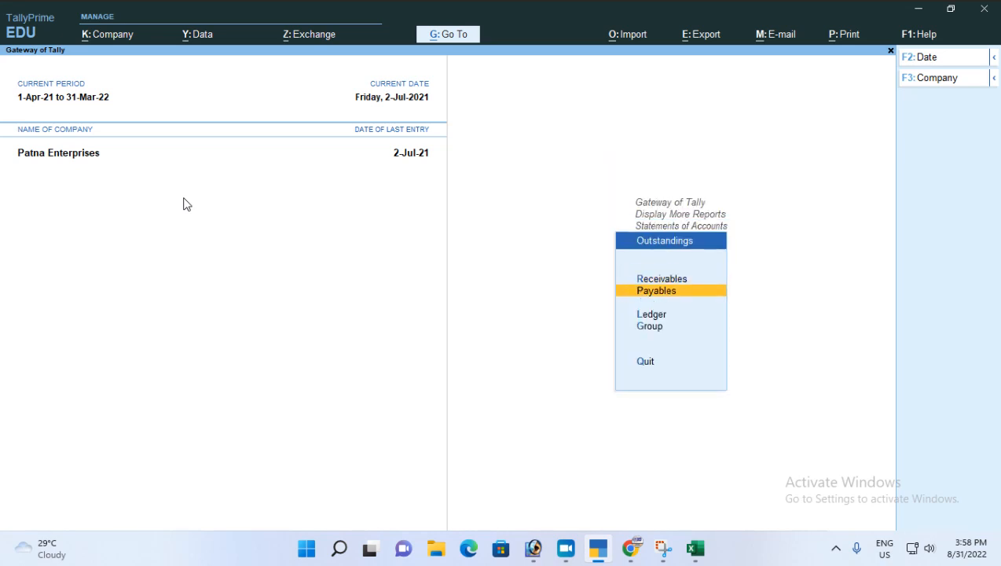
{"action": "key", "text": "Down"}
{"action": "key", "text": "Return"}
{"action": "key", "text": "Down"}
{"action": "key", "text": "Down"}
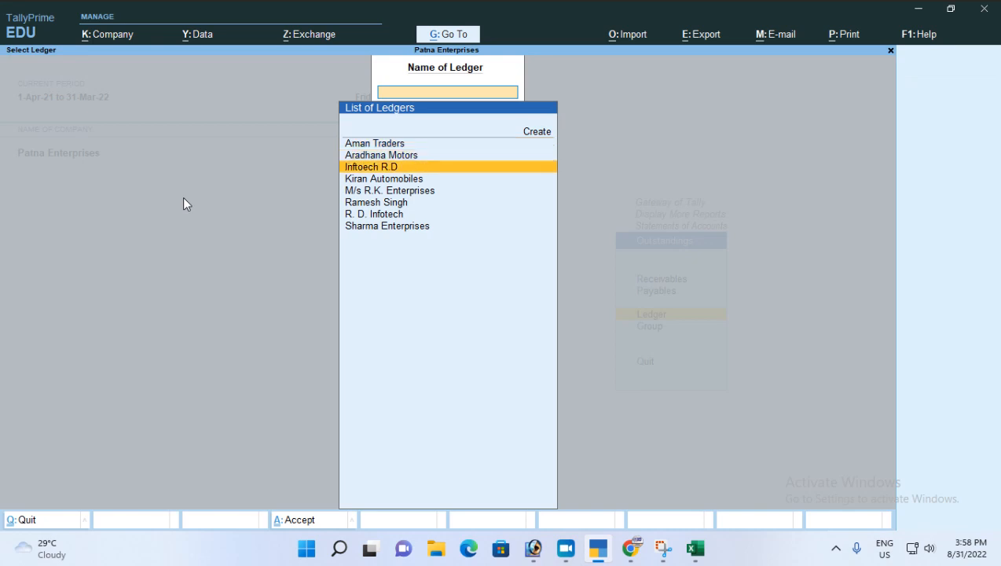
{"action": "key", "text": "Down"}
{"action": "key", "text": "Down"}
{"action": "key", "text": "Return"}
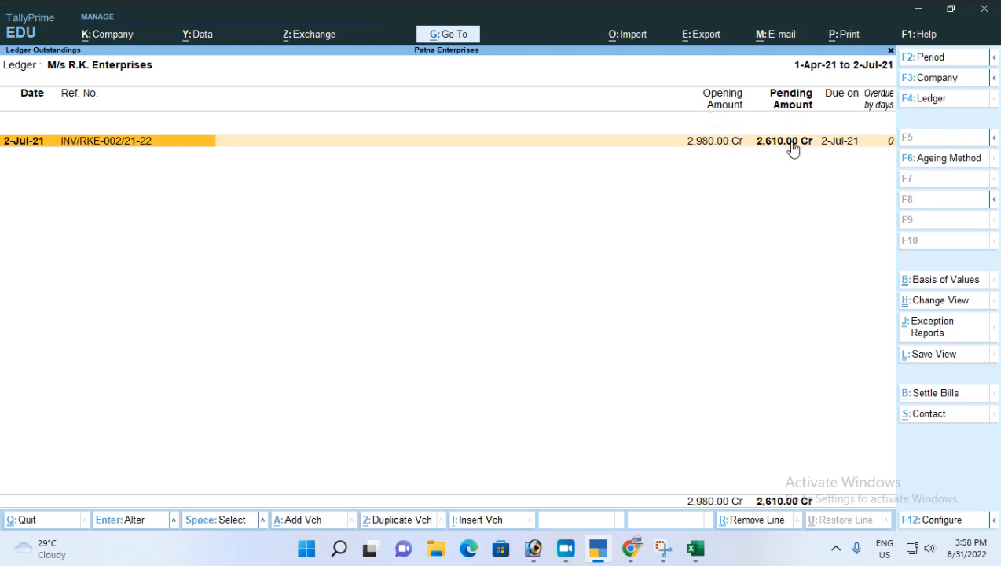
{"action": "key", "text": "alt+F5"}
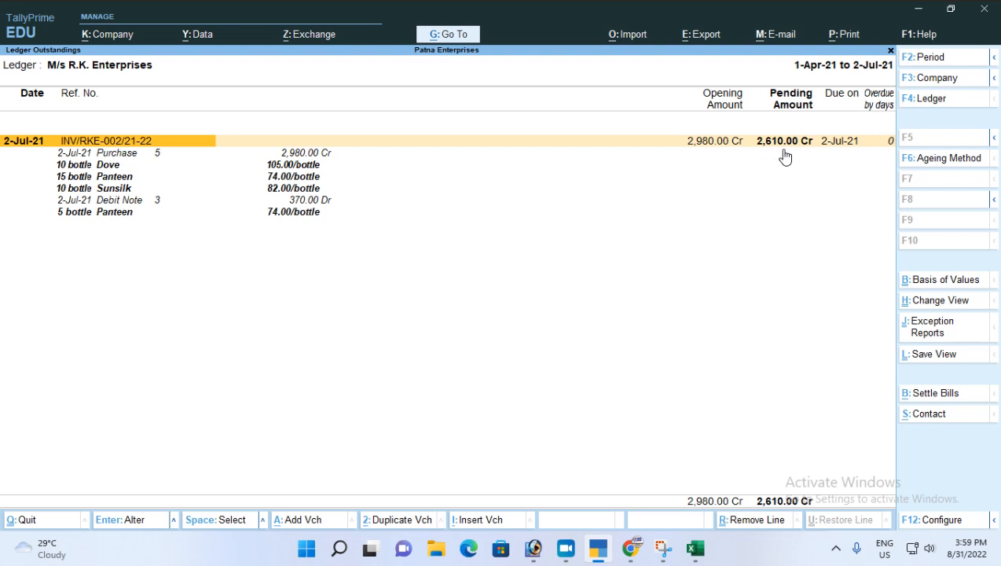
{"action": "key", "text": "Escape"}
{"action": "key", "text": "Escape"}
{"action": "key", "text": "Escape"}
{"action": "key", "text": "Escape"}
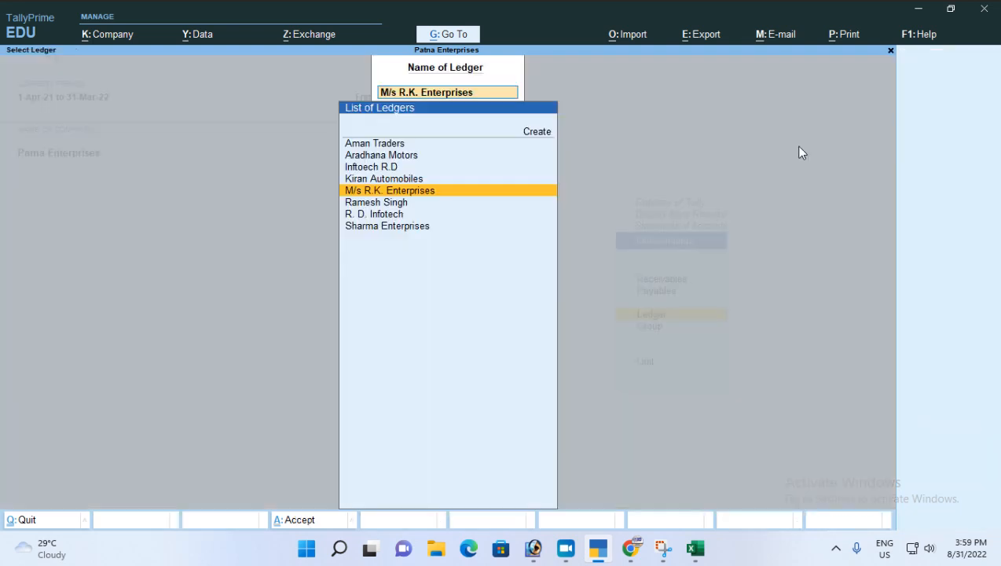
{"action": "key", "text": "Escape"}
{"action": "key", "text": "Escape"}
{"action": "key", "text": "Escape"}
{"action": "key", "text": "Escape"}
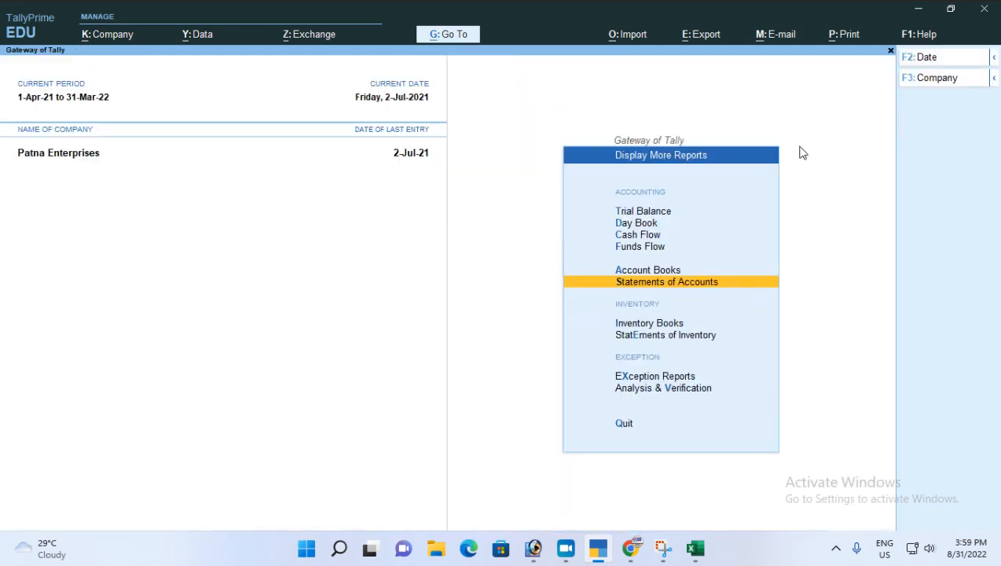
- Start a new Payment voucher from HDFC Bank with Cost Centre Class Not Applicable
{"action": "key", "text": "Down"}
{"action": "key", "text": "Down"}
{"action": "key", "text": "Down"}
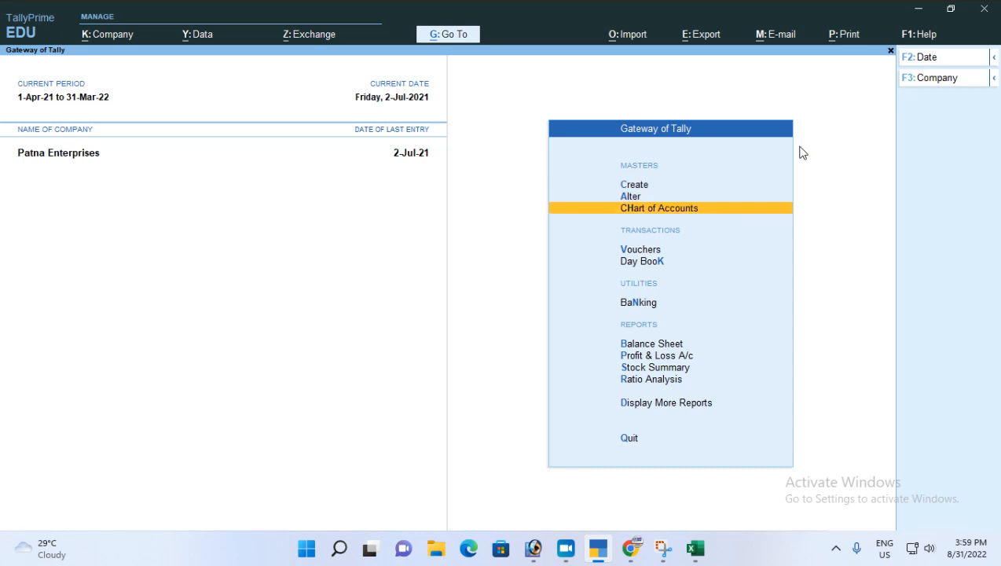
{"action": "key", "text": "Return"}
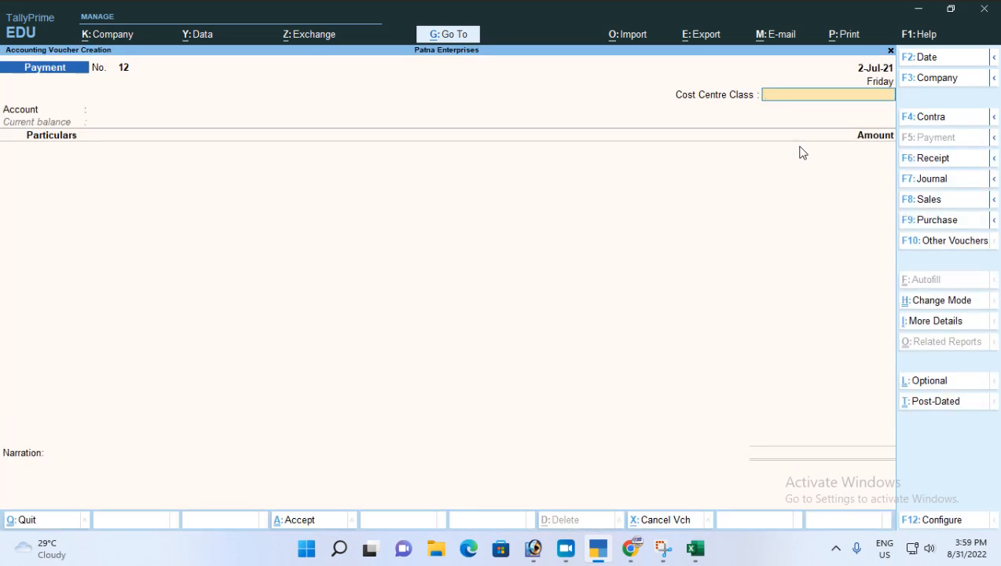
{"action": "key", "text": "Return"}
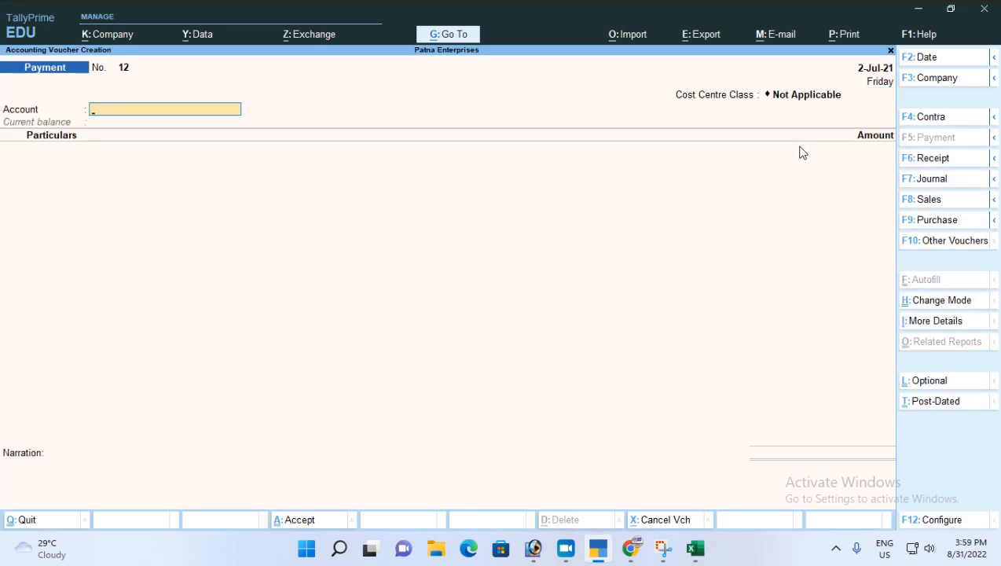
{"action": "type", "text": "hd"}
{"action": "key", "text": "Return"}
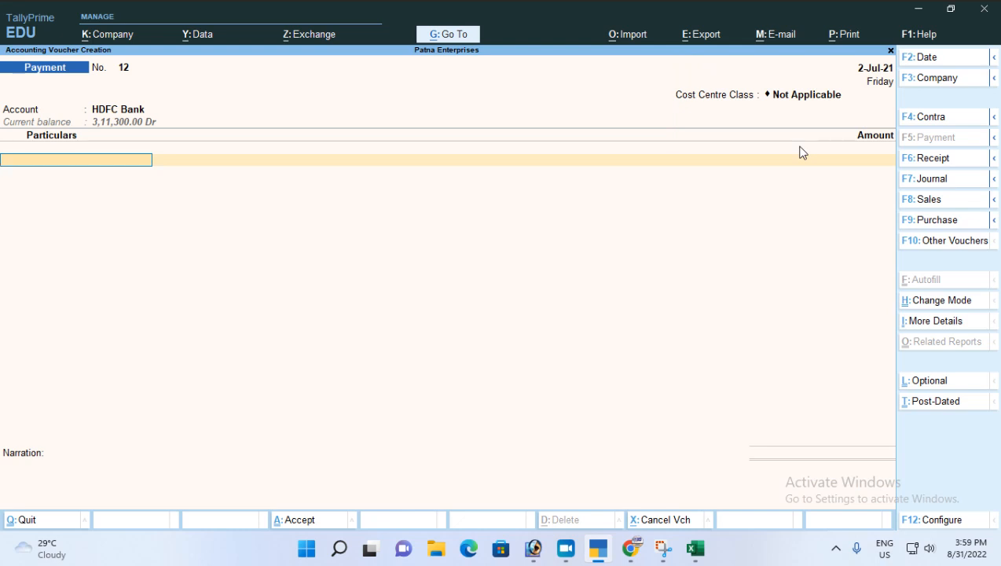
- Select M/s R.K. Enterprises as the payee and enter a payment amount of 1305
{"action": "type", "text": "N"}
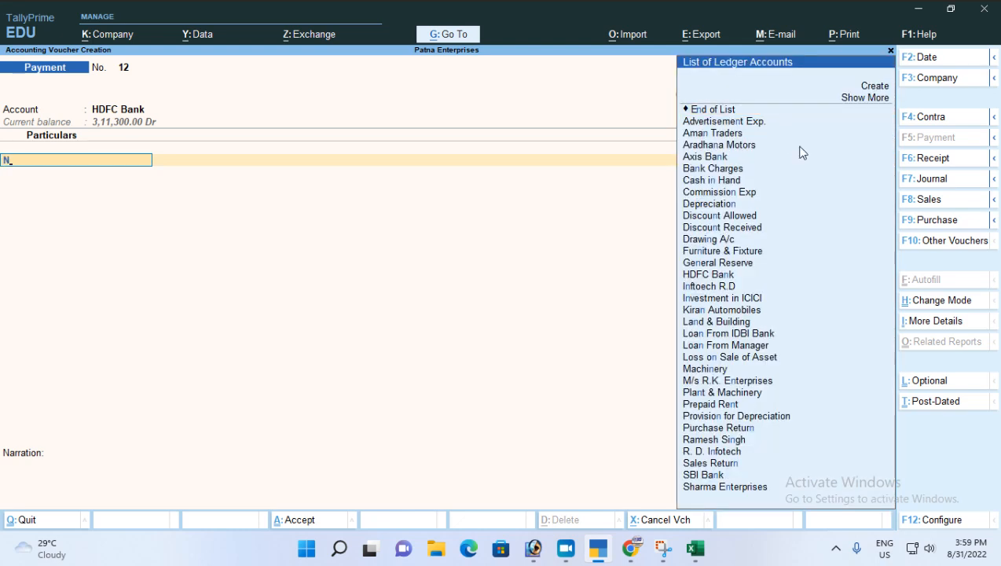
{"action": "key", "text": "BackSpace"}
{"action": "type", "text": "m"}
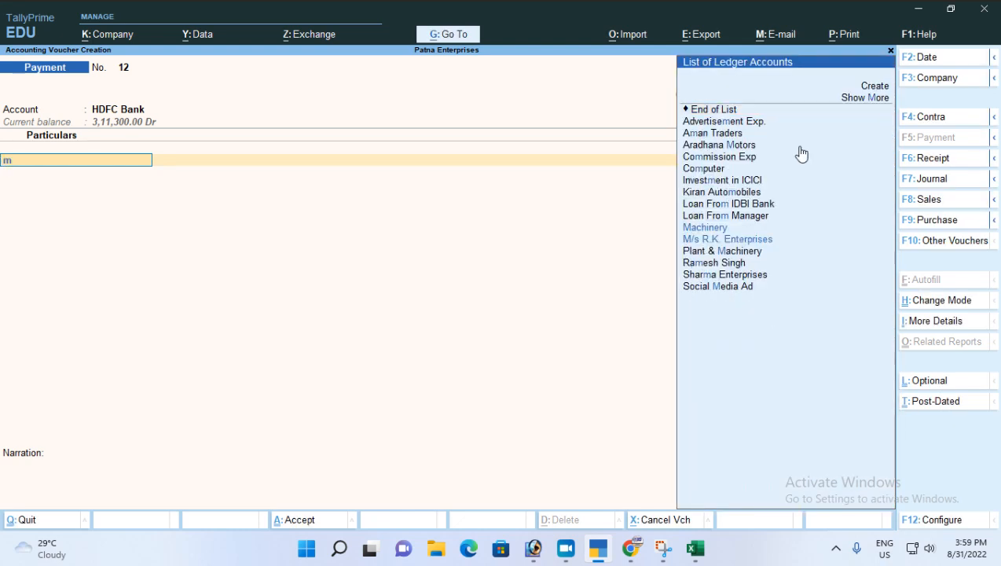
{"action": "key", "text": "Return"}
{"action": "key", "text": "Down"}
{"action": "key", "text": "Down"}
{"action": "key", "text": "Down"}
{"action": "key", "text": "Up"}
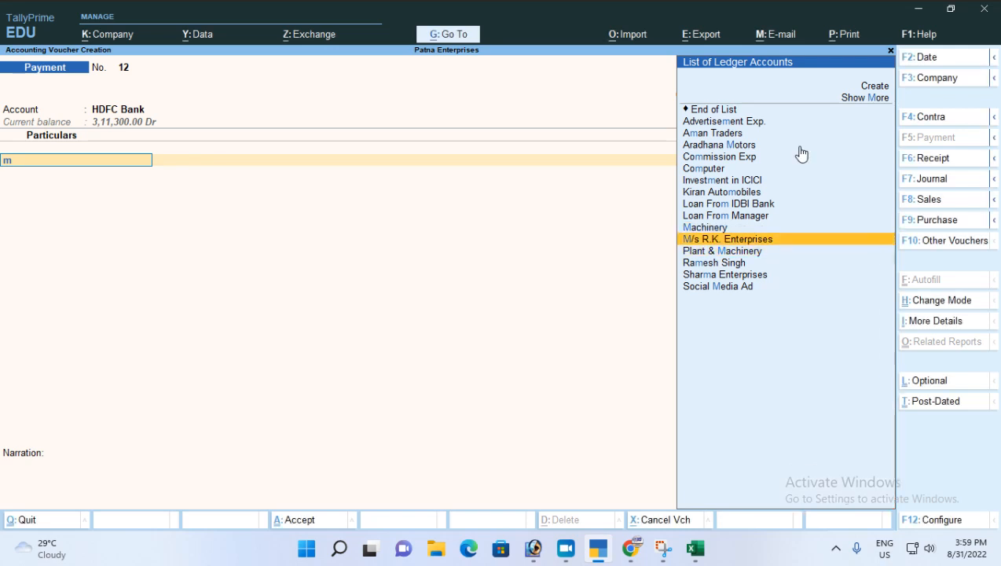
{"action": "key", "text": "Return"}
{"action": "type", "text": "1305"}
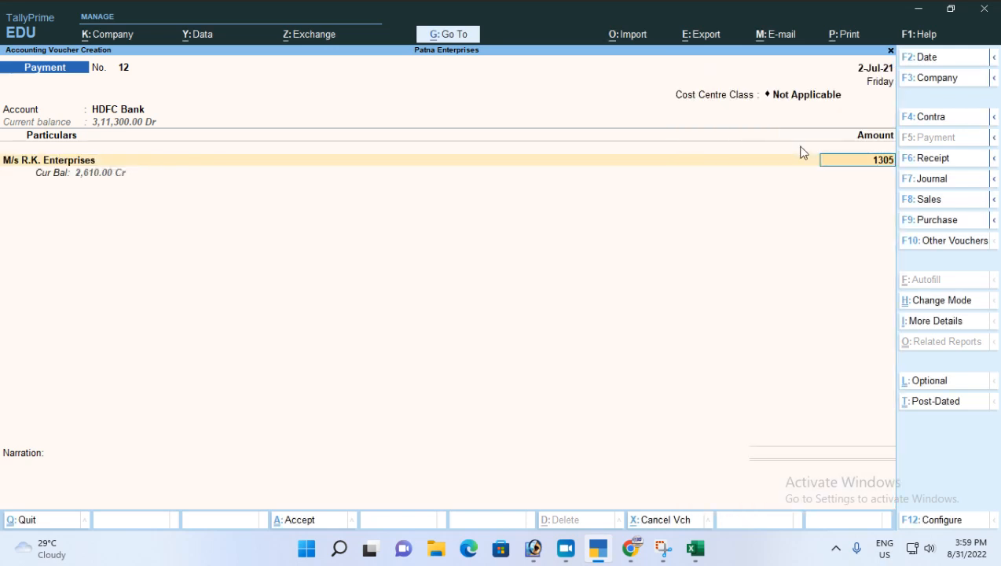
- Allocate the 1,305.00 payment to M/s R.K. Enterprises as Agst Ref to bill INV/RKE-002/21-22
{"action": "key", "text": "Return"}
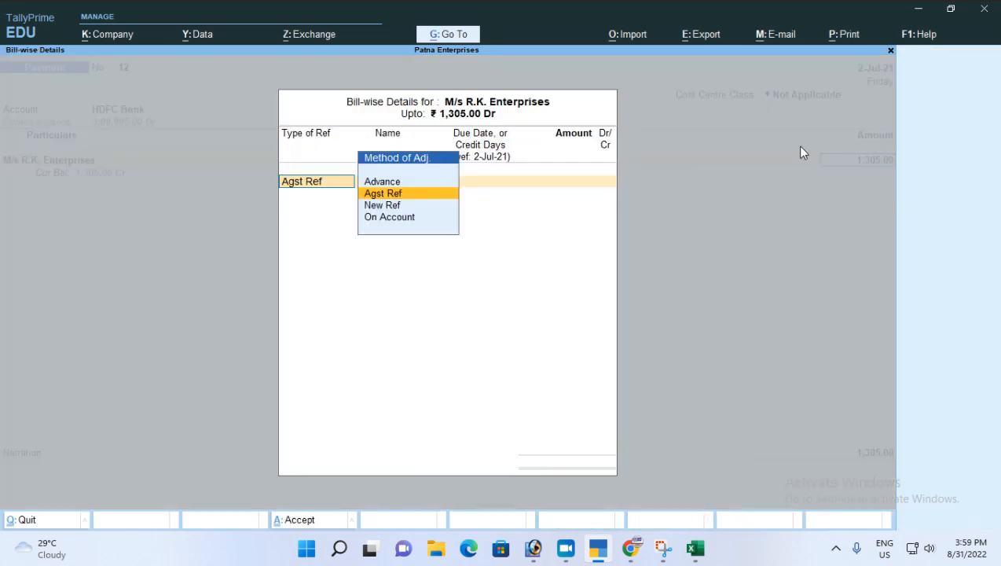
{"action": "key", "text": "Return"}
{"action": "key", "text": "Return"}
{"action": "key", "text": "Return"}
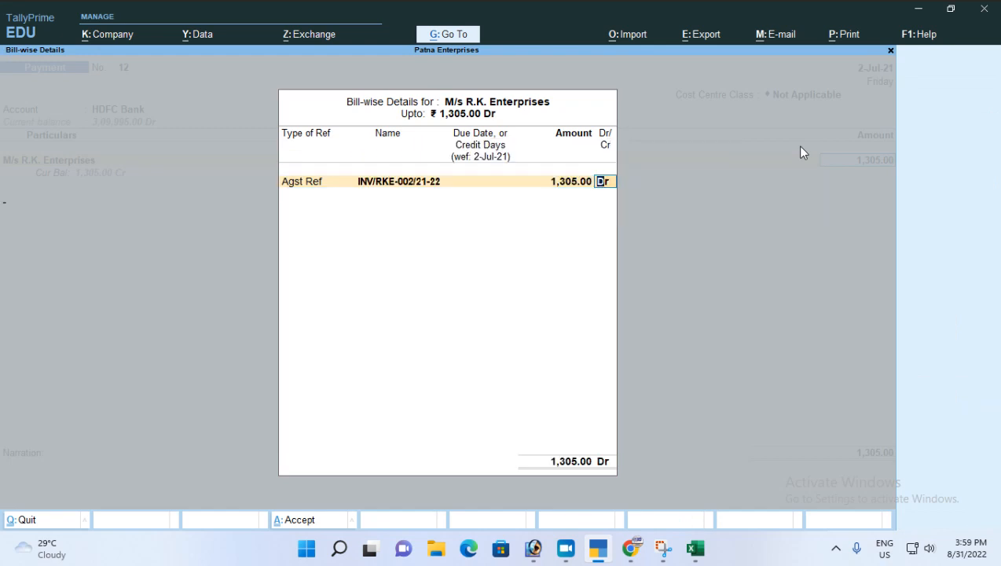
{"action": "key", "text": "Return"}
{"action": "key", "text": "Return"}
- Save the payment voucher without a narration and return to the Gateway of Tally
{"action": "key", "text": "Return"}
{"action": "key", "text": "Return"}
{"action": "key", "text": "Return"}
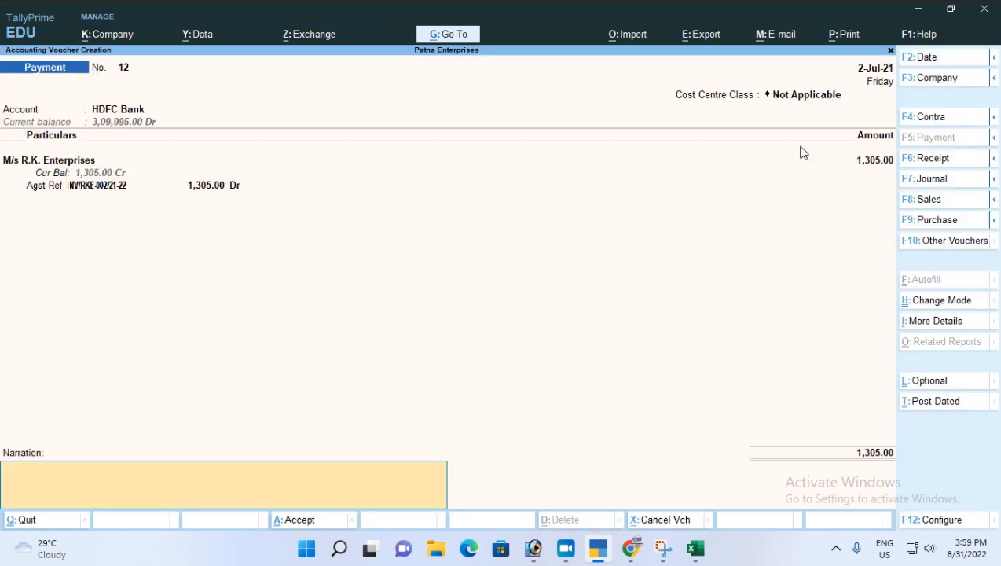
{"action": "key", "text": "Return"}
{"action": "key", "text": "Return"}
{"action": "key", "text": "Escape"}
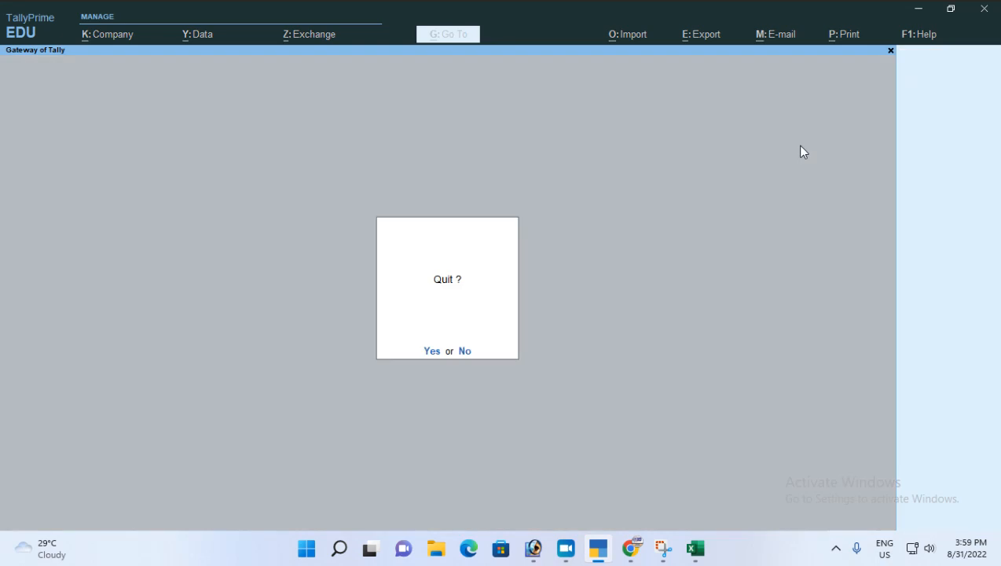
{"action": "key", "text": "Return"}
- Open Display More Reports from the Gateway of Tally
{"action": "key", "text": "Down"}
{"action": "key", "text": "Down"}
{"action": "key", "text": "Down"}
{"action": "key", "text": "Down"}
{"action": "key", "text": "Down"}
{"action": "key", "text": "Down"}
{"action": "key", "text": "Down"}
{"action": "key", "text": "Down"}
{"action": "key", "text": "Down"}
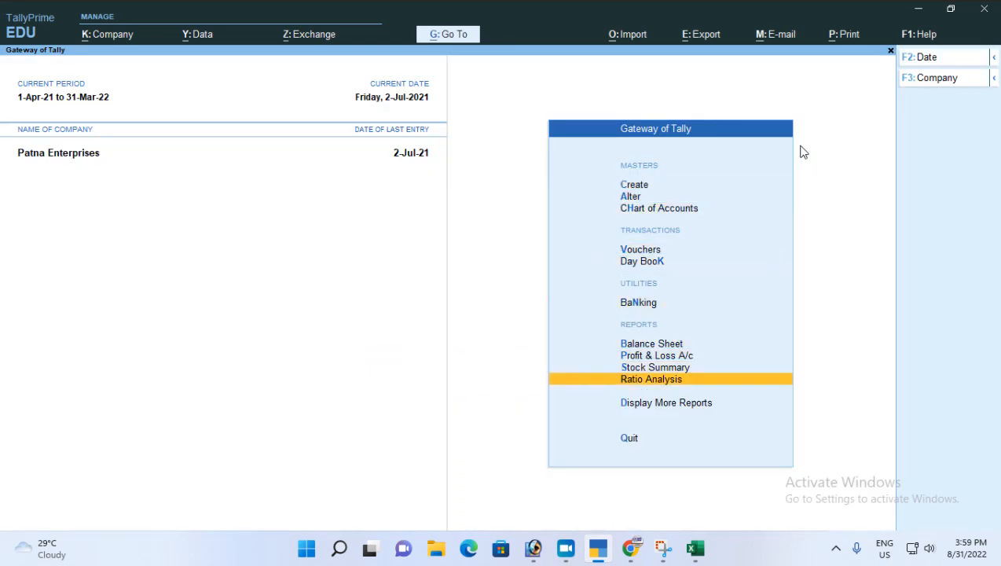
{"action": "key", "text": "Down"}
{"action": "key", "text": "Return"}
- Open the Outstandings reports under Statements of Accounts
{"action": "key", "text": "Down"}
{"action": "key", "text": "Down"}
{"action": "key", "text": "Down"}
{"action": "key", "text": "Down"}
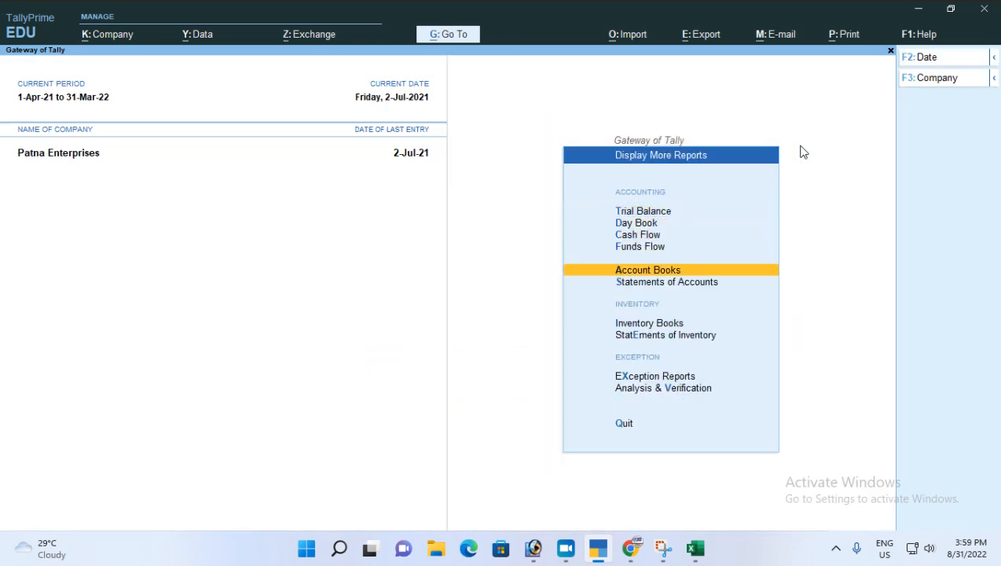
{"action": "key", "text": "Down"}
{"action": "key", "text": "Return"}
{"action": "key", "text": "Down"}
{"action": "key", "text": "Up"}
{"action": "key", "text": "Return"}
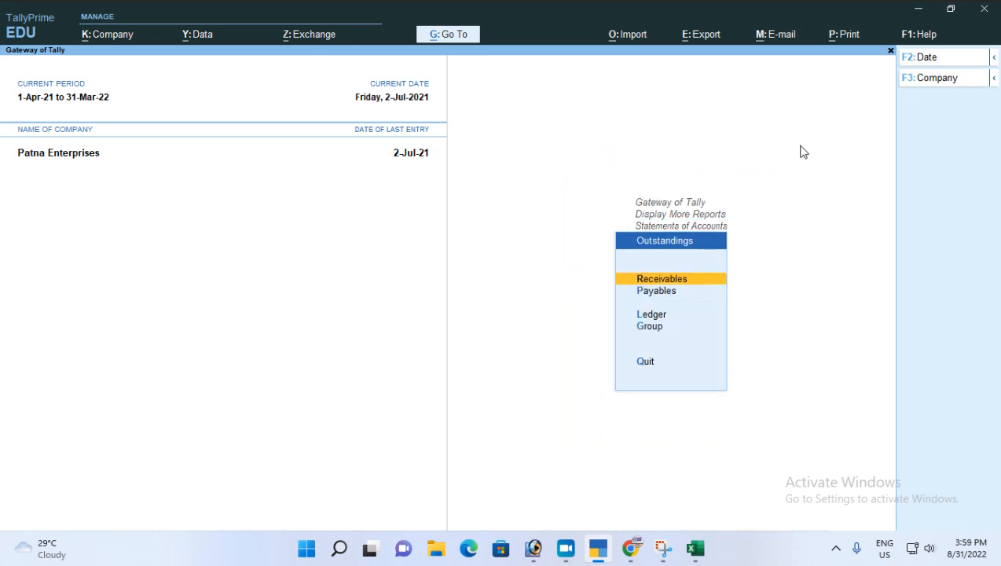
- Open the ledger outstandings report for M/s R.K. Enterprises
{"action": "key", "text": "Down"}
{"action": "key", "text": "Down"}
{"action": "key", "text": "Down"}
{"action": "key", "text": "Up"}
{"action": "key", "text": "Return"}
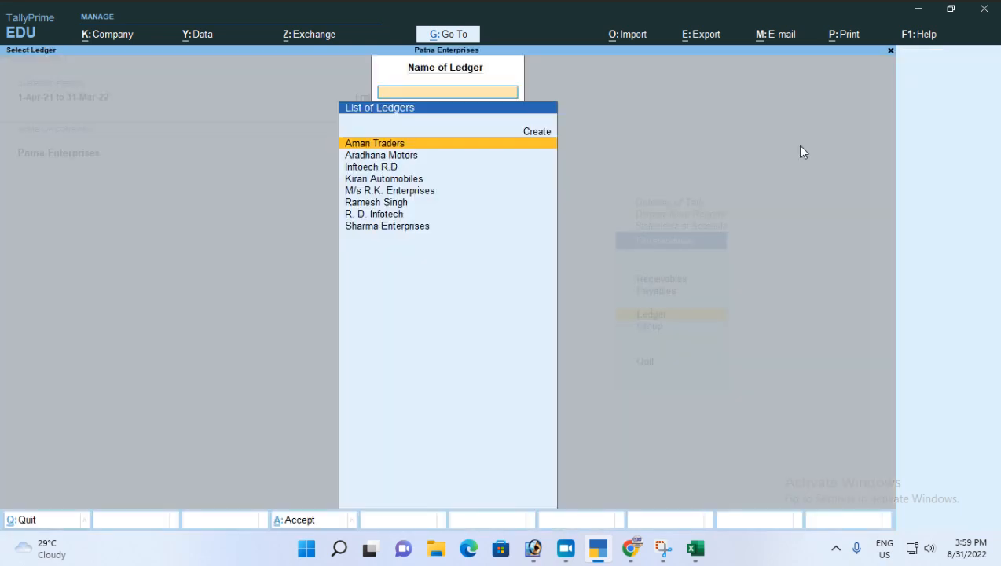
{"action": "key", "text": "Down"}
{"action": "key", "text": "Down"}
{"action": "key", "text": "Down"}
{"action": "key", "text": "Down"}
{"action": "key", "text": "Return"}
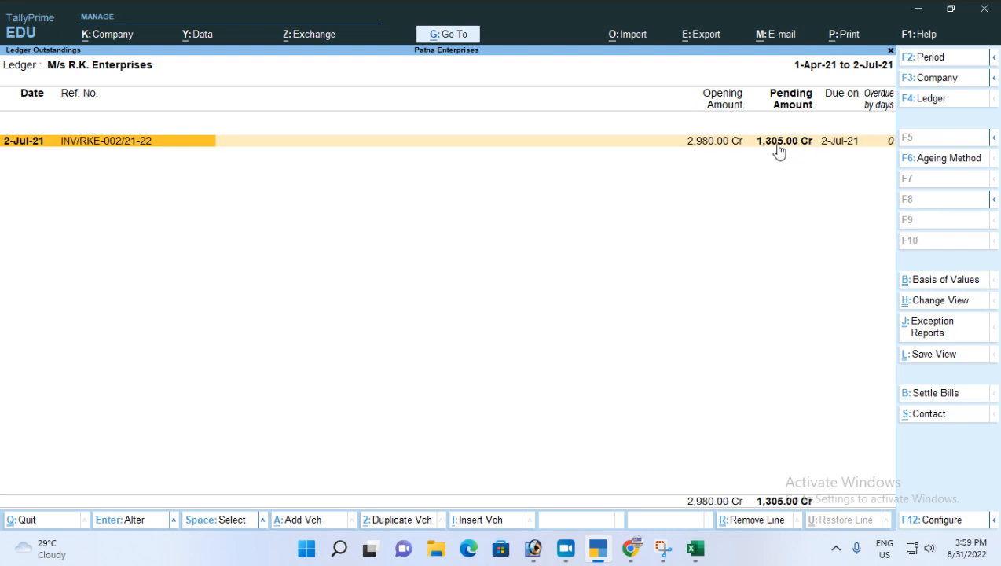
- Review the voucher and item details behind bill INV/RKE-002/21-22, and go back to Statements of Accounts
{"action": "key", "text": "alt+f1"}
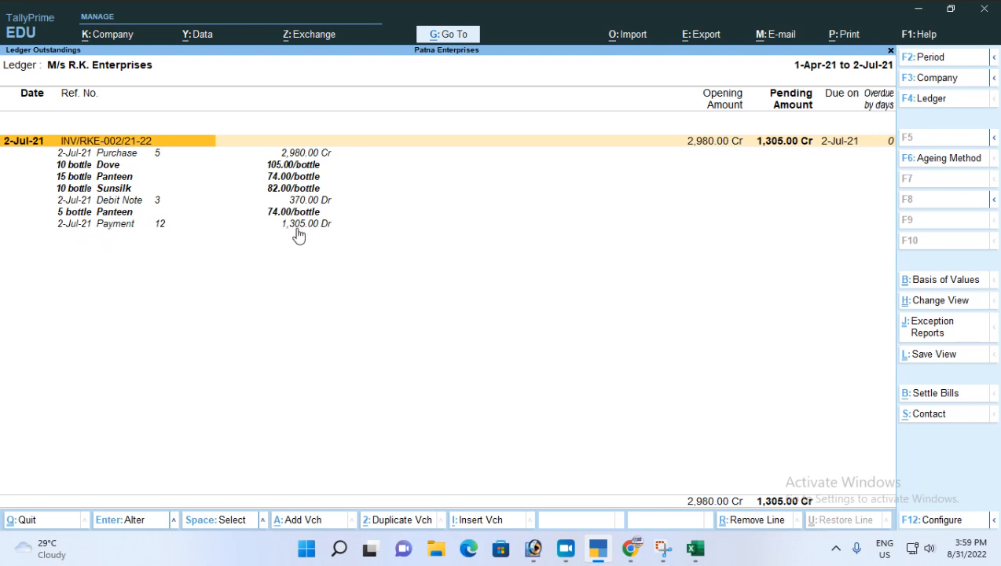
{"action": "key", "text": "Escape"}
{"action": "key", "text": "Escape"}
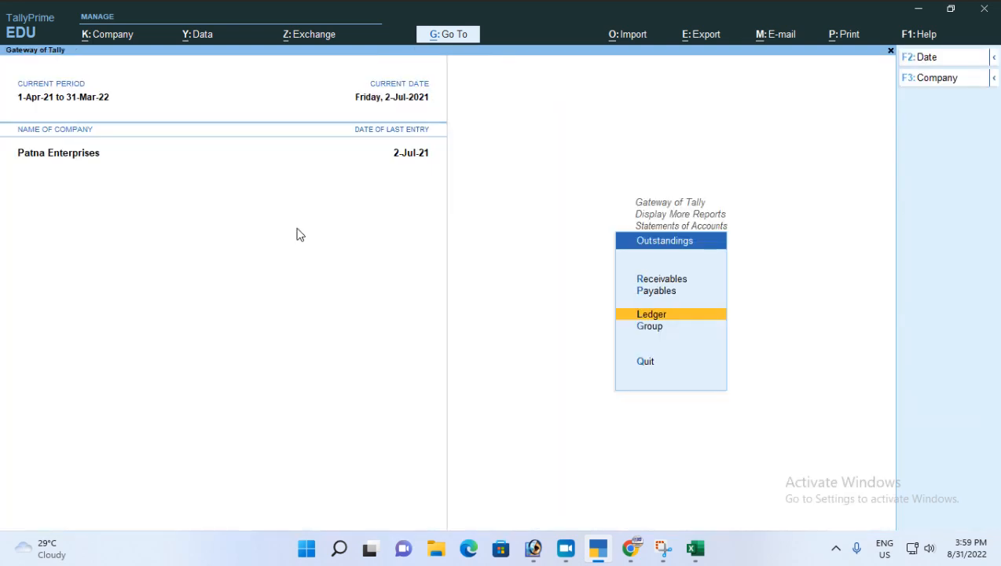
{"action": "key", "text": "Escape"}
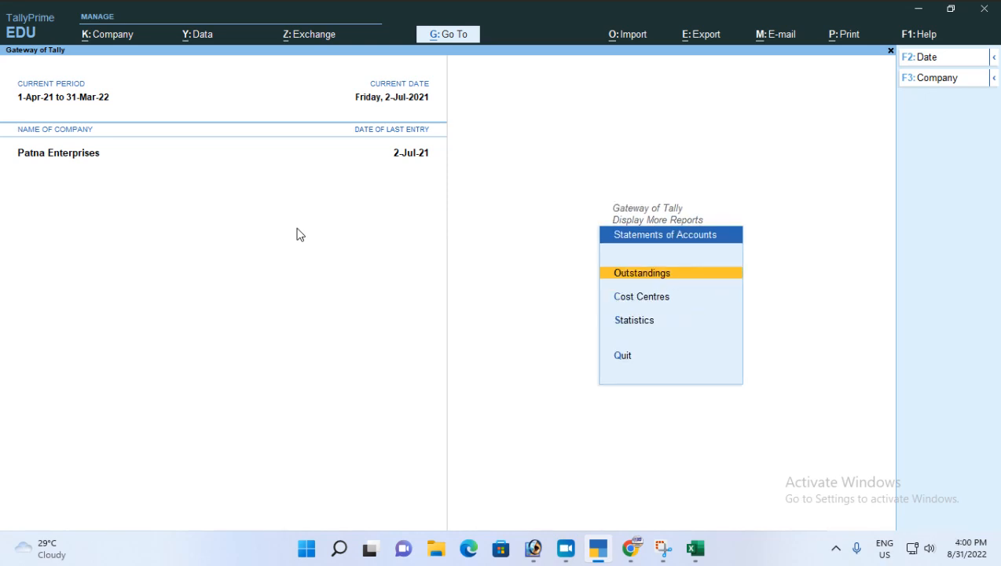
- Switch to the Tally prime notes workbook in Excel and review the purchase process cycle on the Purchase order sheet
{"action": "left_click", "coordinate": [696, 550]}
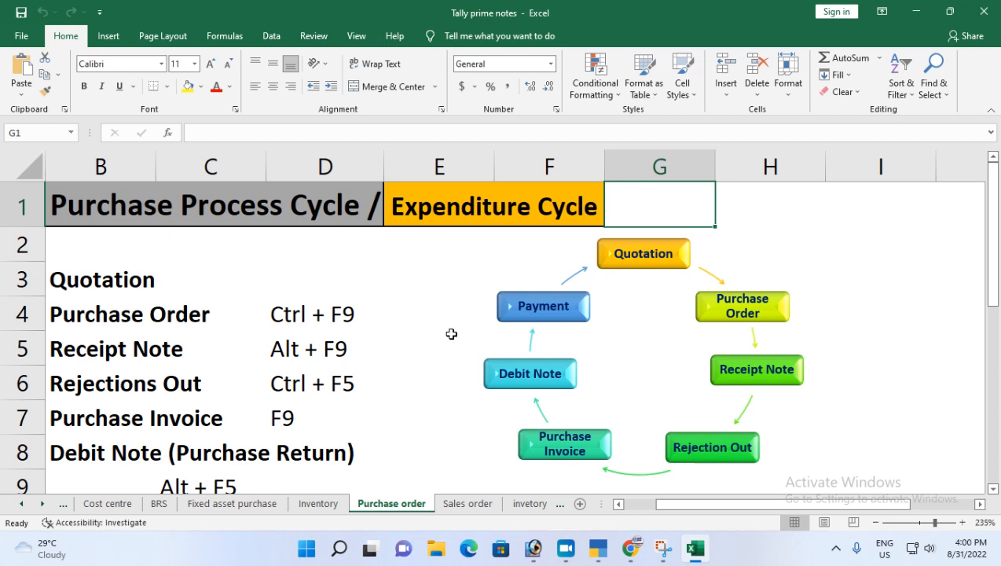
{"action": "scroll", "coordinate": [286, 328], "scroll_direction": "down", "scroll_amount": 2}
{"action": "scroll", "coordinate": [286, 328], "scroll_direction": "up", "scroll_amount": 2}
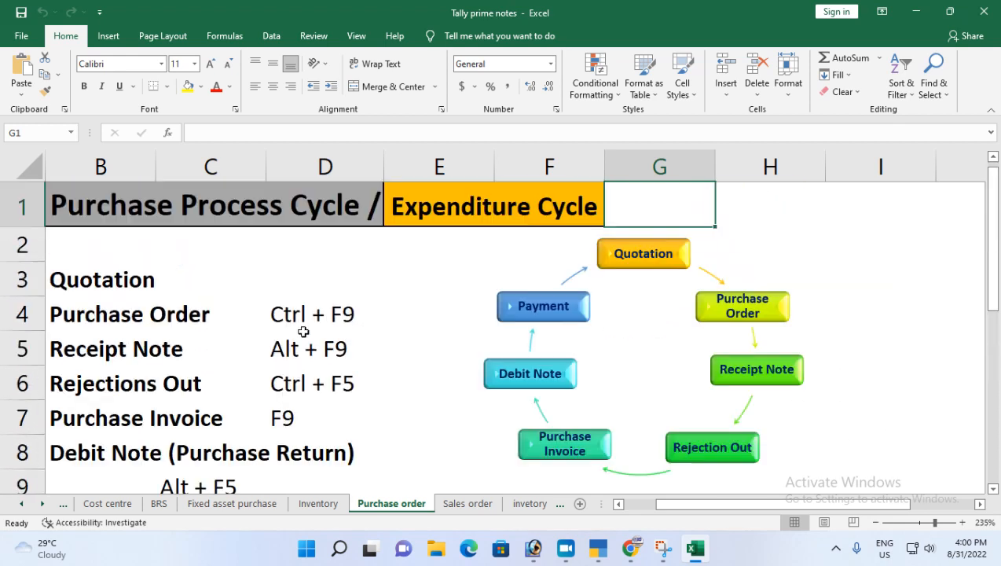